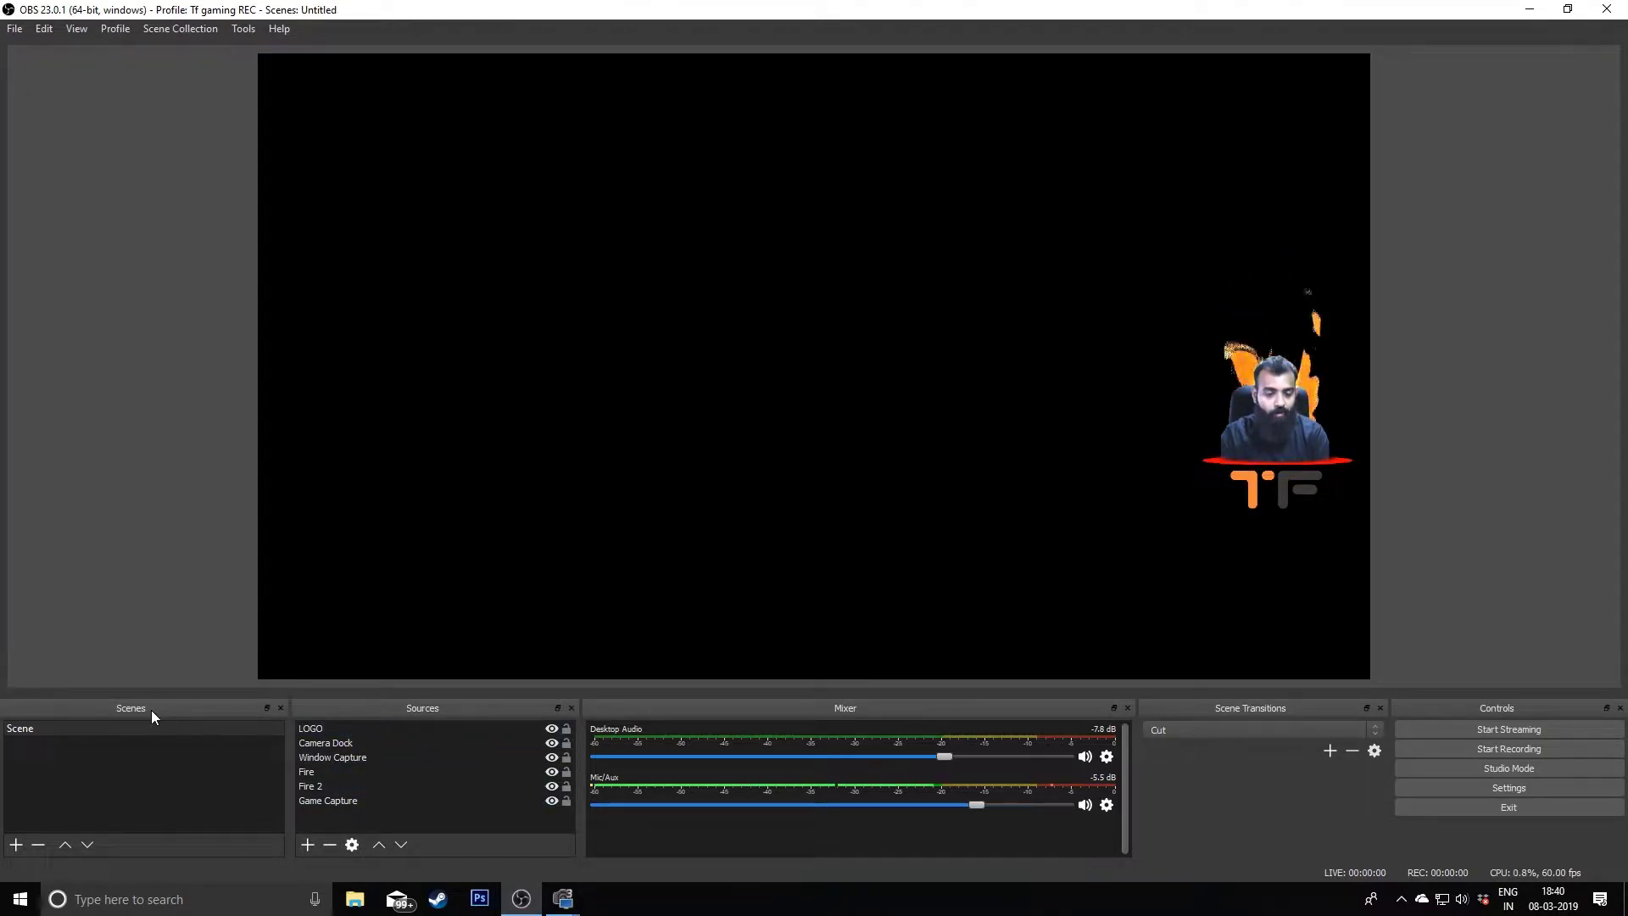
pyautogui.click(125, 729)
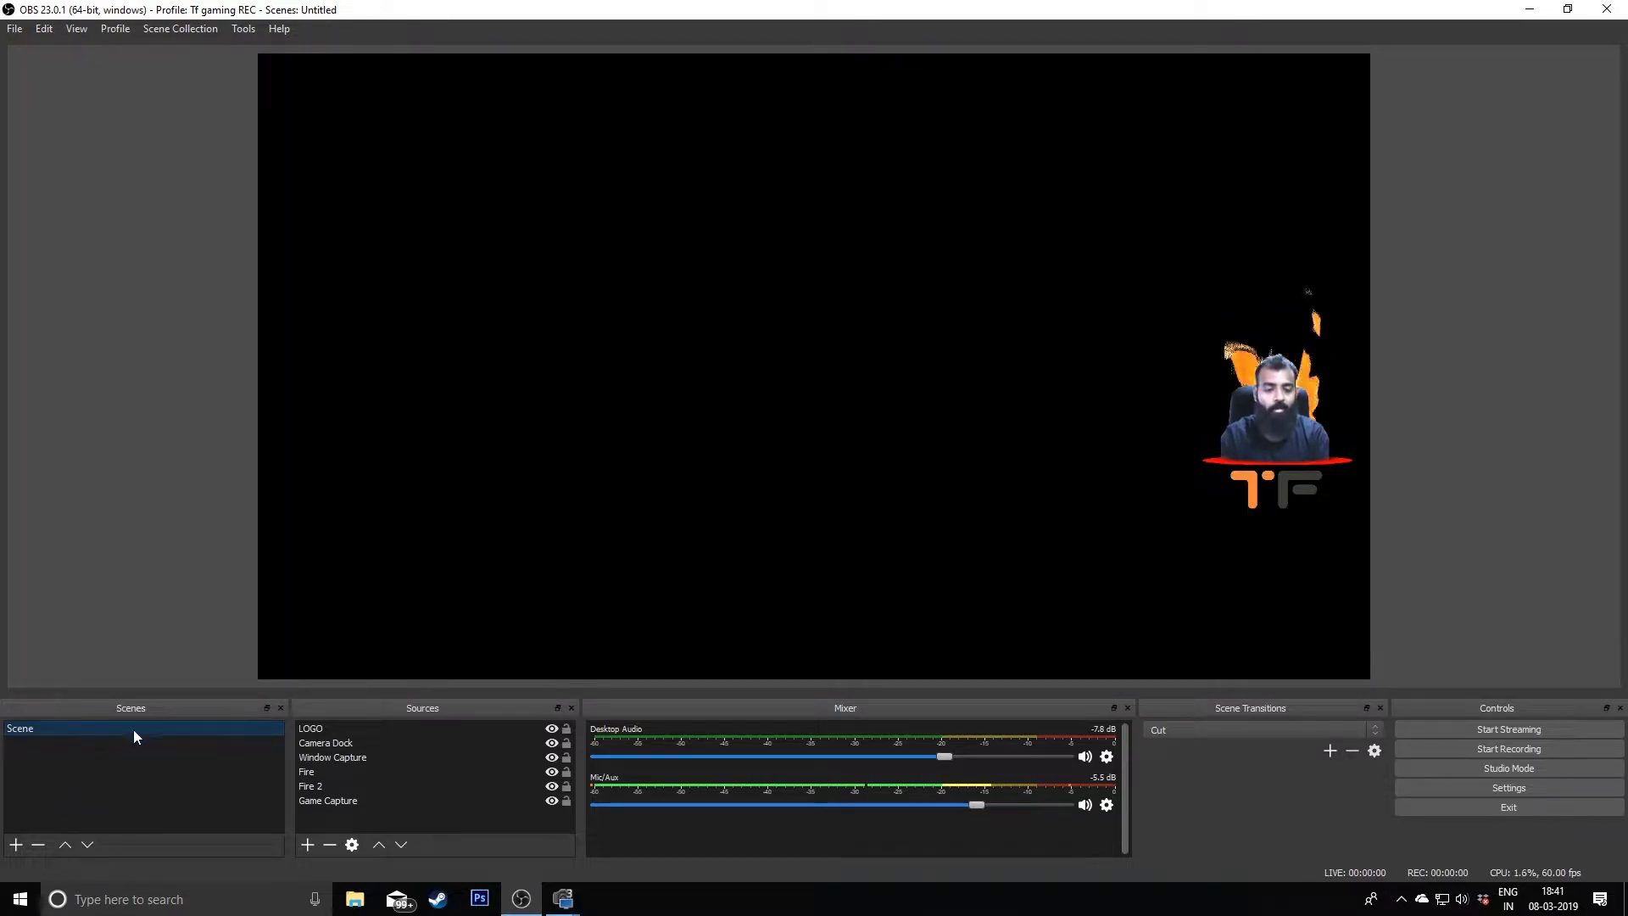
pyautogui.click(459, 768)
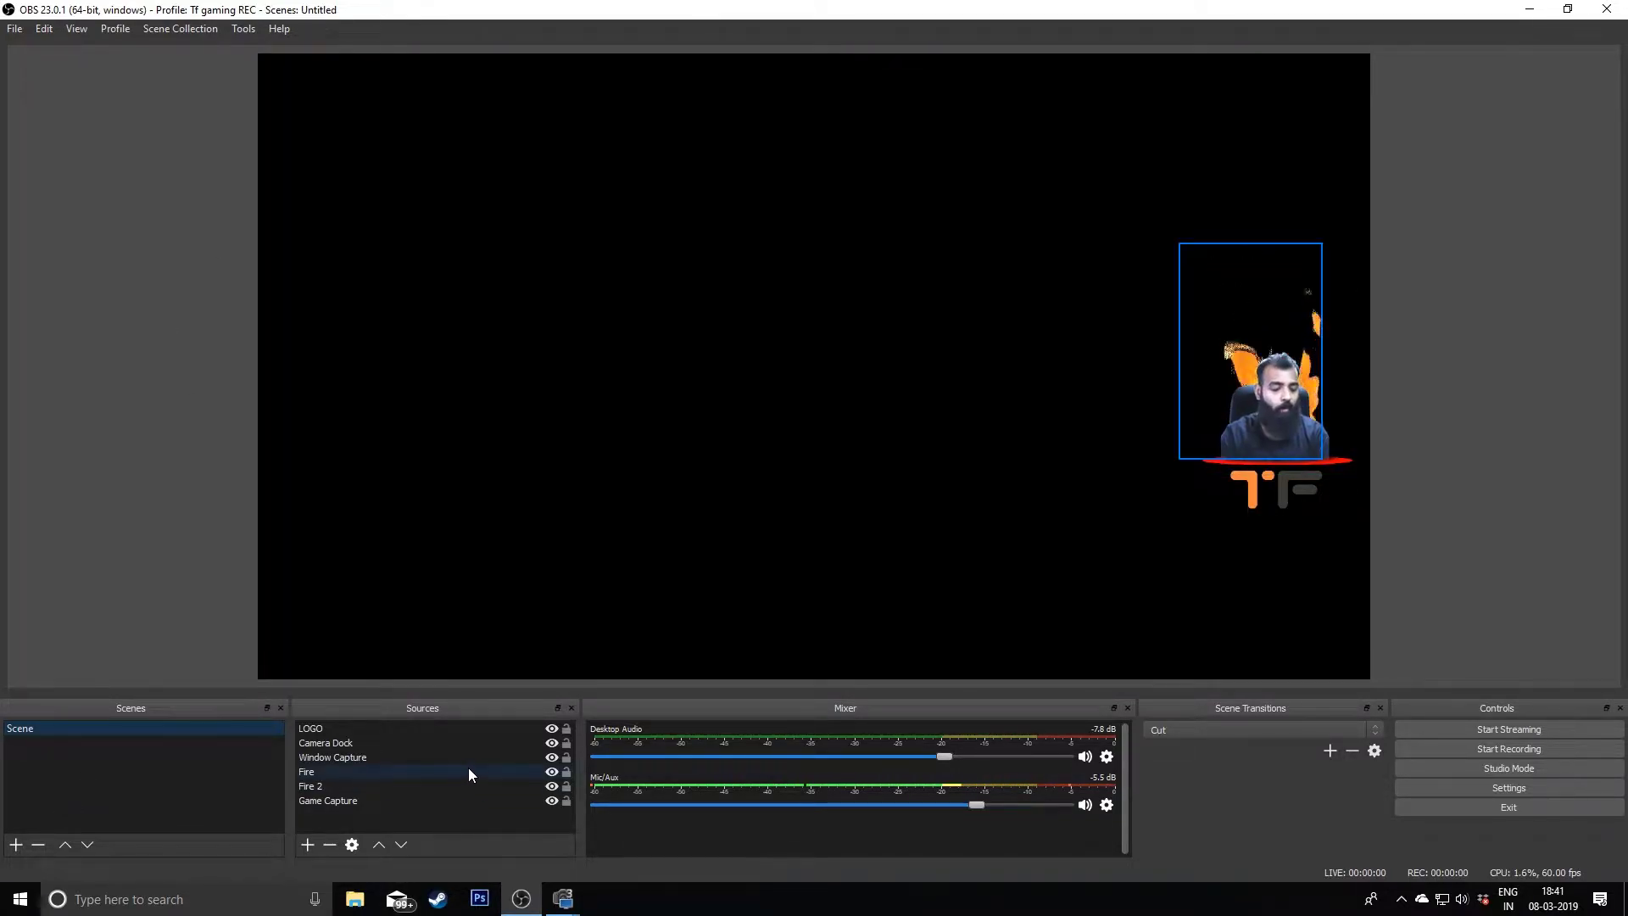
pyautogui.click(458, 747)
pyautogui.click(393, 806)
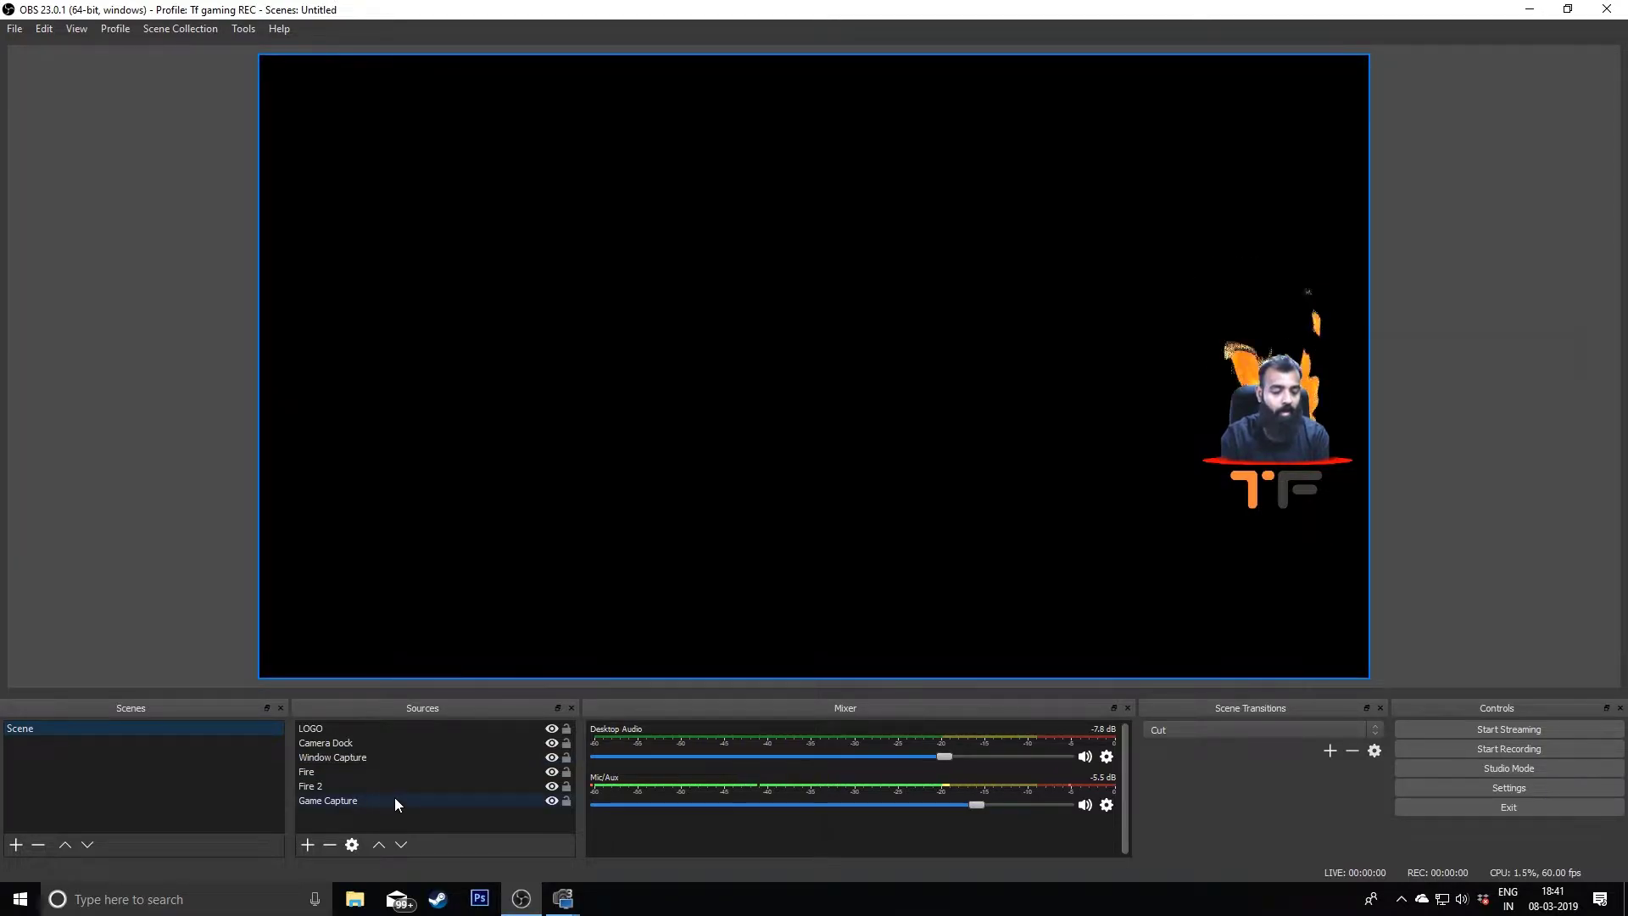
# - Try to launch Spintires MudRunner from the Windows desktop, dismissing the dialog that blocks it
pyautogui.press('super+d')
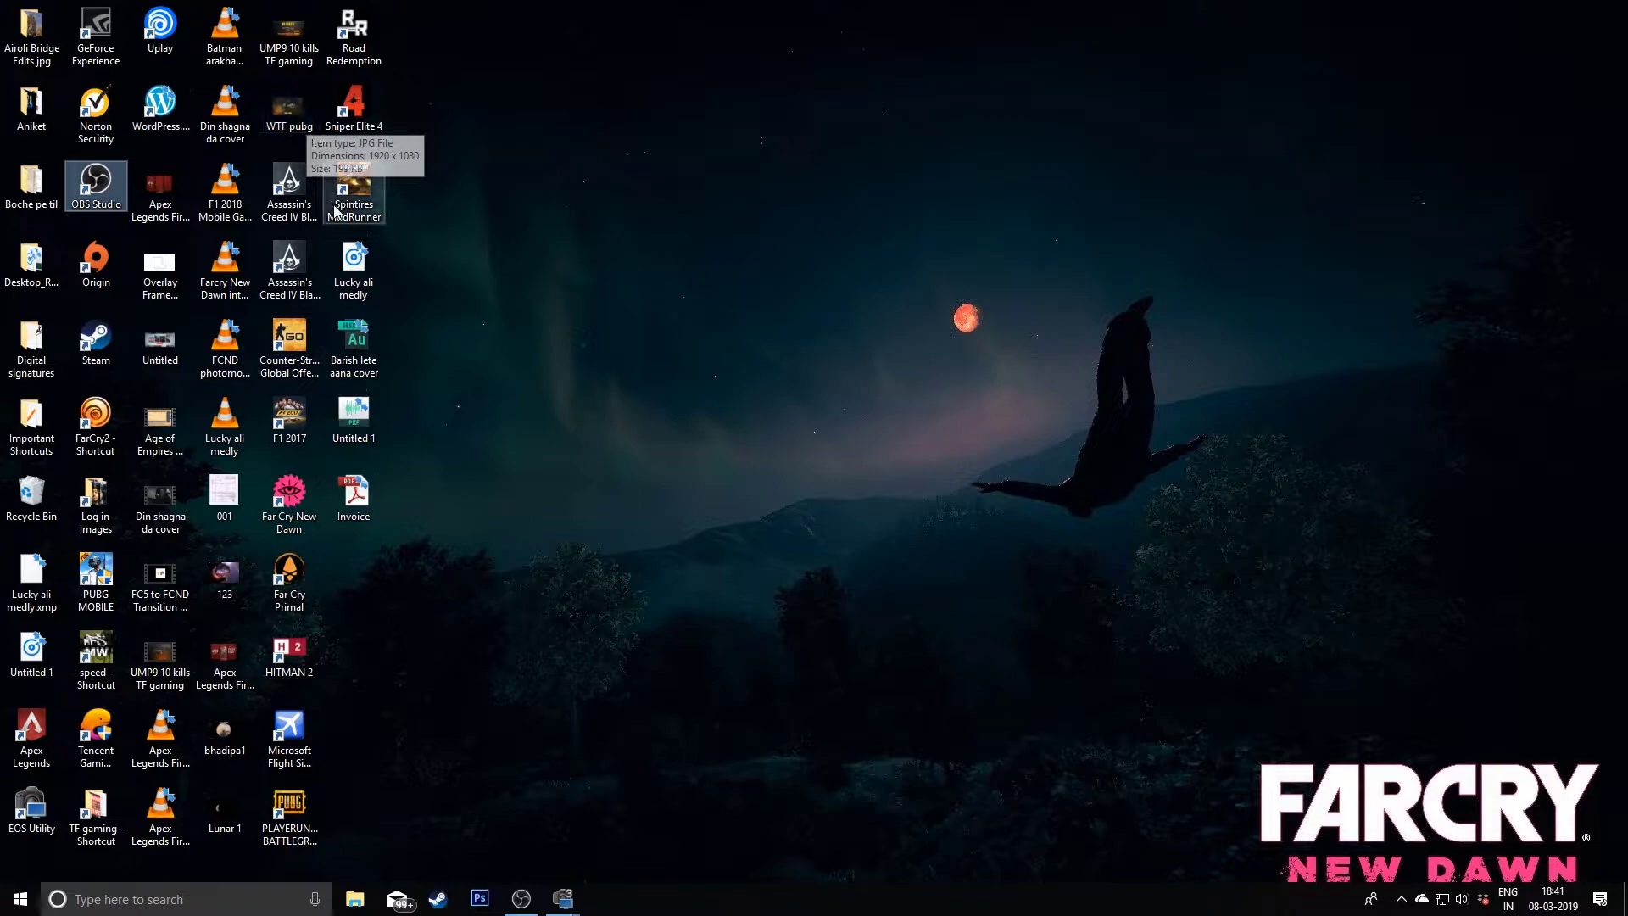
pyautogui.doubleClick(354, 181)
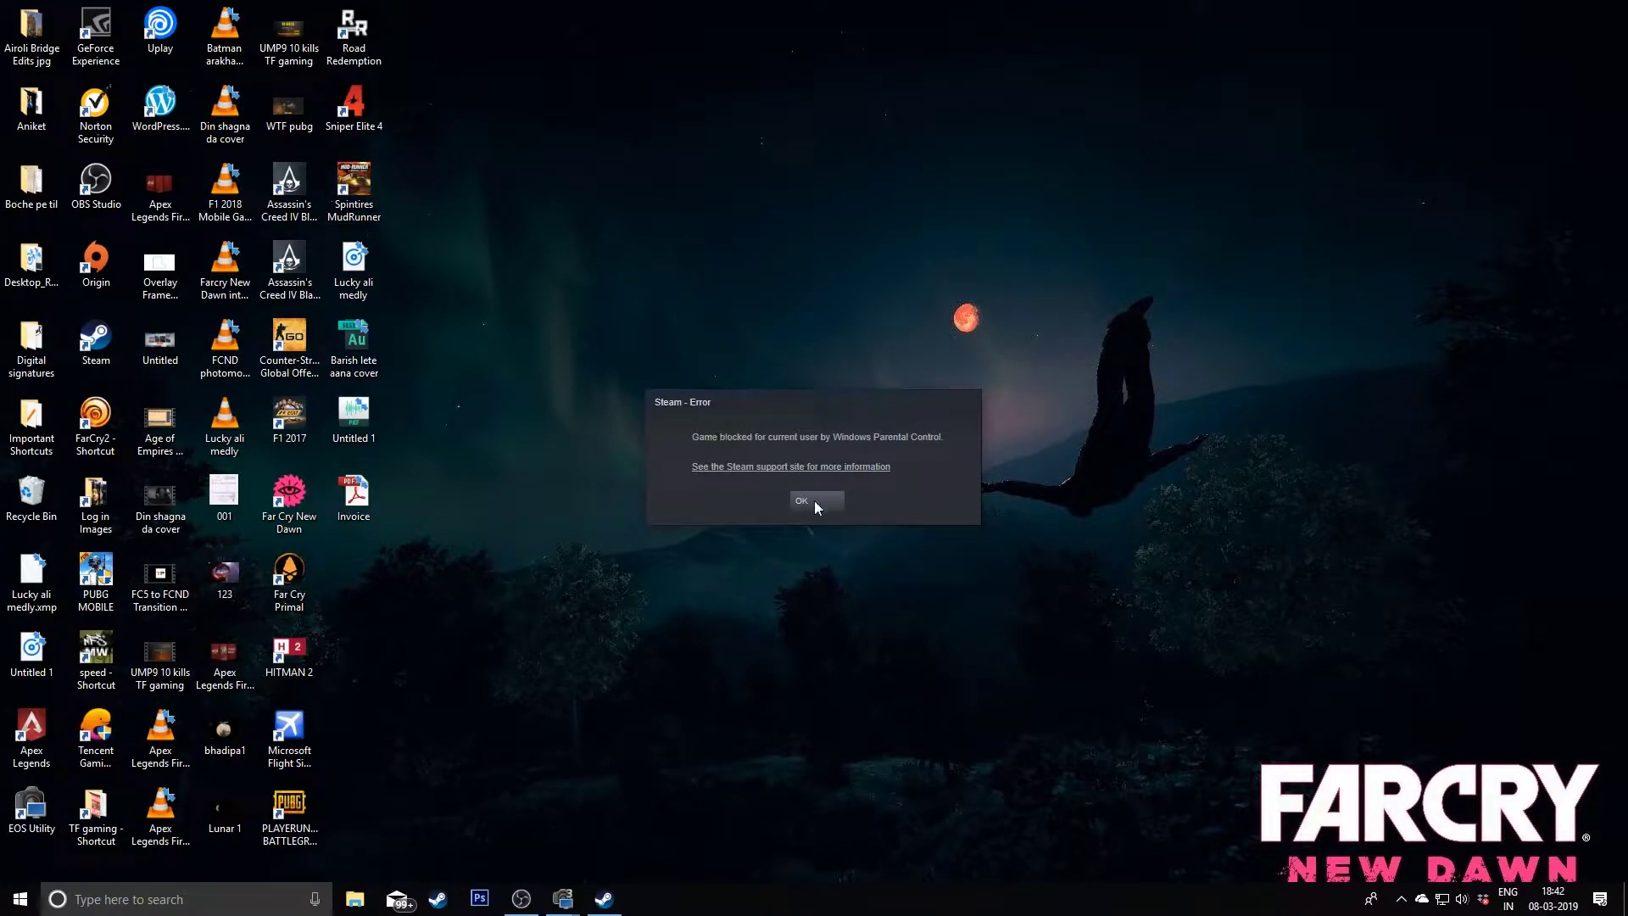
pyautogui.click(818, 504)
# - Open the Steam library, enter the Family View PIN to exit Family View, and minimize Steam
pyautogui.click(1403, 901)
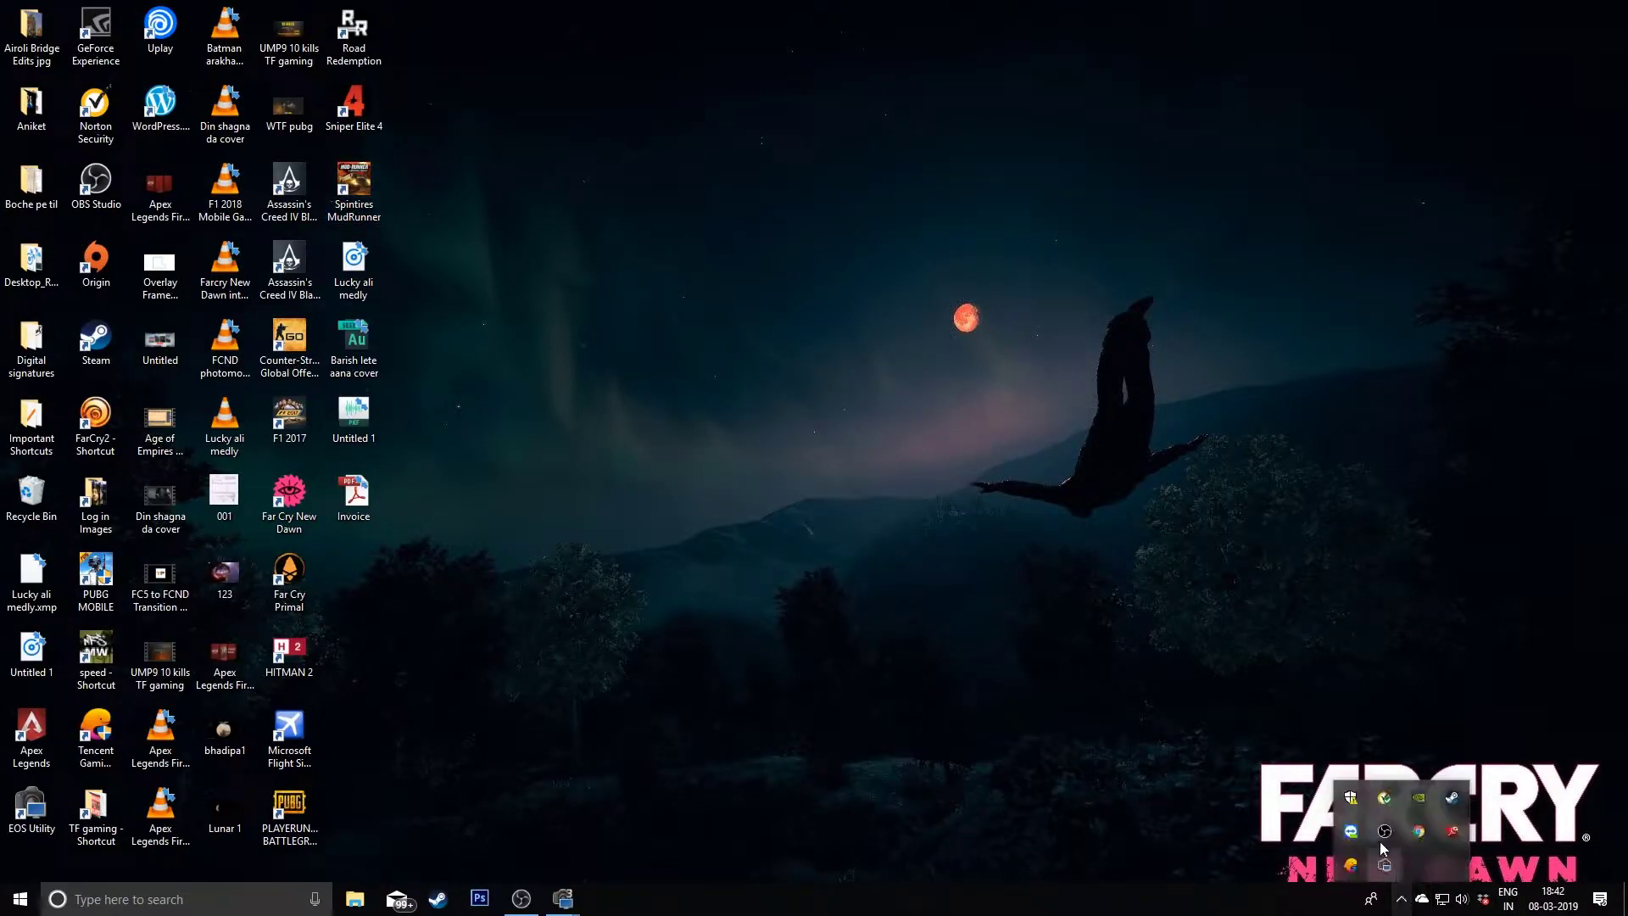
pyautogui.rightClick(1453, 798)
pyautogui.click(1333, 735)
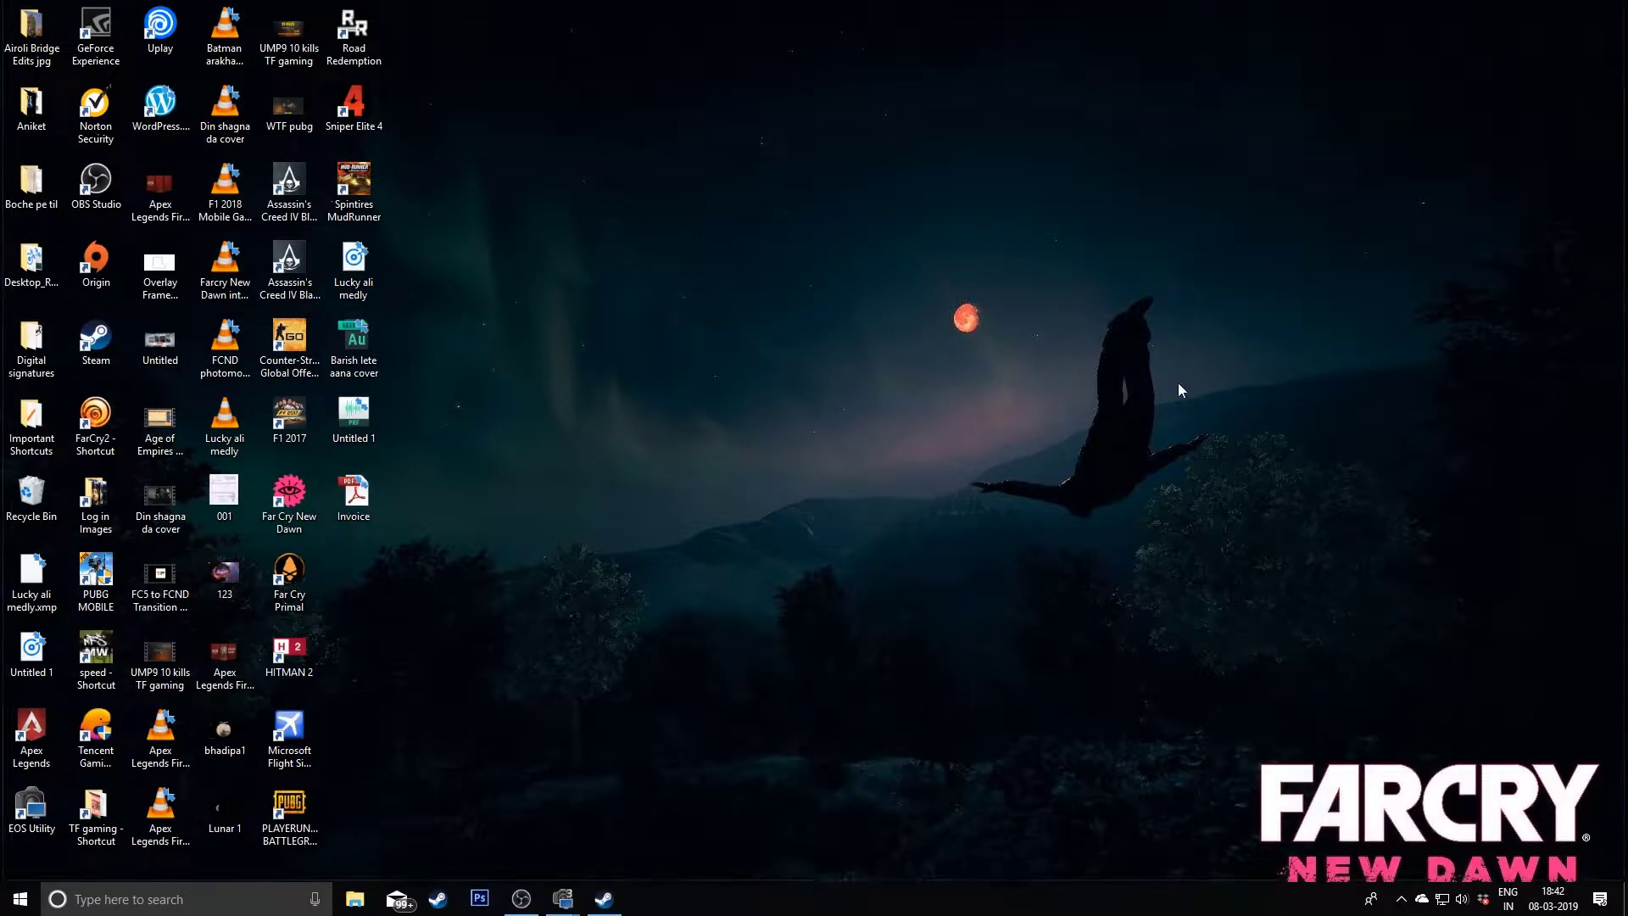
pyautogui.click(1311, 21)
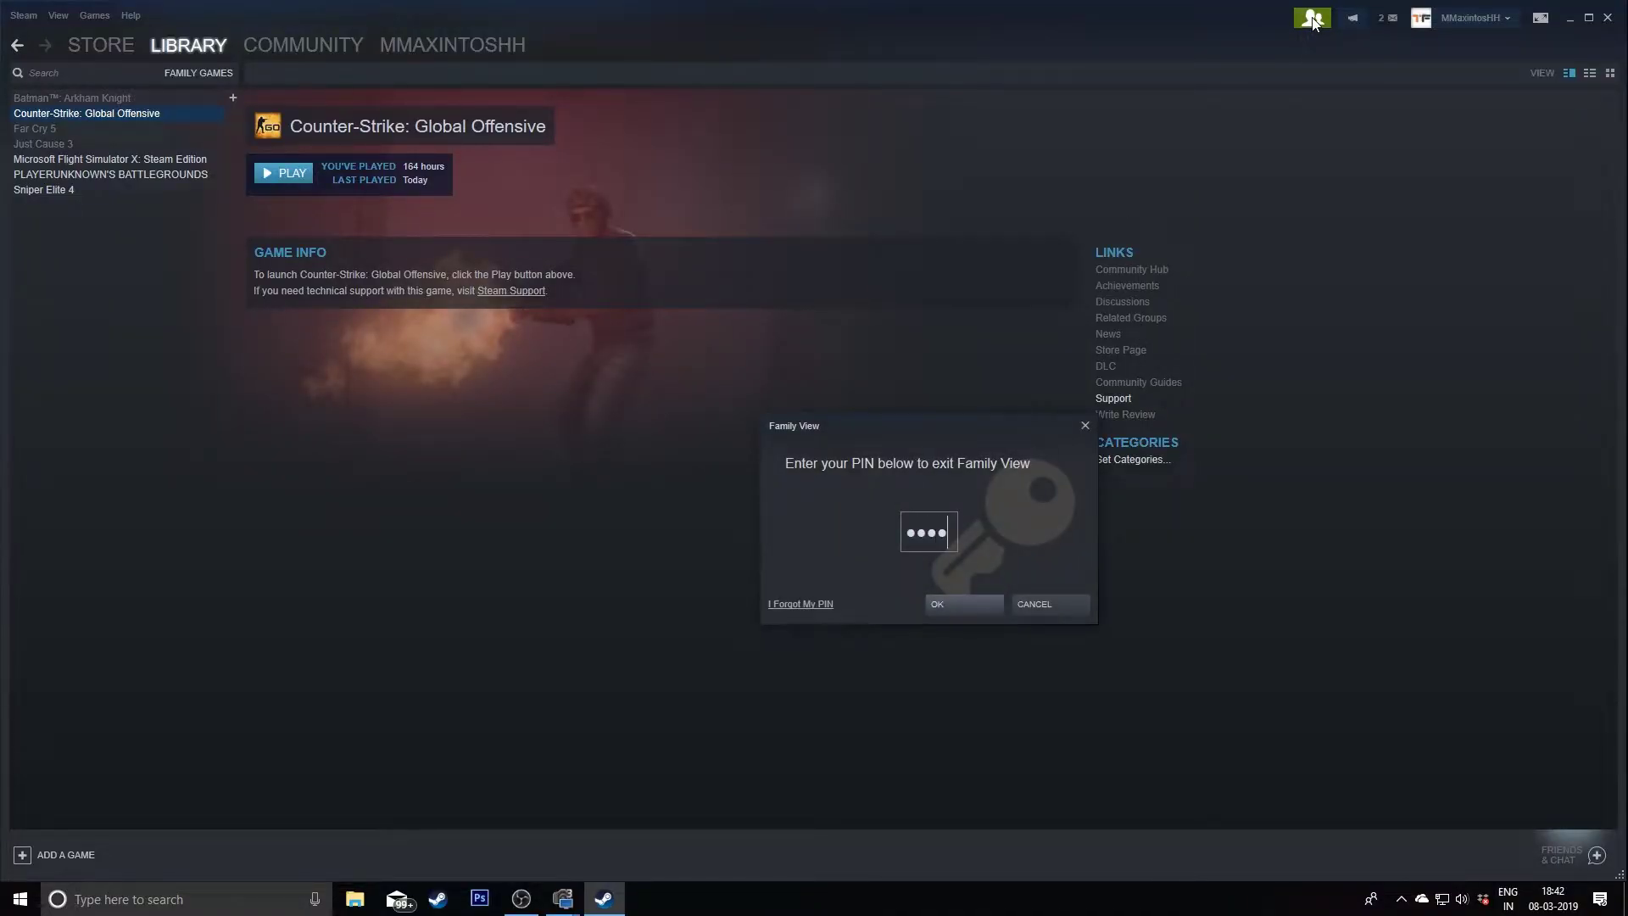
pyautogui.click(1571, 18)
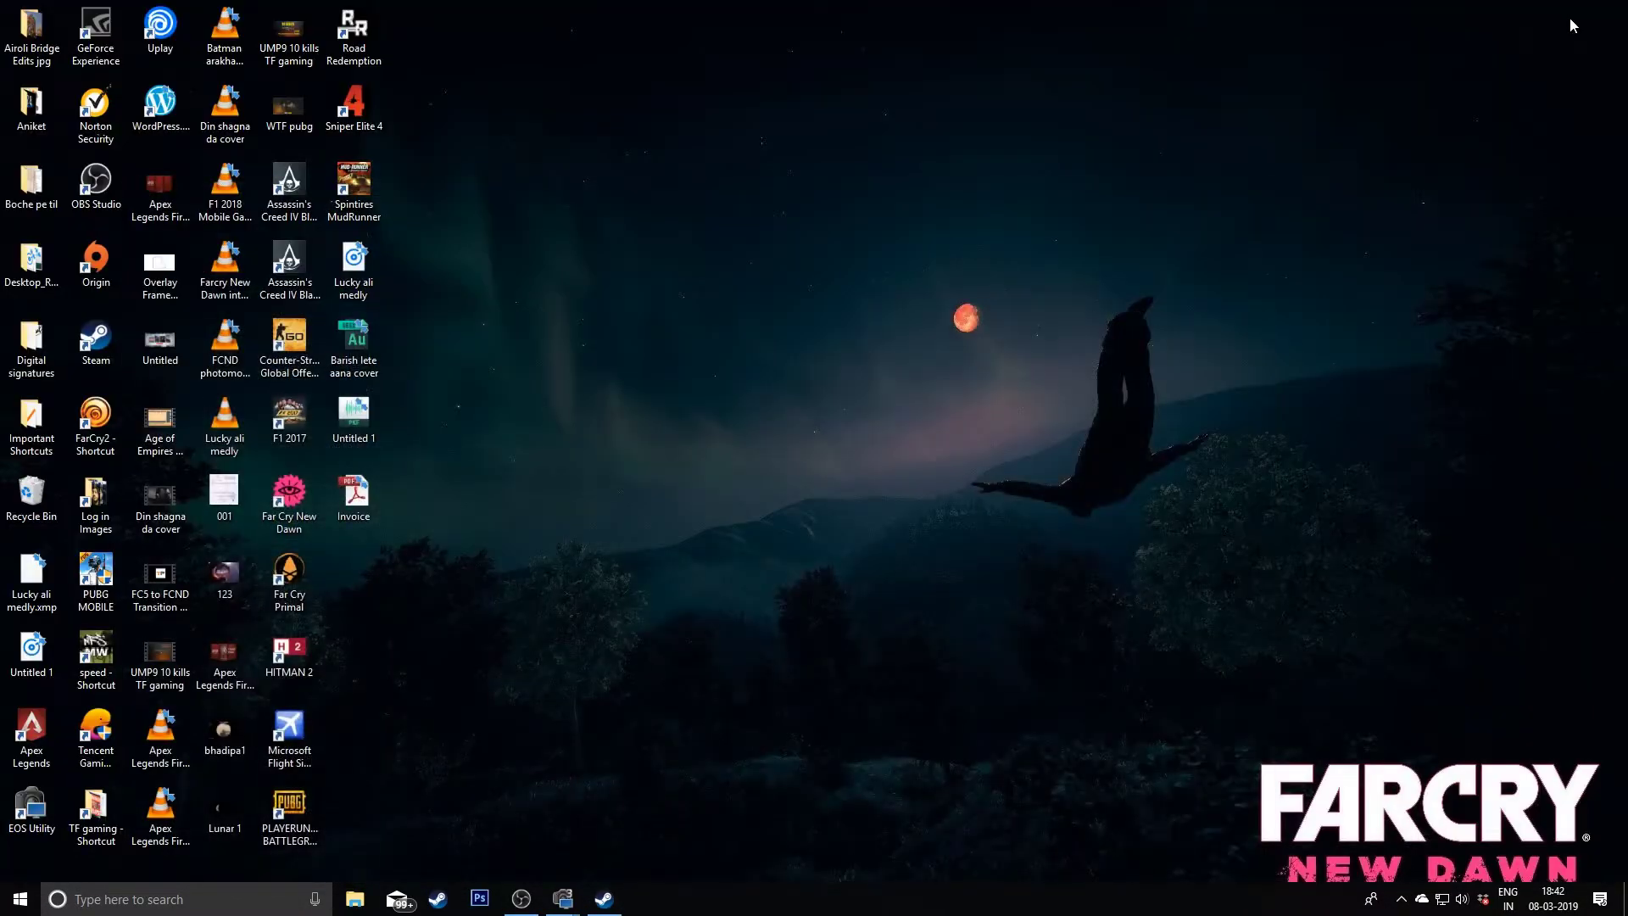
# - Launch Spintires MudRunner from the desktop and skip its intro to reach the main menu
pyautogui.doubleClick(355, 180)
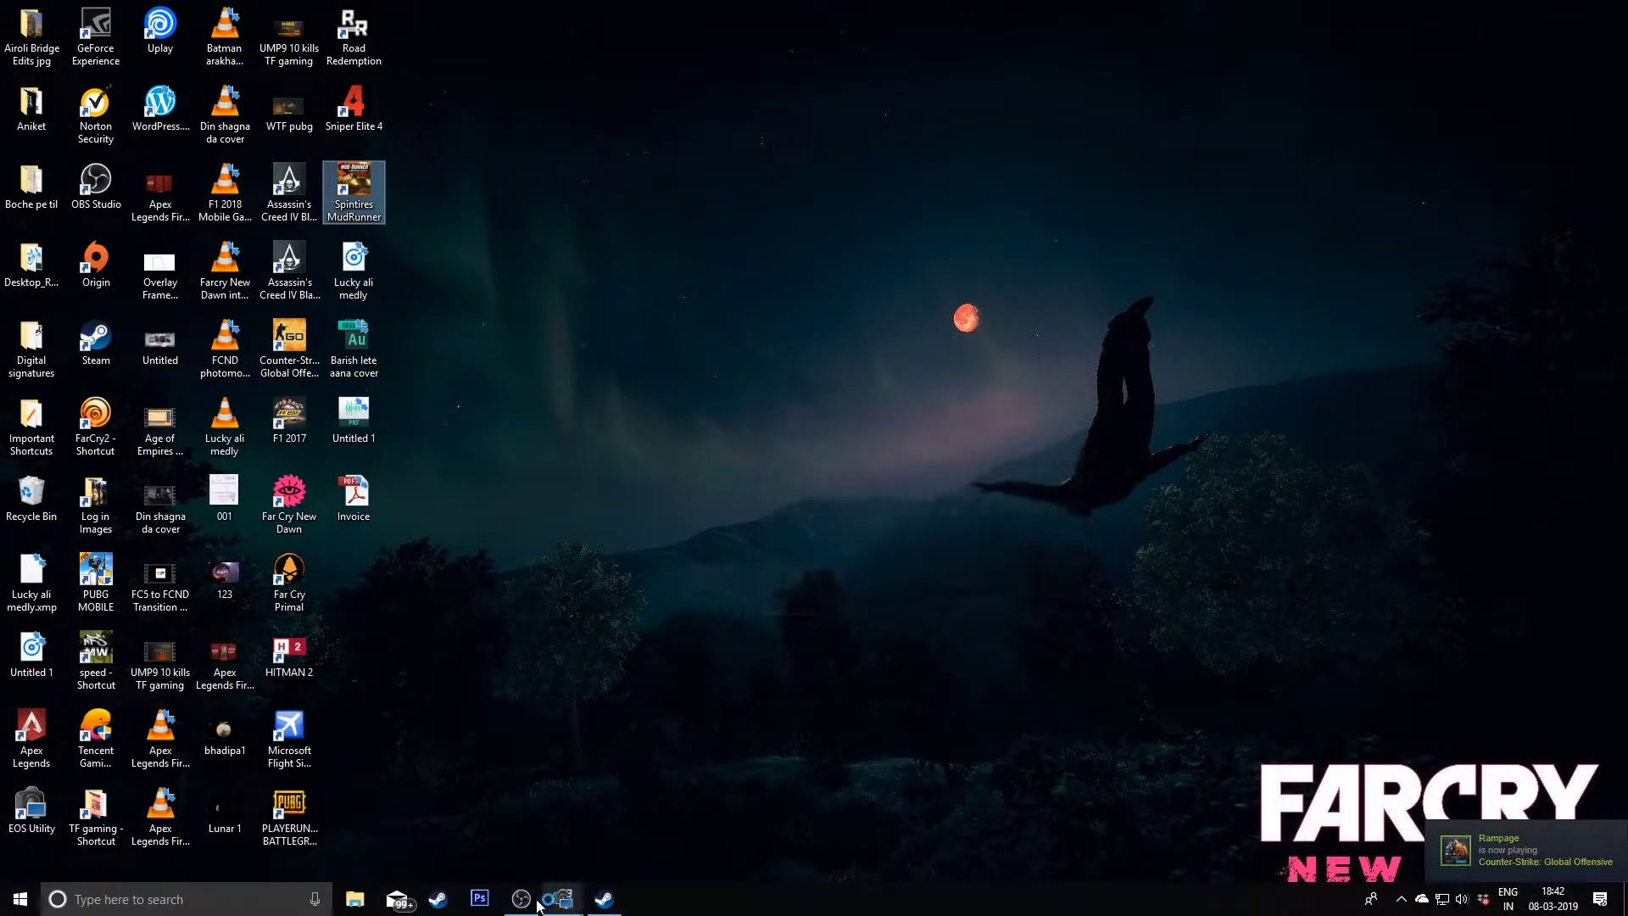
pyautogui.click(524, 903)
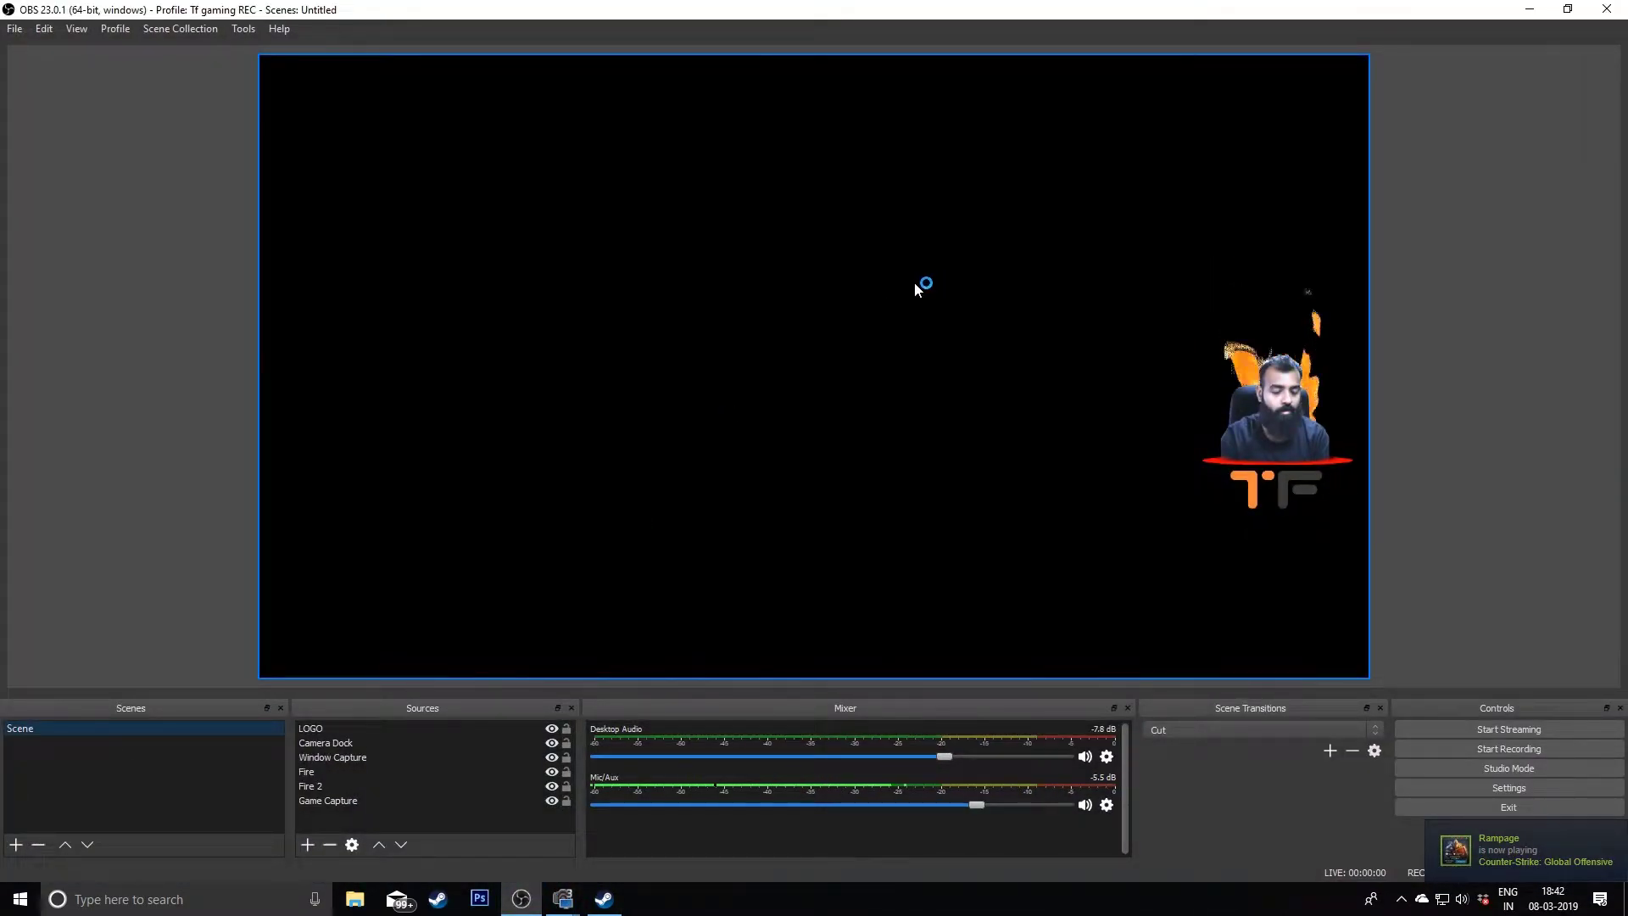
pyautogui.click(546, 767)
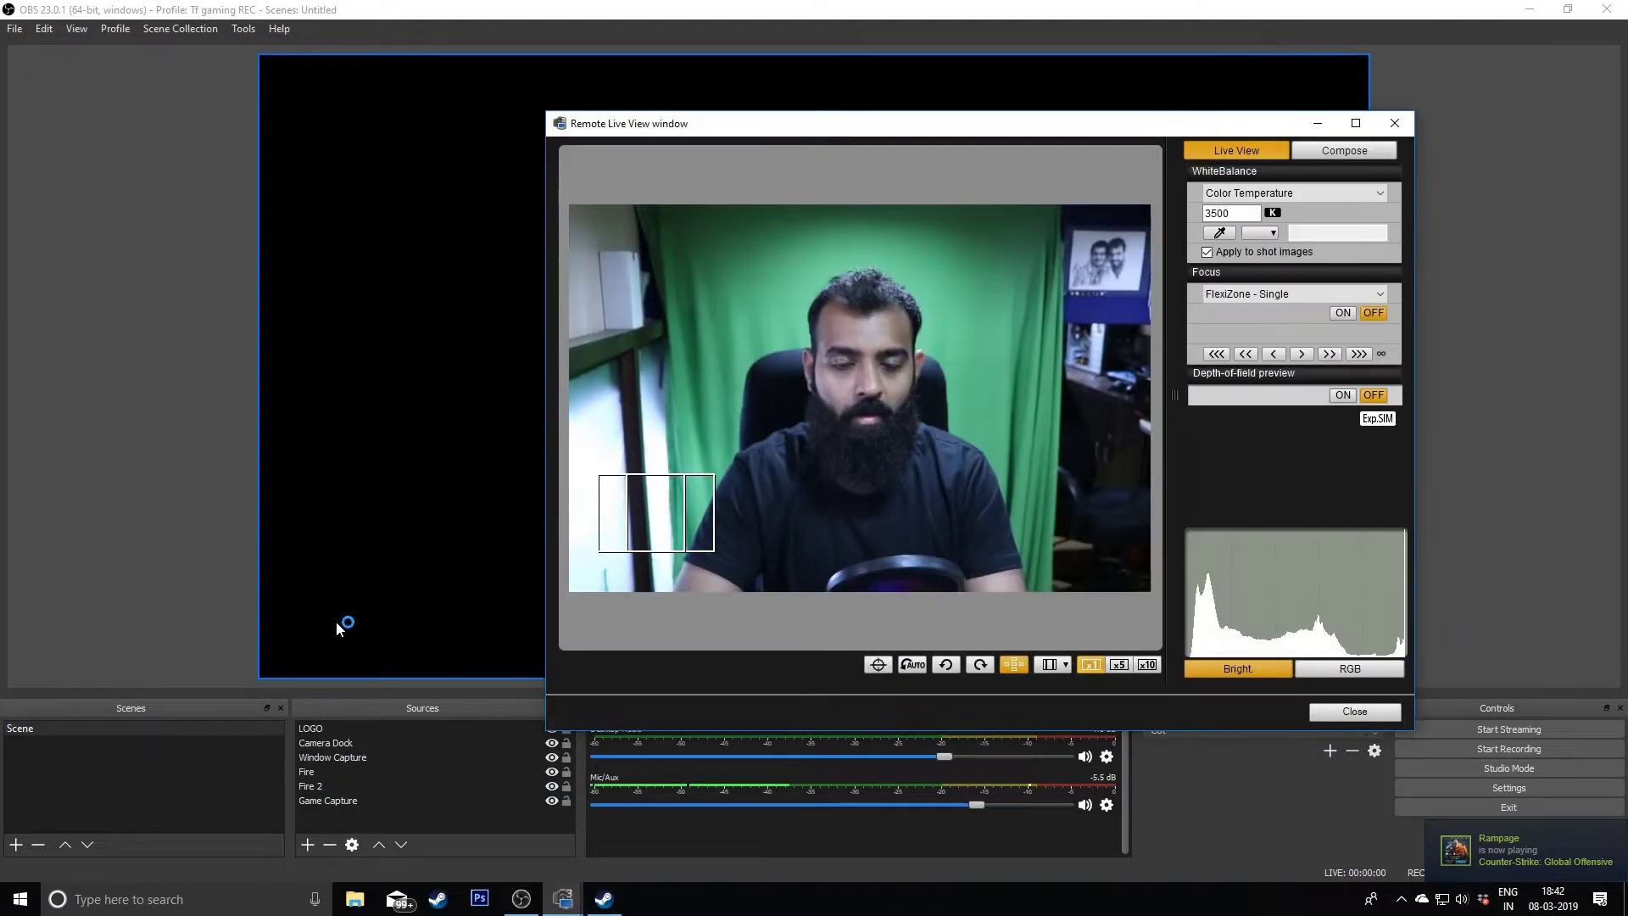
pyautogui.click(142, 509)
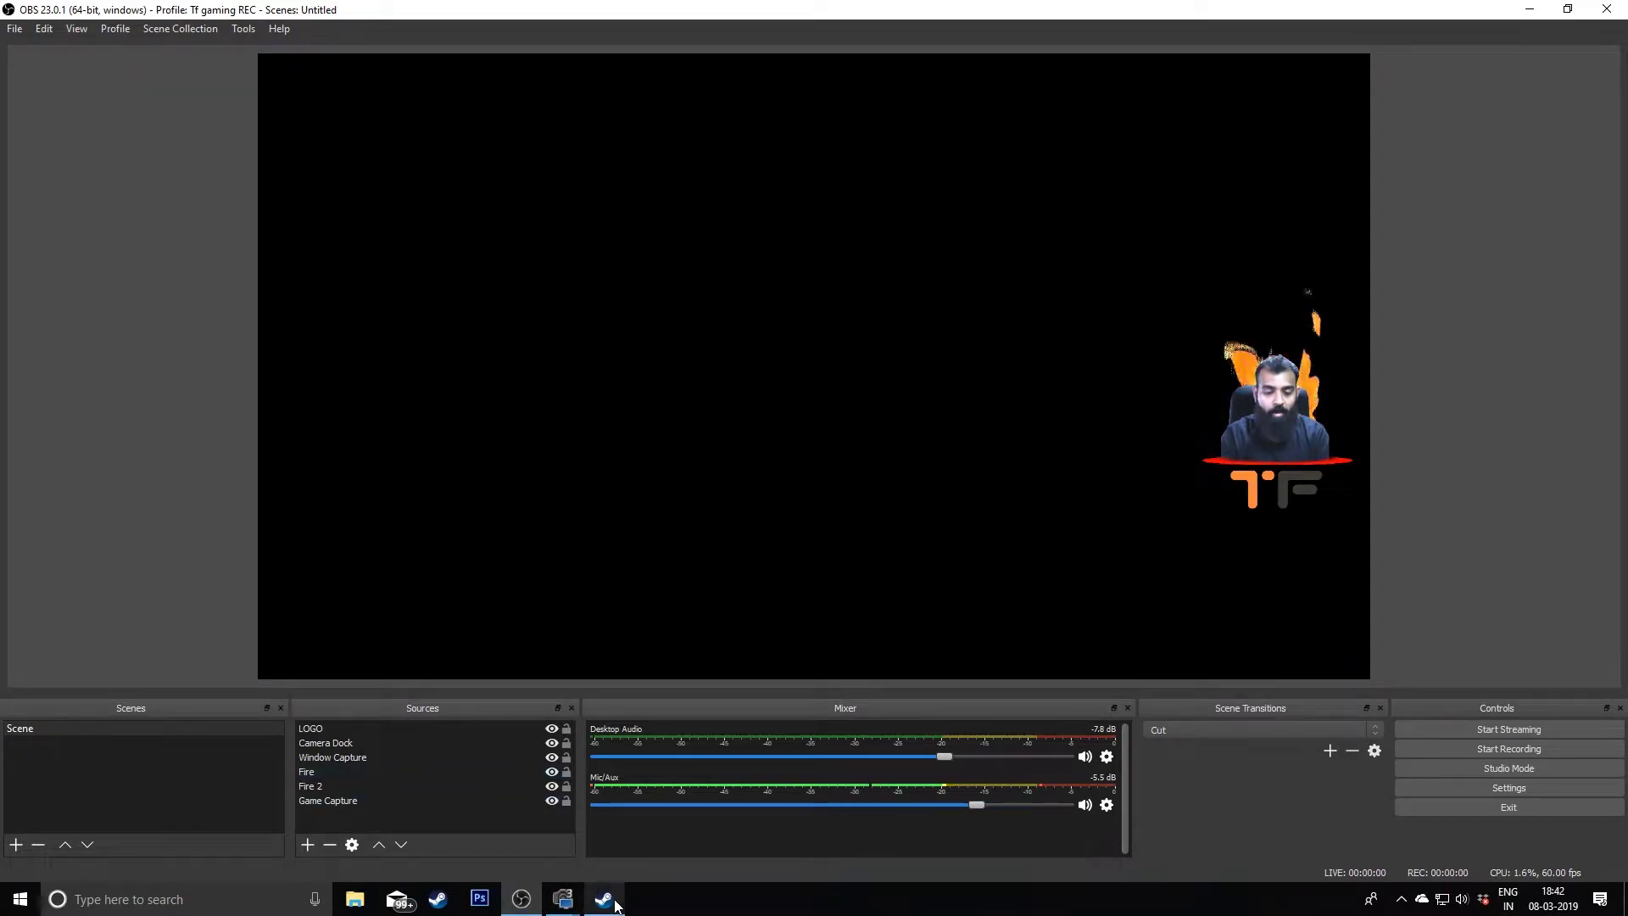
pyautogui.moveTo(616, 906)
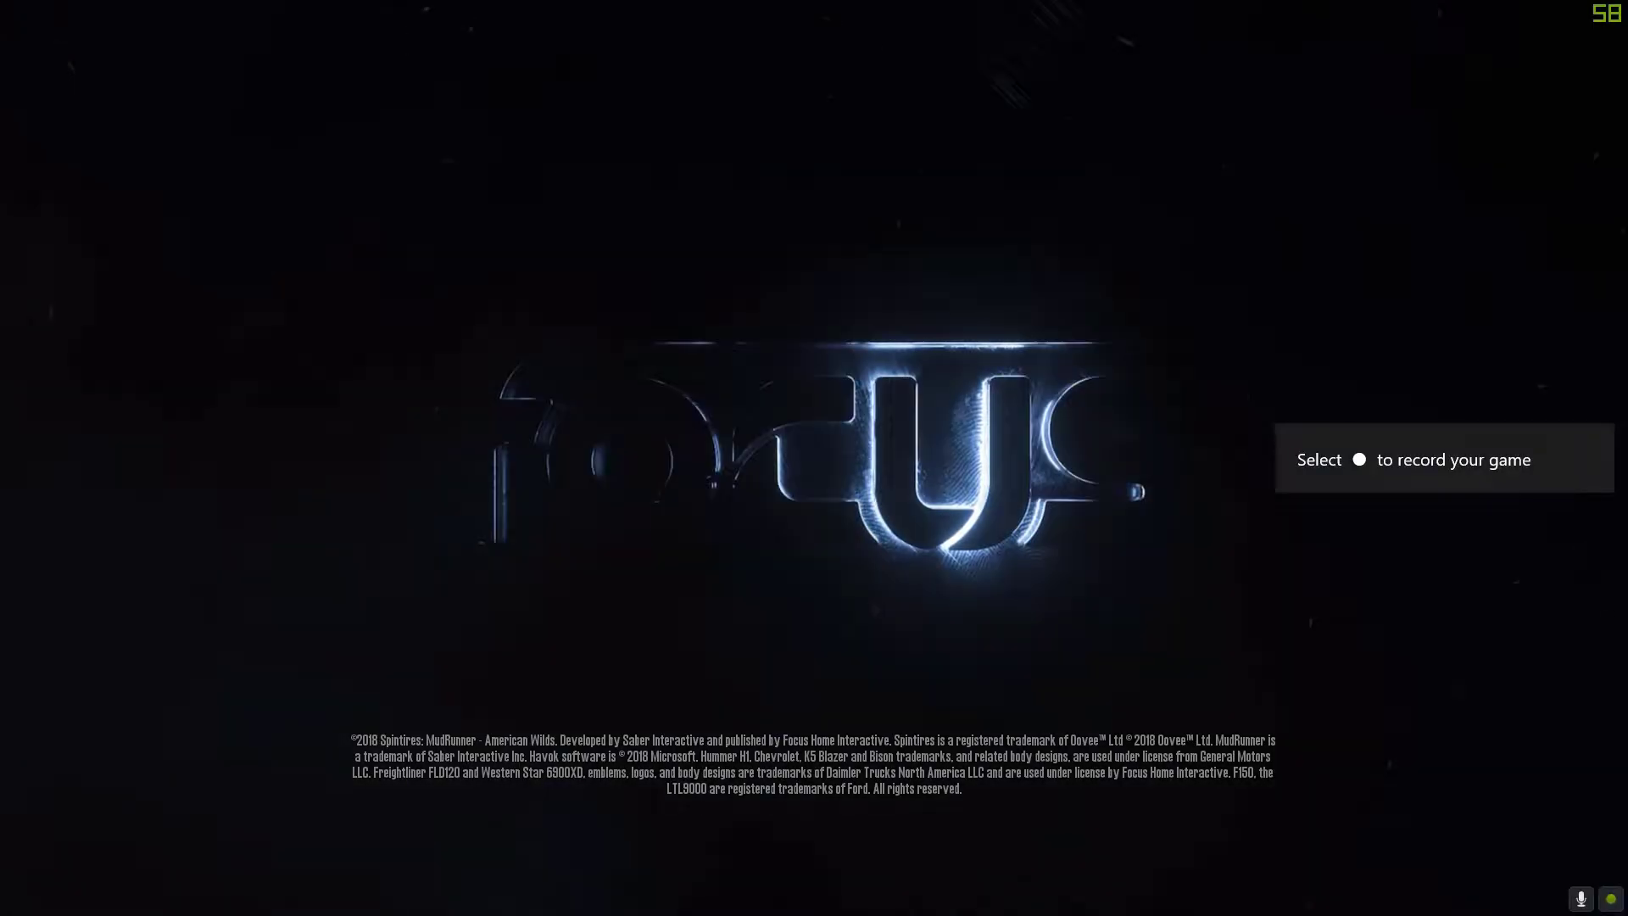
pyautogui.press('space')
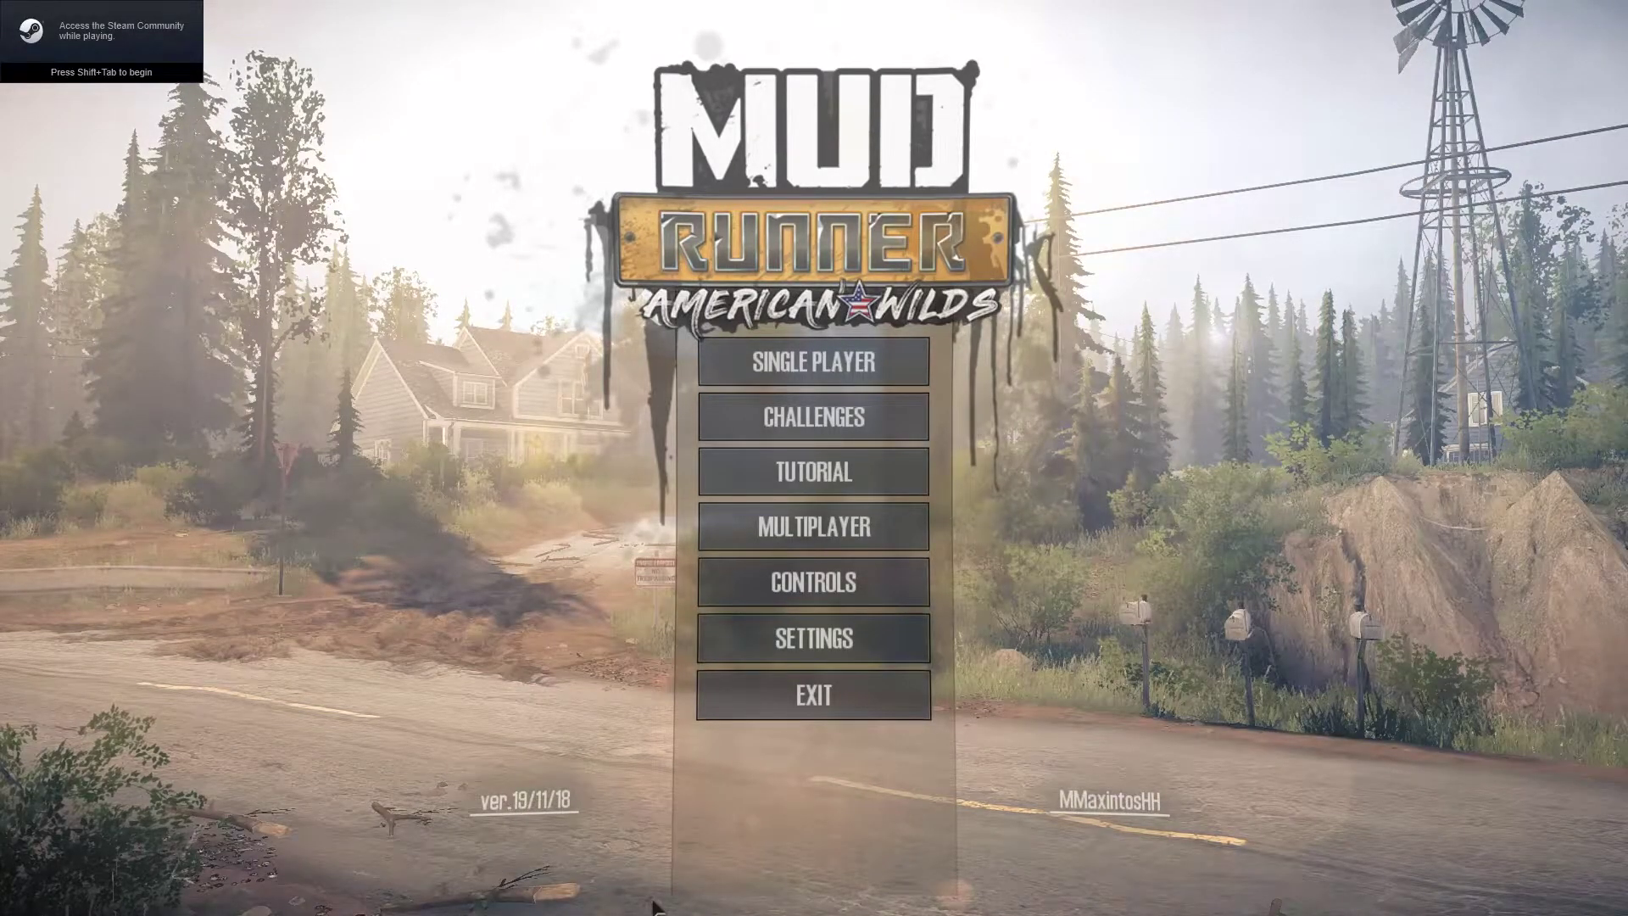
# - Continue the saved single-player game on the Crossing map in MudRunner
pyautogui.click(797, 371)
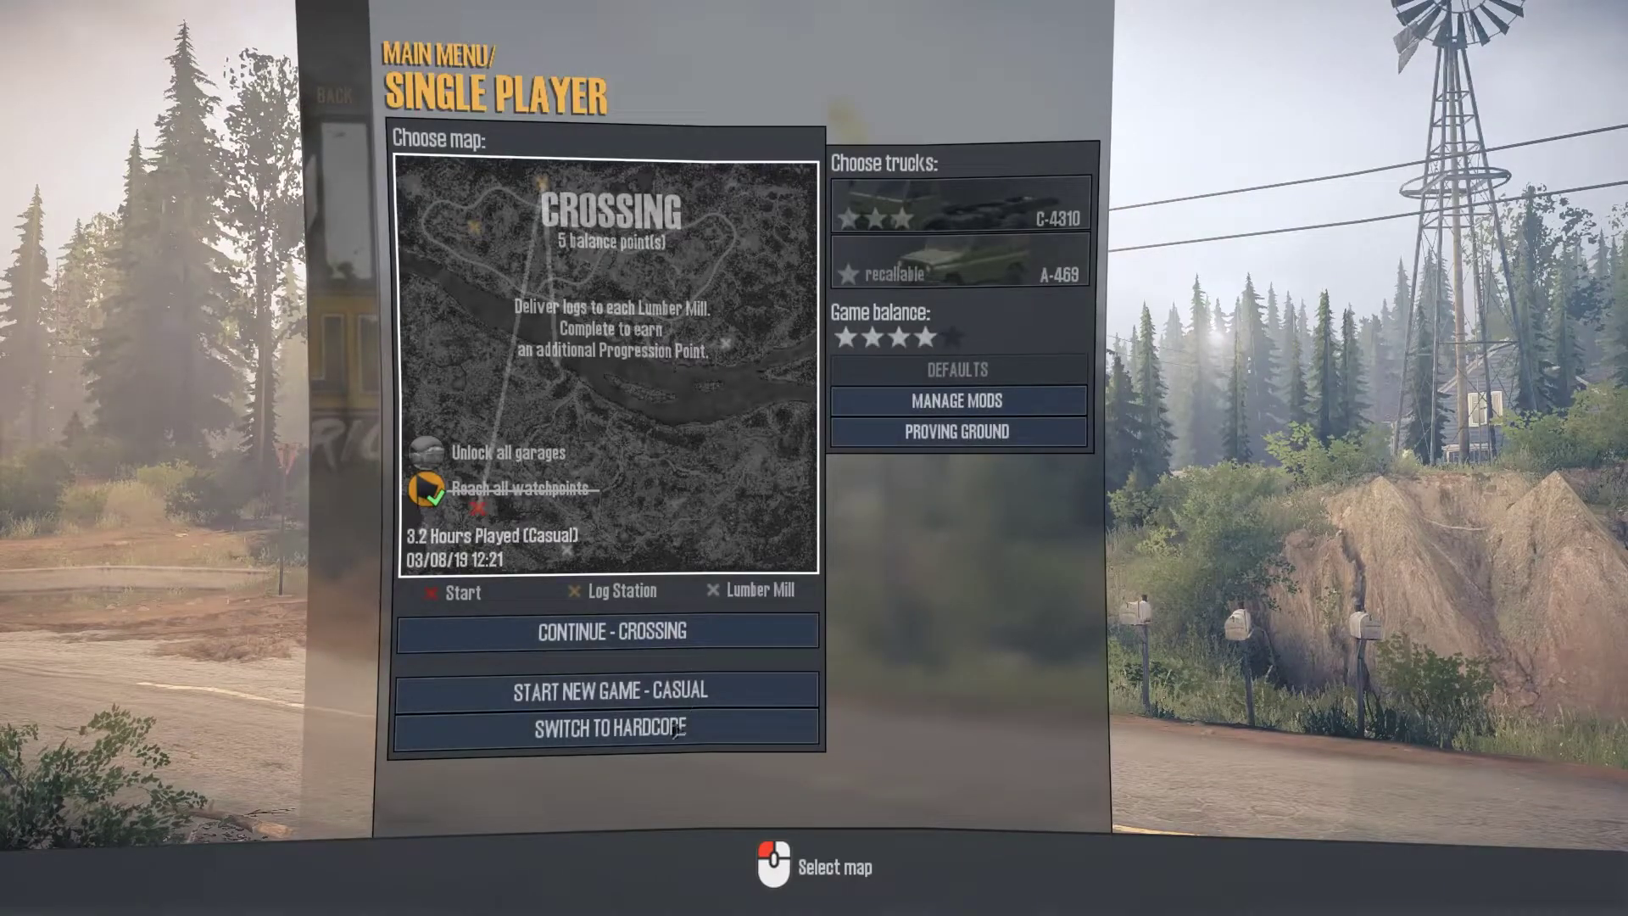
pyautogui.click(632, 551)
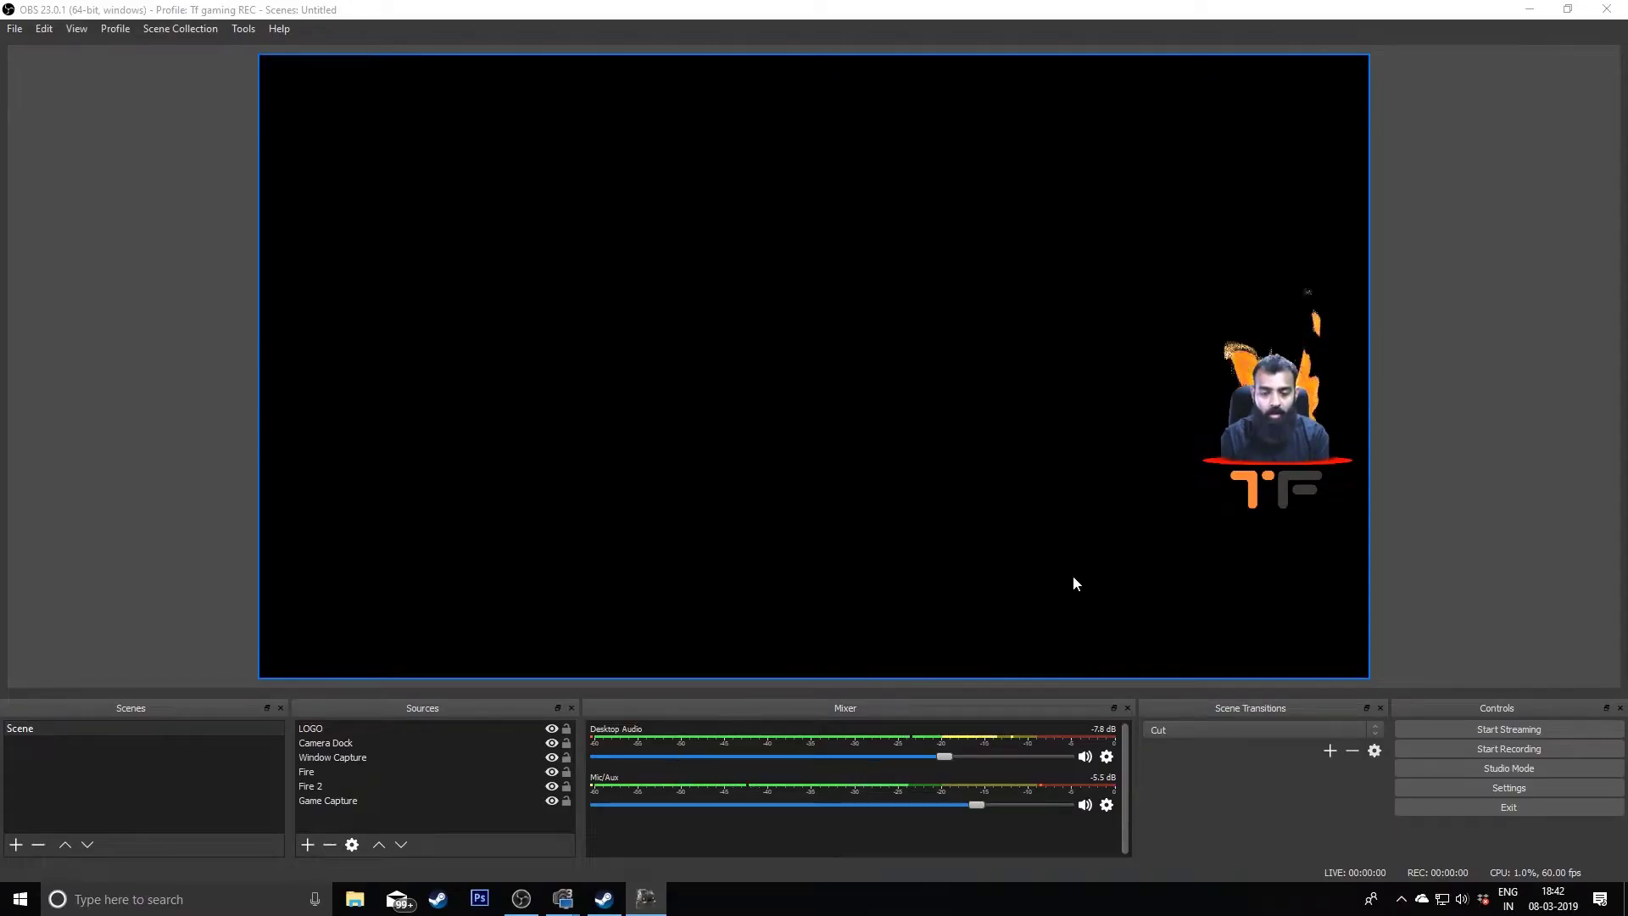
pyautogui.click(649, 906)
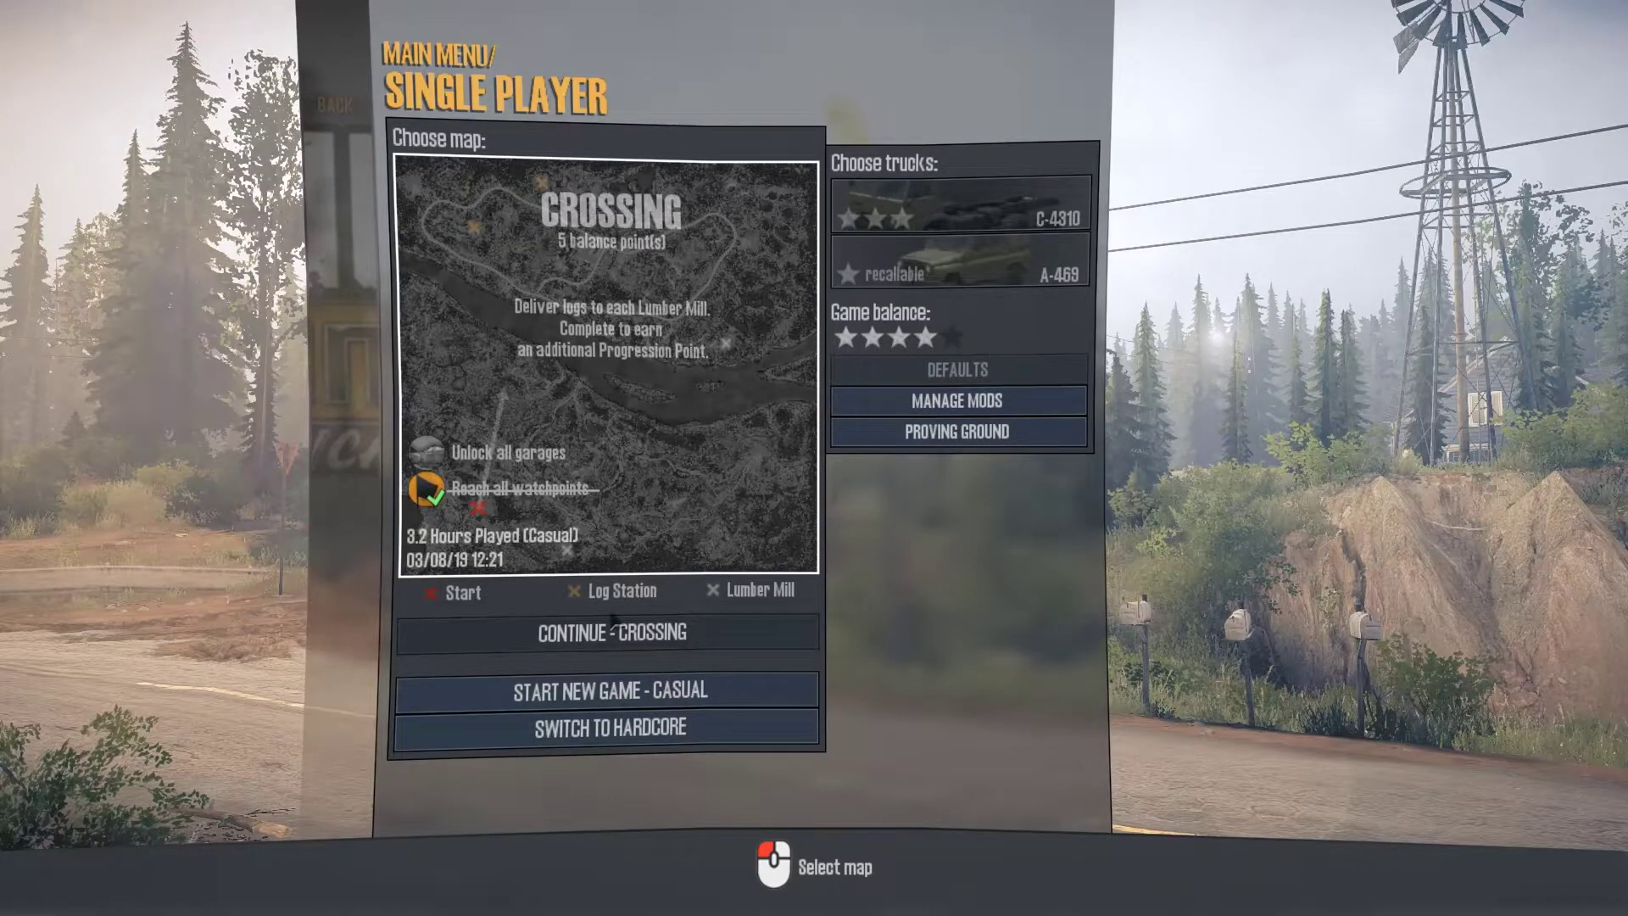
pyautogui.click(608, 642)
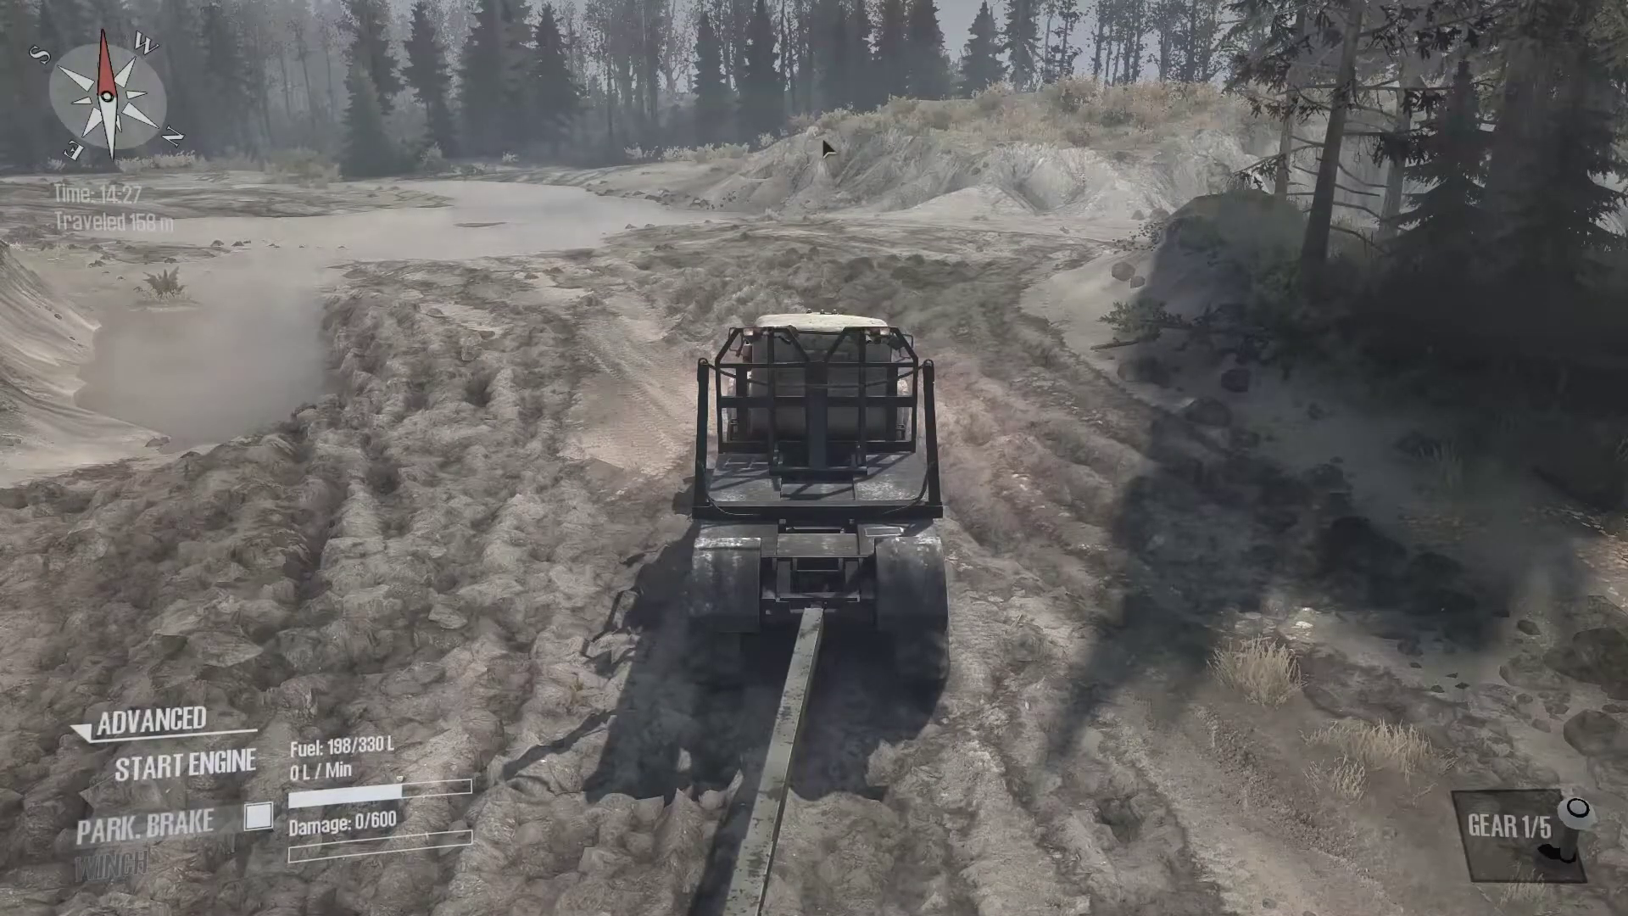
# - Switch to OBS Studio and review the properties of the Game Capture source, closing them without changes
pyautogui.hotkey('alt', 'Tab')
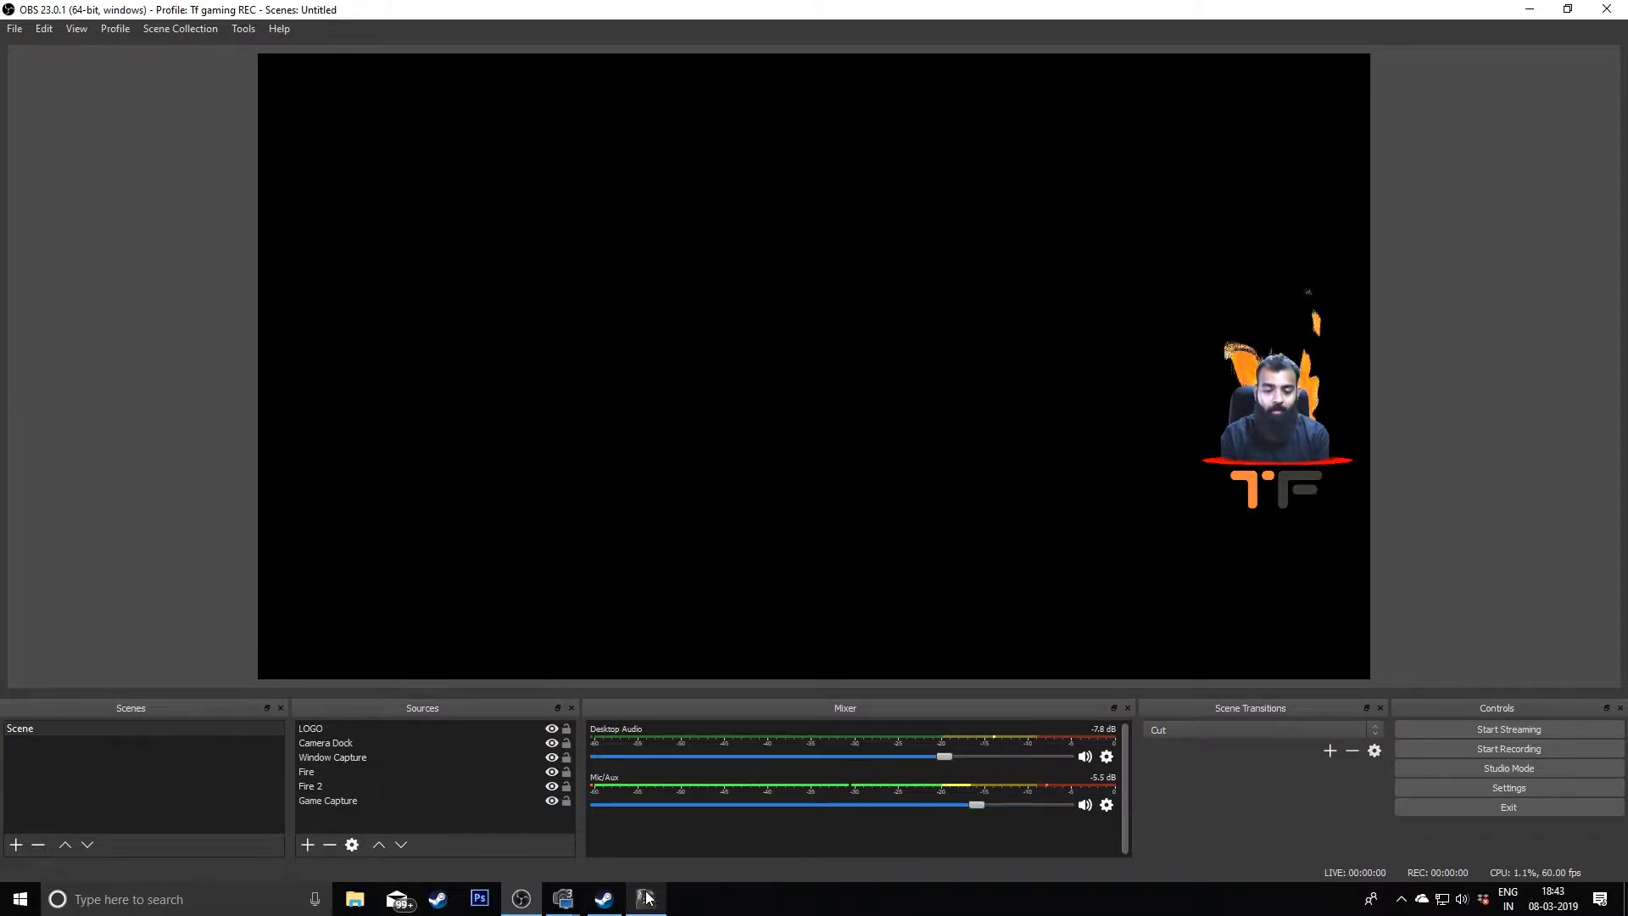
pyautogui.moveTo(646, 897)
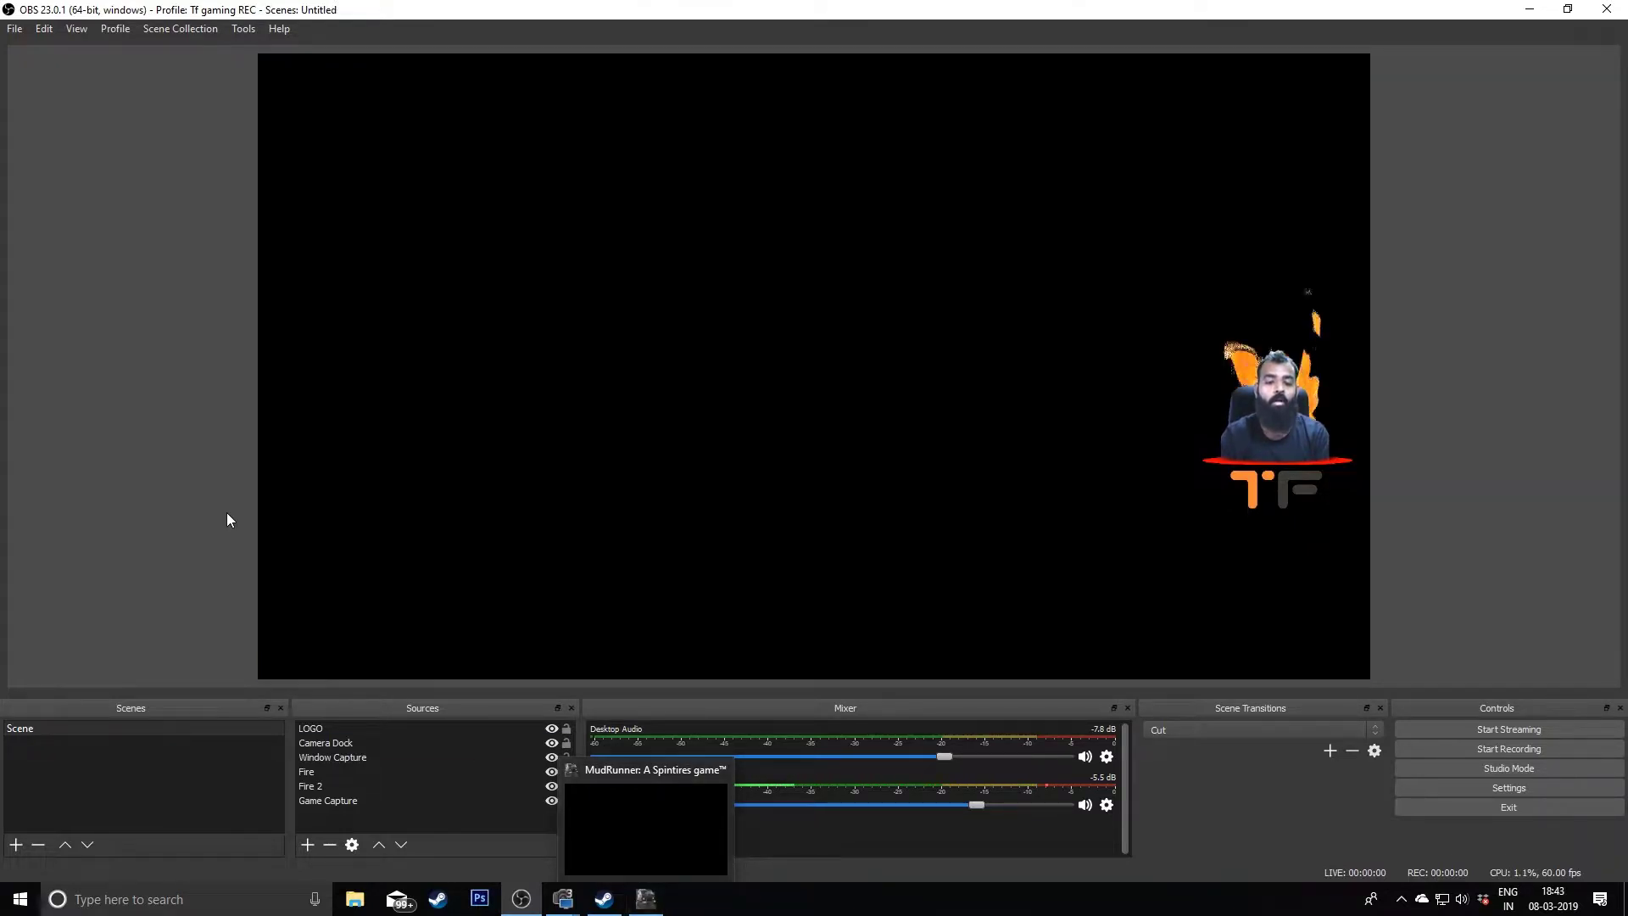
pyautogui.click(355, 803)
pyautogui.click(354, 802)
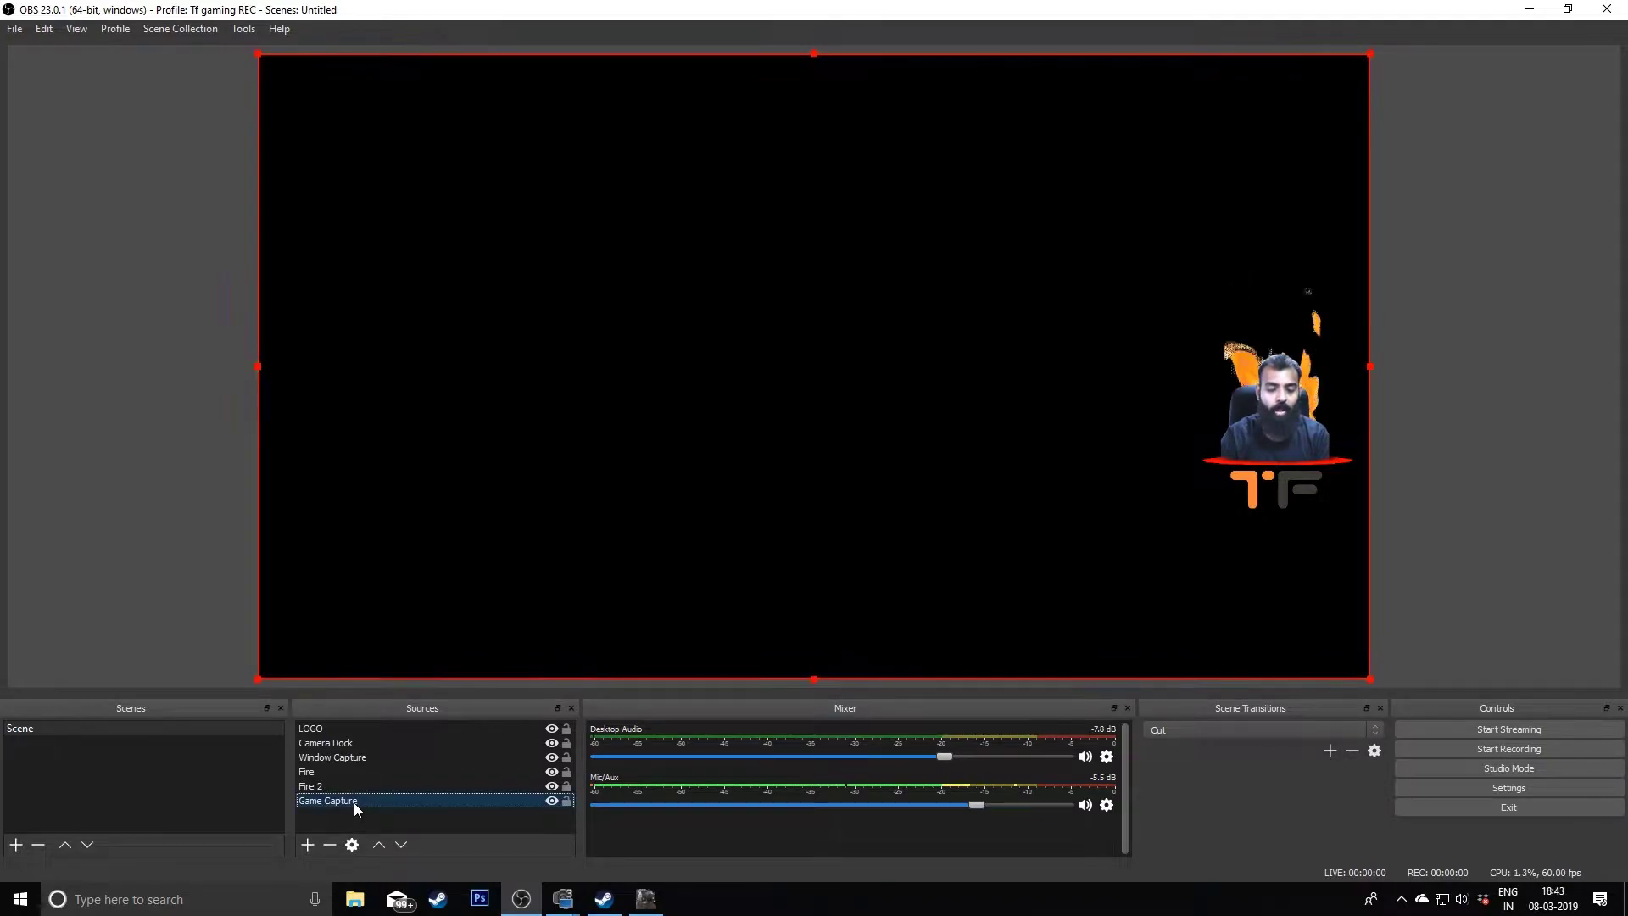
pyautogui.rightClick(360, 801)
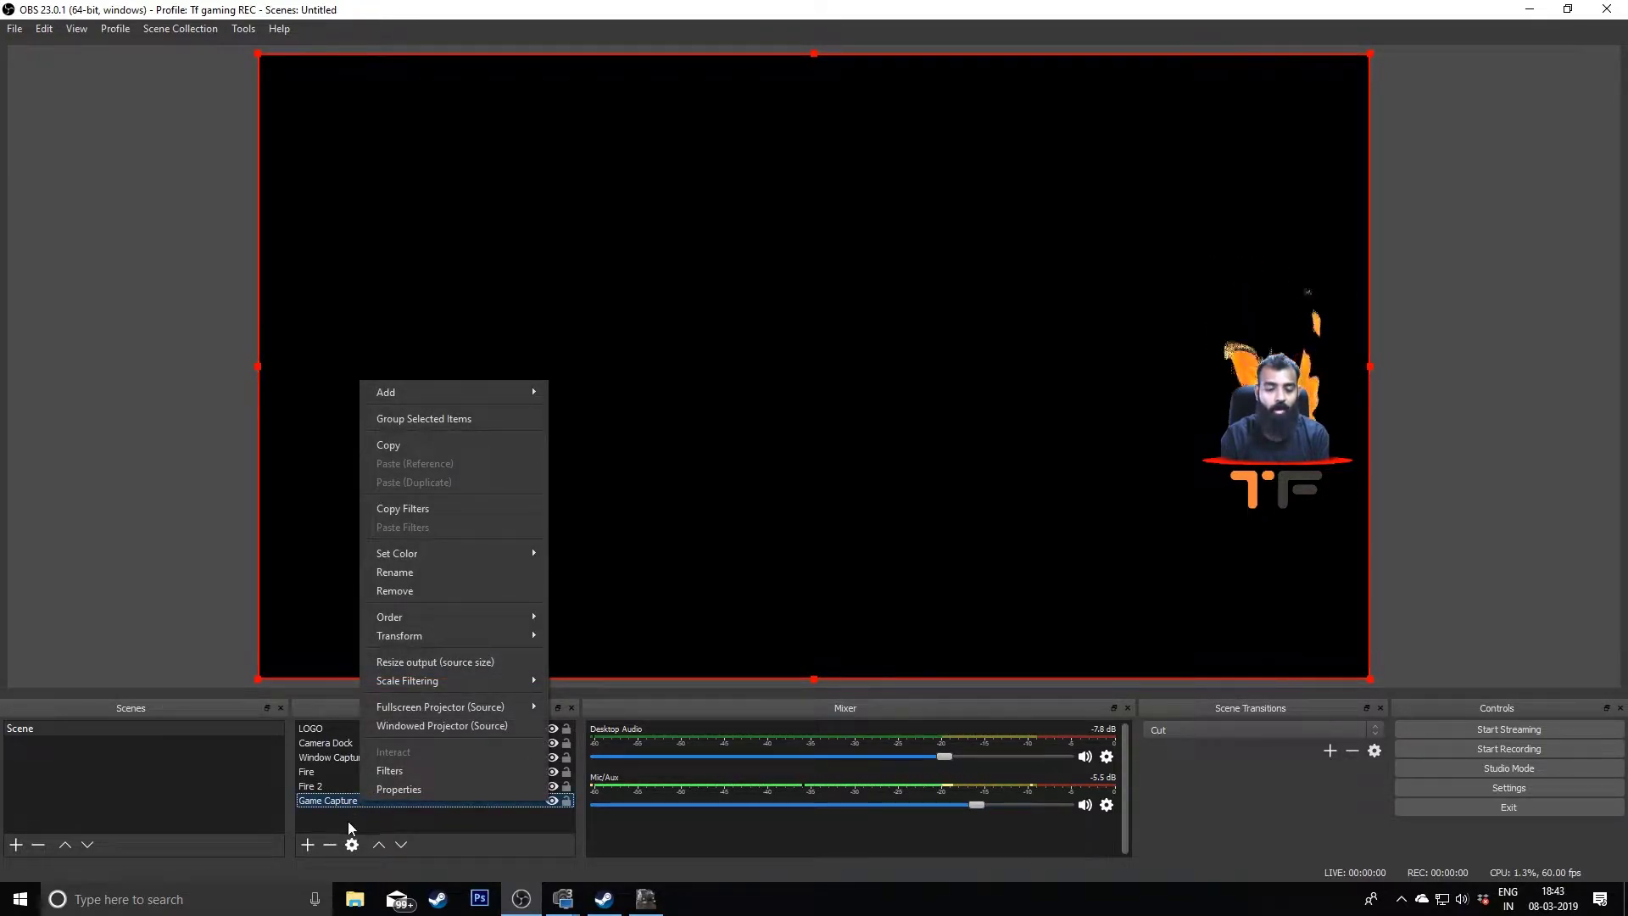
pyautogui.click(344, 798)
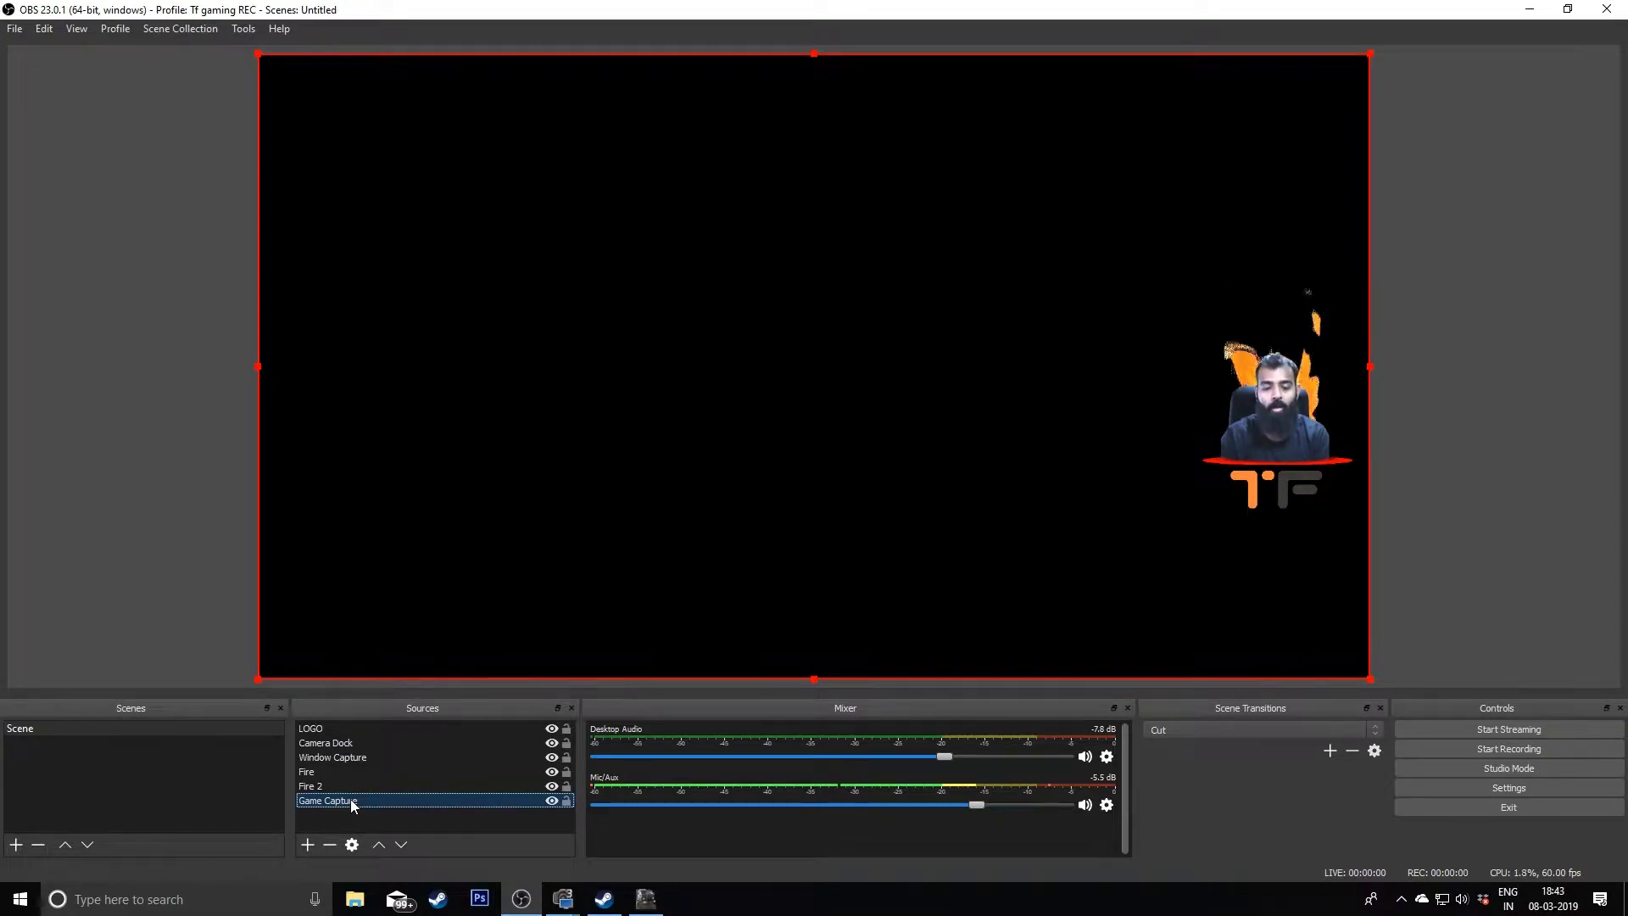
pyautogui.rightClick(351, 800)
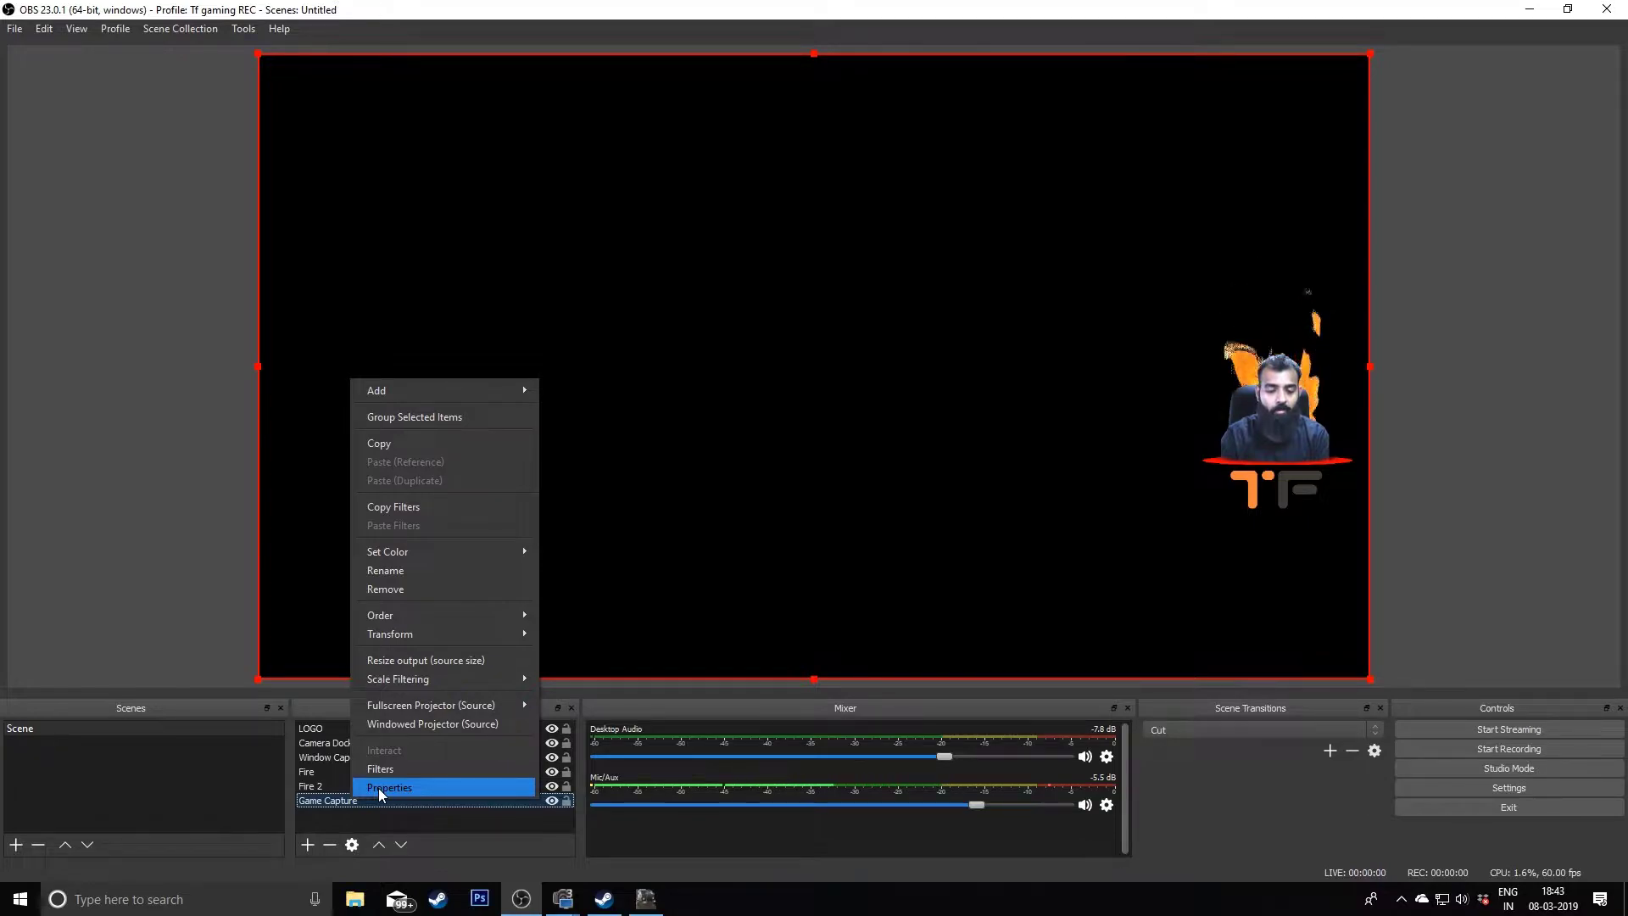
pyautogui.click(378, 787)
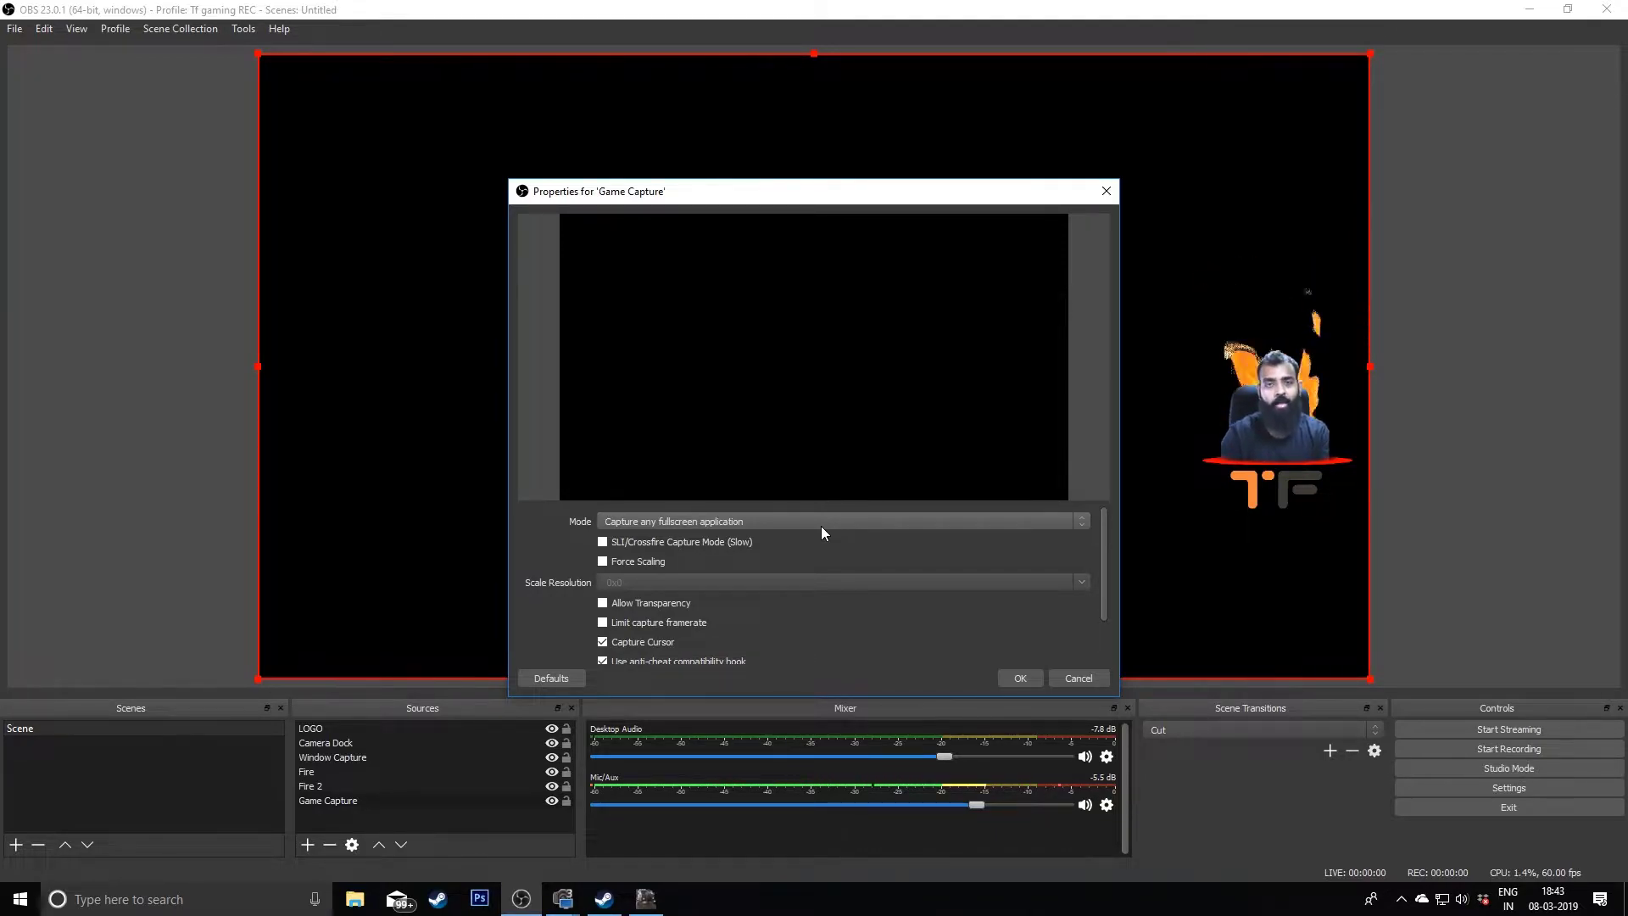
pyautogui.click(1078, 678)
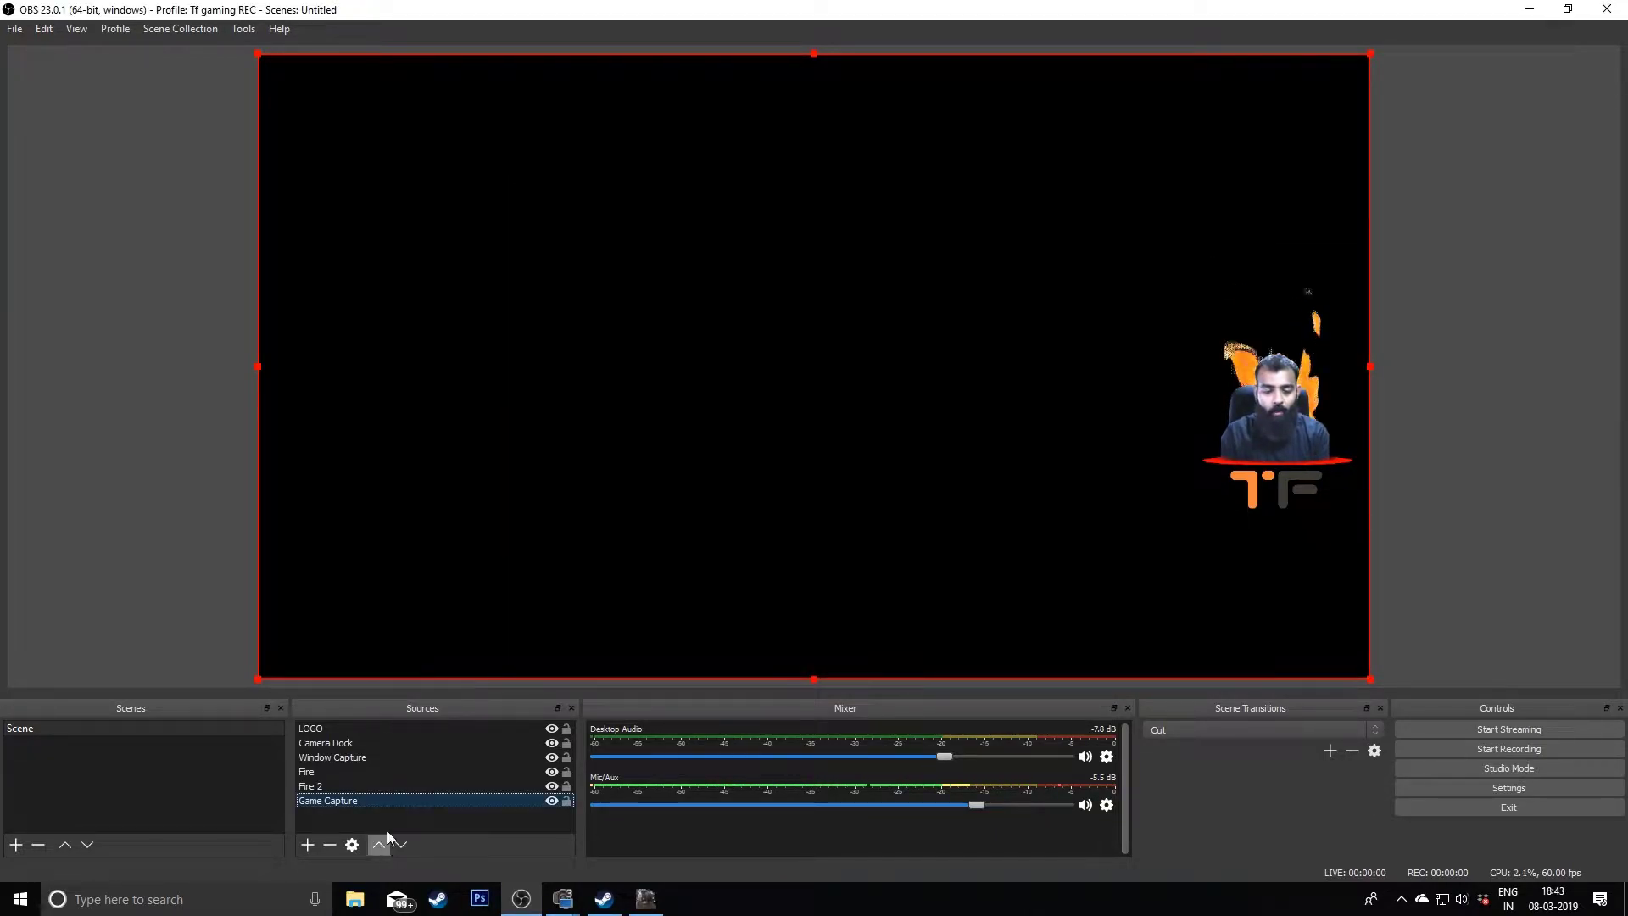
# - Delete all sources from the scene, from LOGO down to Game Capture
pyautogui.moveTo(363, 812); pyautogui.dragTo(404, 727)
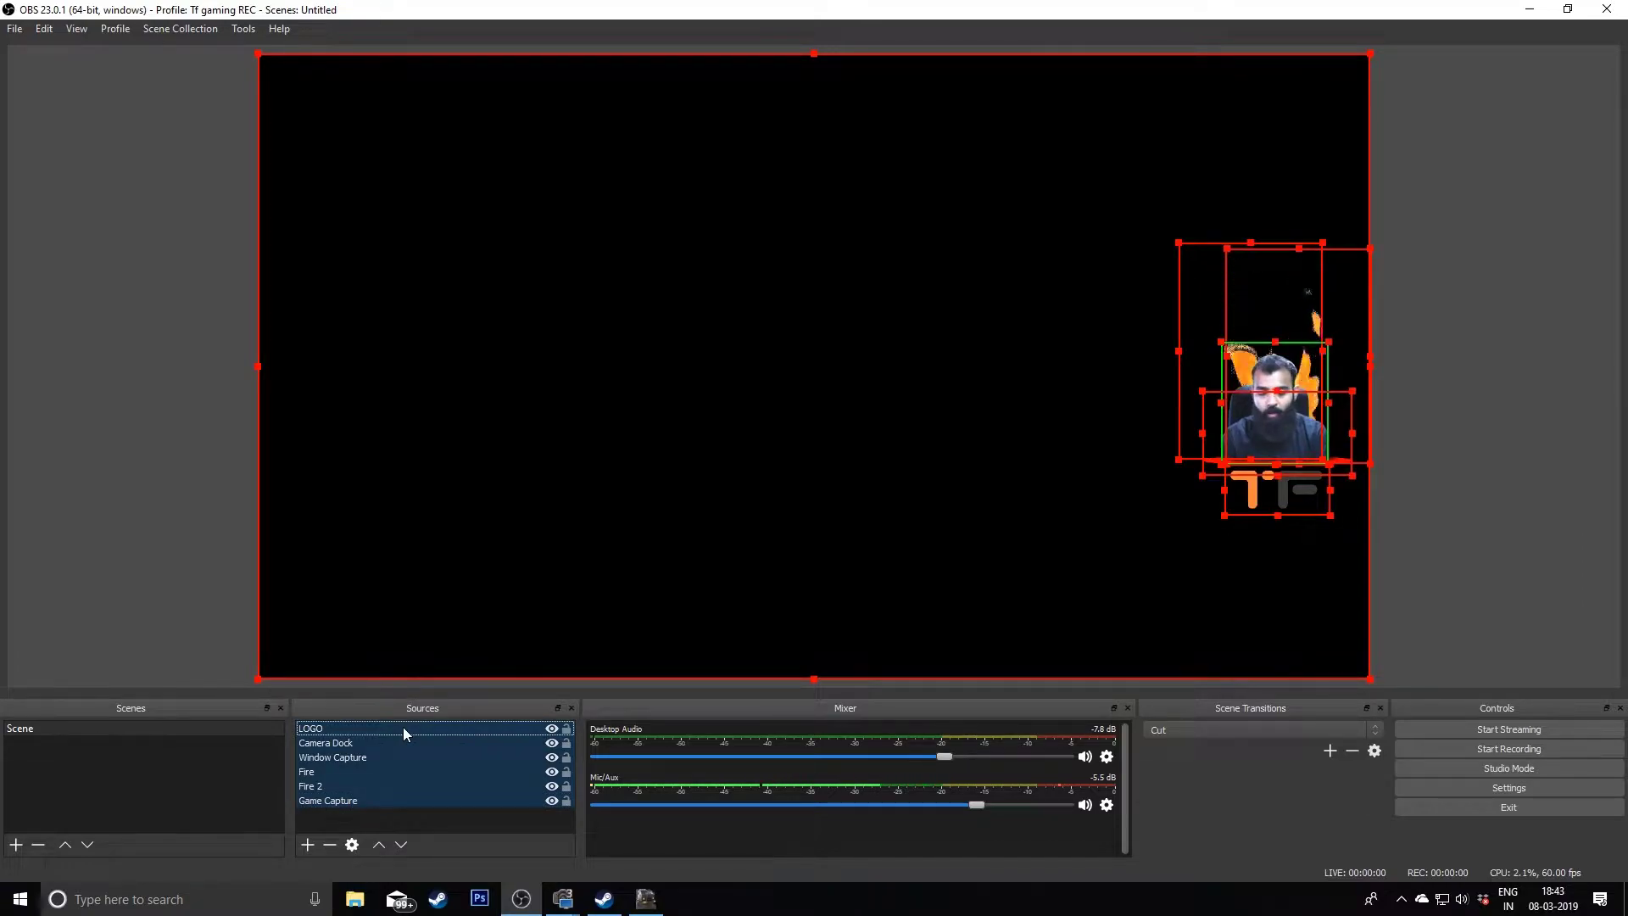
pyautogui.press('Delete')
pyautogui.press('Return')
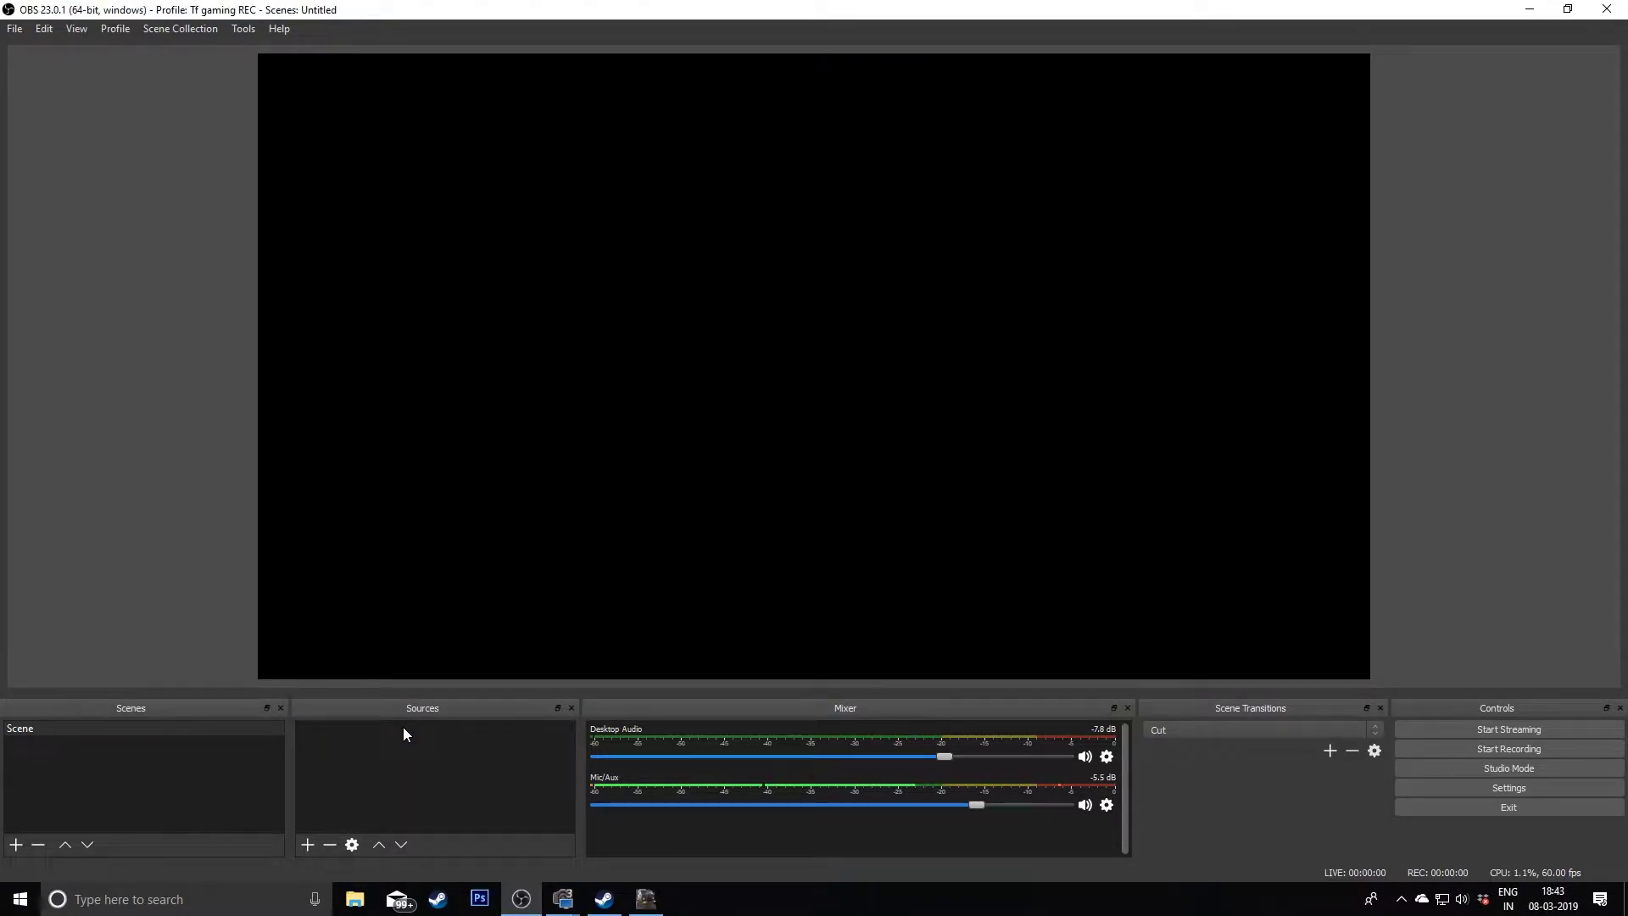
# - Try to delete the only remaining scene
pyautogui.click(244, 731)
pyautogui.press('Delete')
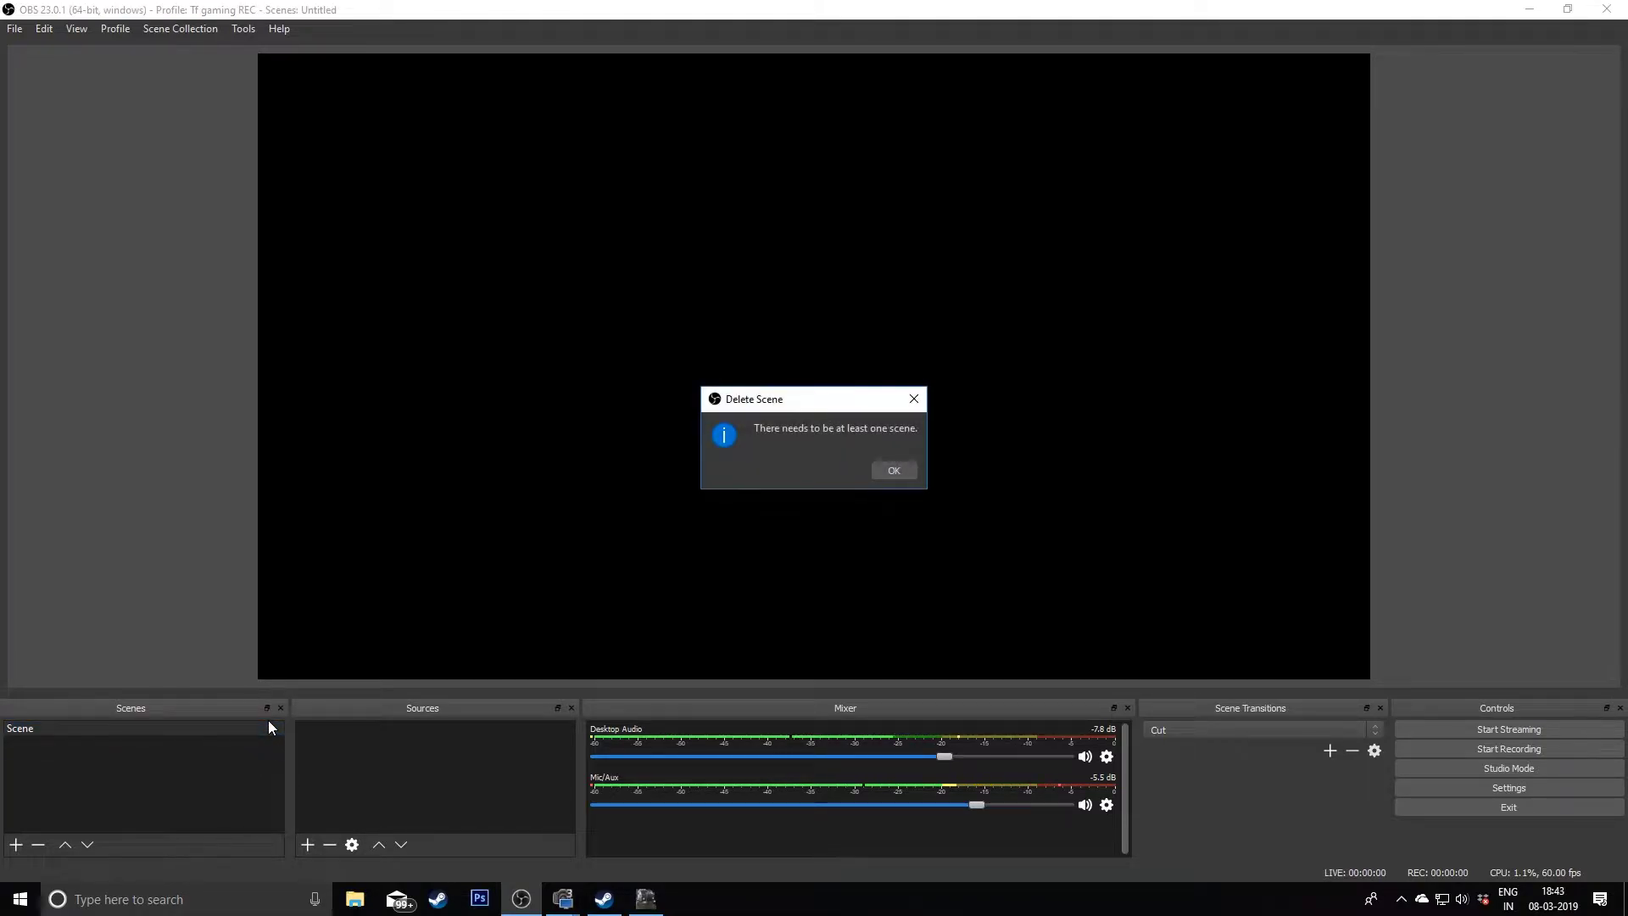
pyautogui.press('Return')
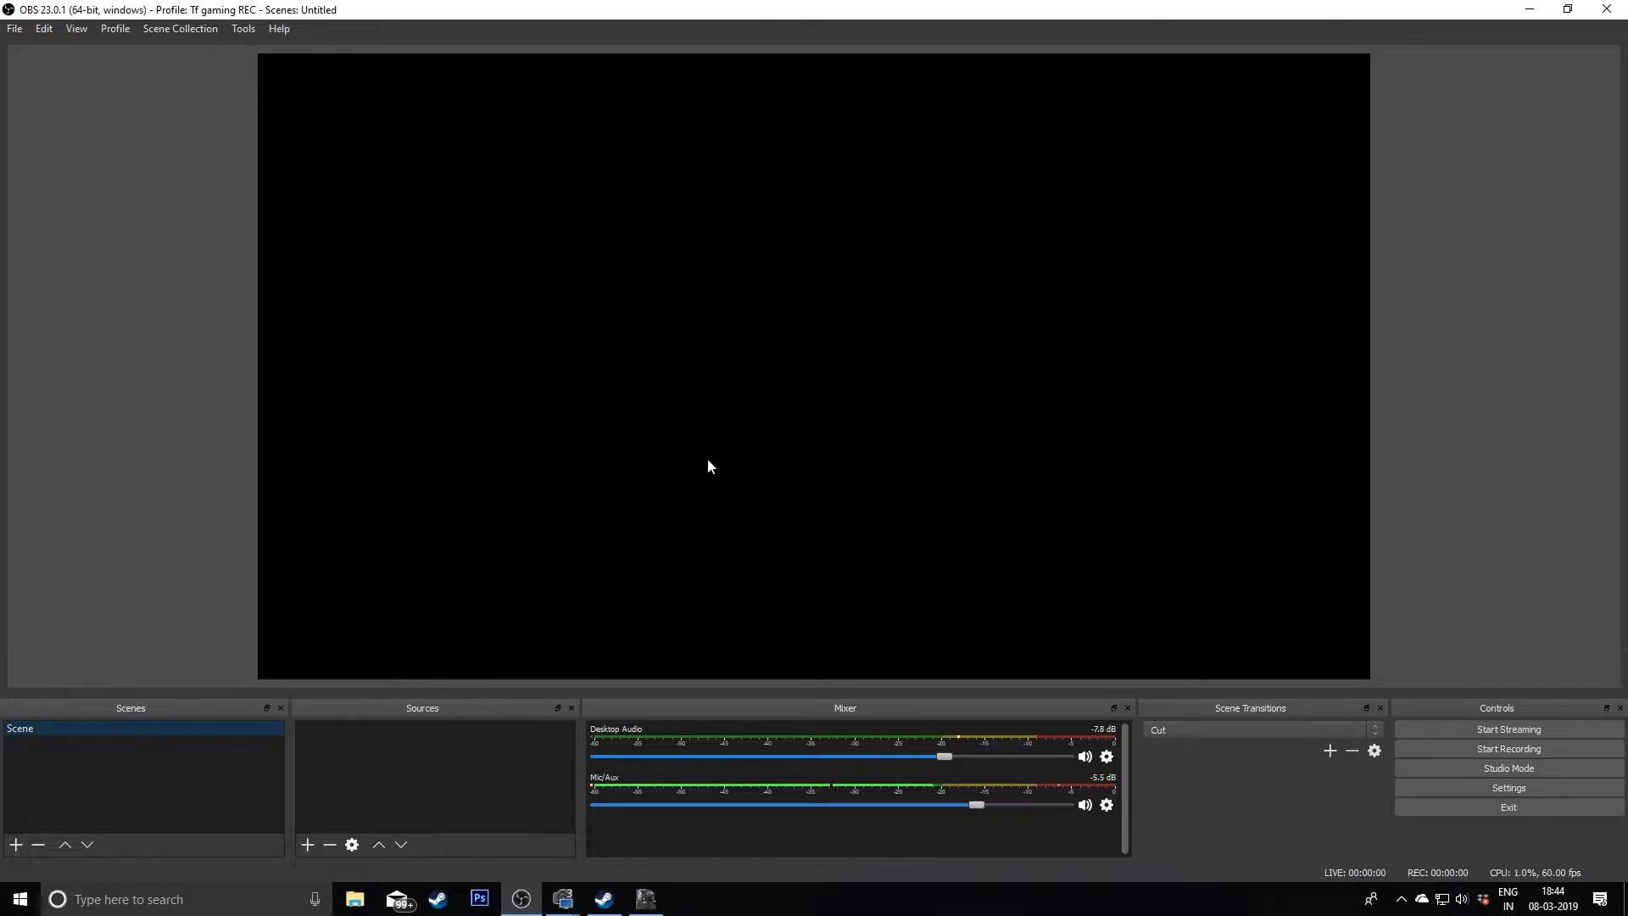
# - Add a new Game Capture source named "Mudrunner" to the scene
pyautogui.click(307, 845)
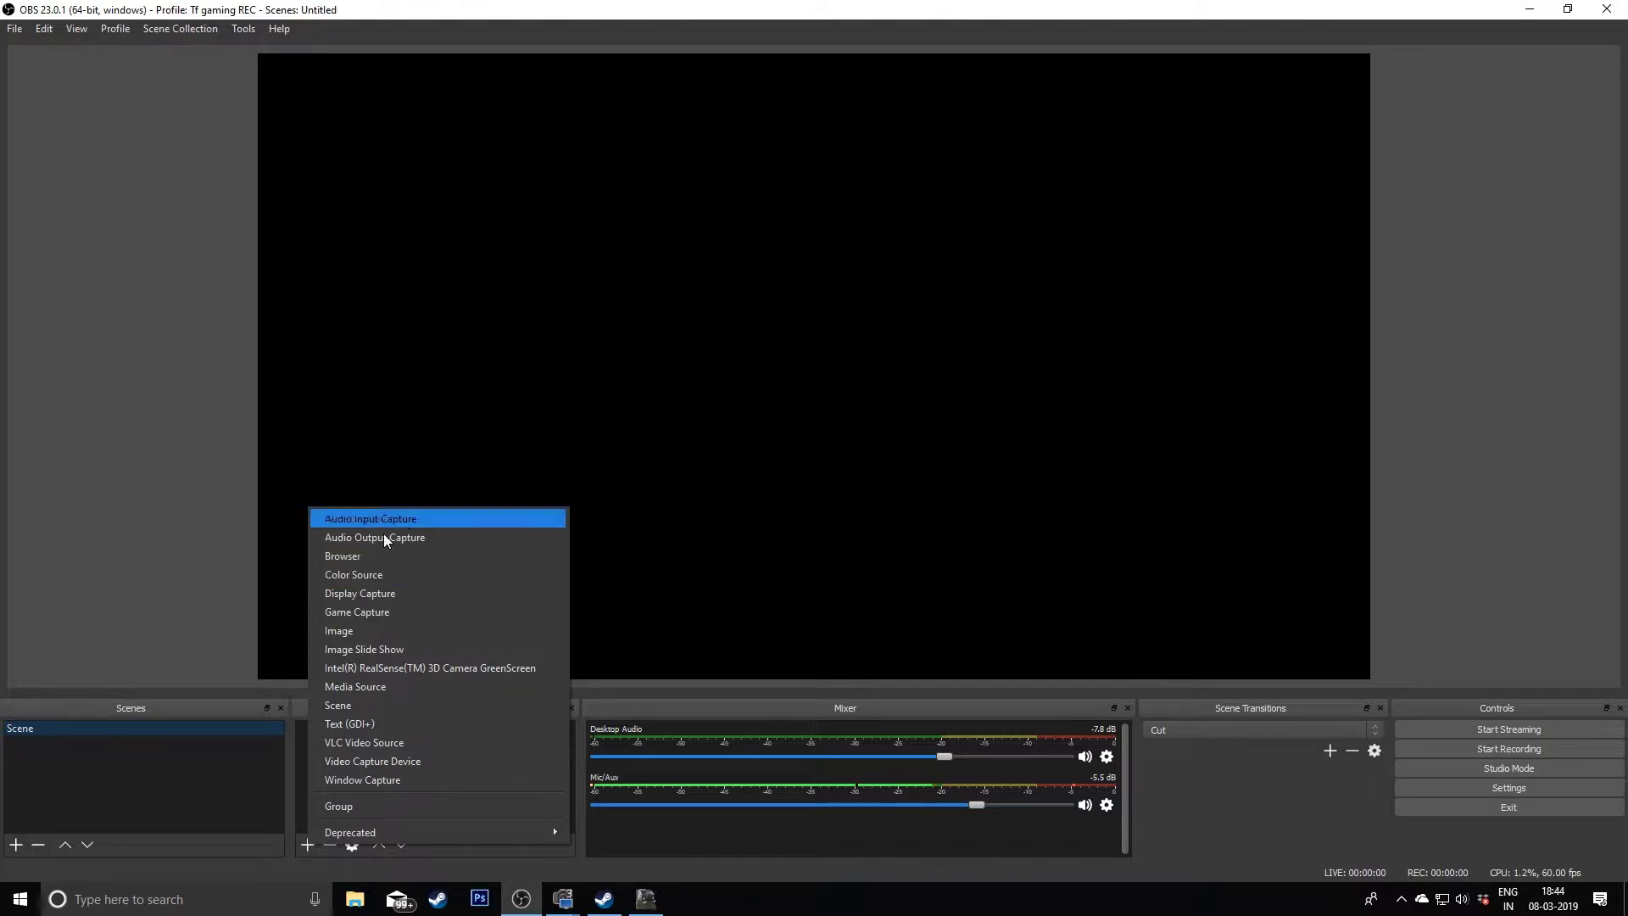
pyautogui.click(394, 615)
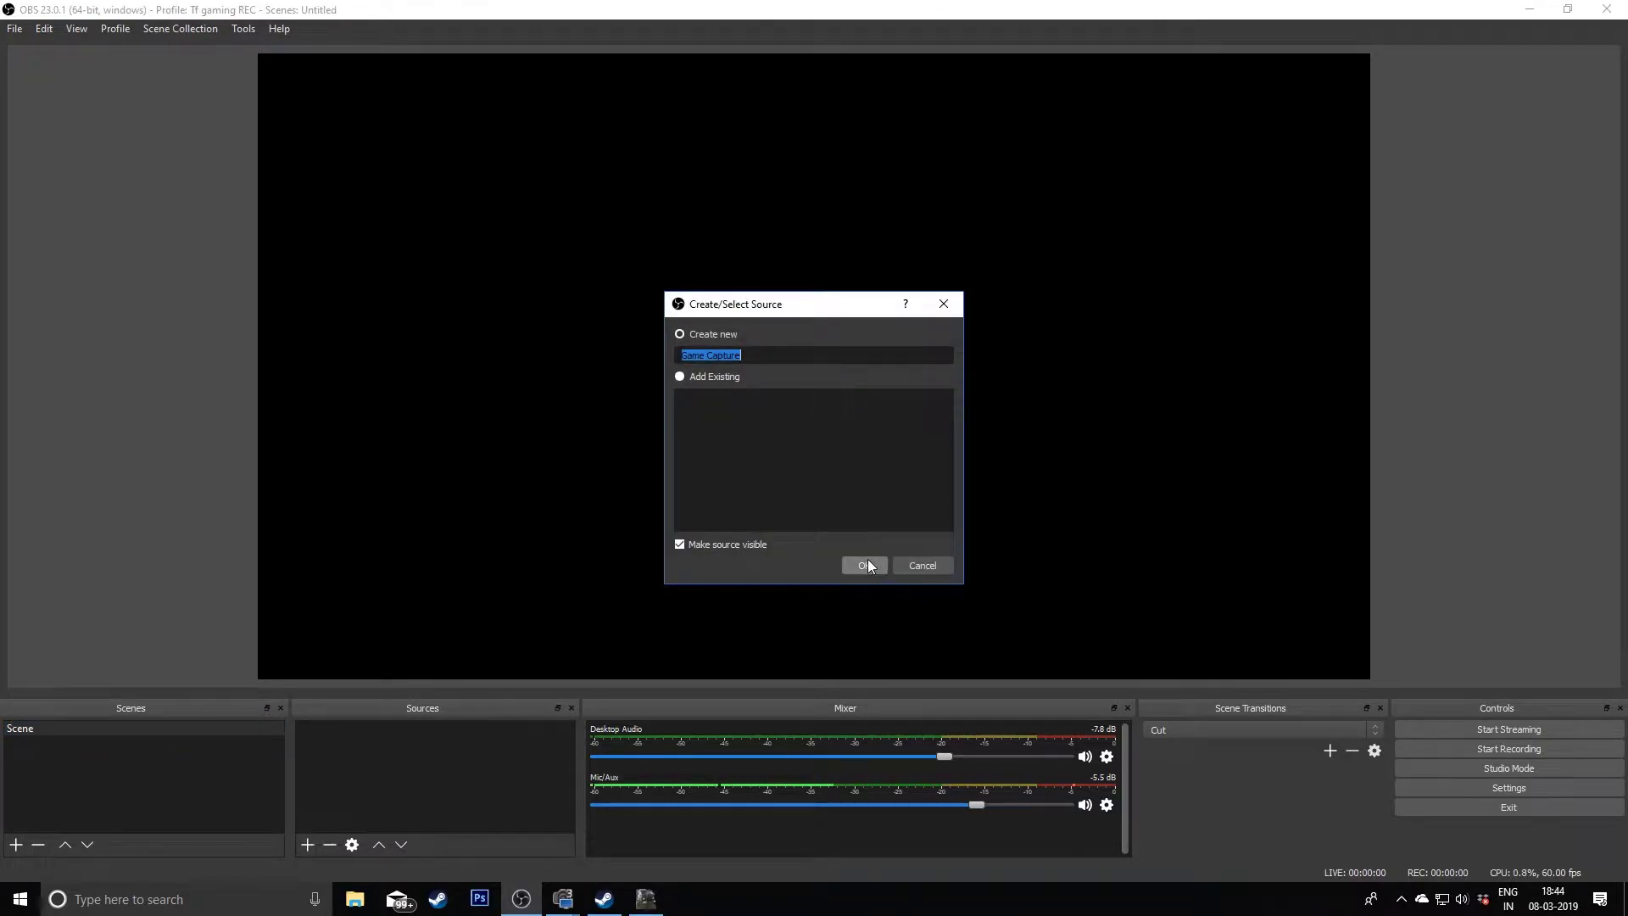
pyautogui.press('BackSpace')
pyautogui.click(863, 570)
pyautogui.press('Return')
pyautogui.write('Mudrunner')
pyautogui.click(863, 566)
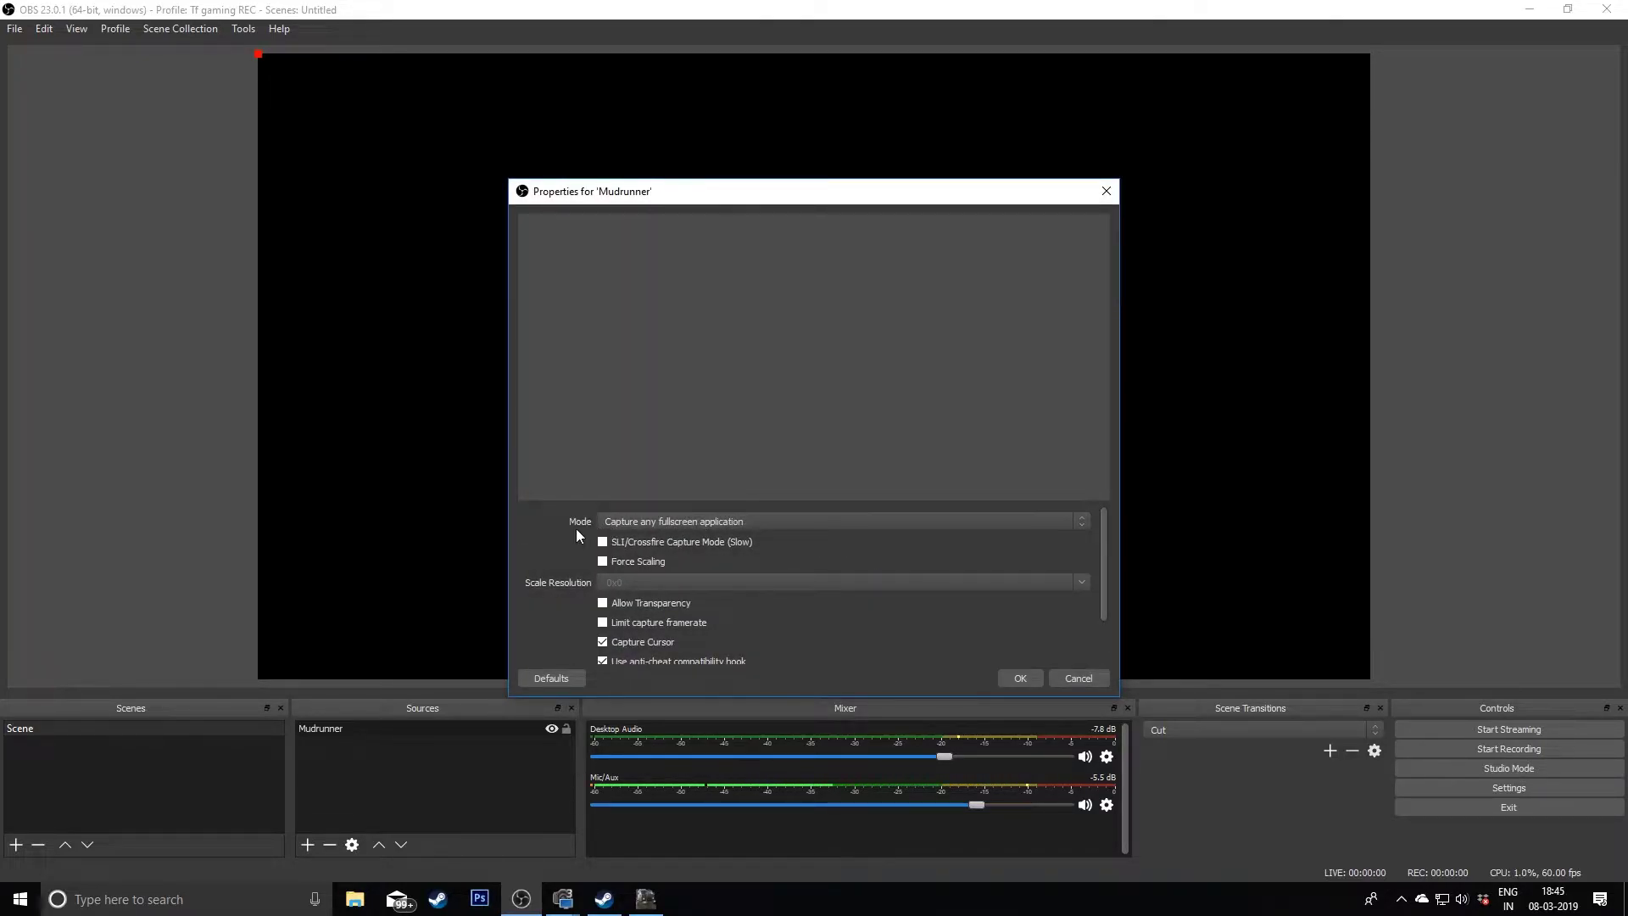
# - Set the Mudrunner source to capture a specific window, choosing [MudRunner.exe]: MudRunner: A Spintires game, and accept the properties
pyautogui.click(709, 524)
pyautogui.click(710, 523)
pyautogui.click(661, 522)
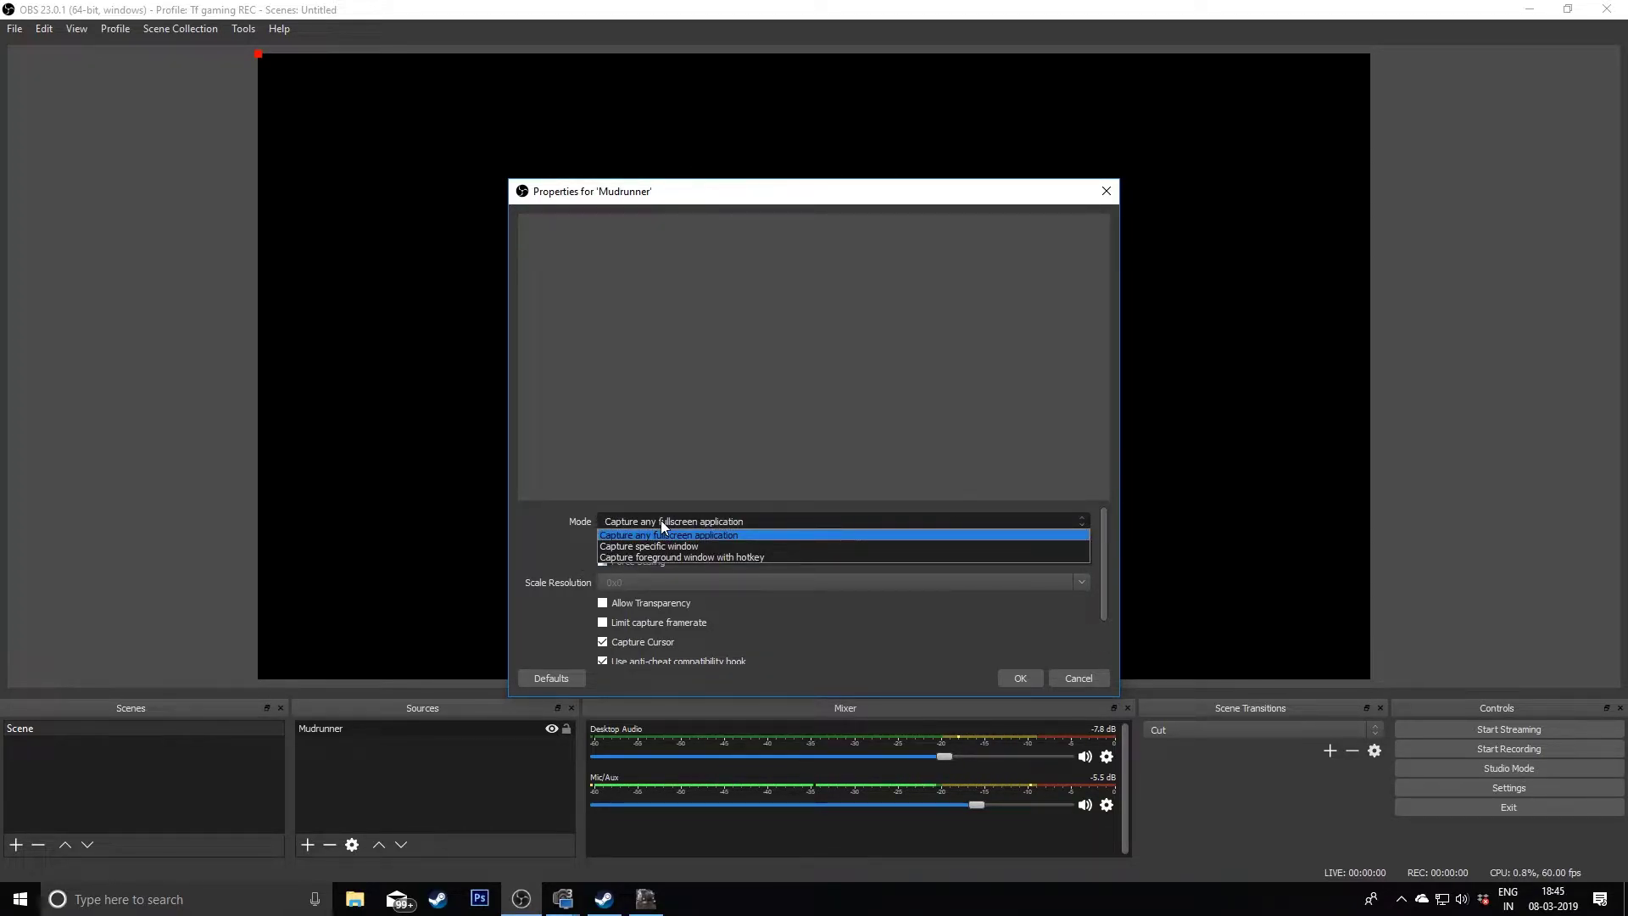
pyautogui.click(660, 520)
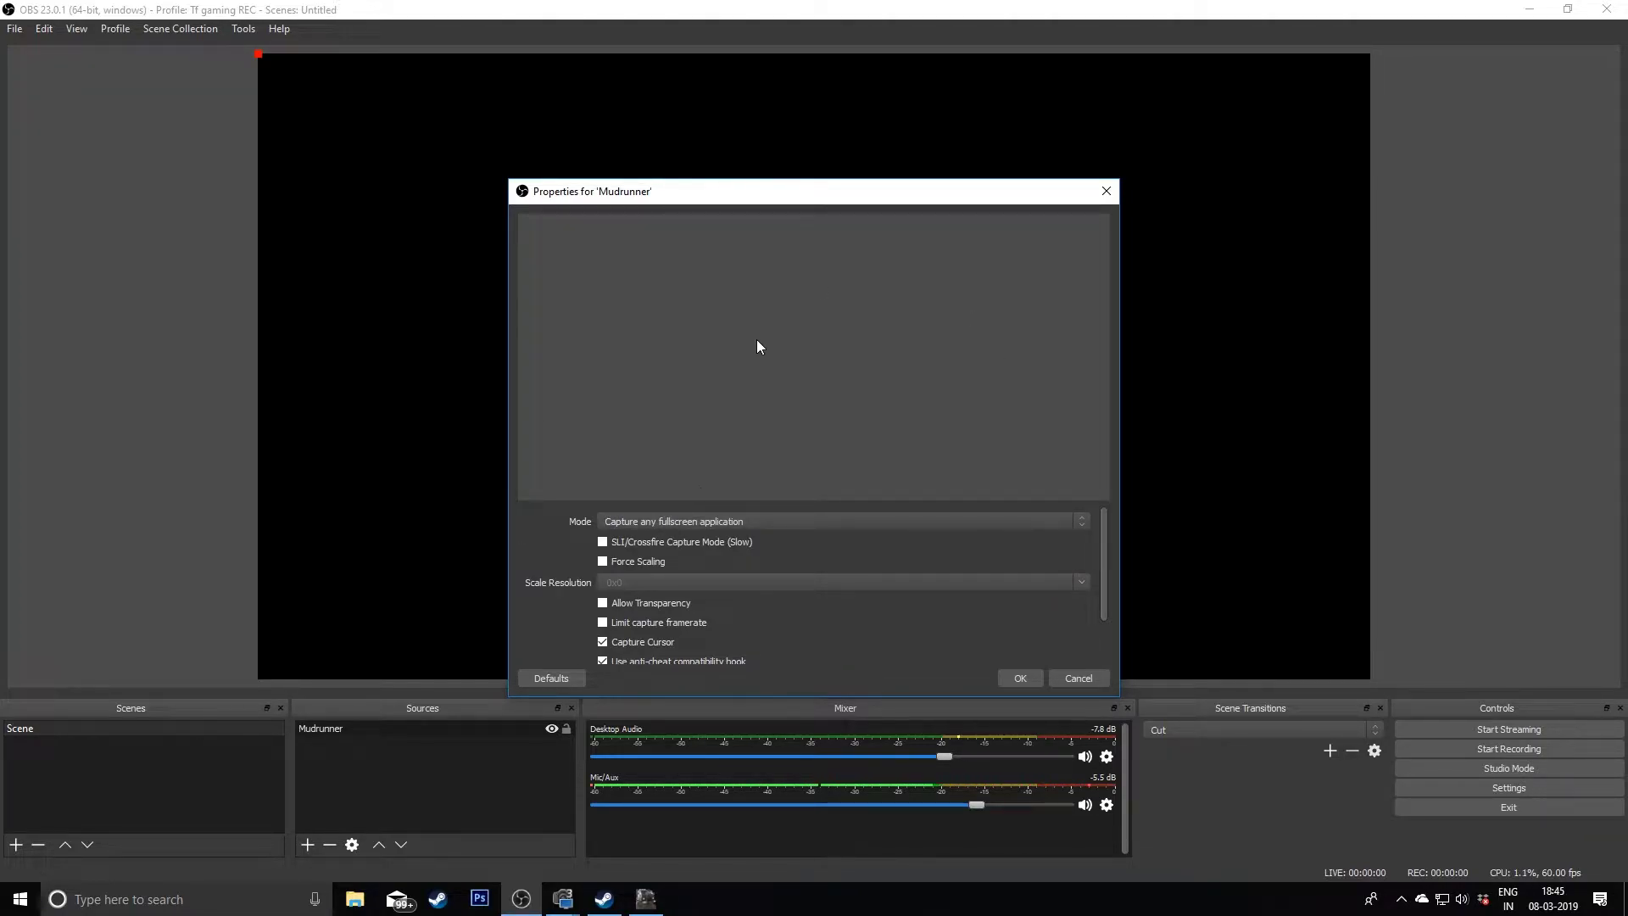
pyautogui.click(685, 522)
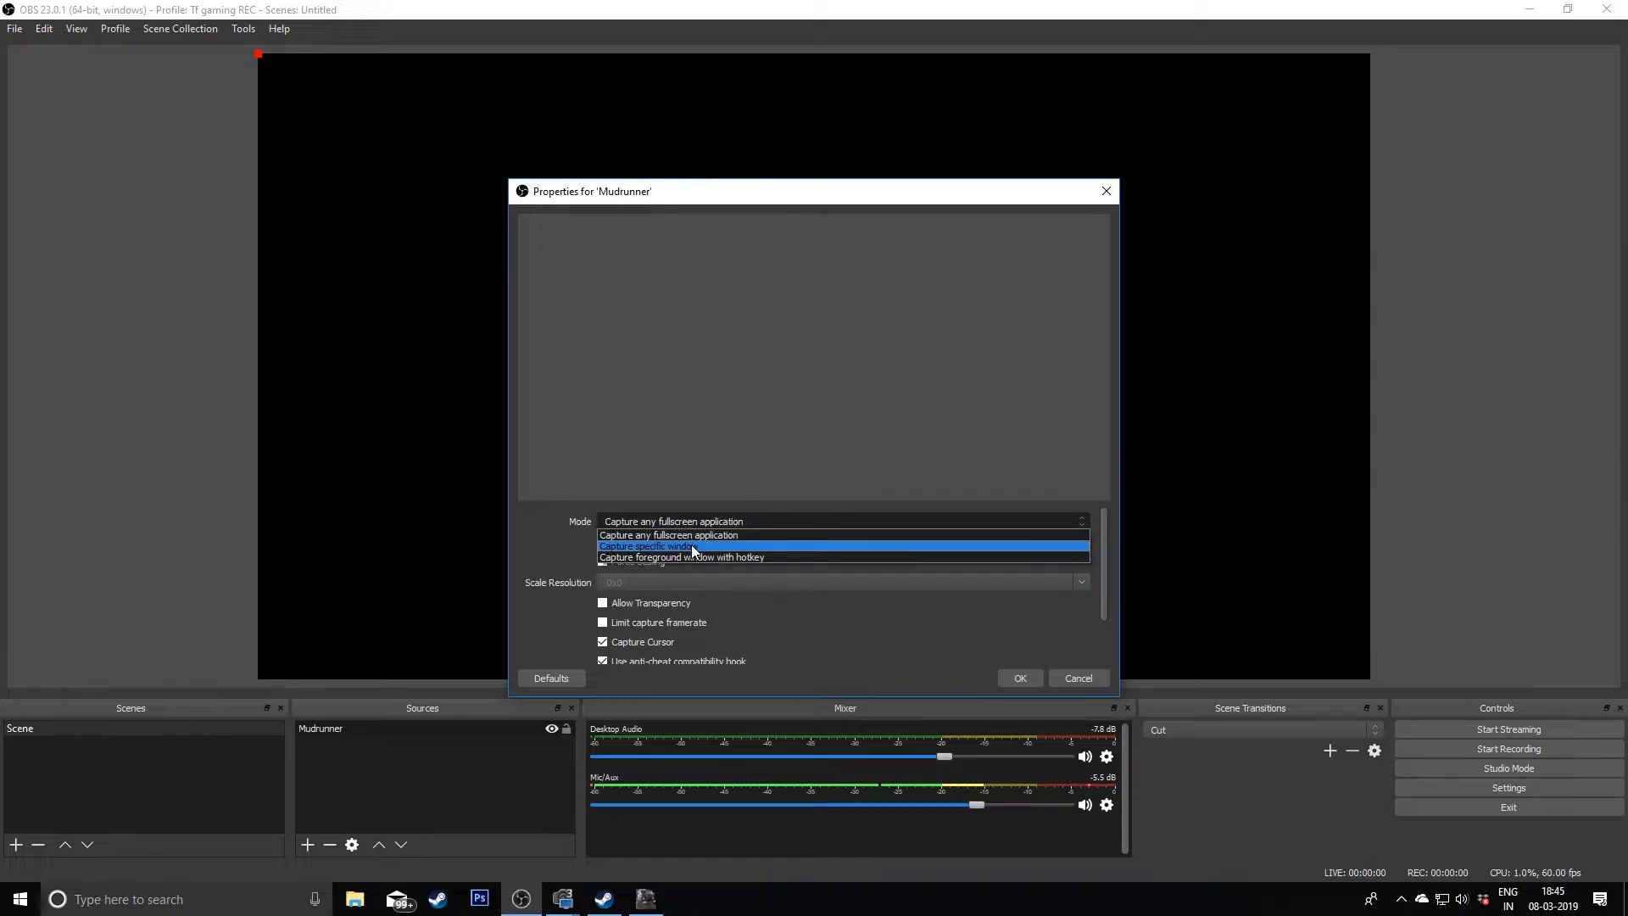
pyautogui.click(692, 546)
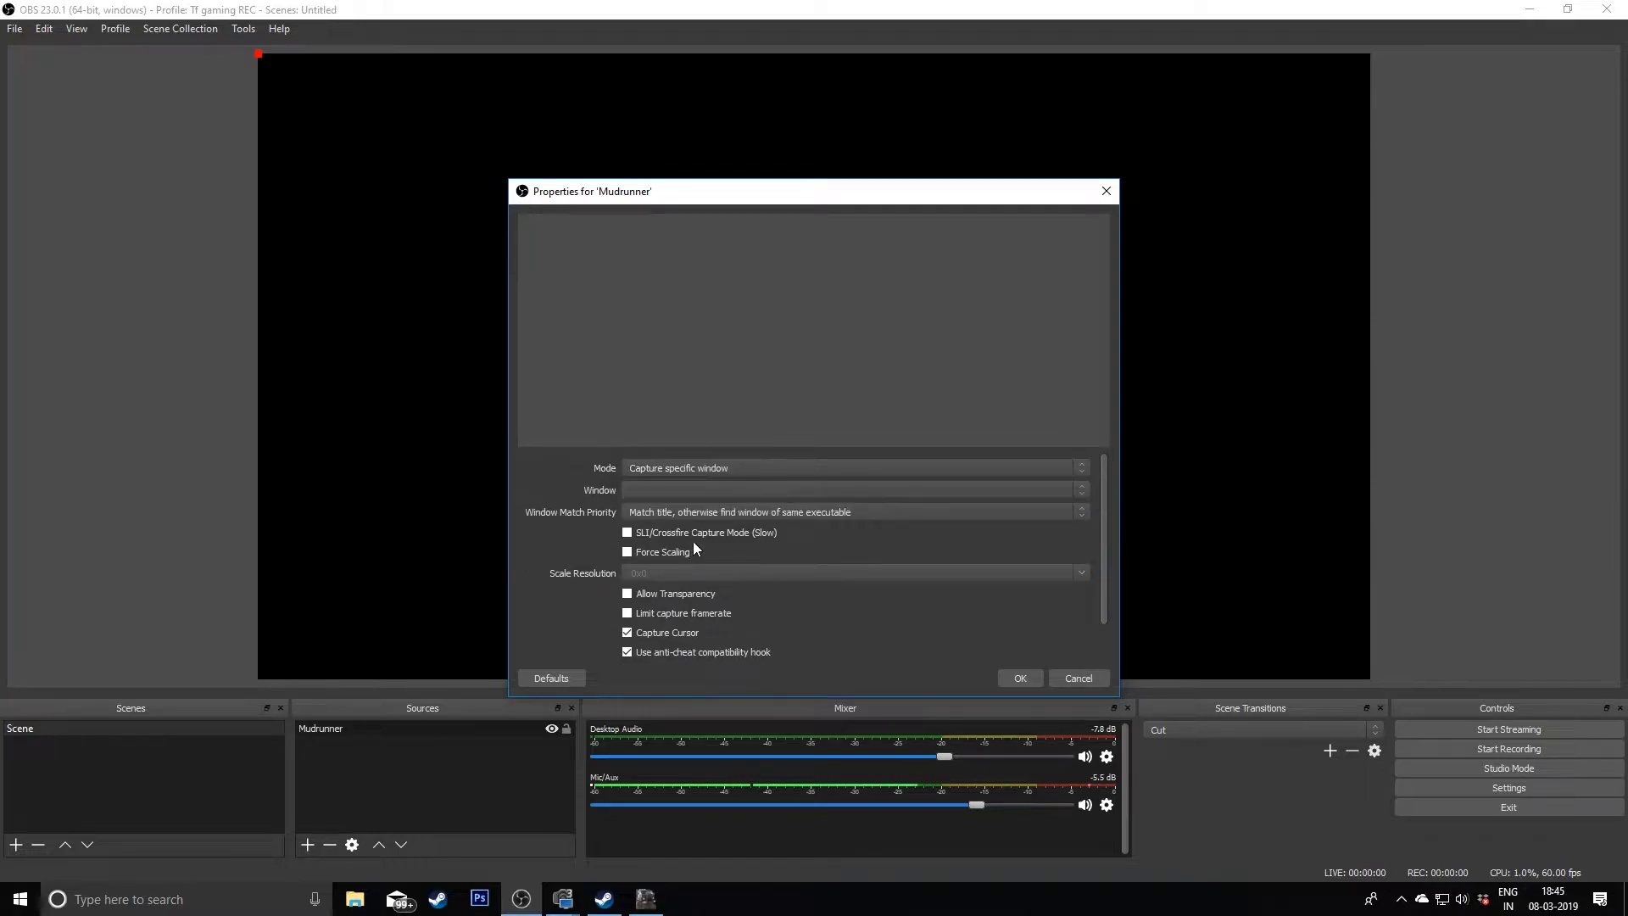
pyautogui.click(716, 492)
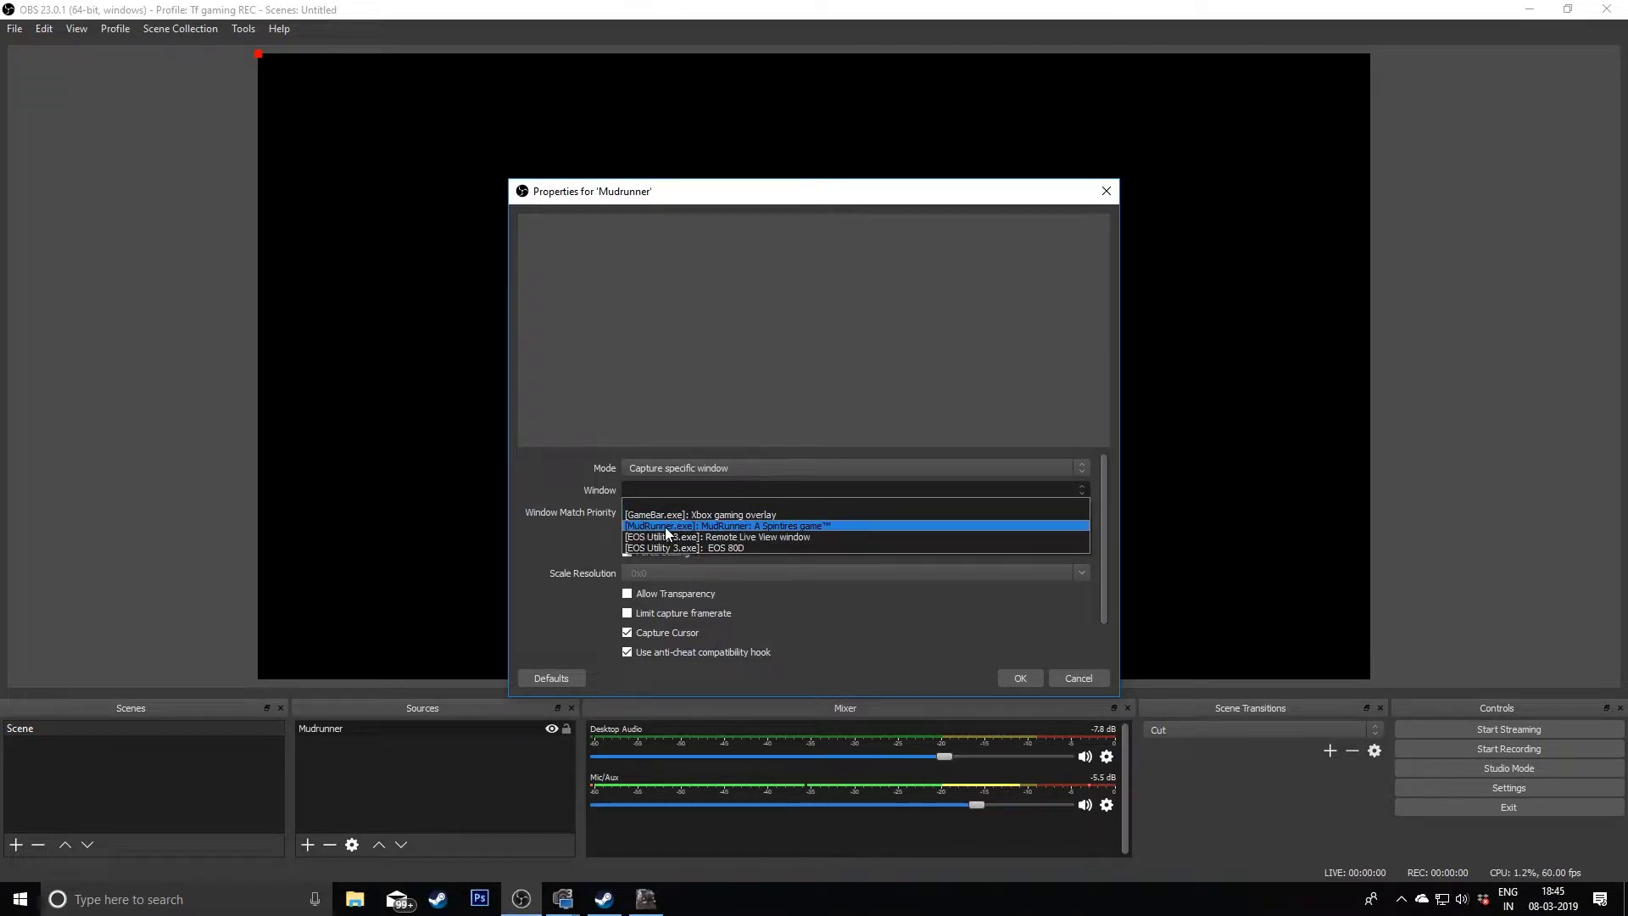
pyautogui.click(781, 526)
pyautogui.click(1021, 678)
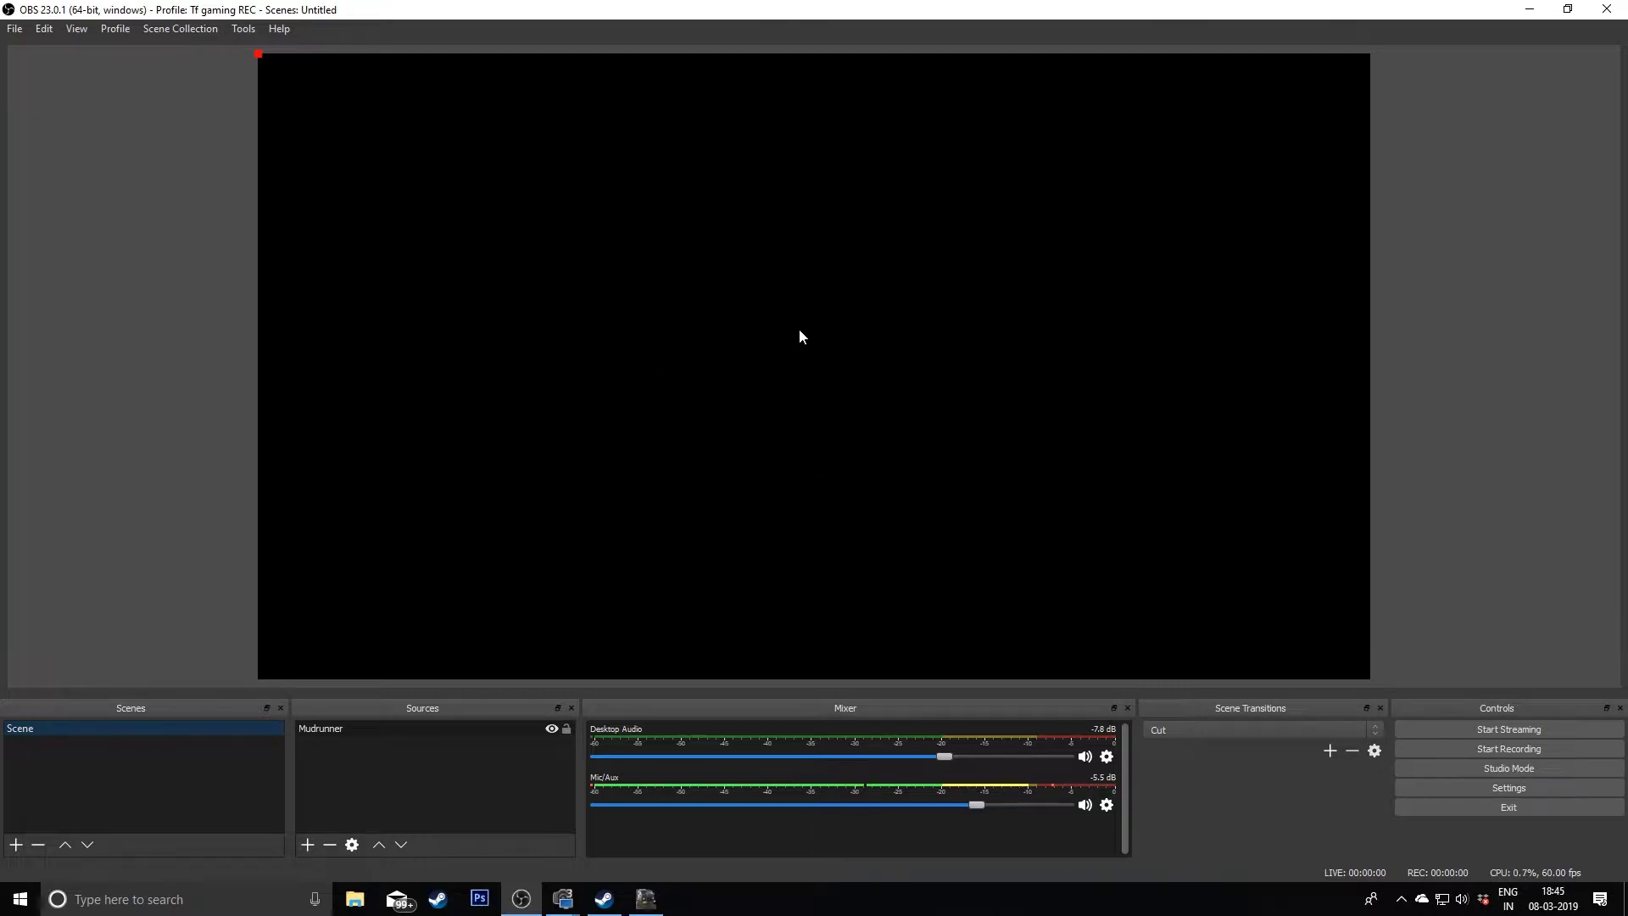
# - Switch to the running MudRunner game and back to OBS Studio so its picture is captured, and deselect the source
pyautogui.click(646, 899)
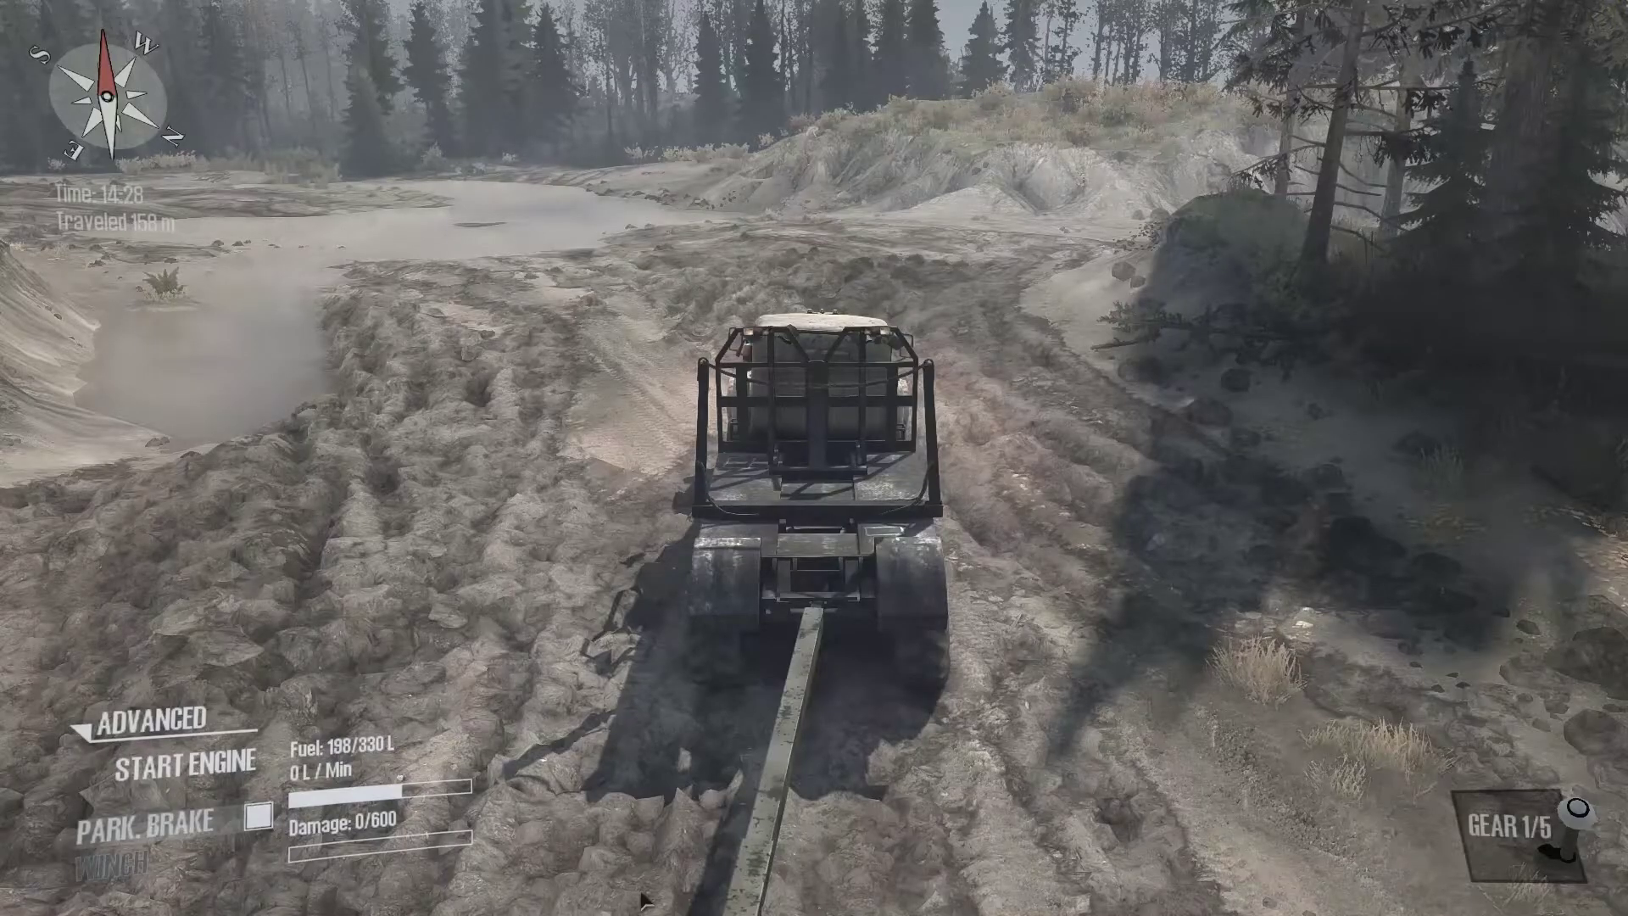
pyautogui.hotkey('alt', 'Tab')
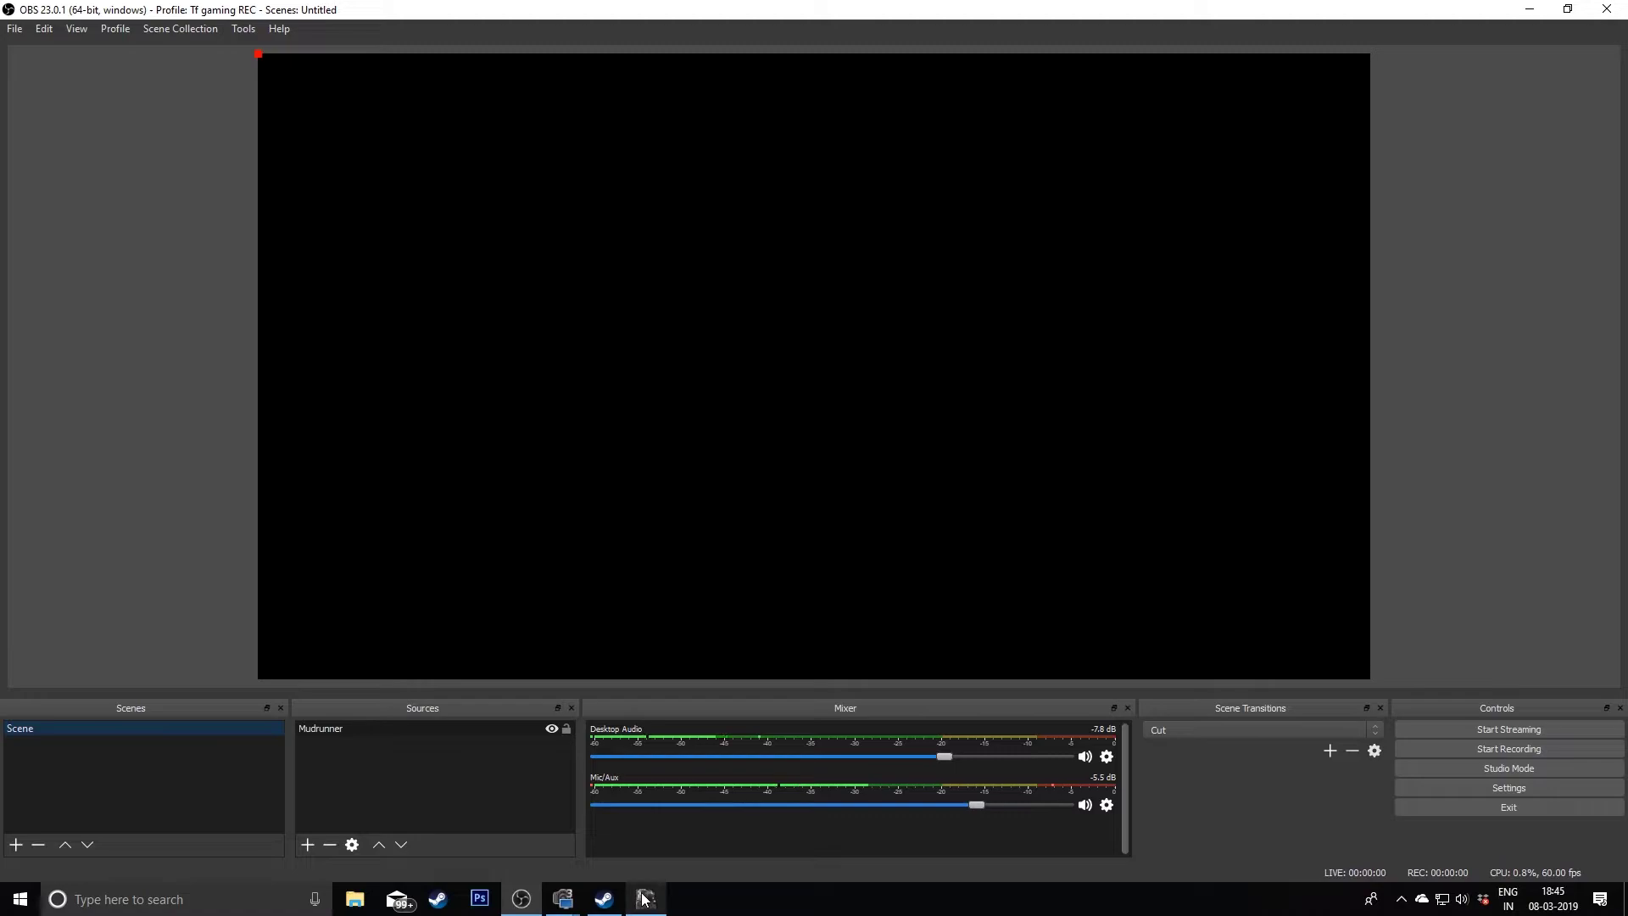
pyautogui.moveTo(645, 897)
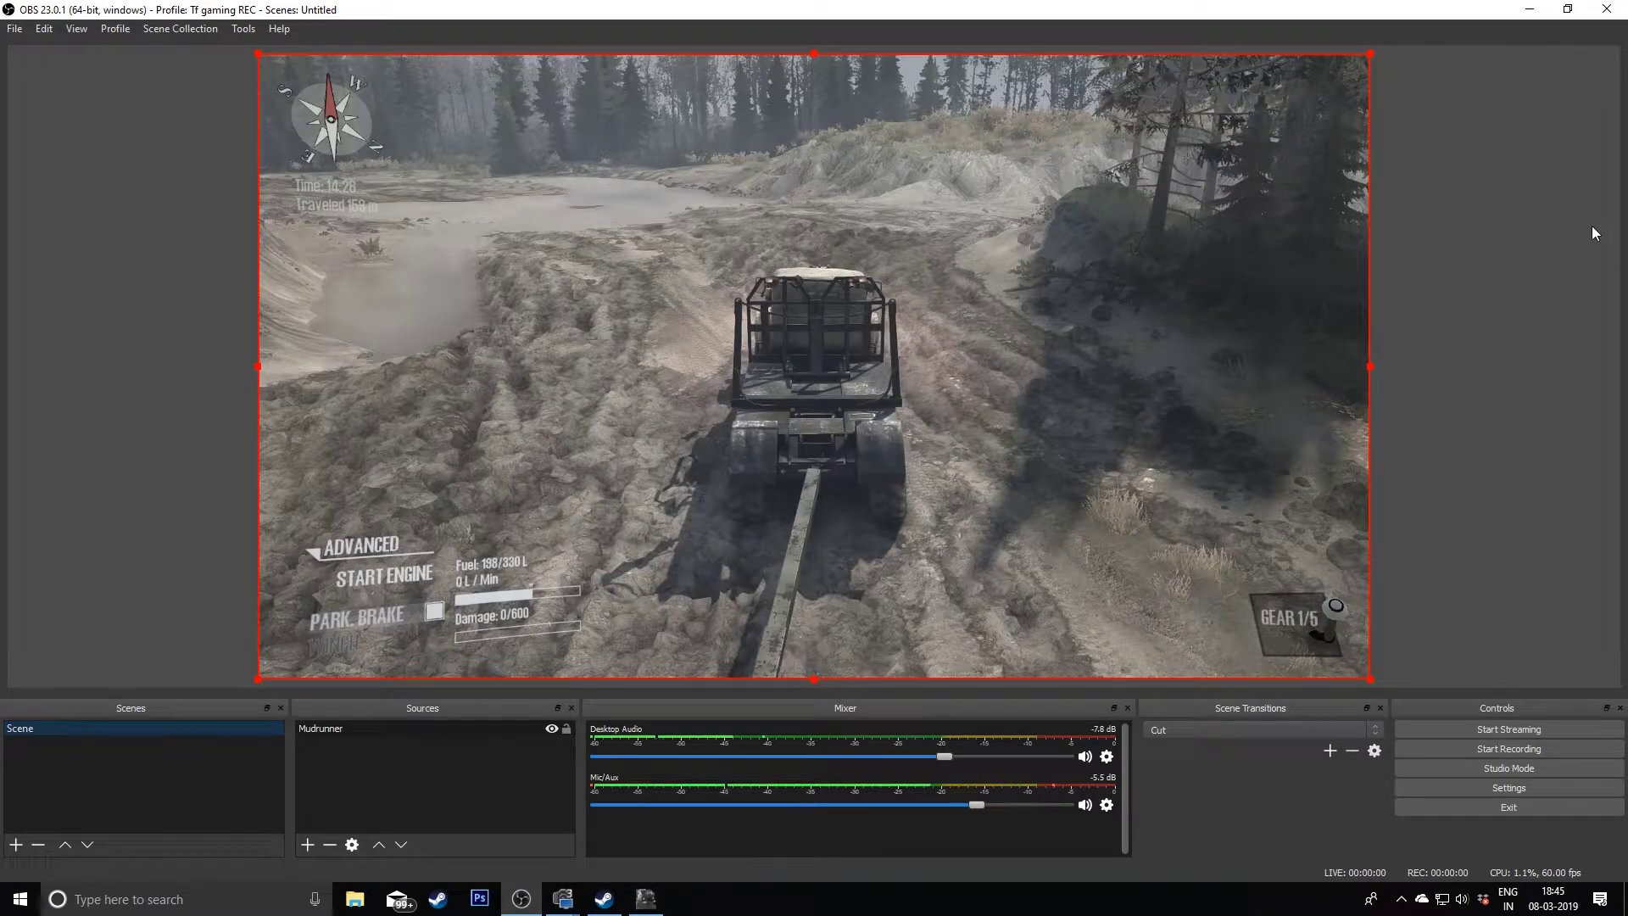
pyautogui.click(1572, 238)
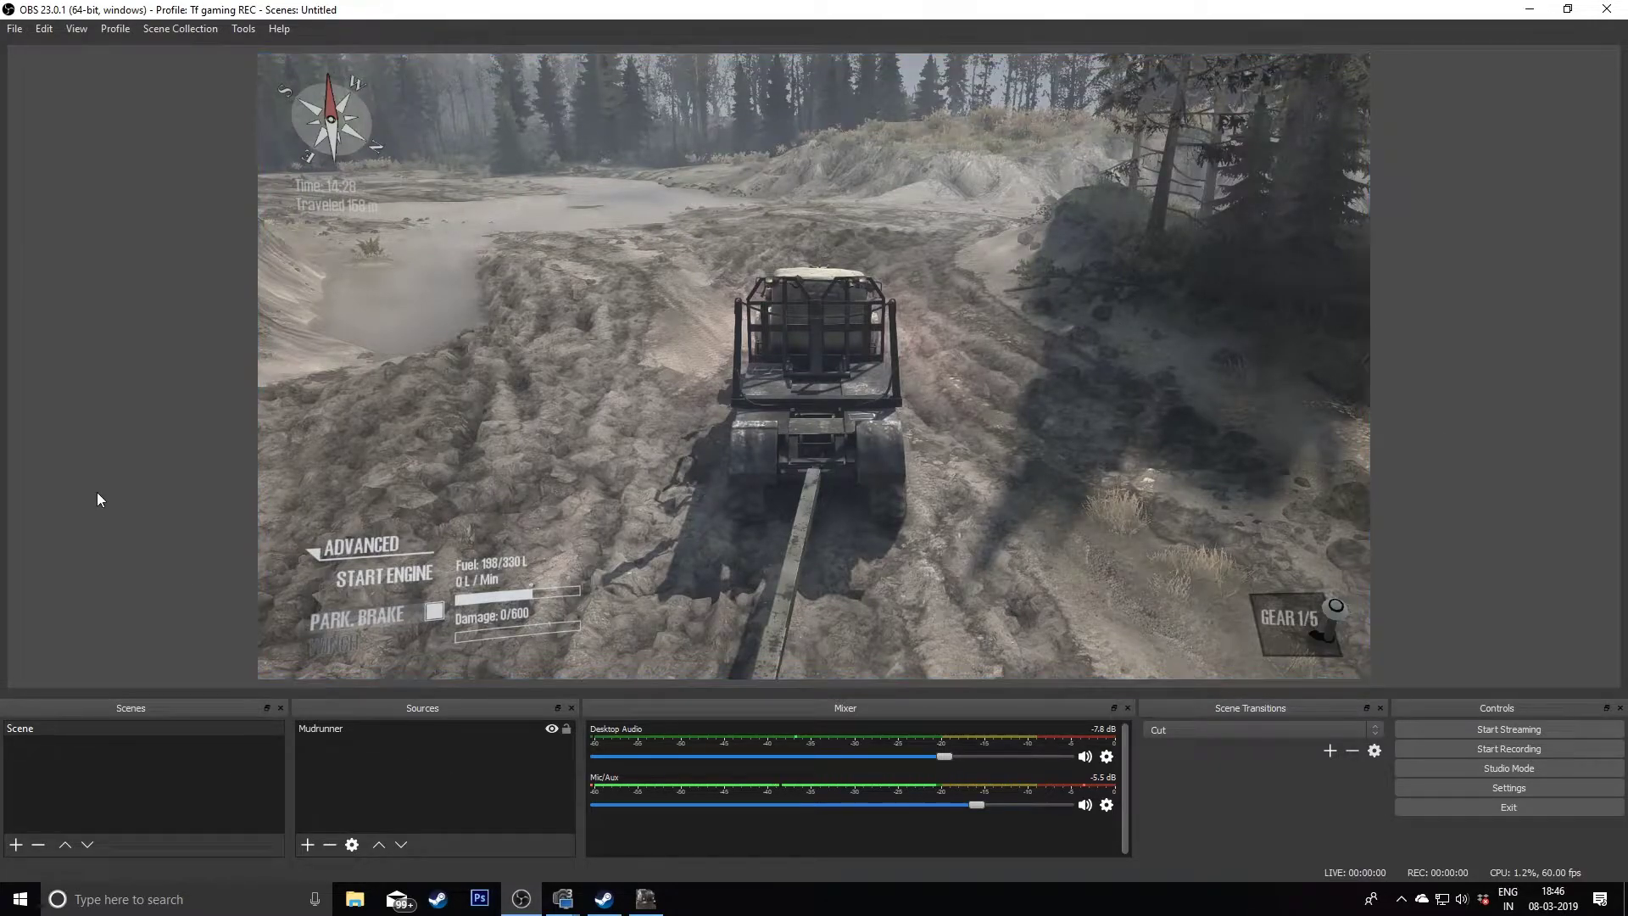
# - Add a new Image source named "Camera Dock" to the scene
pyautogui.click(310, 846)
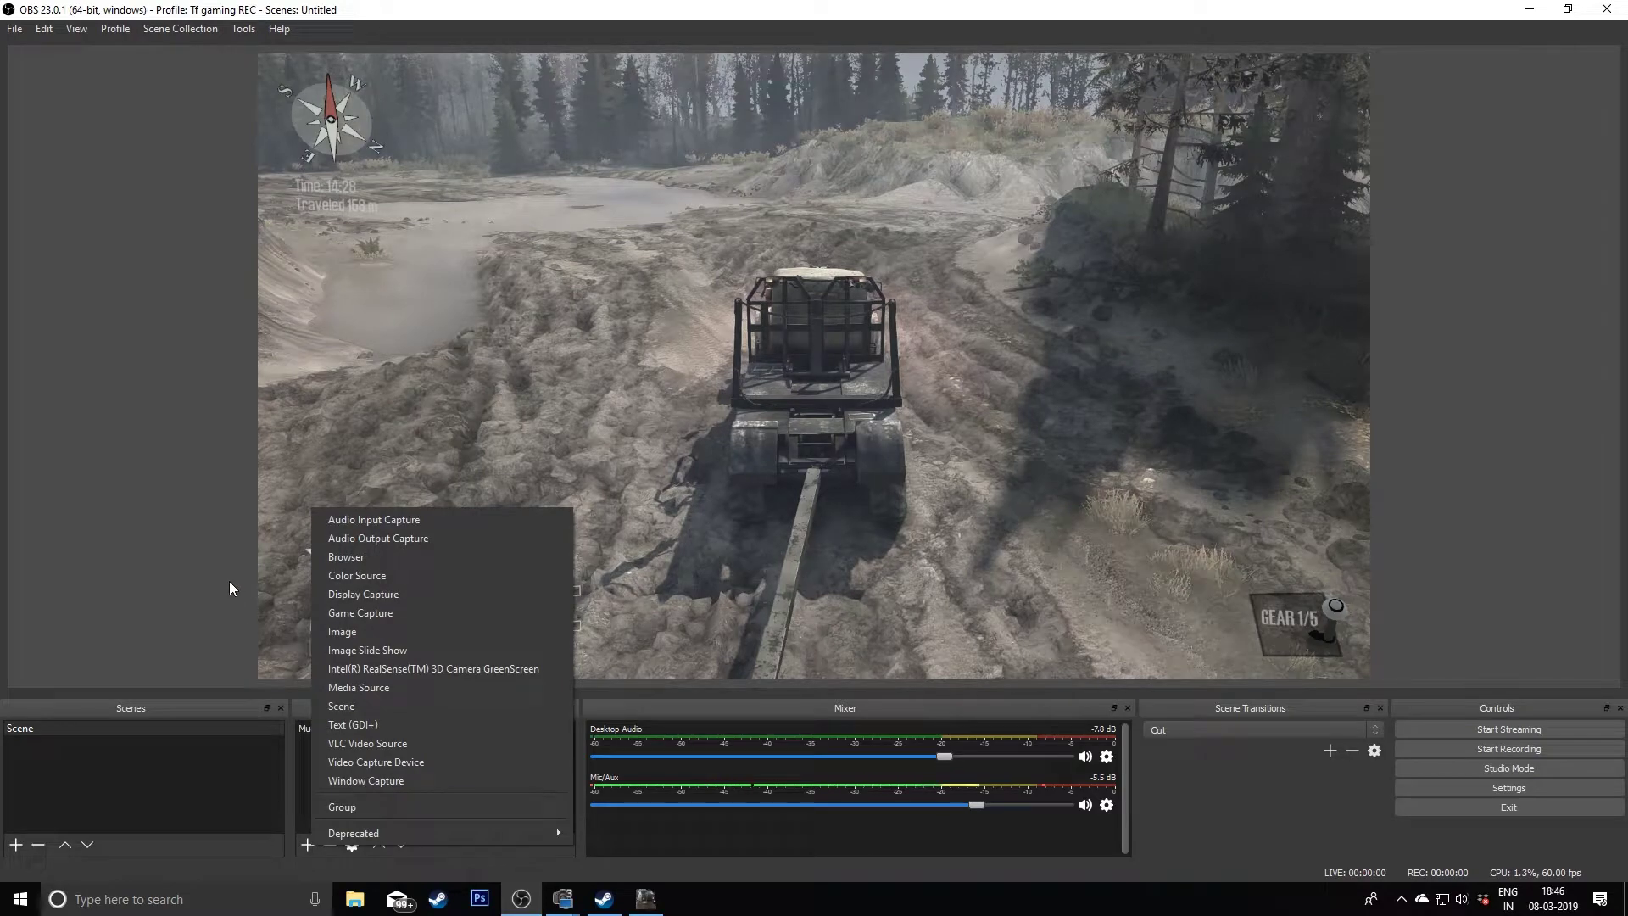
pyautogui.click(154, 591)
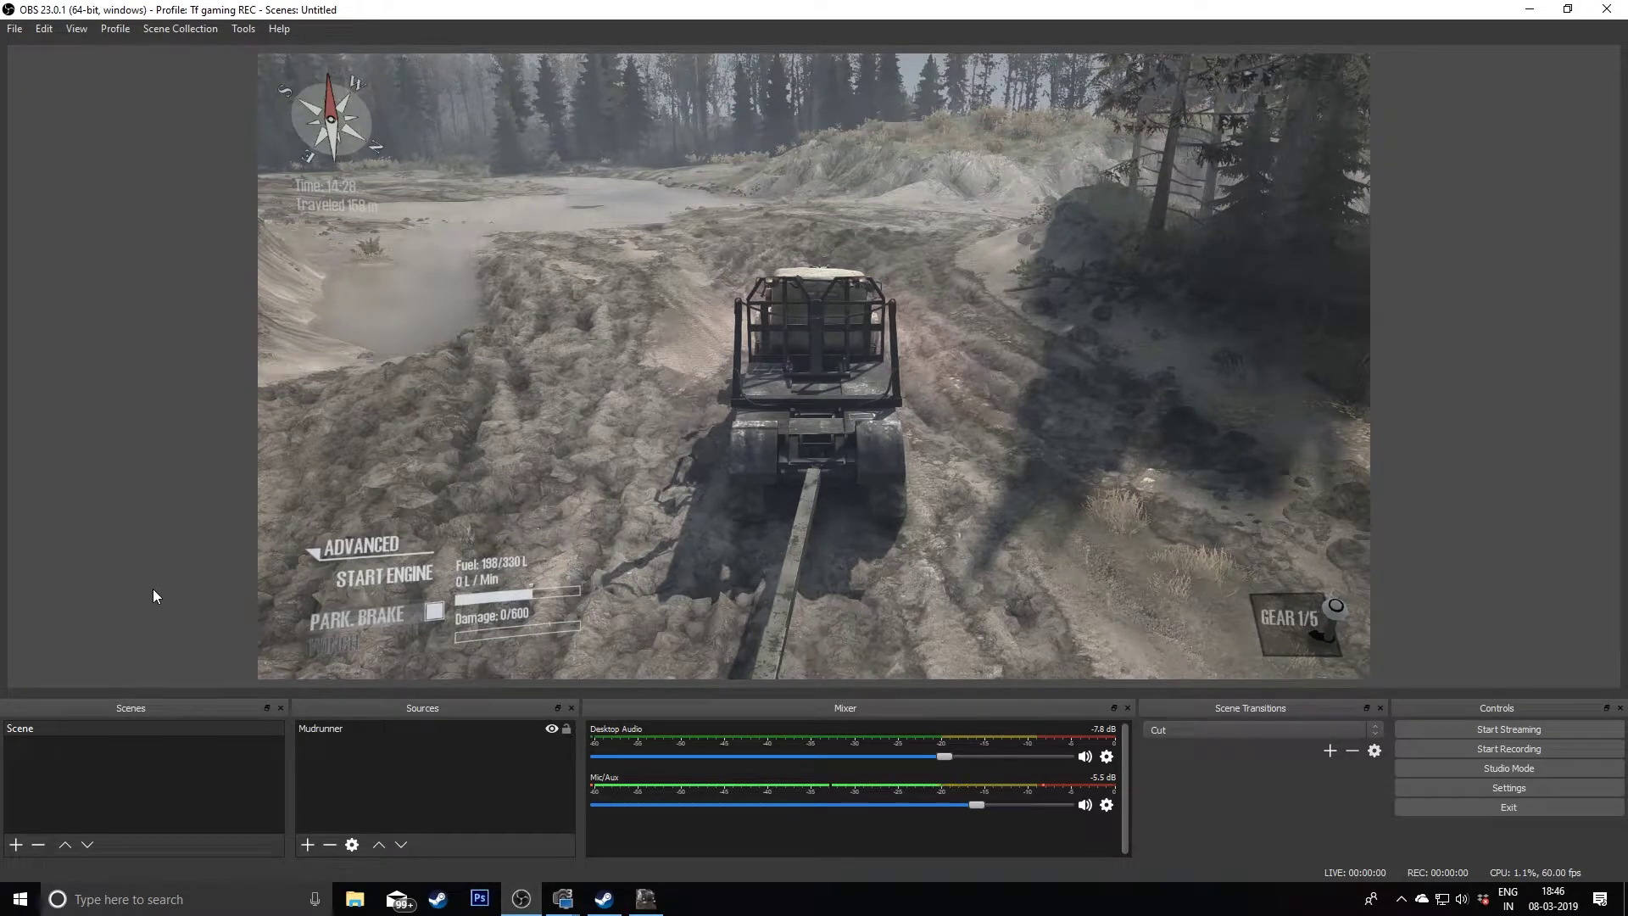
pyautogui.click(308, 845)
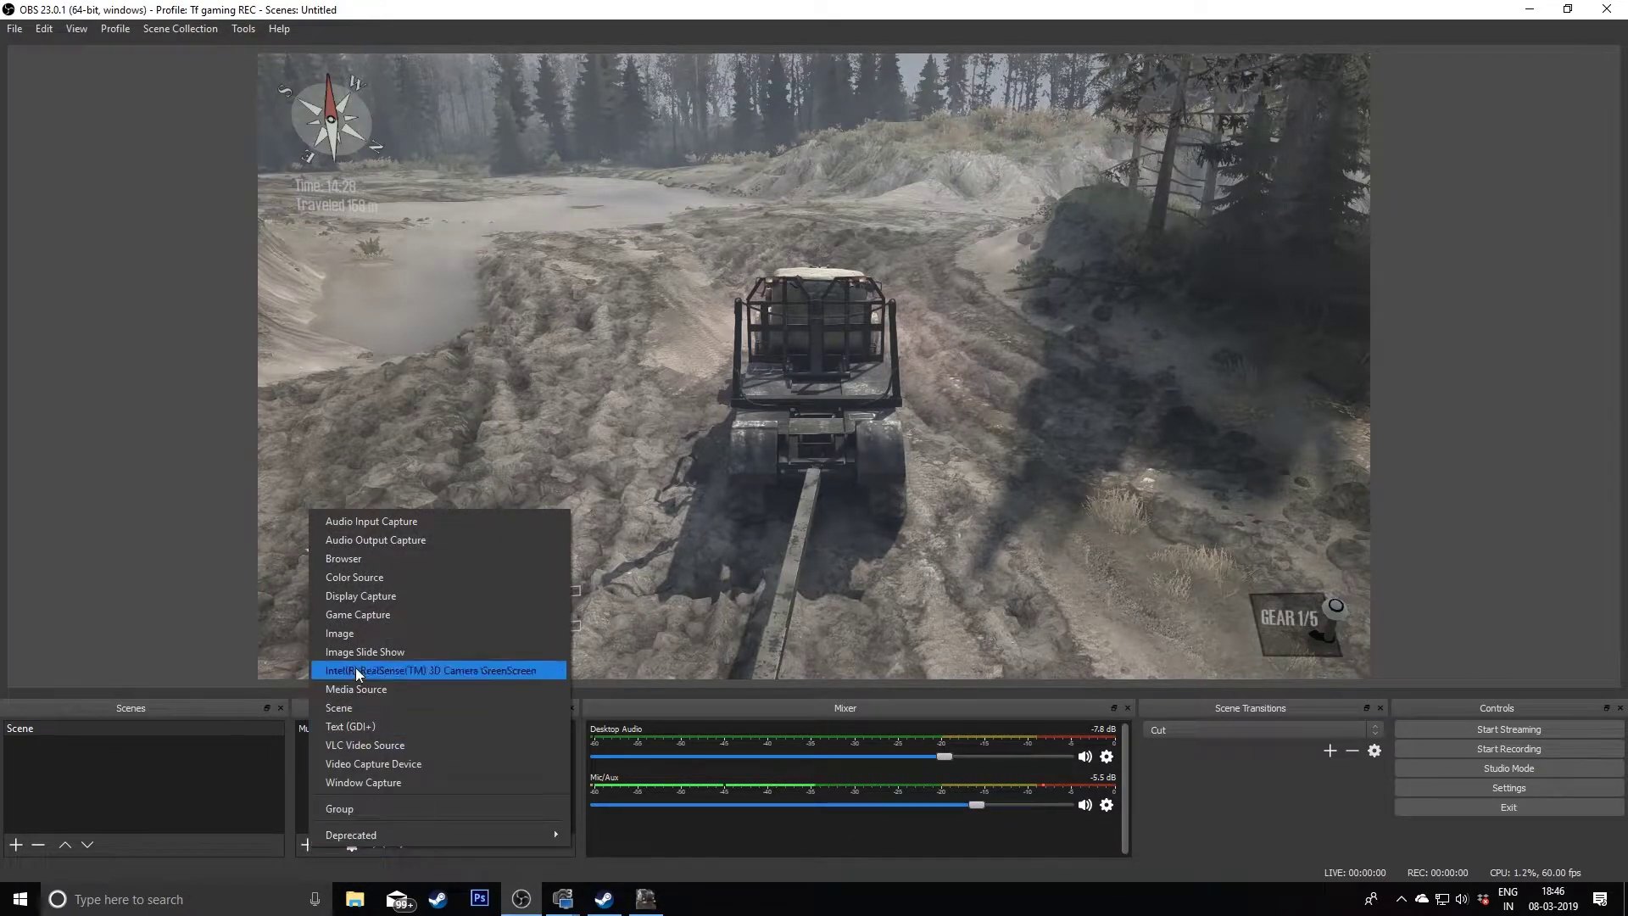
pyautogui.click(366, 638)
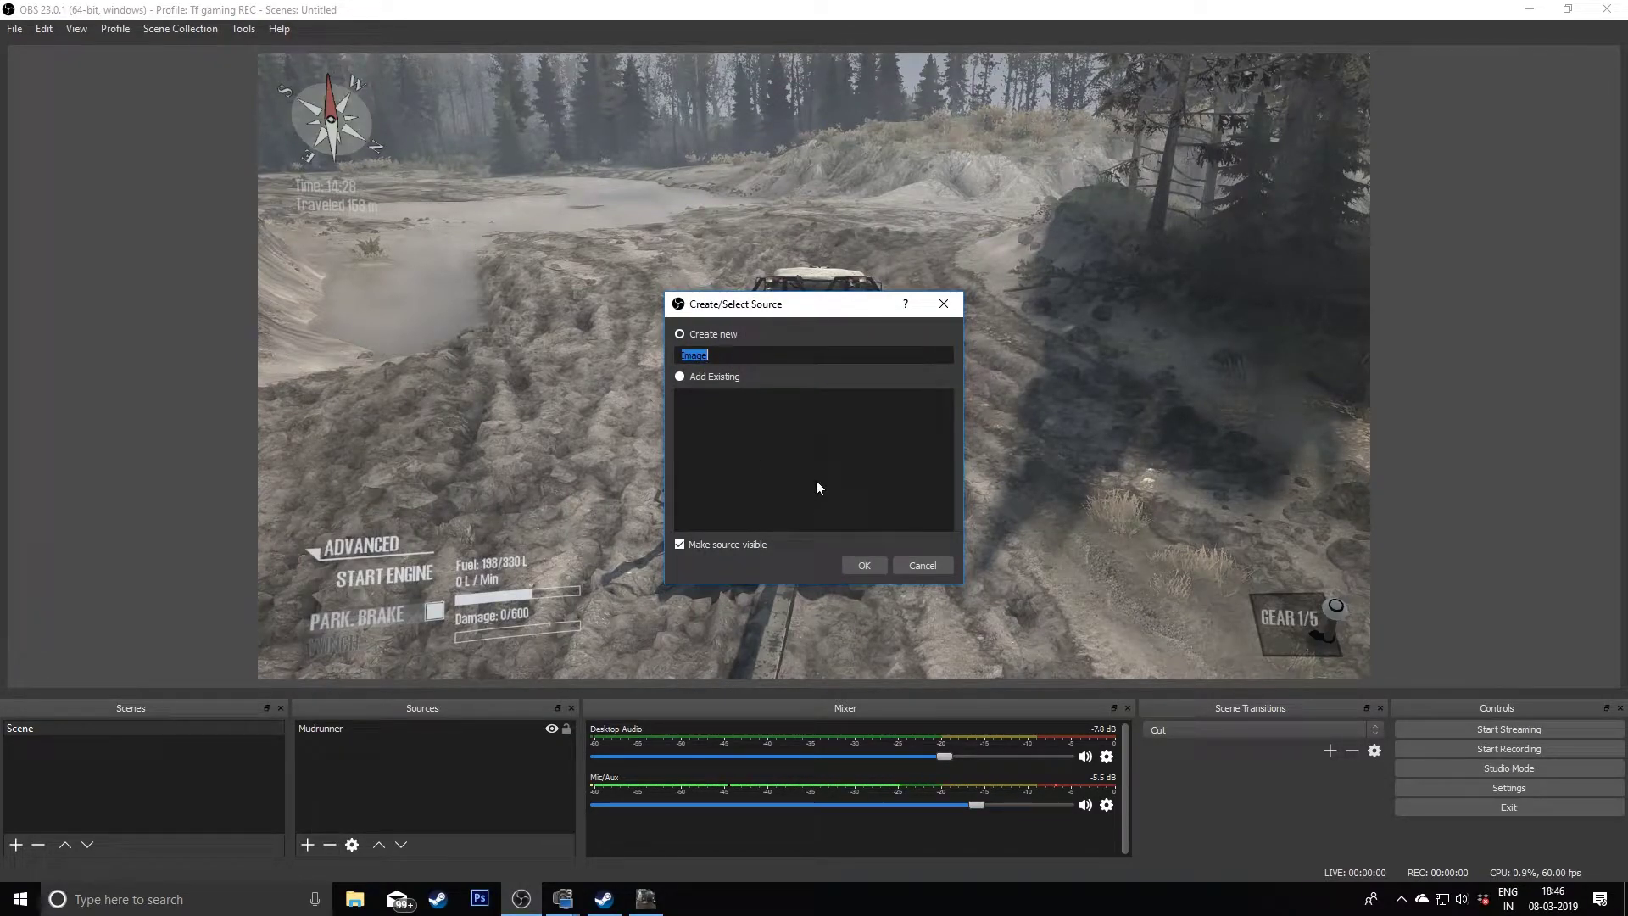
pyautogui.press('BackSpace')
pyautogui.write('Ca')
pyautogui.write('nera')
pyautogui.press('BackSpace')
pyautogui.write('Mera')
pyautogui.press('End')
pyautogui.write('Dock')
pyautogui.press('Left')
pyautogui.press('Return')
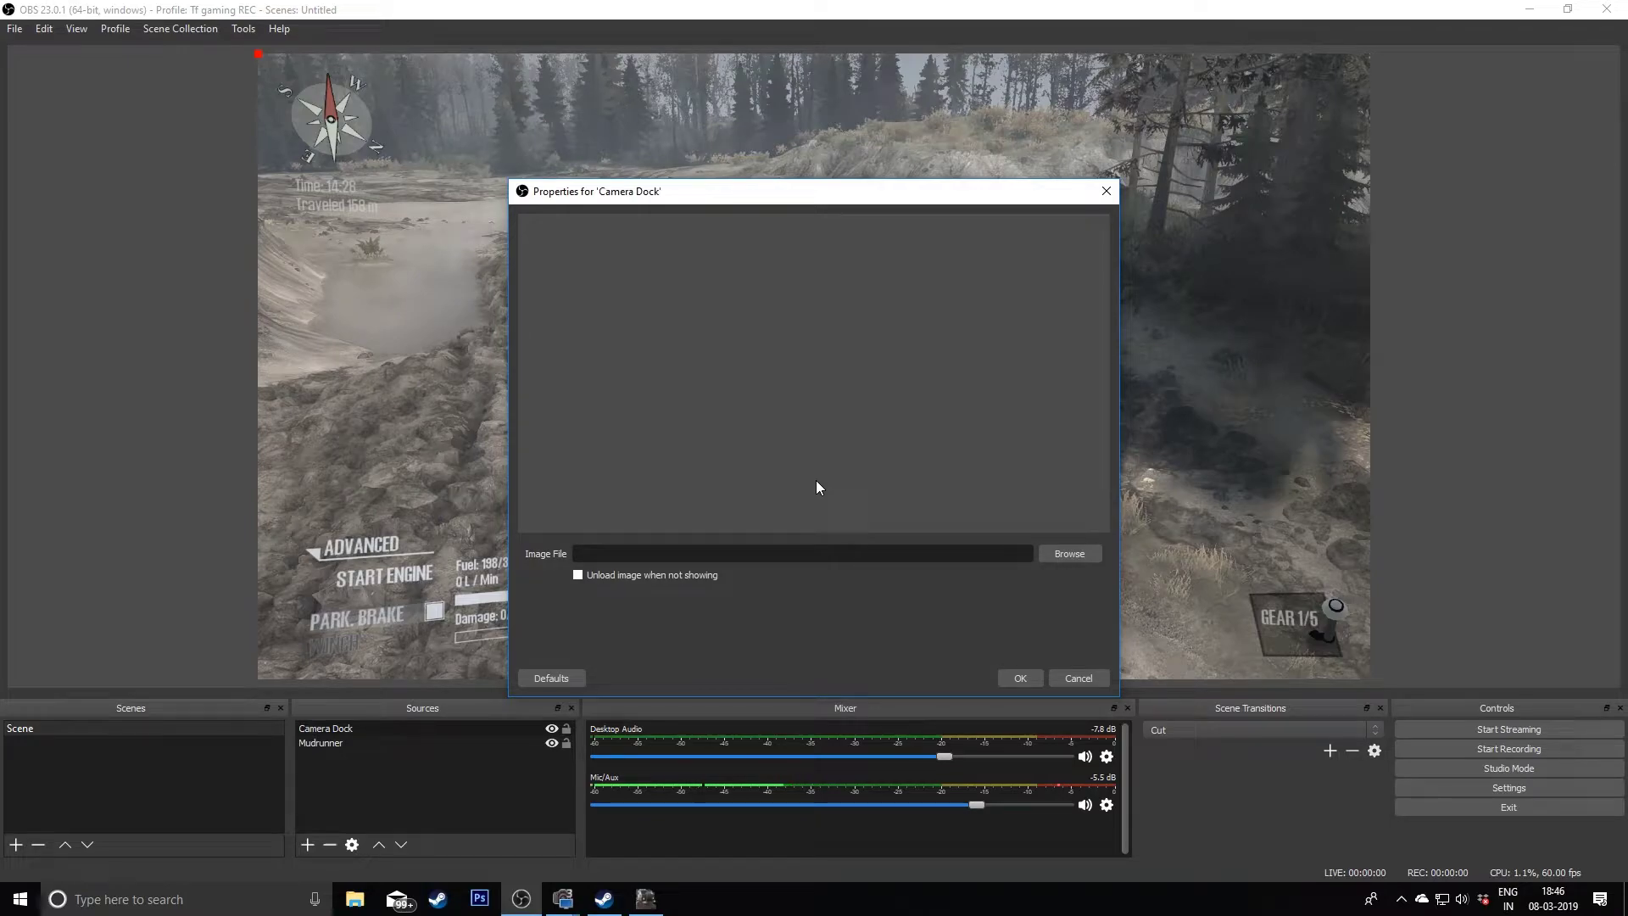
# - Load the image Overlay 4 TF from the Dropbox folder TF gaming/OBS into the Camera Dock source and accept it
pyautogui.click(1071, 554)
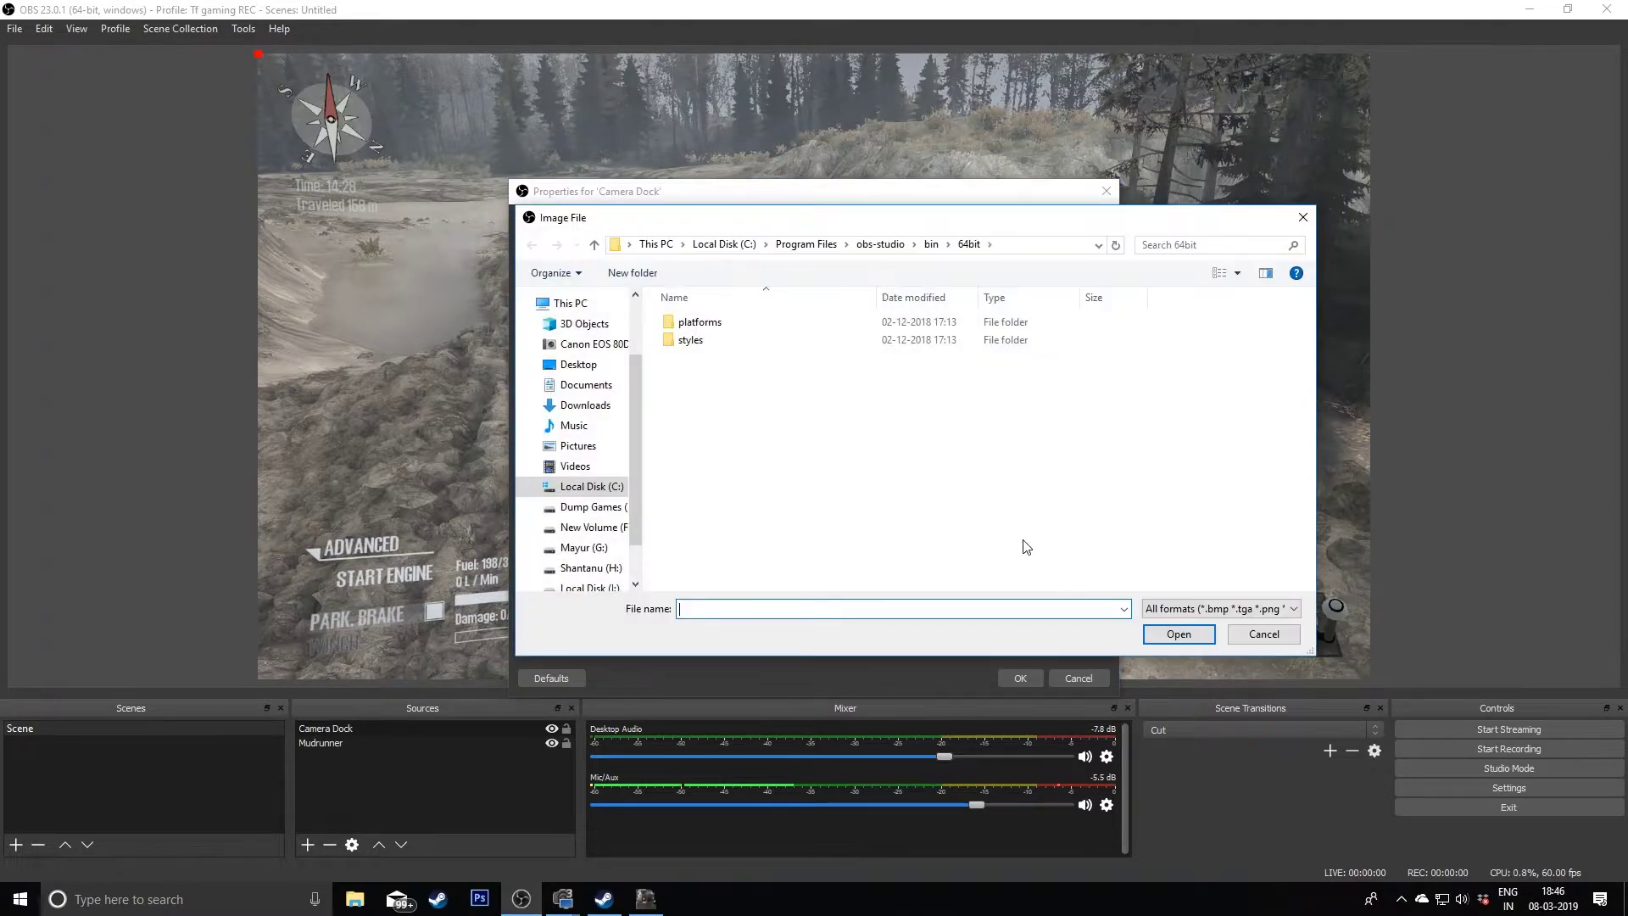
pyautogui.scroll(2, 598, 322)
pyautogui.click(584, 337)
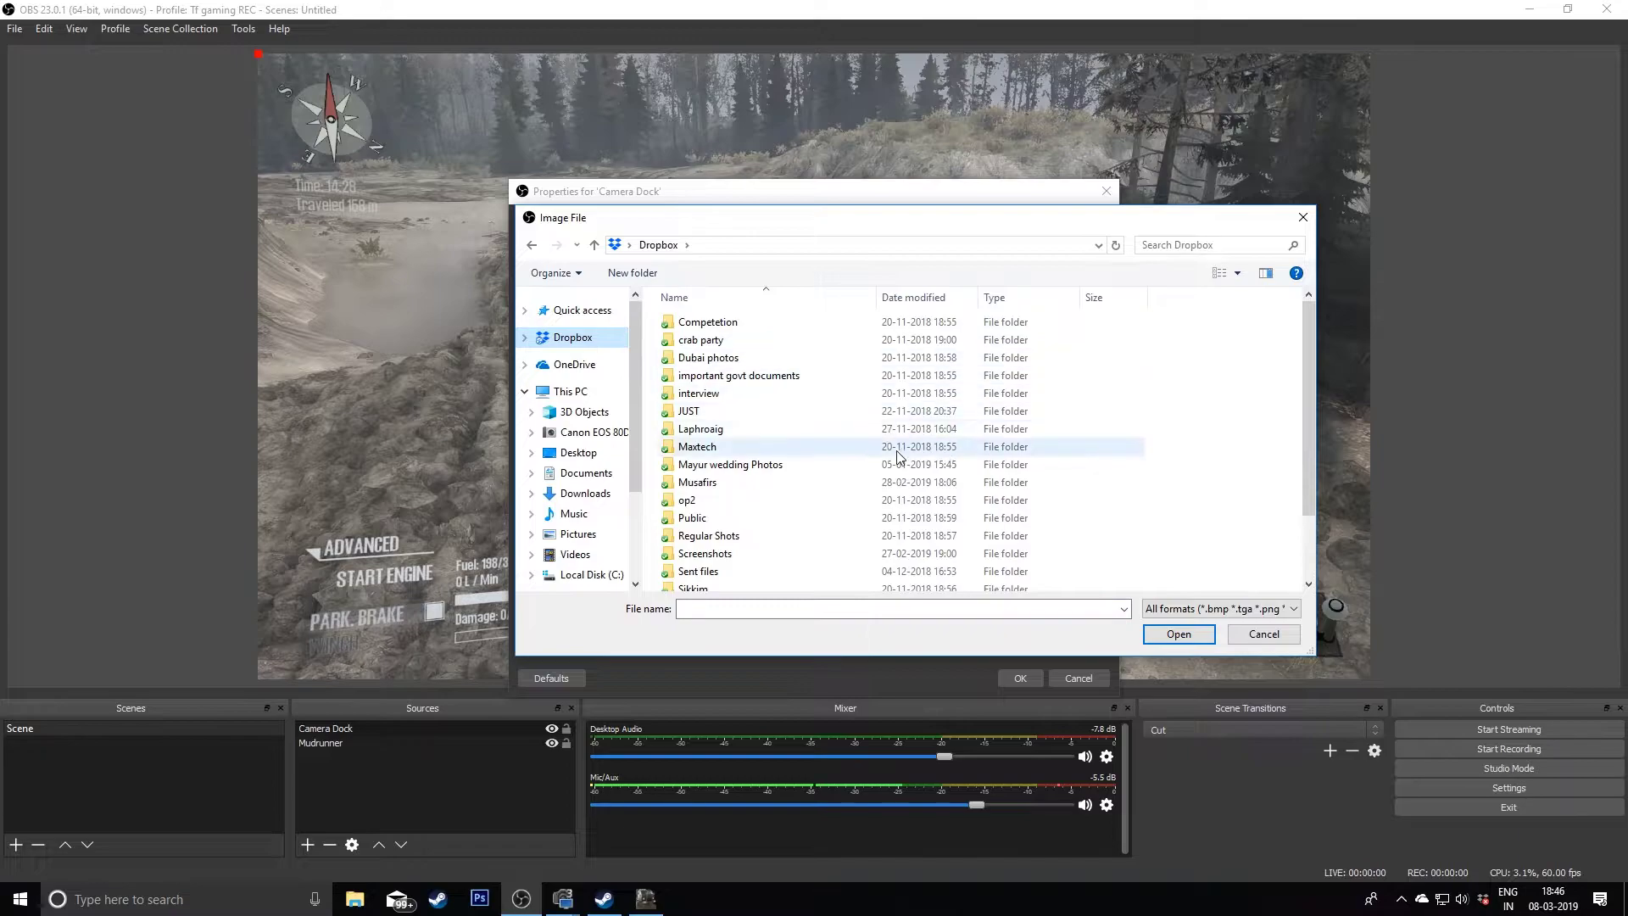
pyautogui.scroll(-3, 806, 445)
pyautogui.click(719, 529)
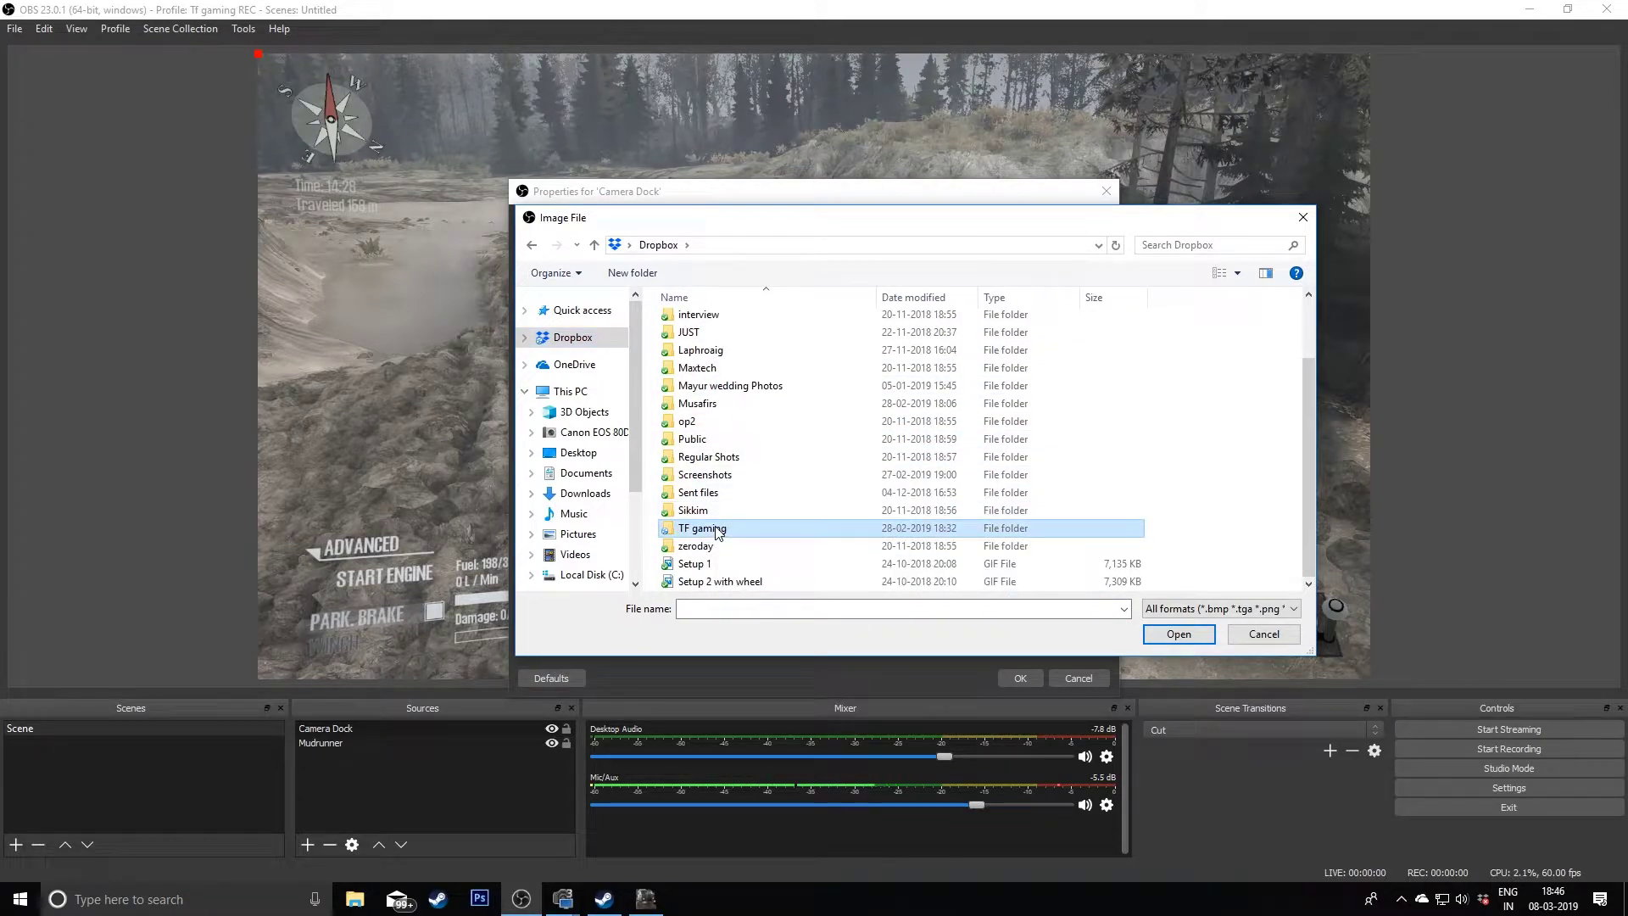
pyautogui.click(719, 529)
pyautogui.doubleClick(719, 529)
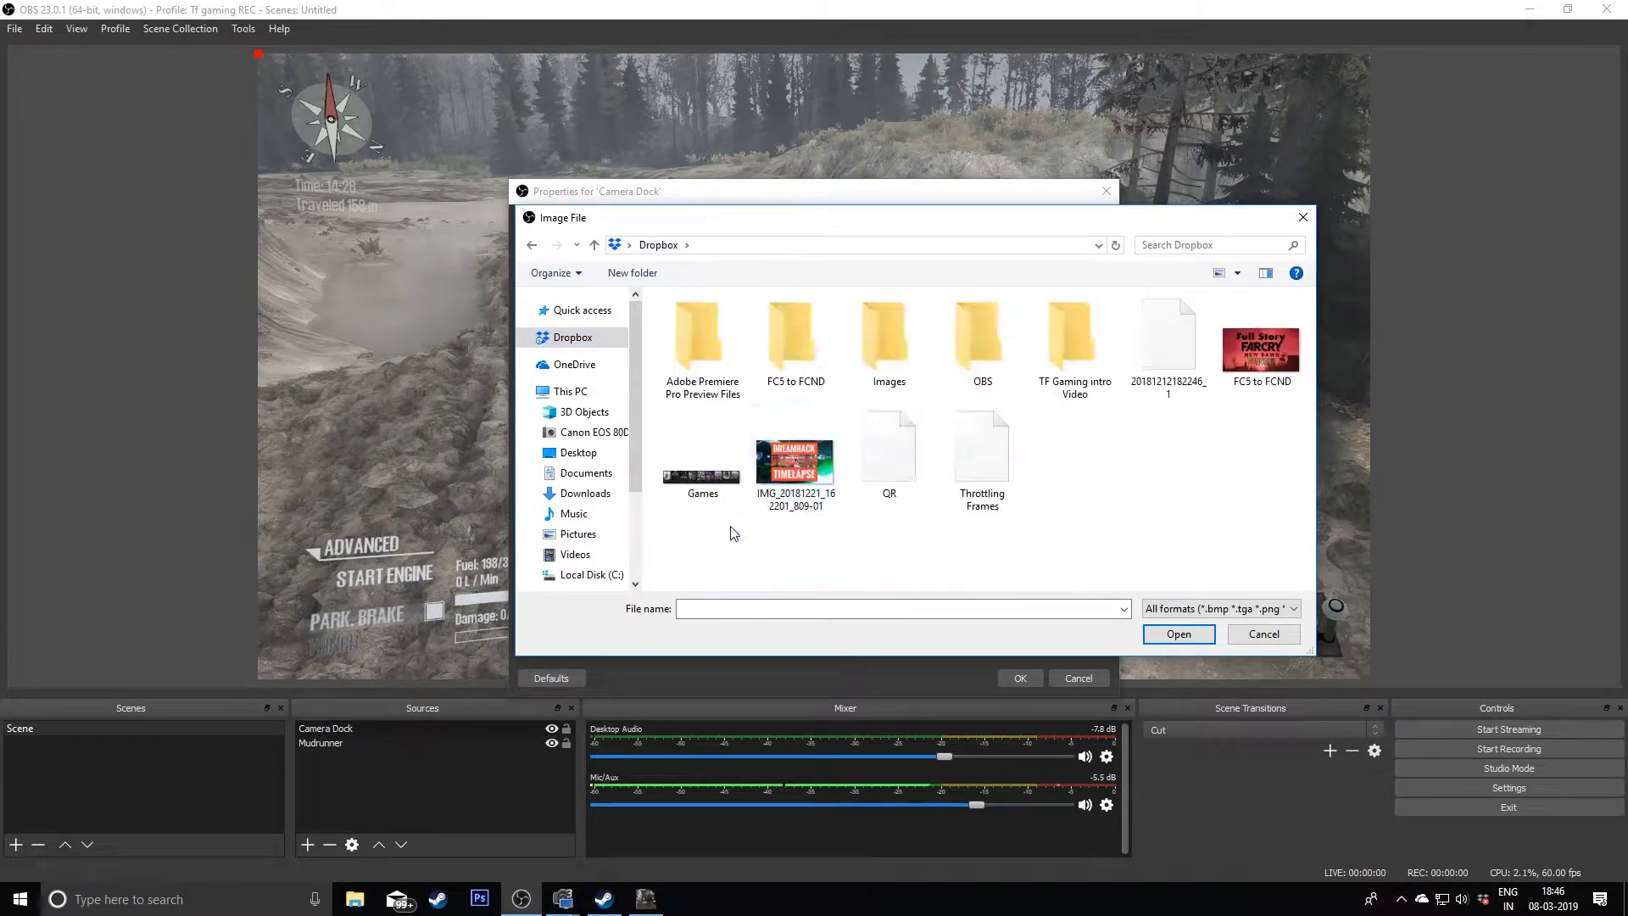
pyautogui.doubleClick(981, 356)
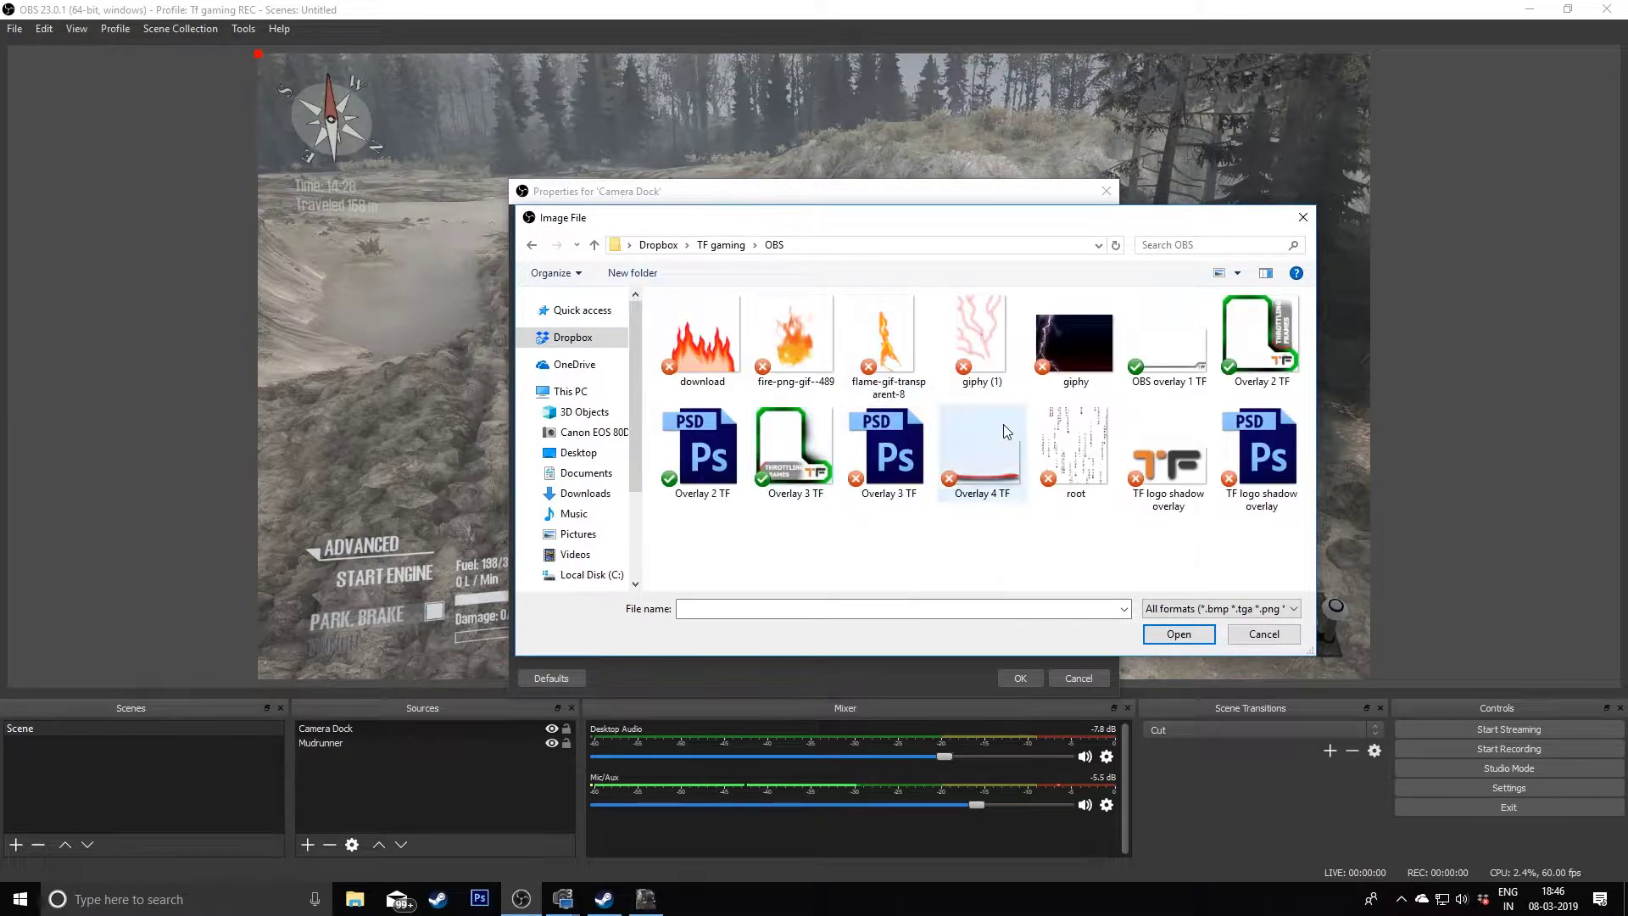
pyautogui.doubleClick(975, 463)
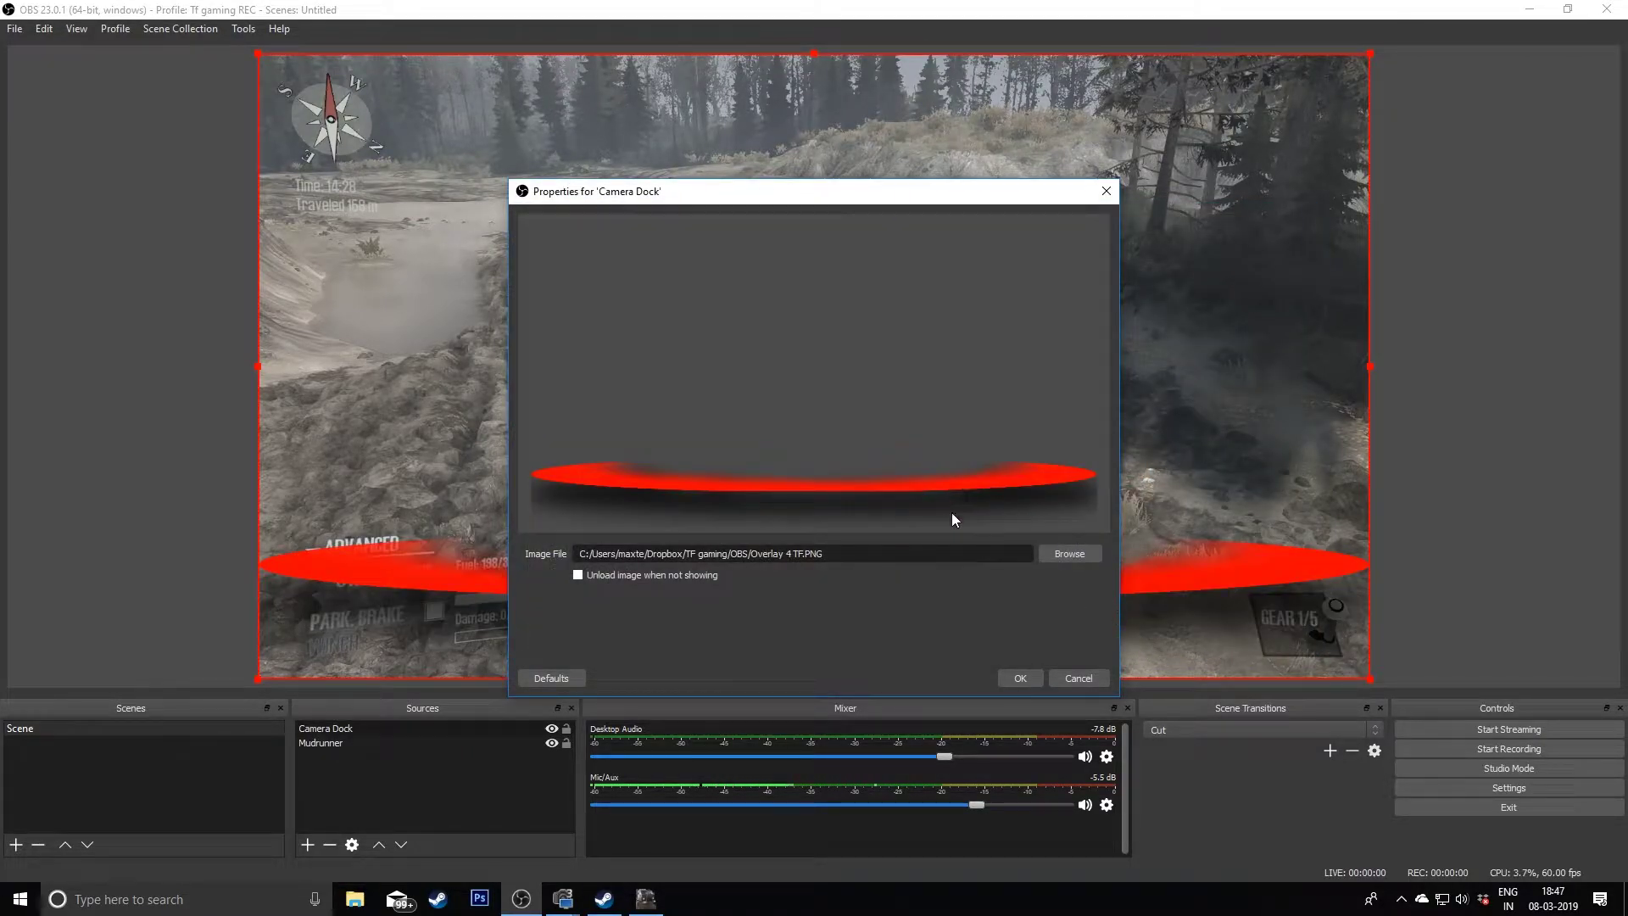
pyautogui.click(1020, 675)
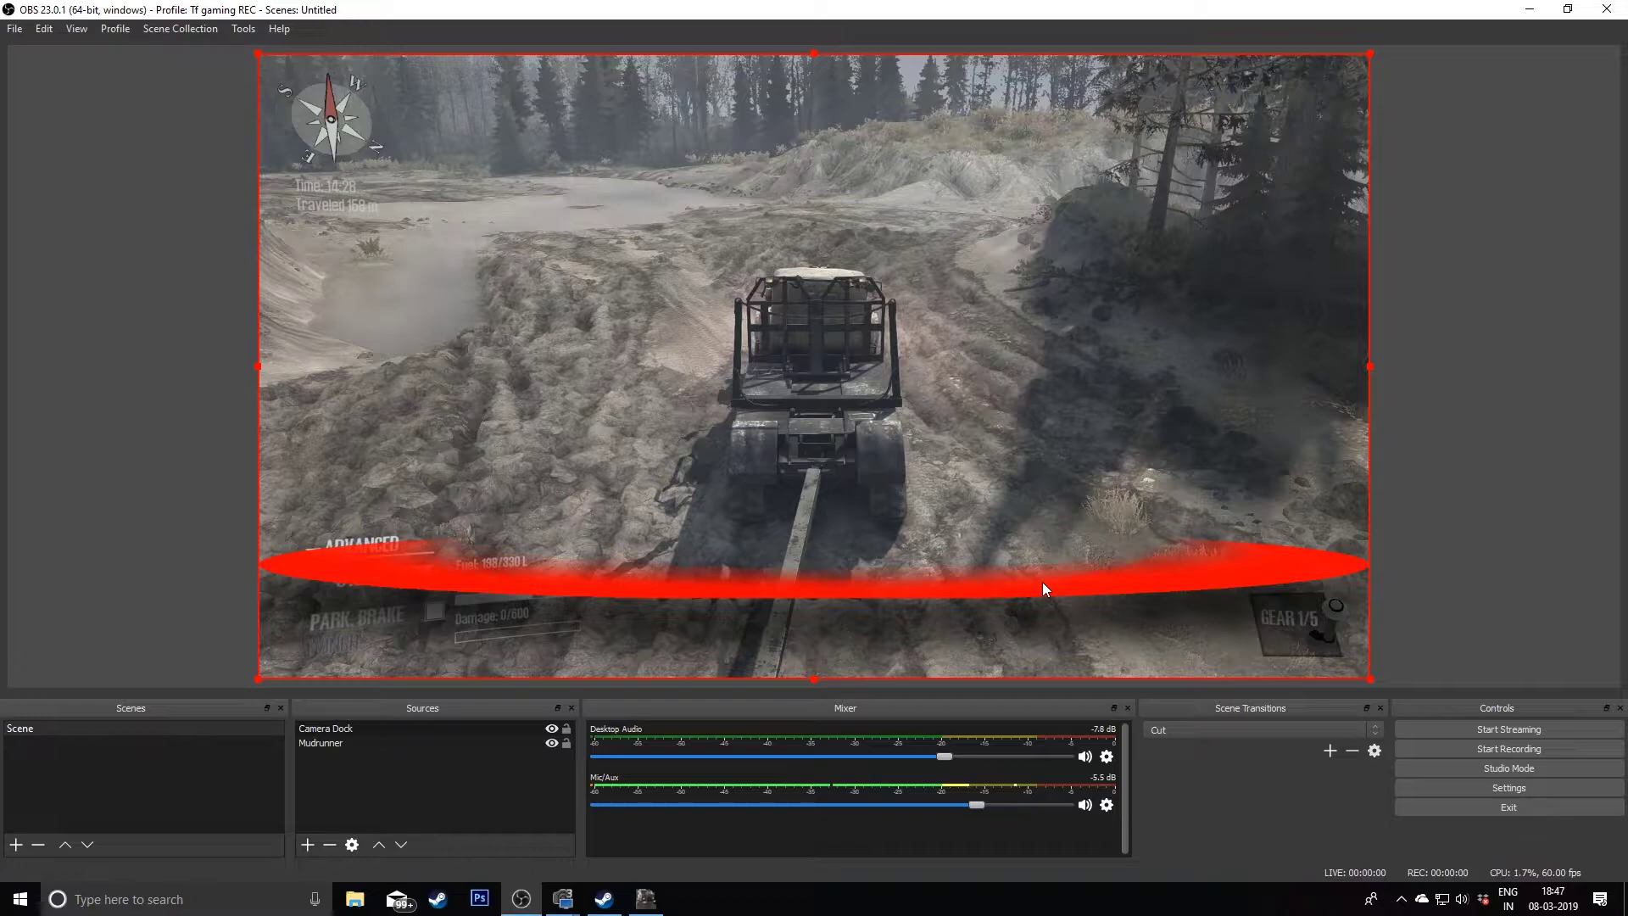
# - Shrink the Camera Dock overlay to about one sixth of the canvas width and place it near the canvas's lower-right corner
pyautogui.click(328, 728)
pyautogui.moveTo(258, 53); pyautogui.dragTo(1254, 476)
pyautogui.moveTo(1206, 592); pyautogui.dragTo(1128, 447)
pyautogui.moveTo(945, 303); pyautogui.dragTo(1291, 399)
pyautogui.moveTo(1229, 477); pyautogui.dragTo(1290, 506)
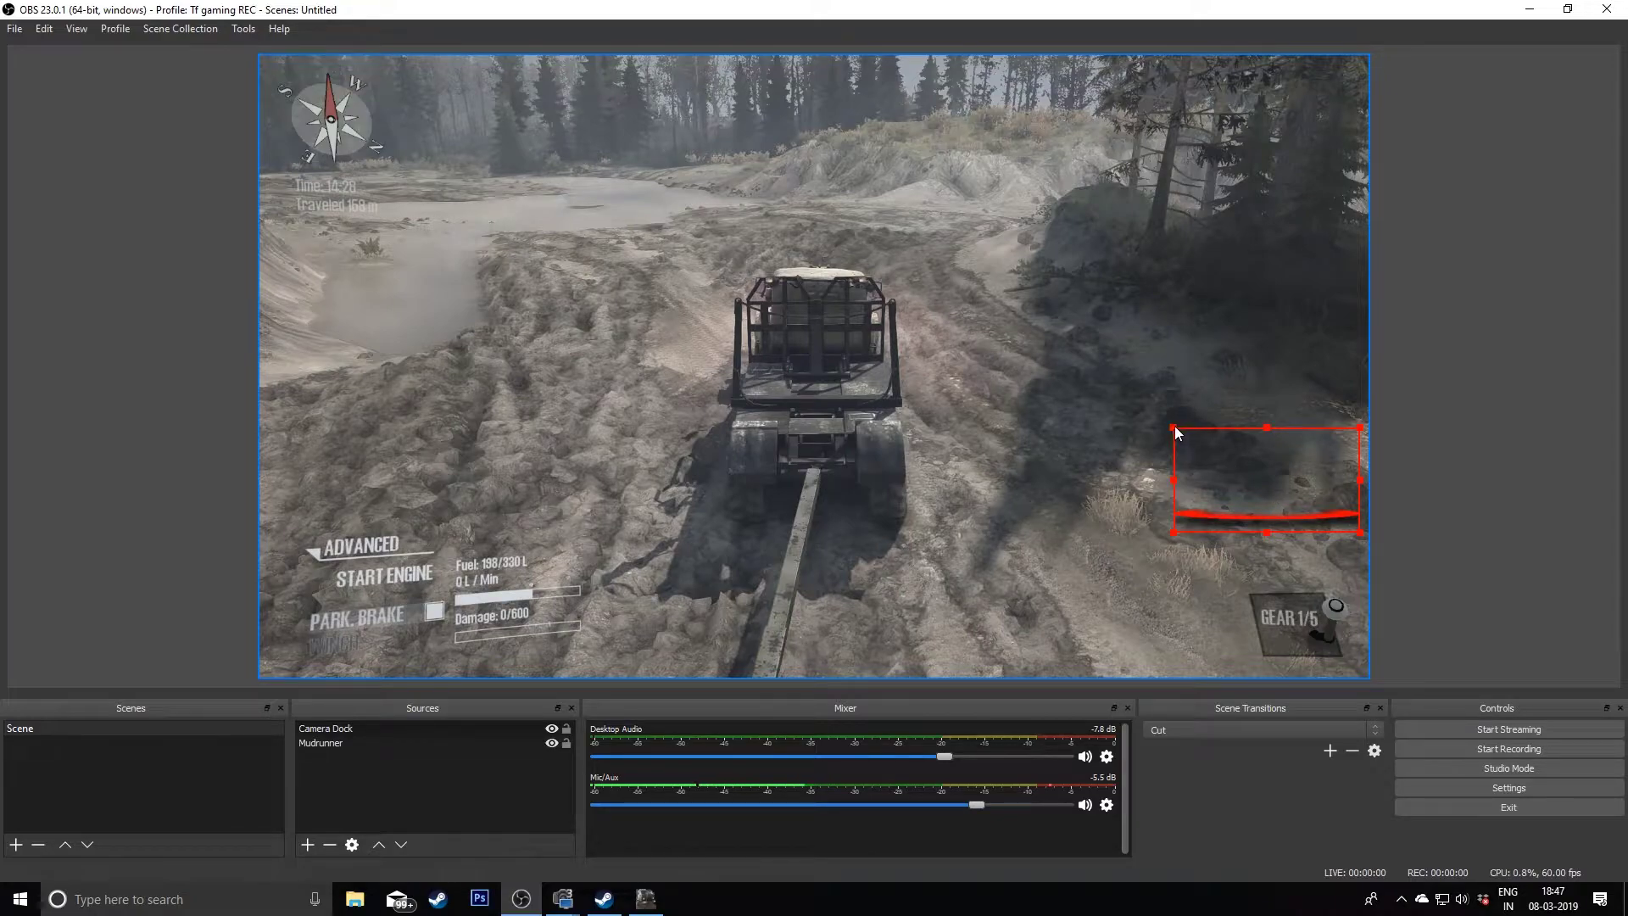
pyautogui.moveTo(1175, 430); pyautogui.dragTo(1192, 432)
pyautogui.click(1117, 542)
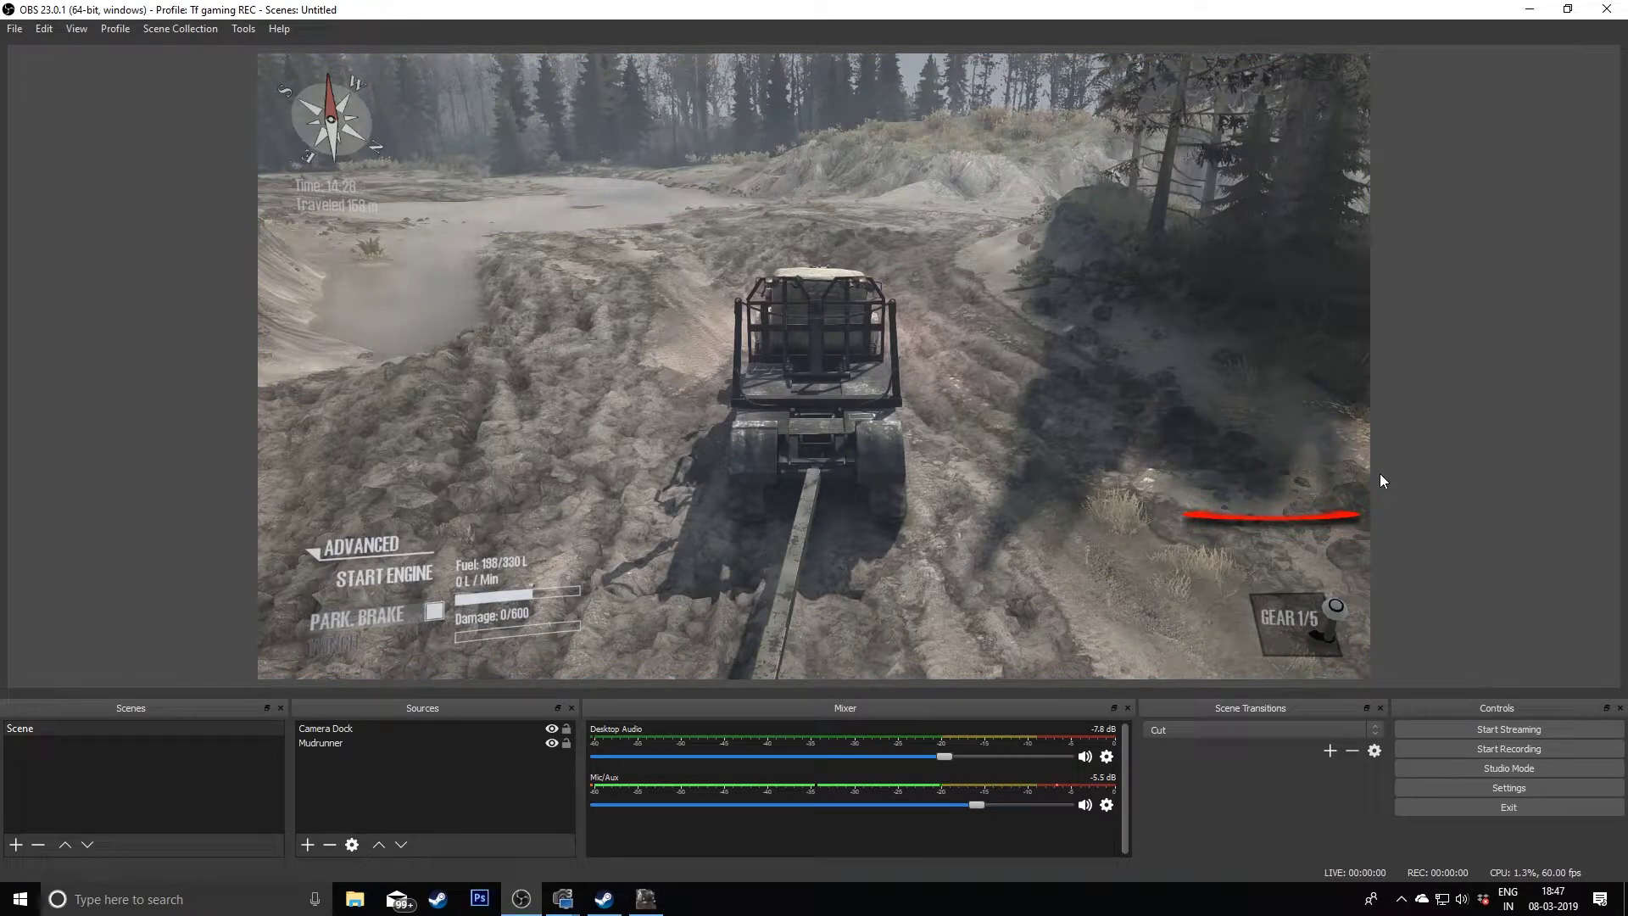
# - Add another new Image source named "Logo" to the scene
pyautogui.click(324, 729)
pyautogui.click(331, 786)
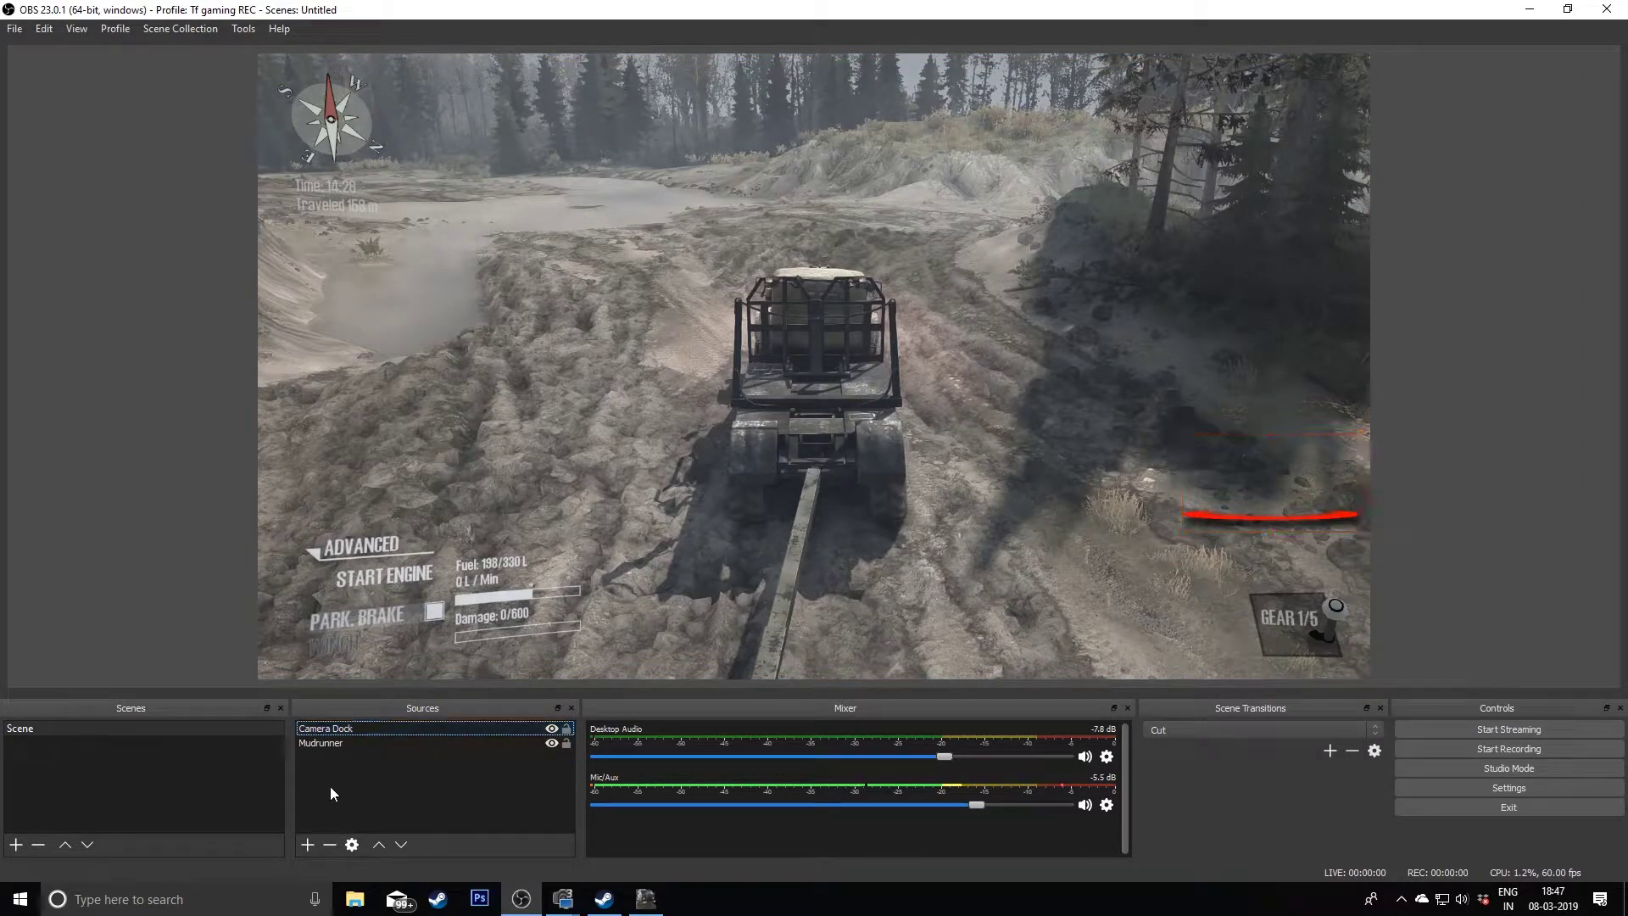
pyautogui.click(308, 844)
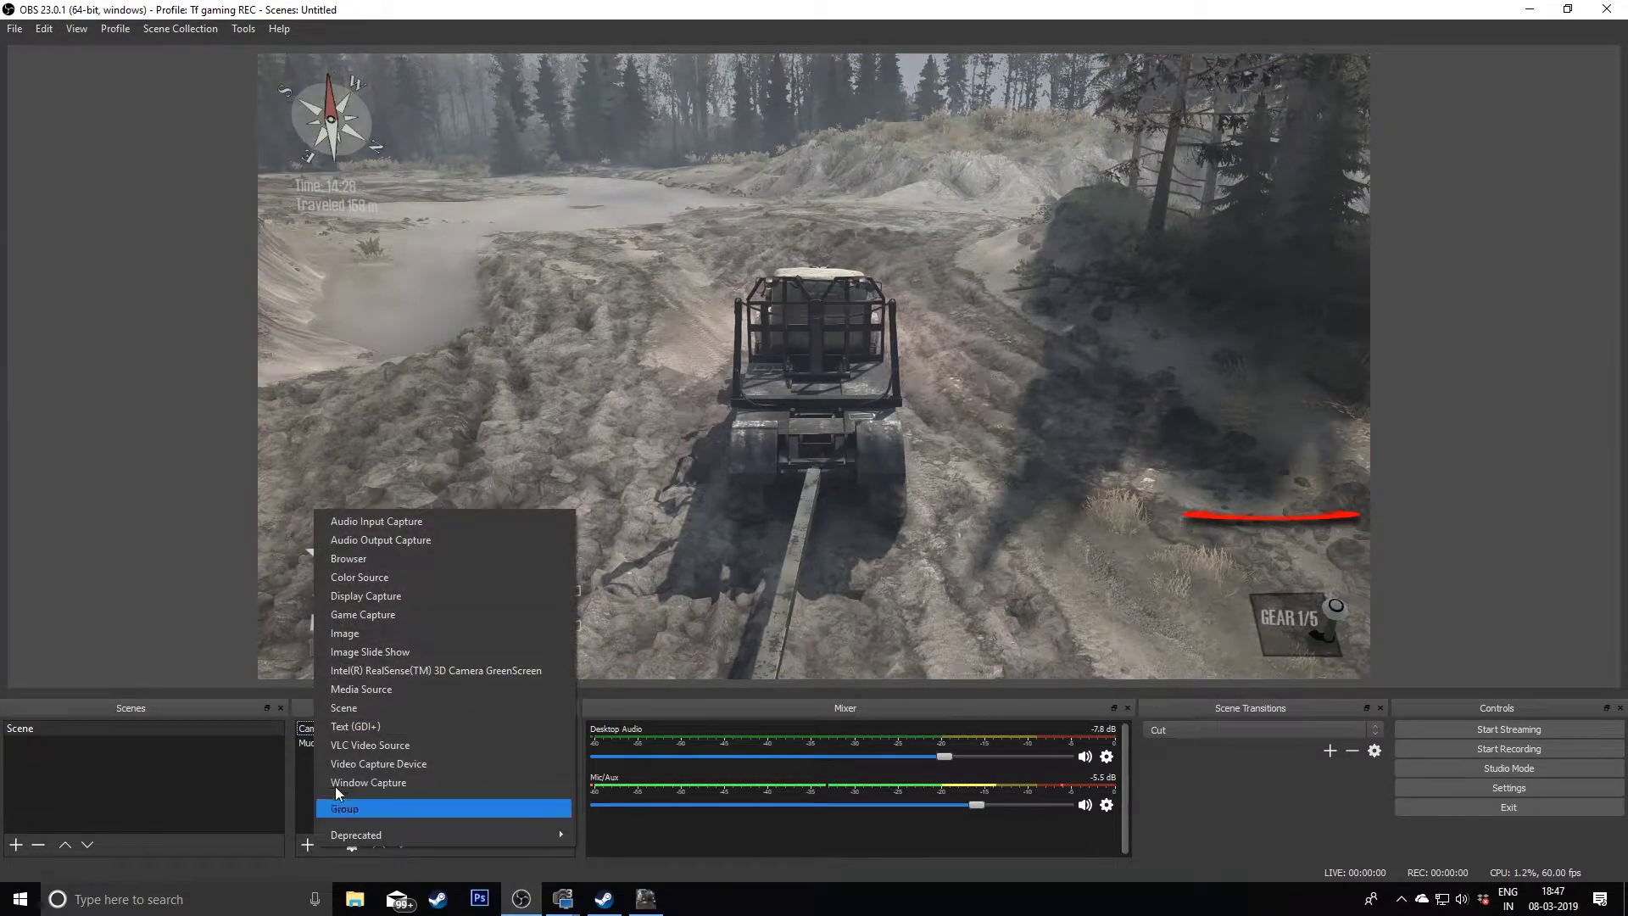
pyautogui.click(366, 639)
pyautogui.press('BackSpace')
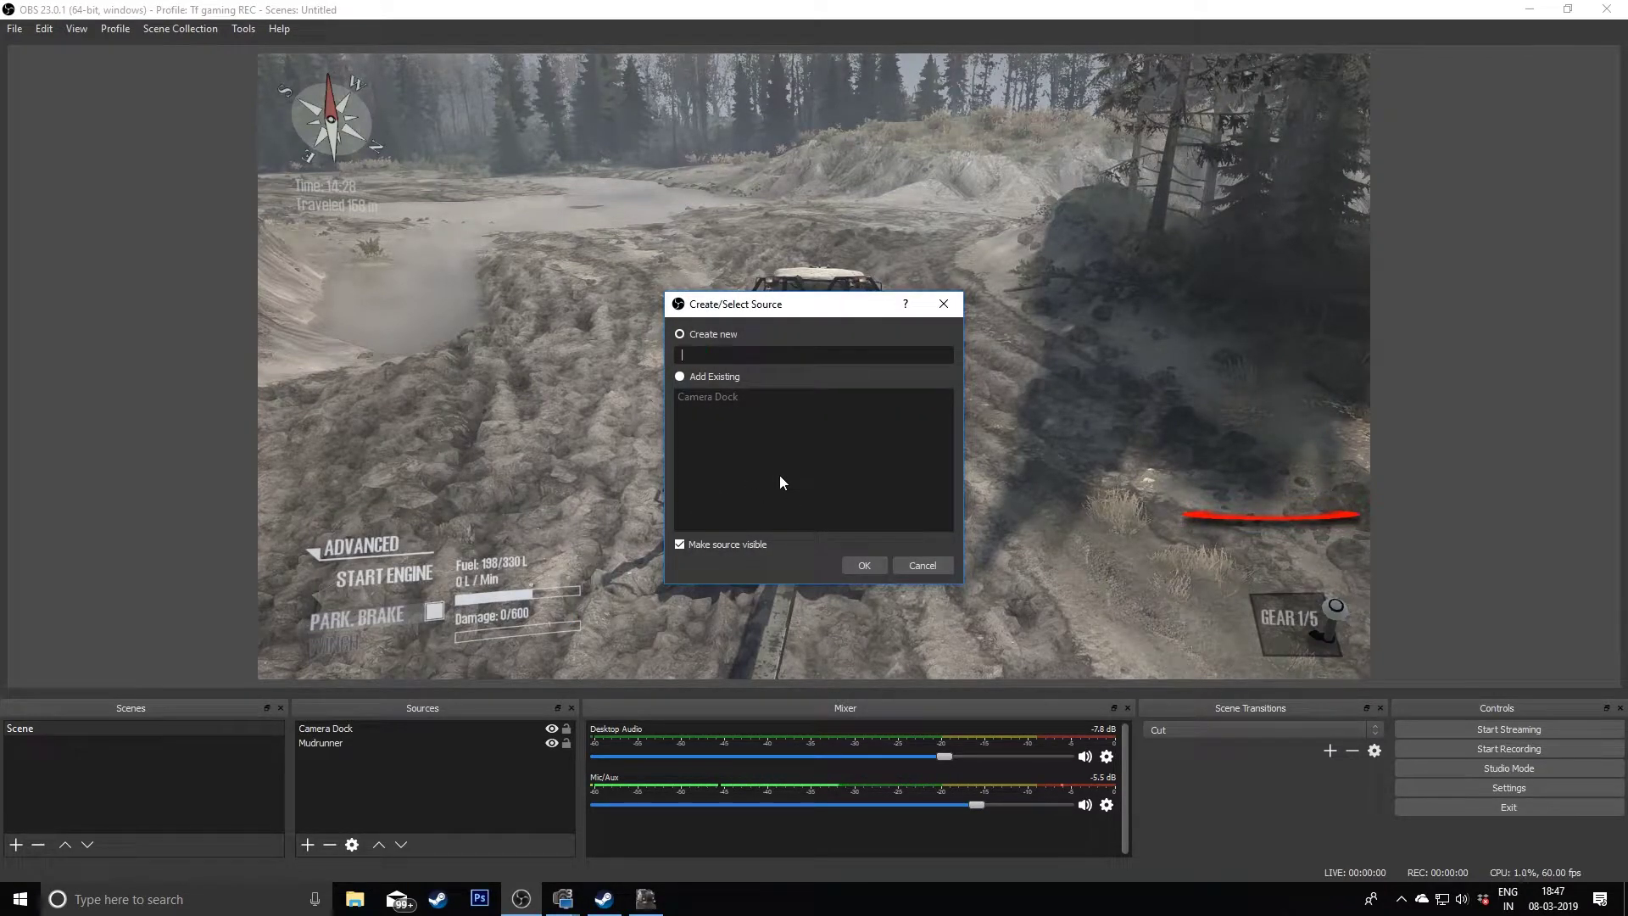
pyautogui.write('LOgo')
pyautogui.press('Return')
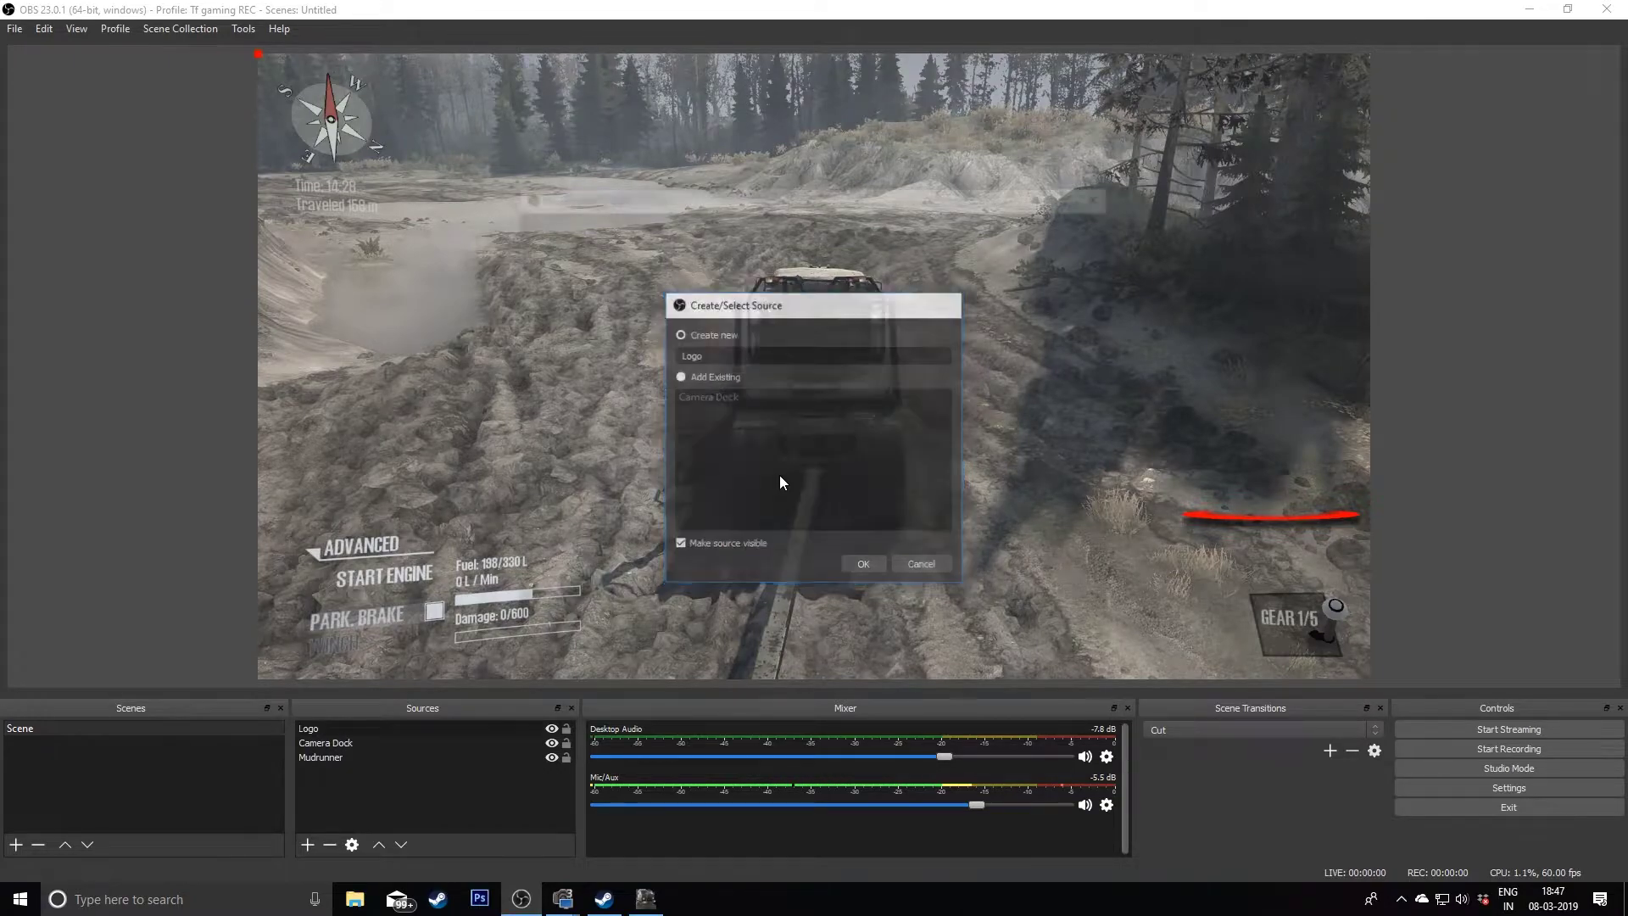
# - Load the image TF logo shadow overlay from the OBS folder into the Logo source and accept it
pyautogui.click(1068, 554)
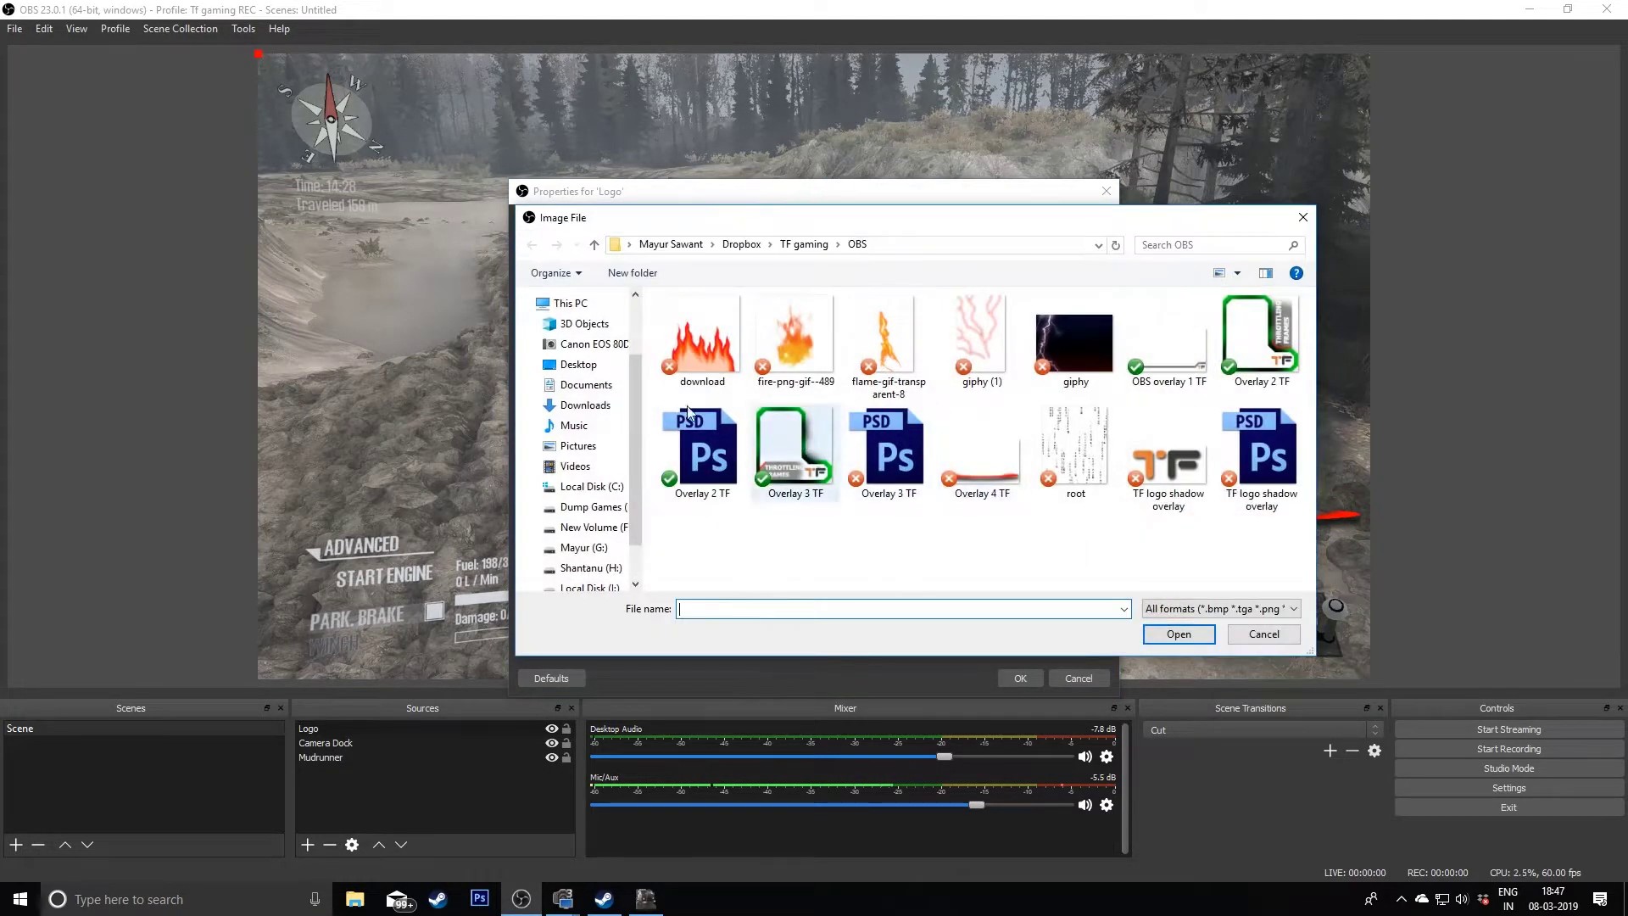
pyautogui.click(1175, 472)
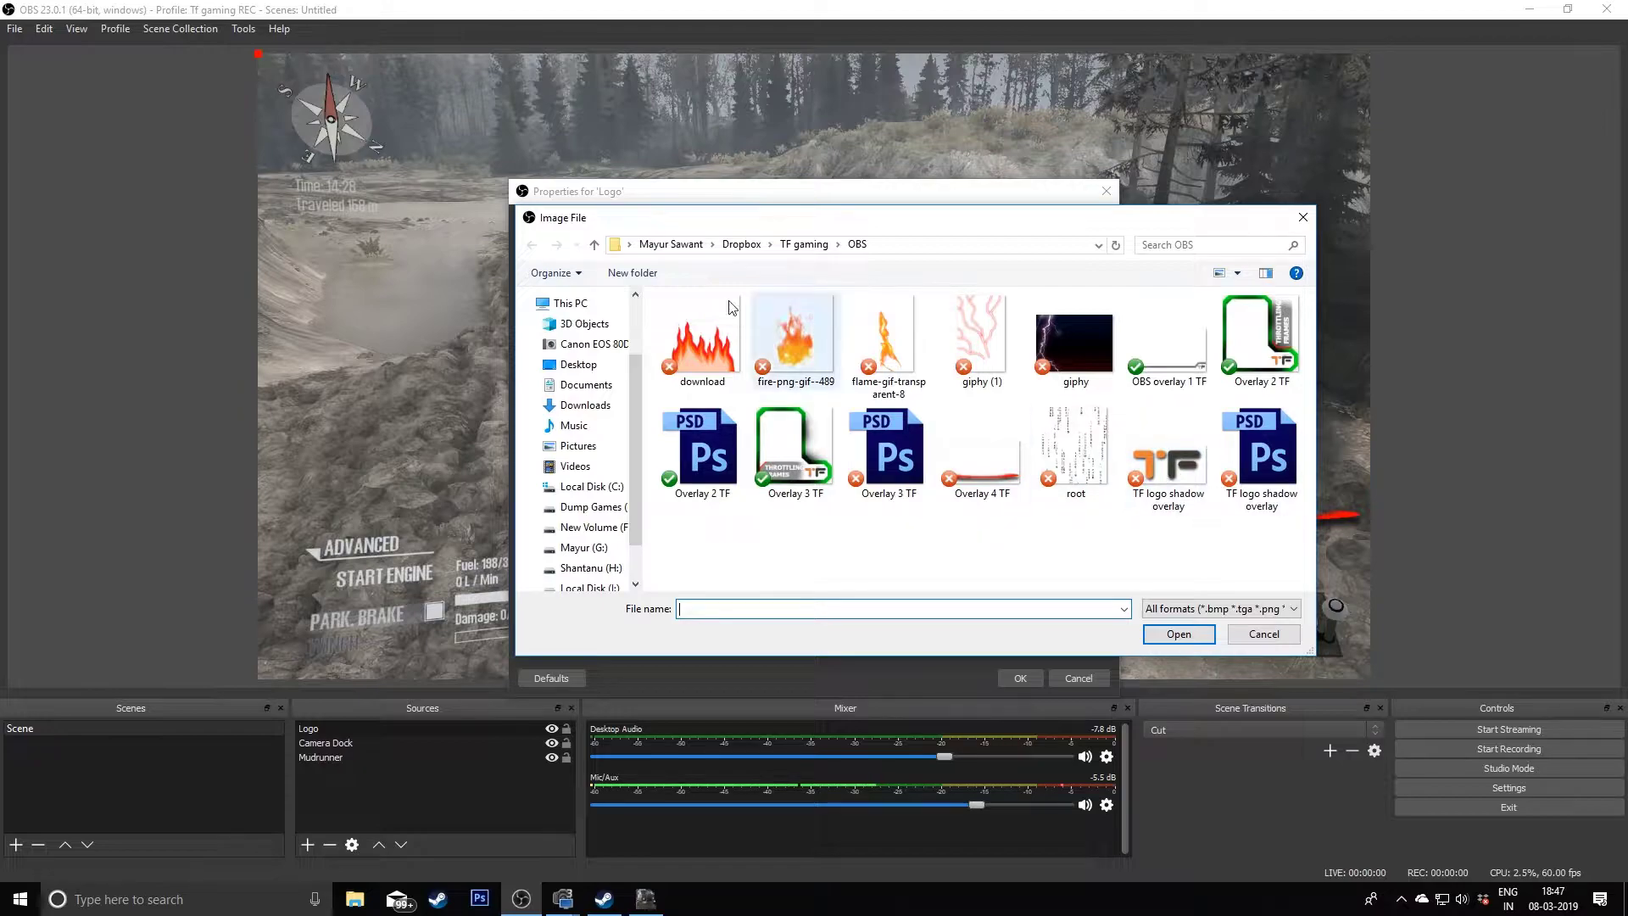
pyautogui.click(1183, 633)
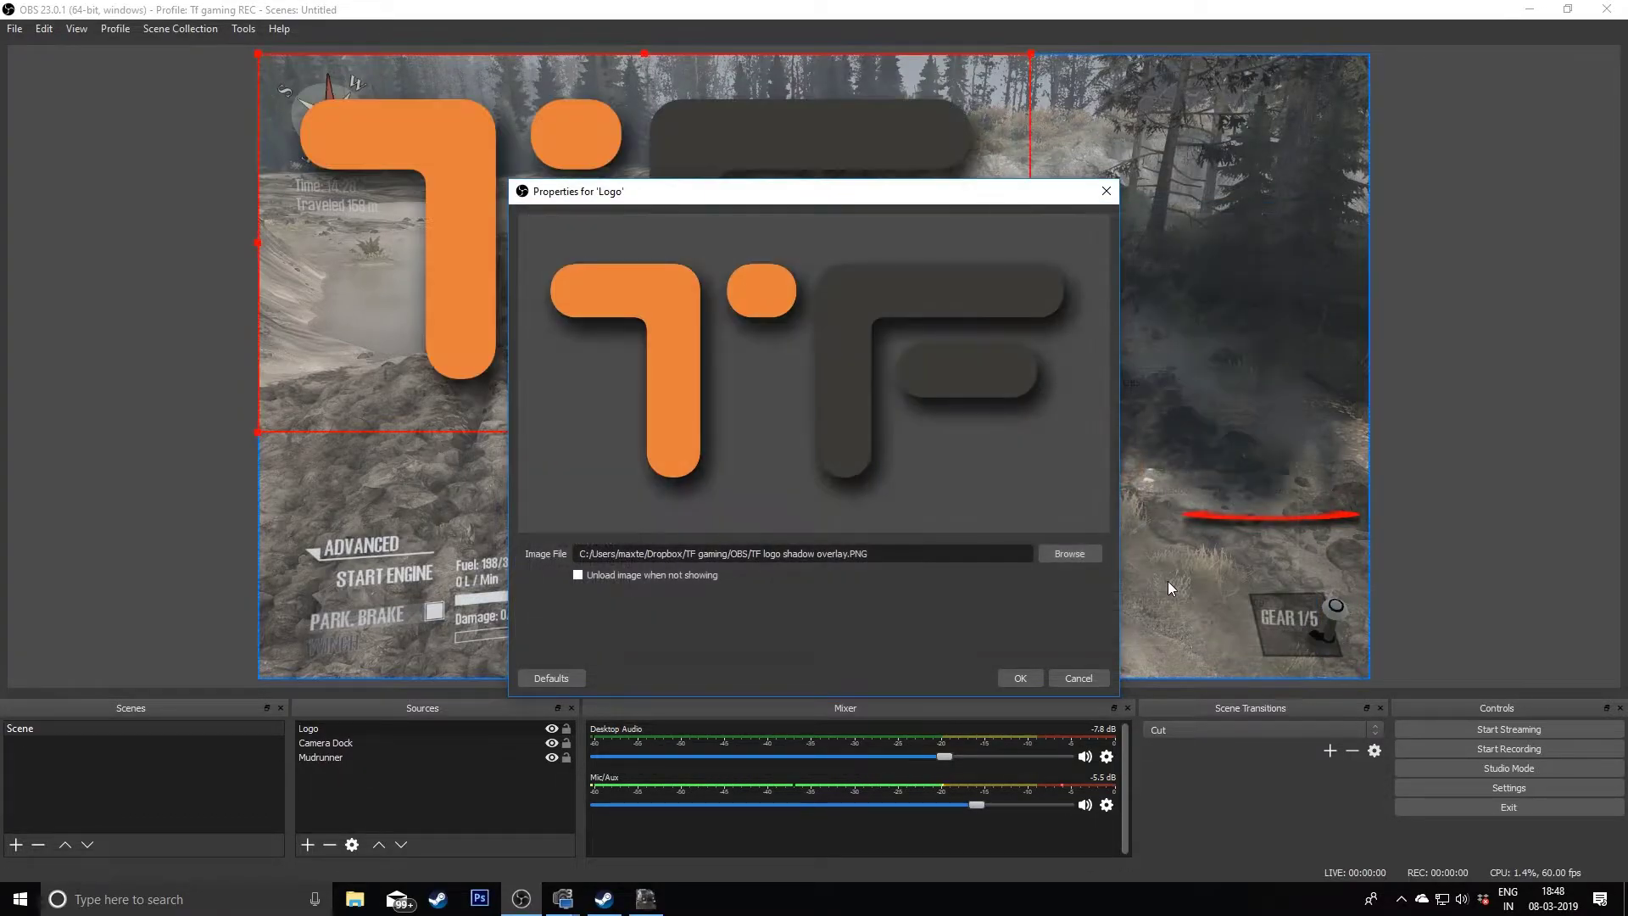
pyautogui.click(1011, 677)
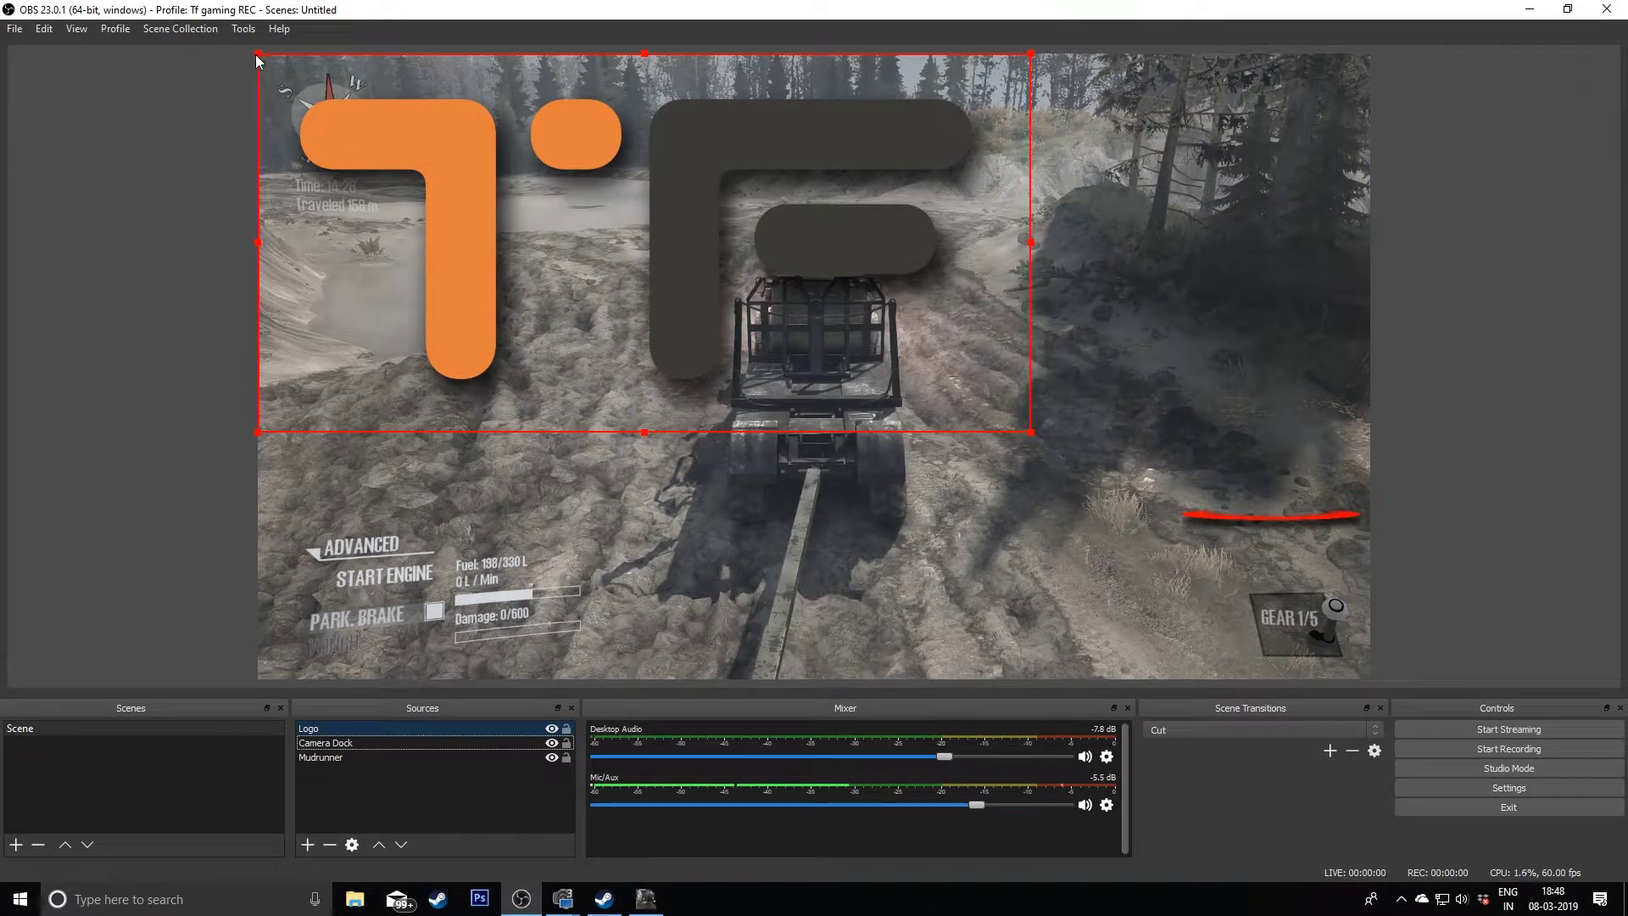
# - Shrink the TF logo, place it centred beneath the red Camera Dock bar, and nudge it up close to the bar
pyautogui.moveTo(257, 53); pyautogui.dragTo(1285, 536)
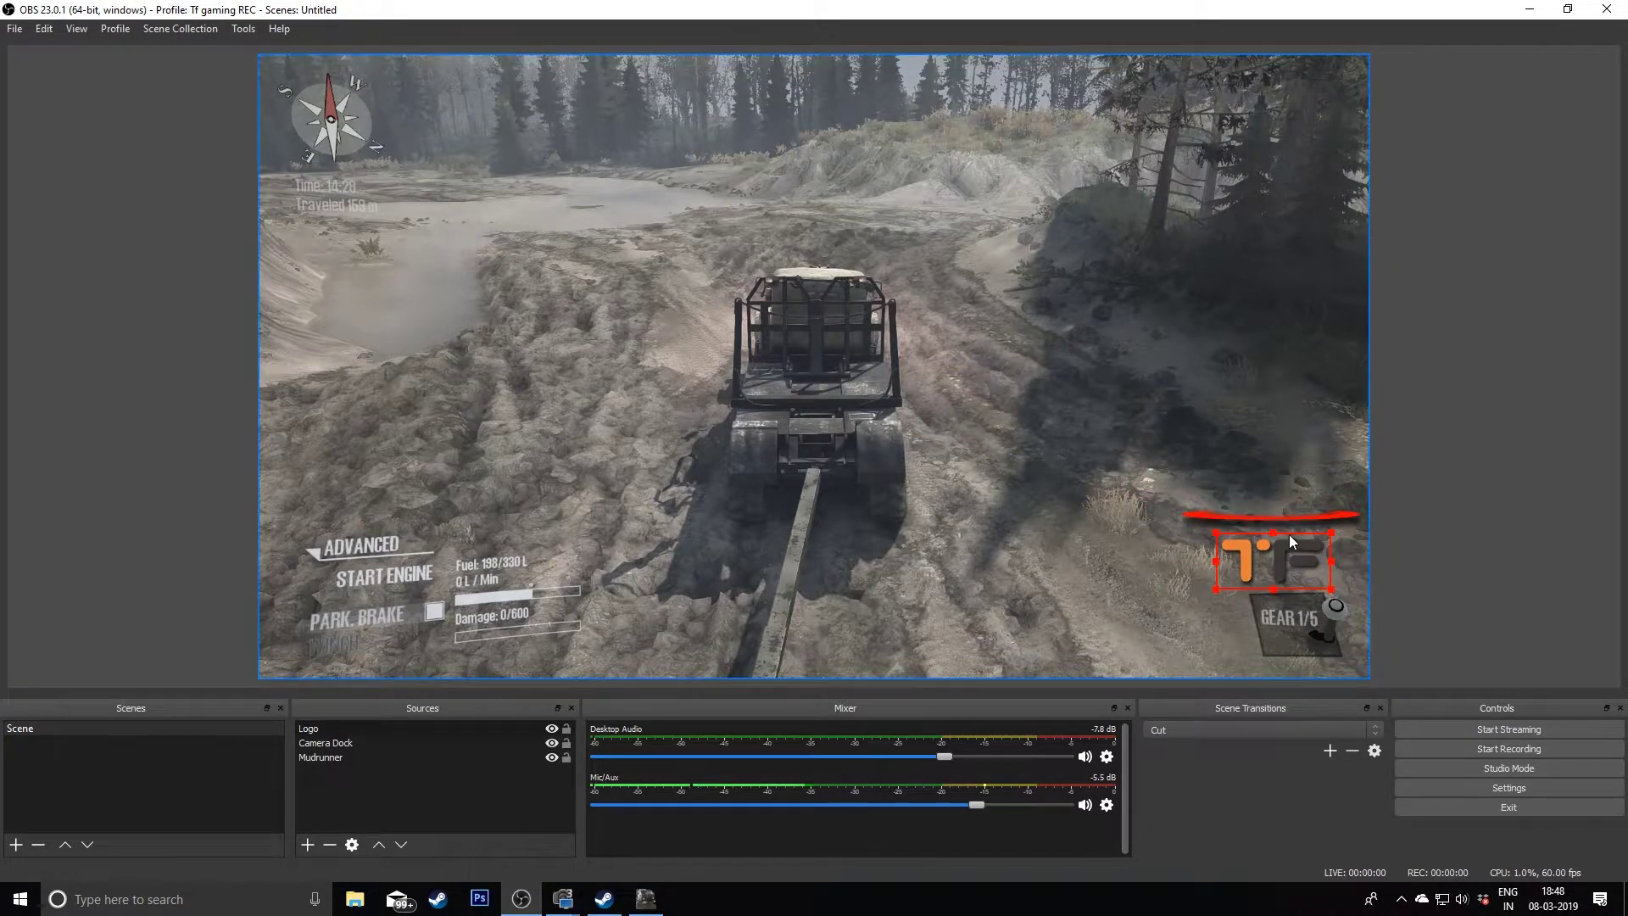
pyautogui.press('Up')
pyautogui.press('Up')
pyautogui.press('Up')
pyautogui.press('Up')
pyautogui.press('Up')
pyautogui.press('Up')
pyautogui.press('Up')
pyautogui.press('Up')
pyautogui.press('Up')
pyautogui.press('Up')
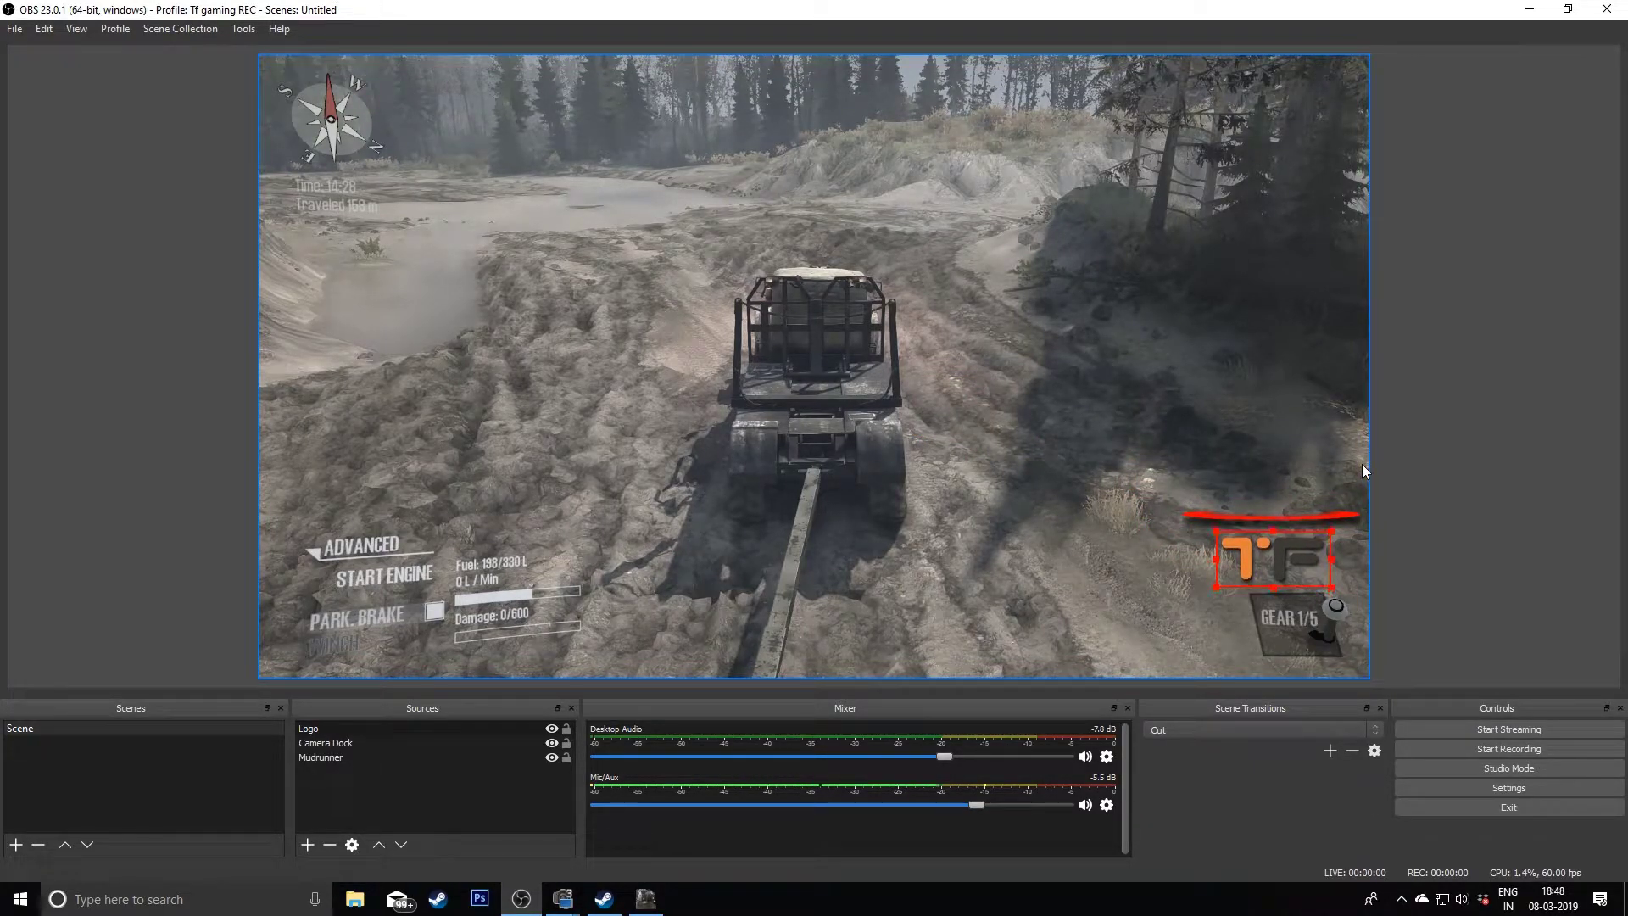
pyautogui.press('Up')
pyautogui.press('Up')
pyautogui.press('Up')
pyautogui.press('Up')
pyautogui.press('Up')
pyautogui.press('Up')
pyautogui.press('Up')
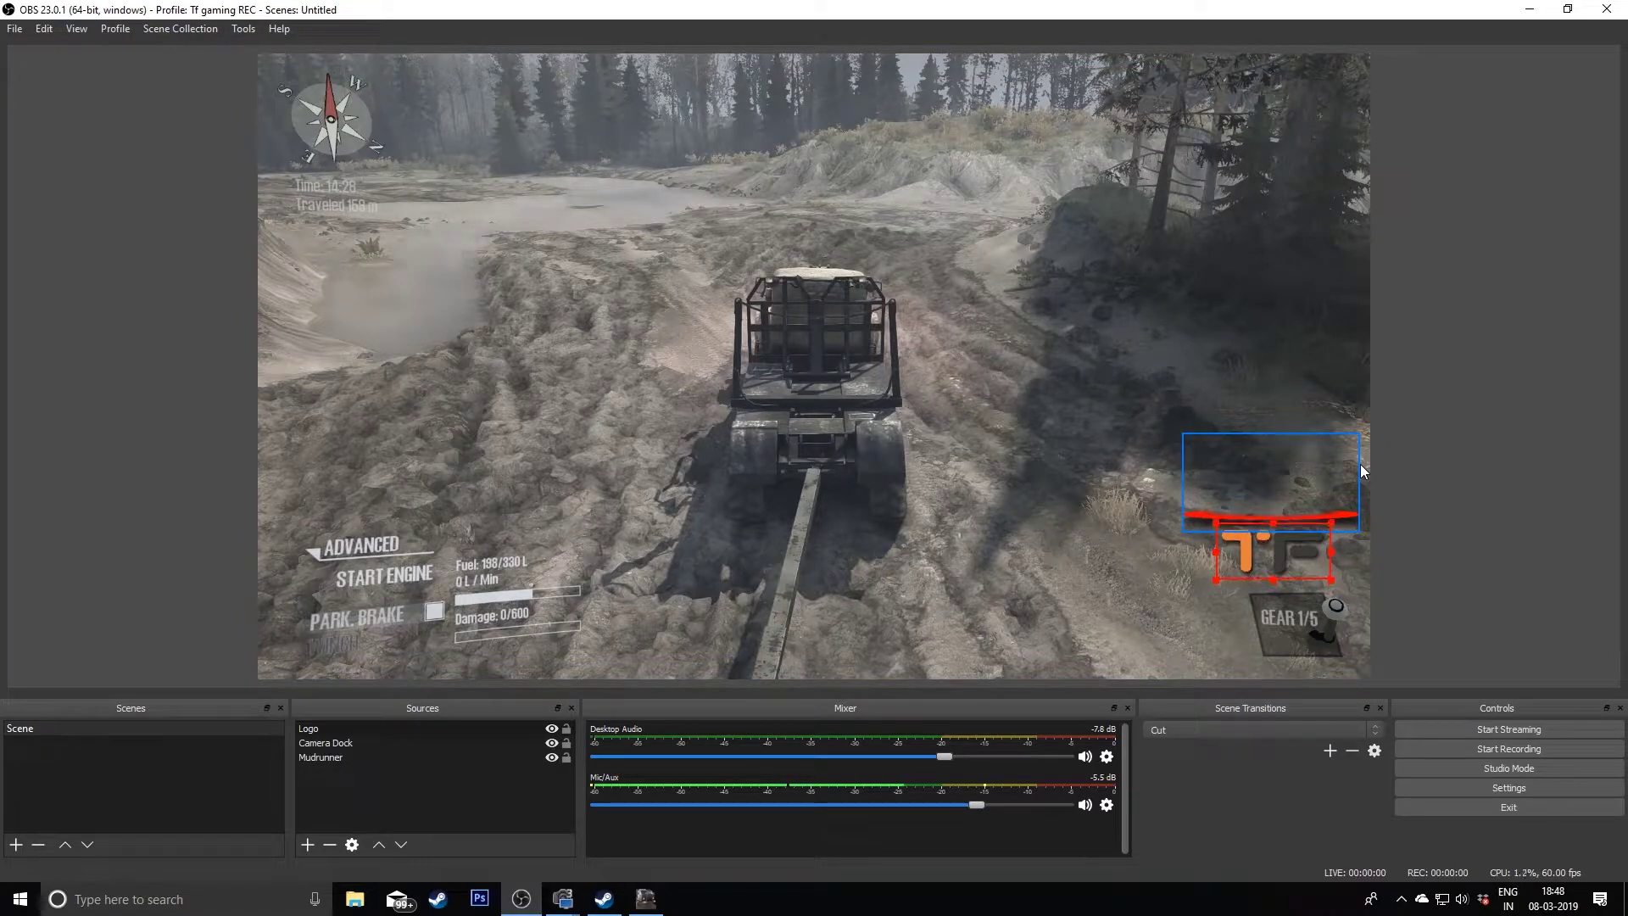
# - Nudge the TF logo up a few more pixels so it sits tight beneath the red Camera Dock bar, and deselect it
pyautogui.press('Up')
pyautogui.press('Up')
pyautogui.press('Up')
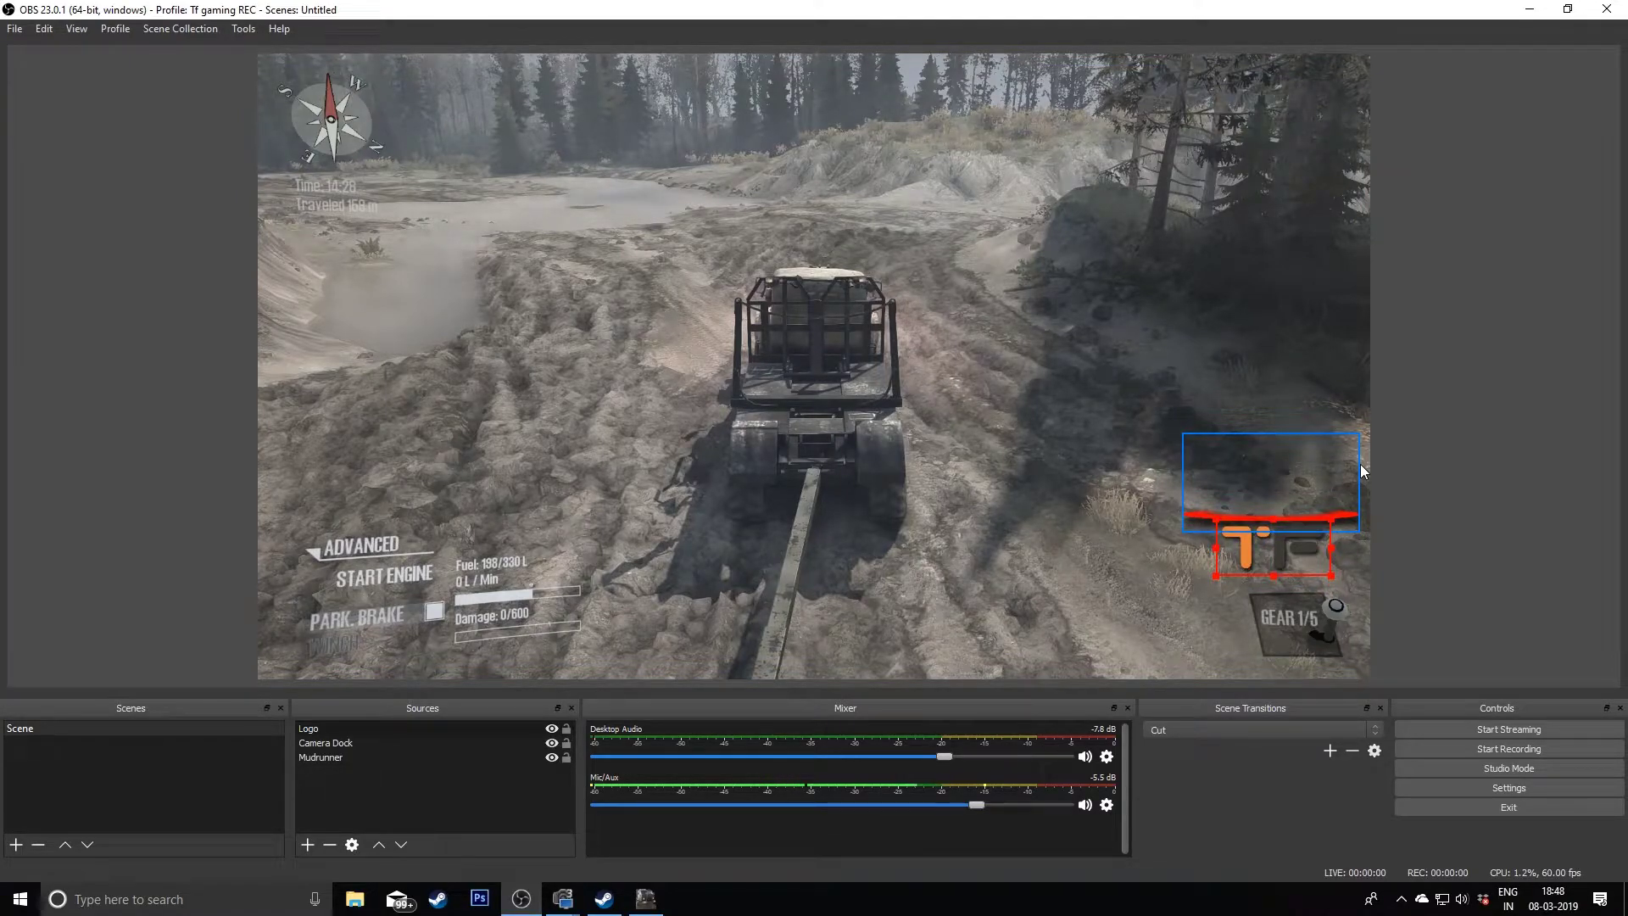
pyautogui.click(1397, 451)
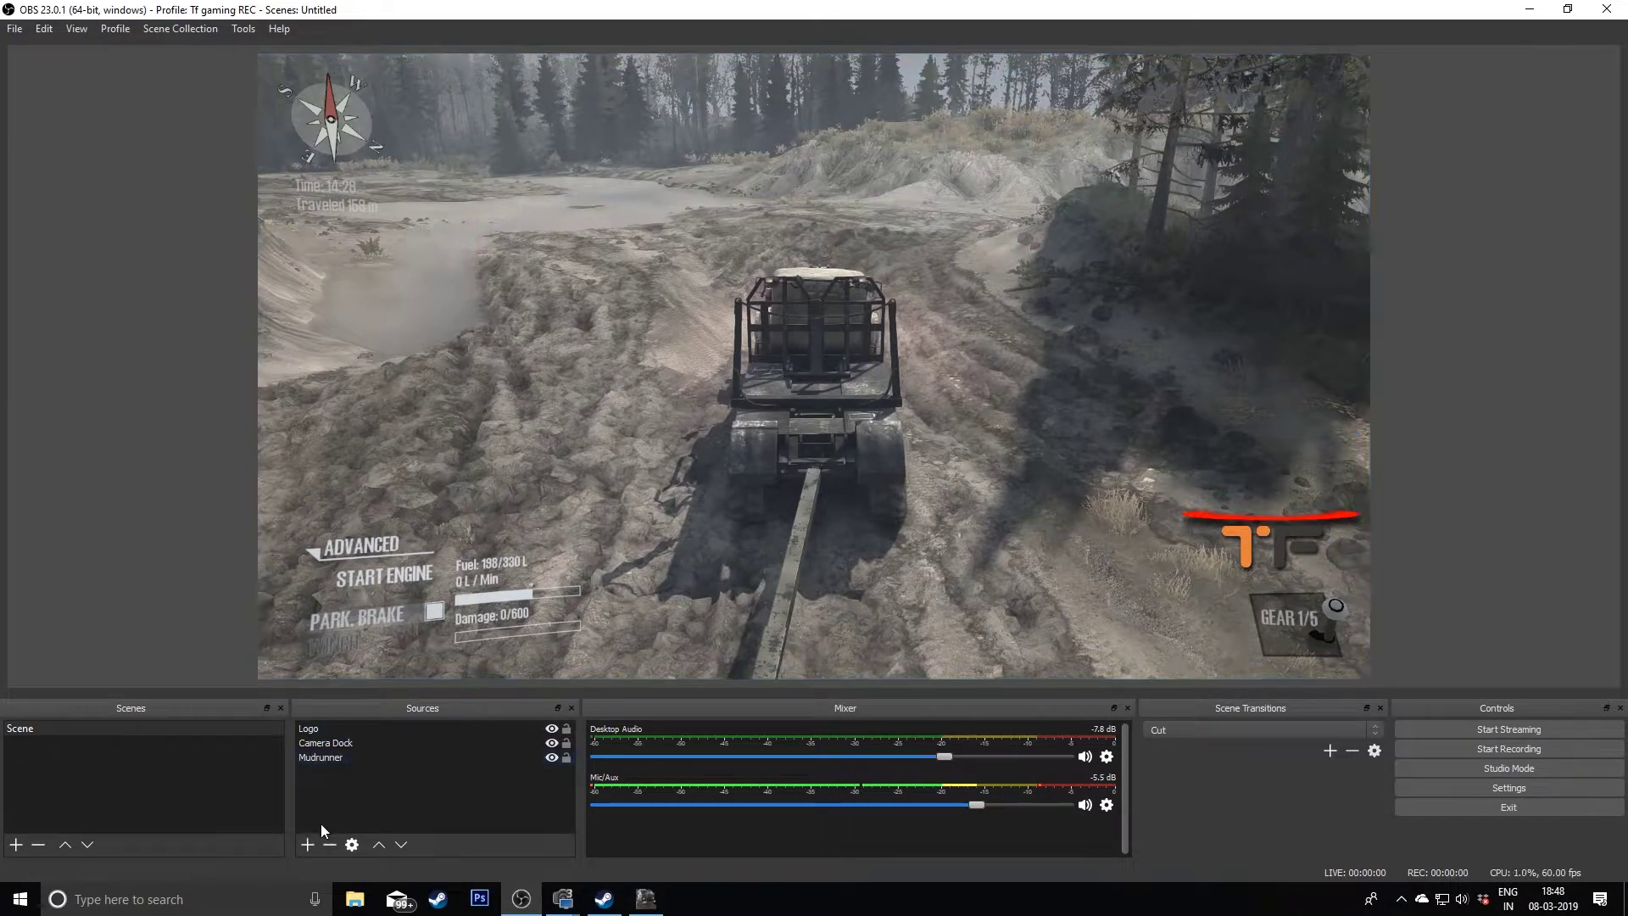
# - Add a new Window Capture source named "Camera" to the scene
pyautogui.click(308, 846)
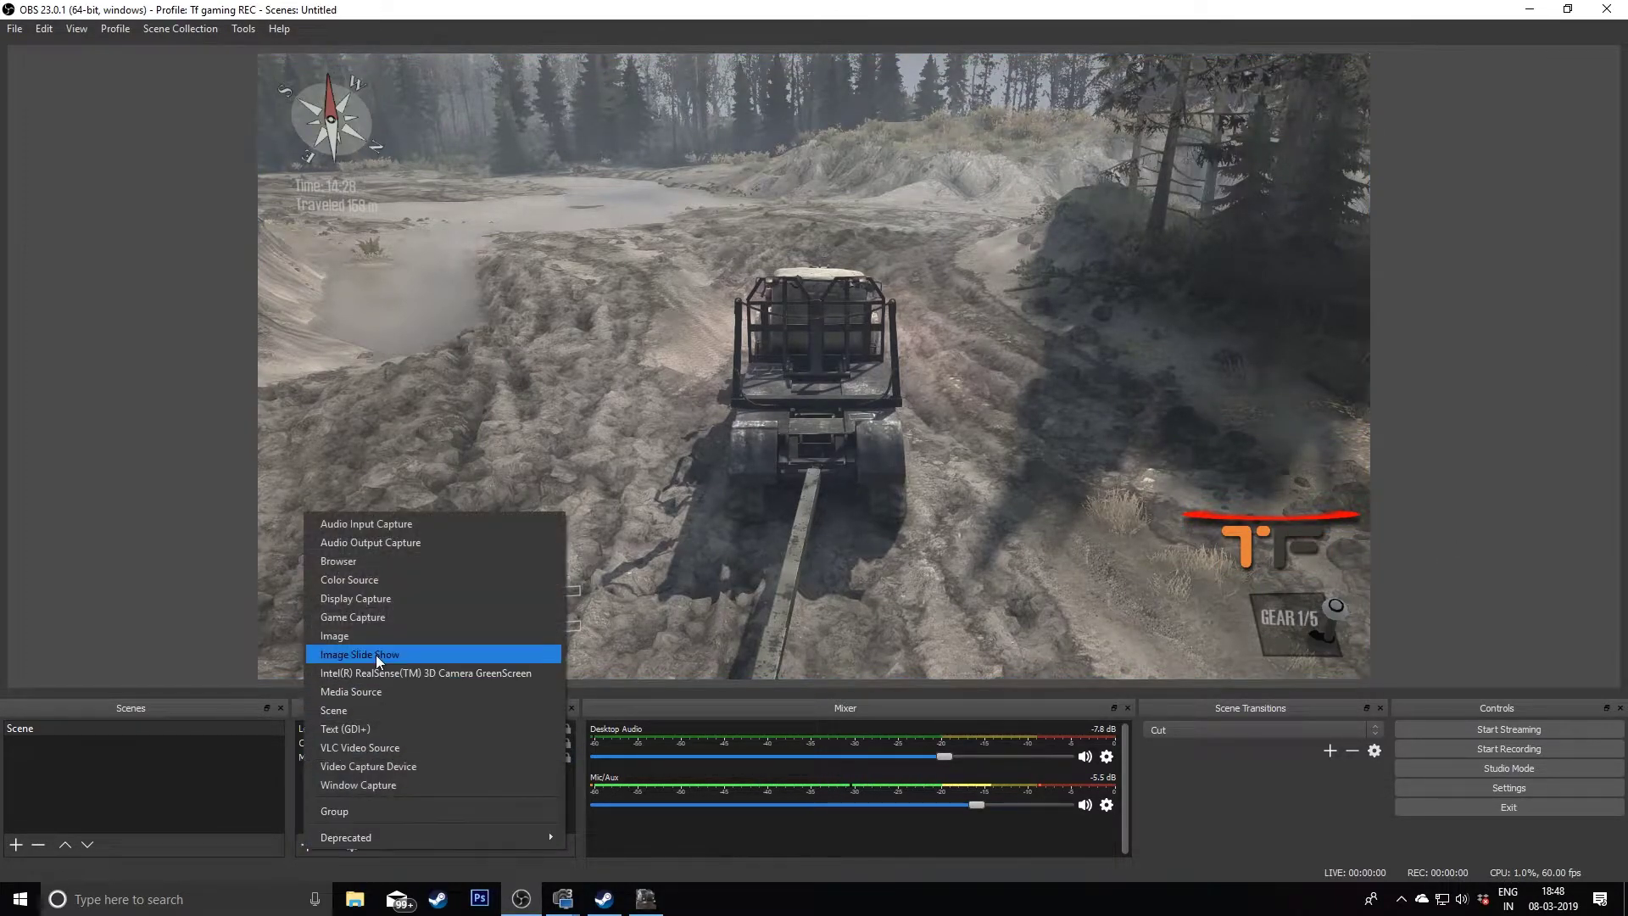
pyautogui.click(358, 786)
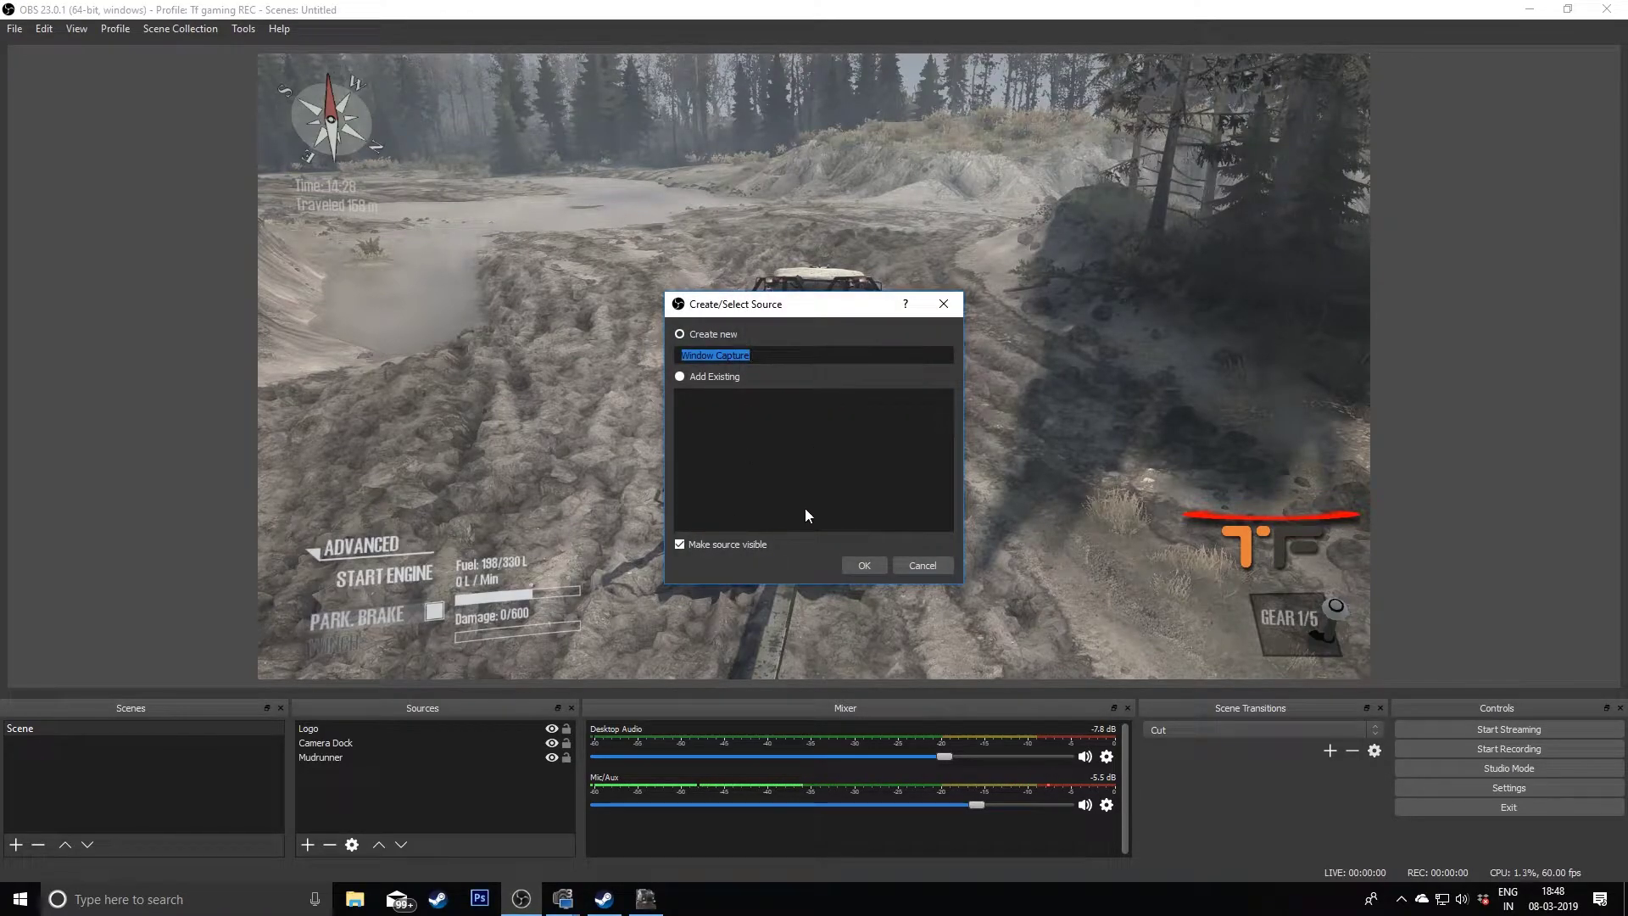
pyautogui.press('BackSpace')
pyautogui.write('Camera')
pyautogui.press('Return')
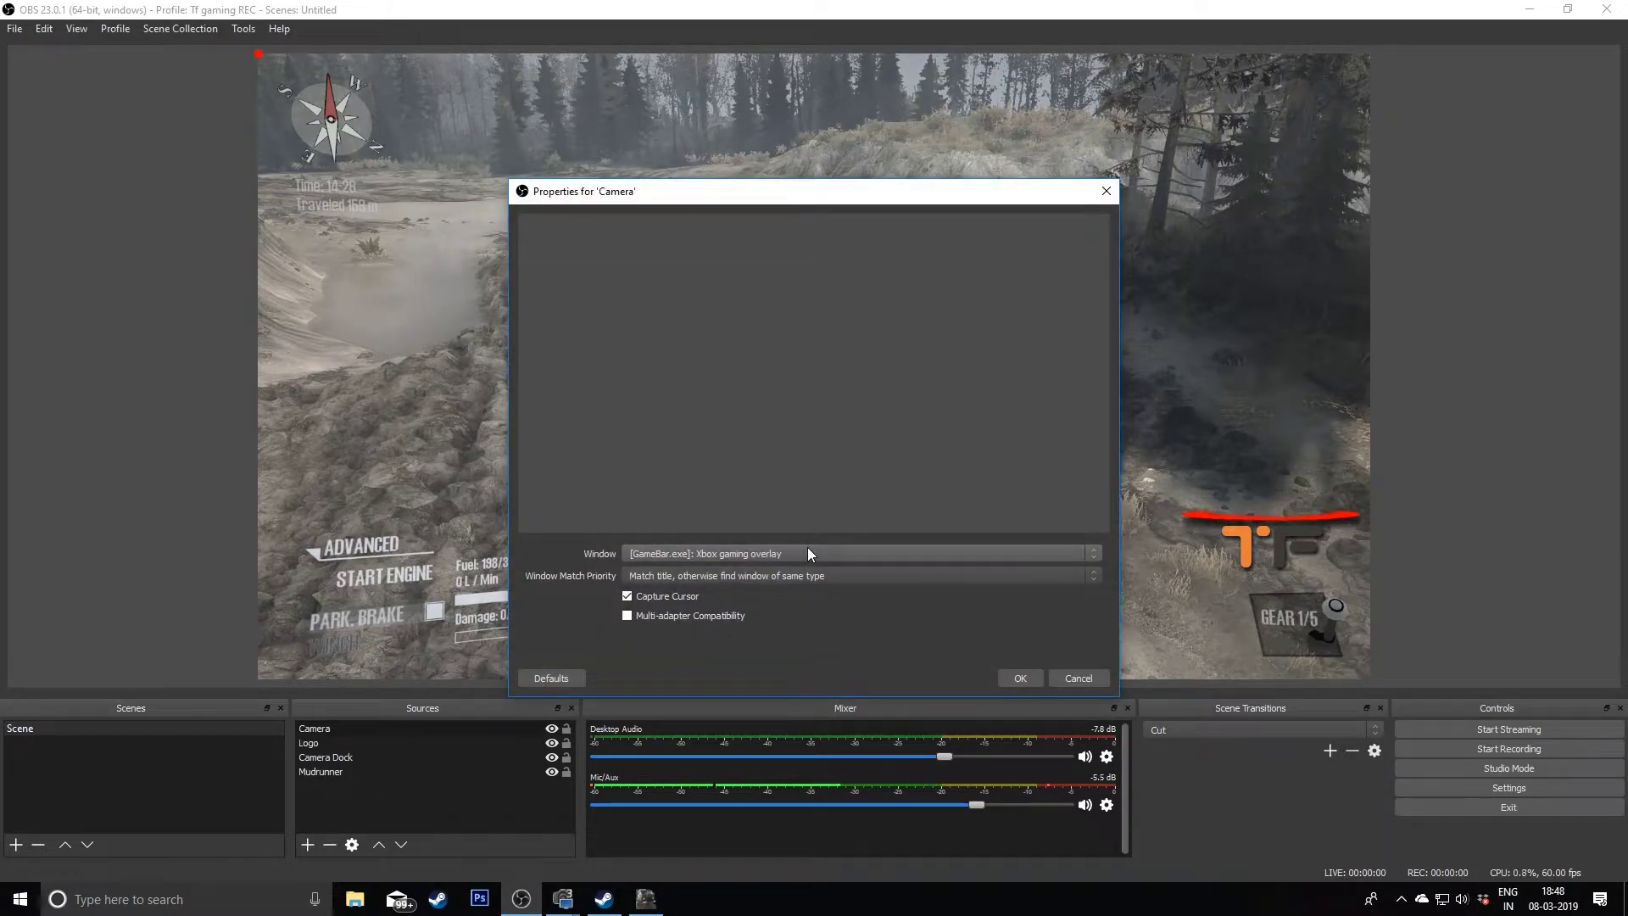
# - Set the Camera source to capture "[EOS Utility 3.exe]: Remote Live View window" and accept its properties
pyautogui.click(801, 553)
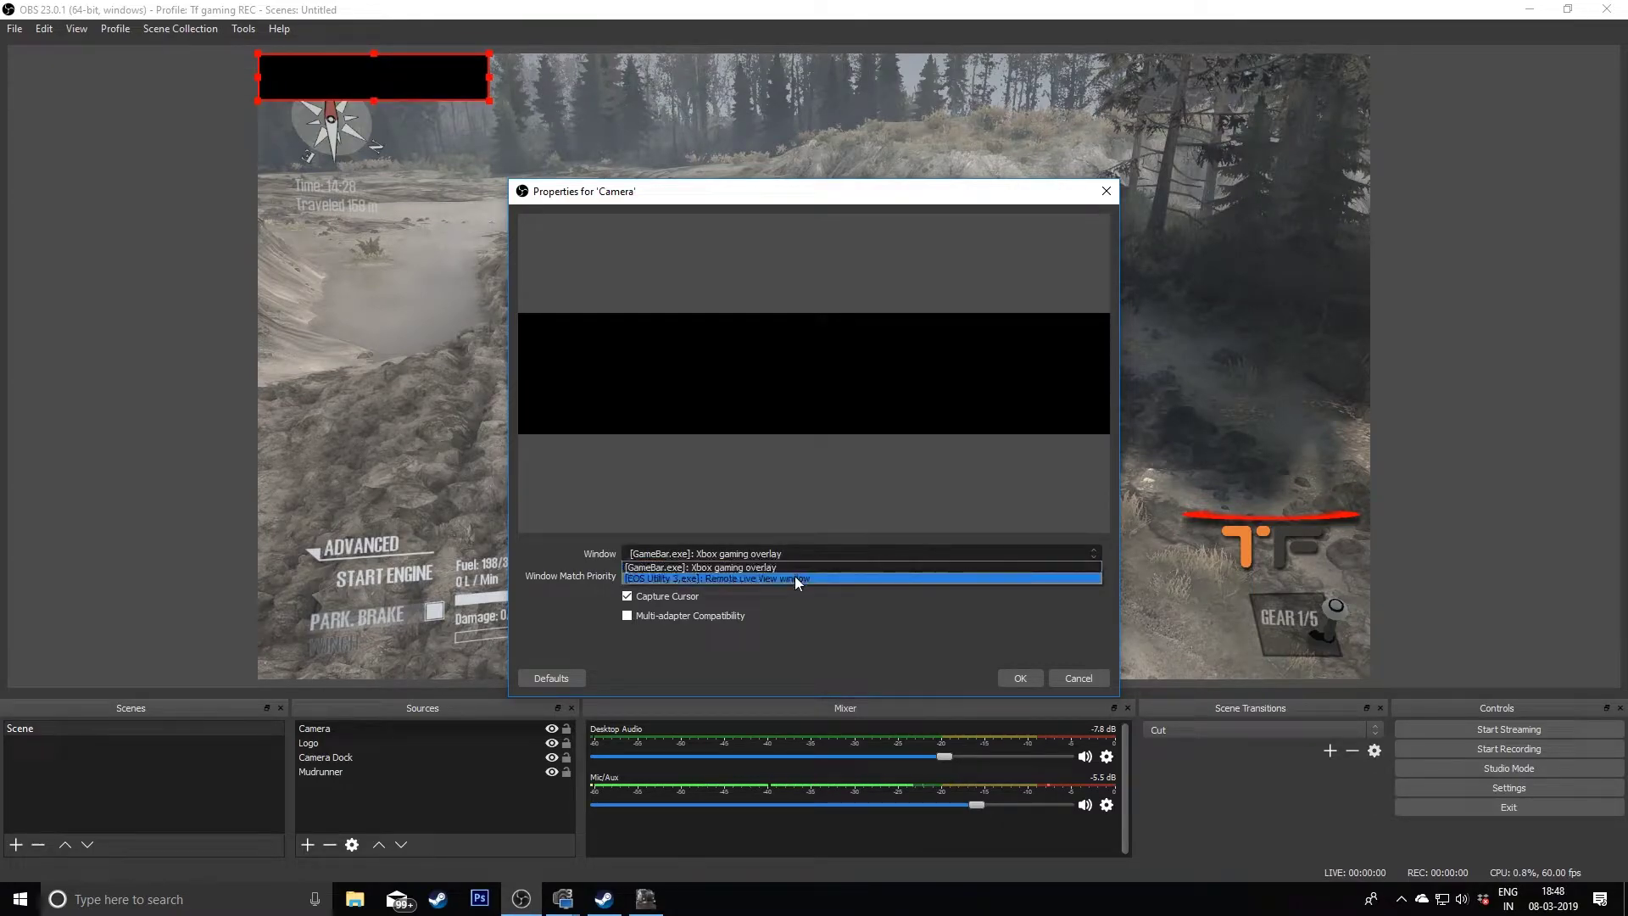
pyautogui.click(798, 576)
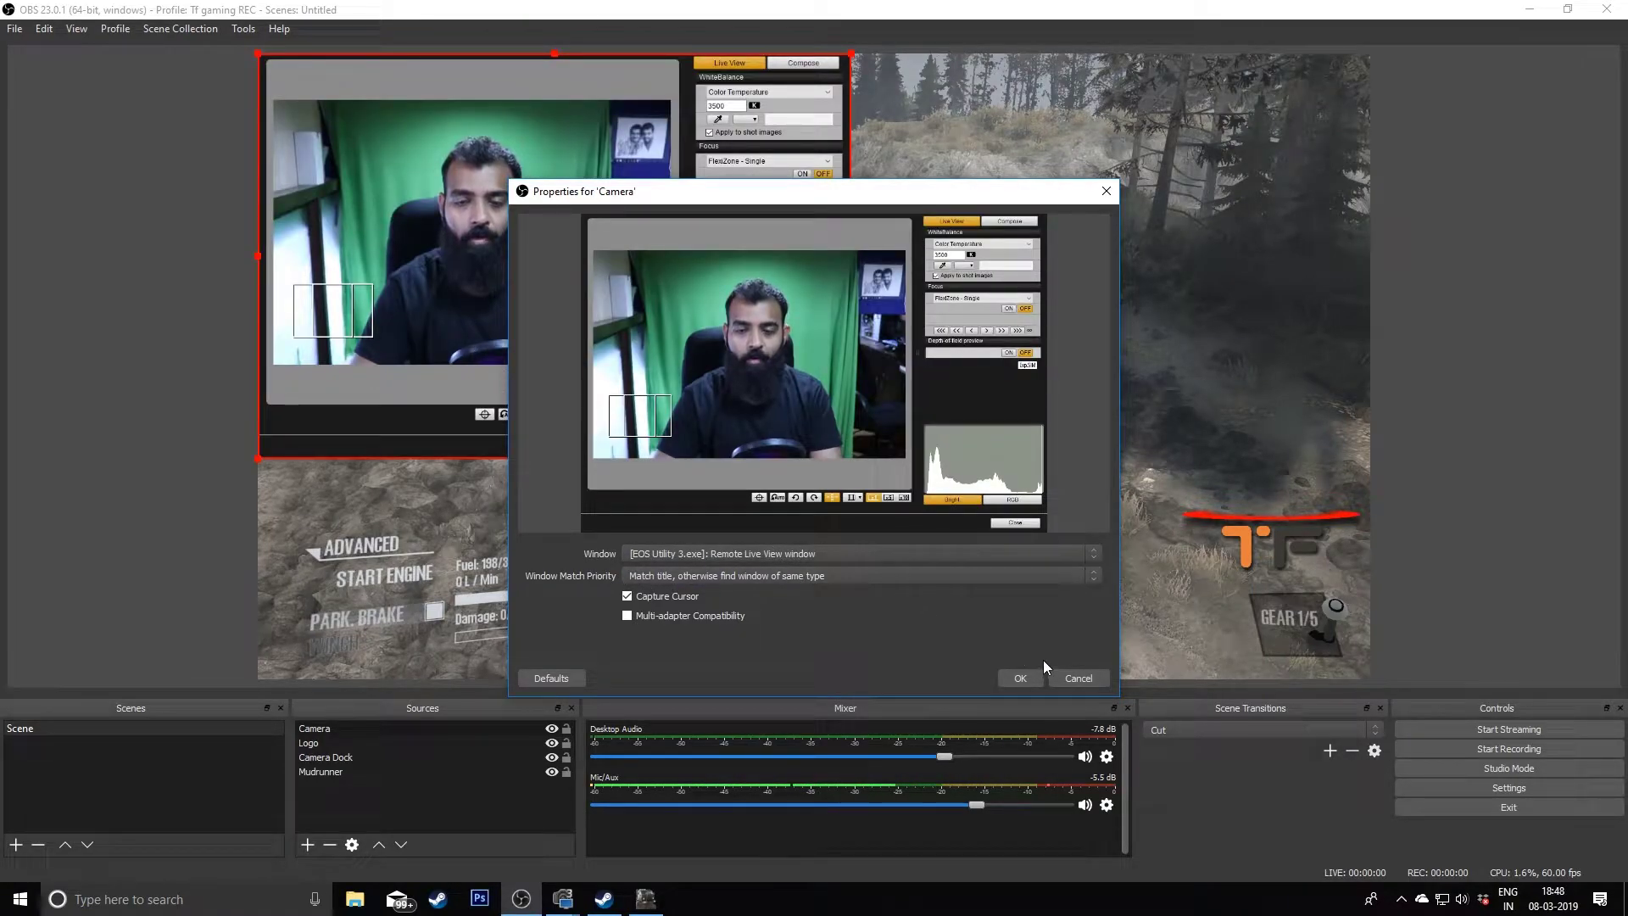
pyautogui.click(1020, 679)
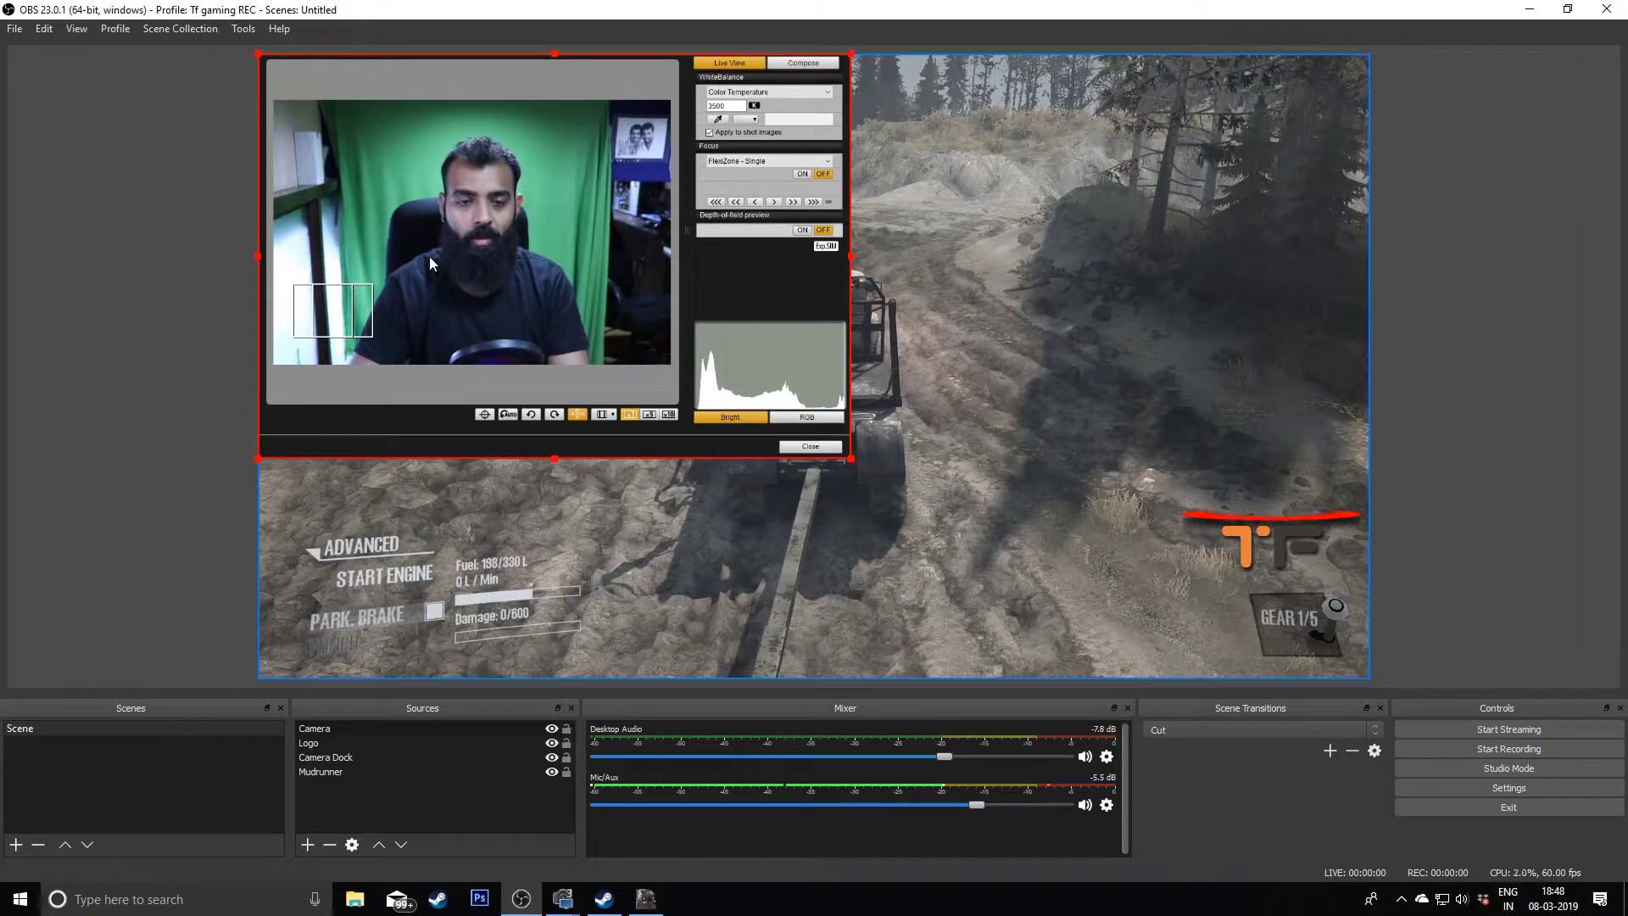
# - Move the Camera capture to about the middle of the canvas and shrink it slightly to about half the canvas width
pyautogui.moveTo(480, 201); pyautogui.dragTo(863, 248)
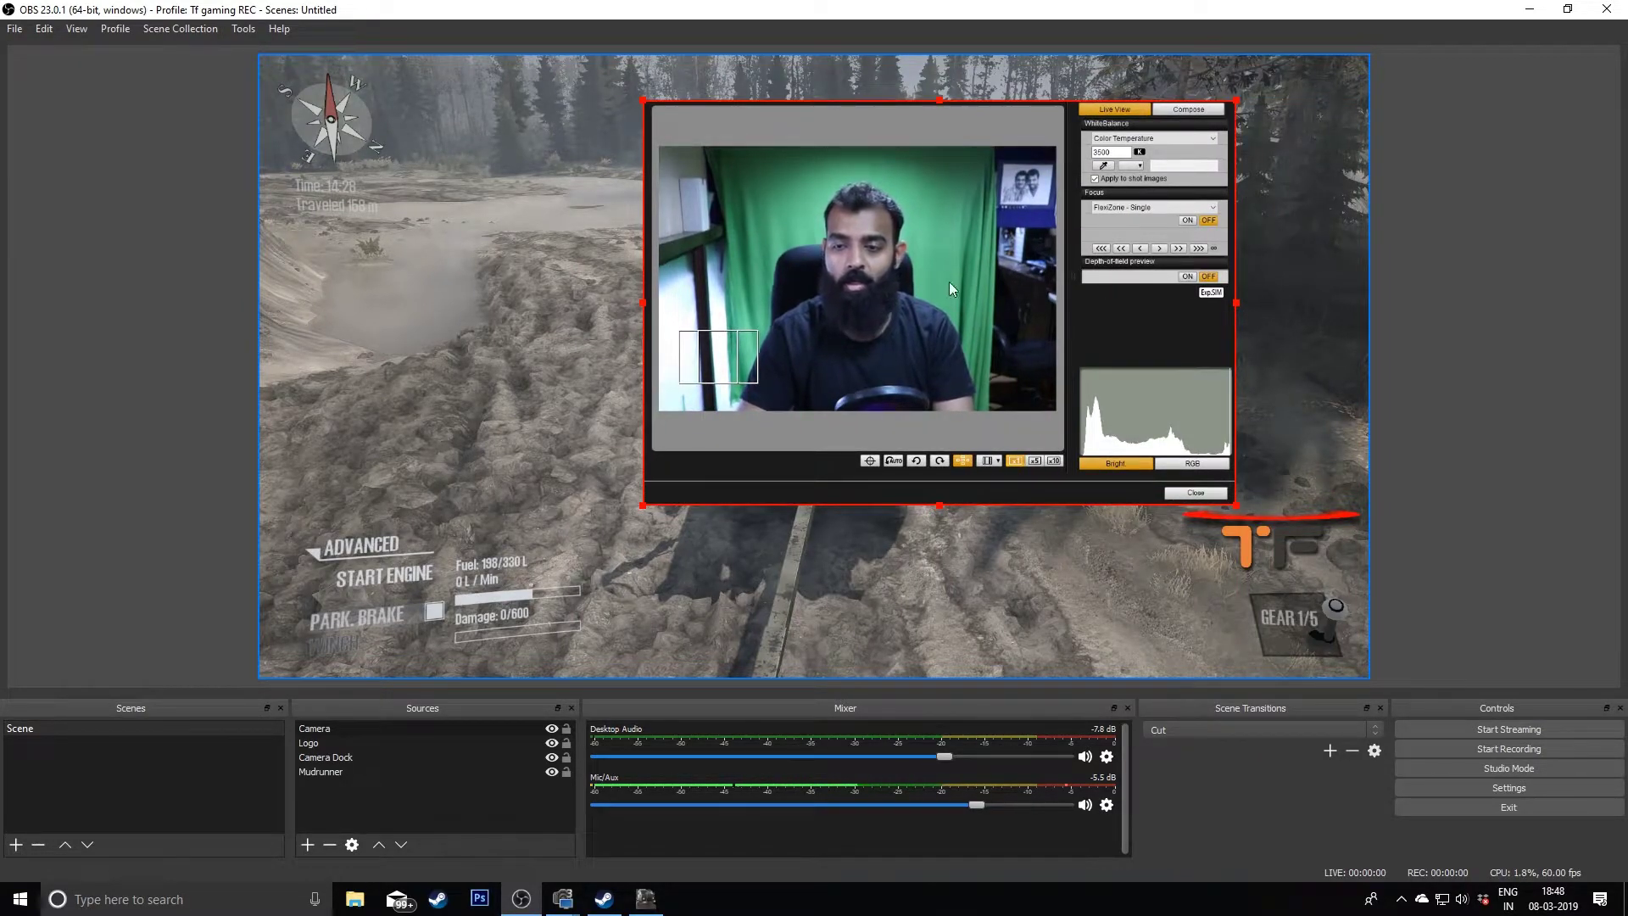
pyautogui.moveTo(911, 265); pyautogui.dragTo(964, 286)
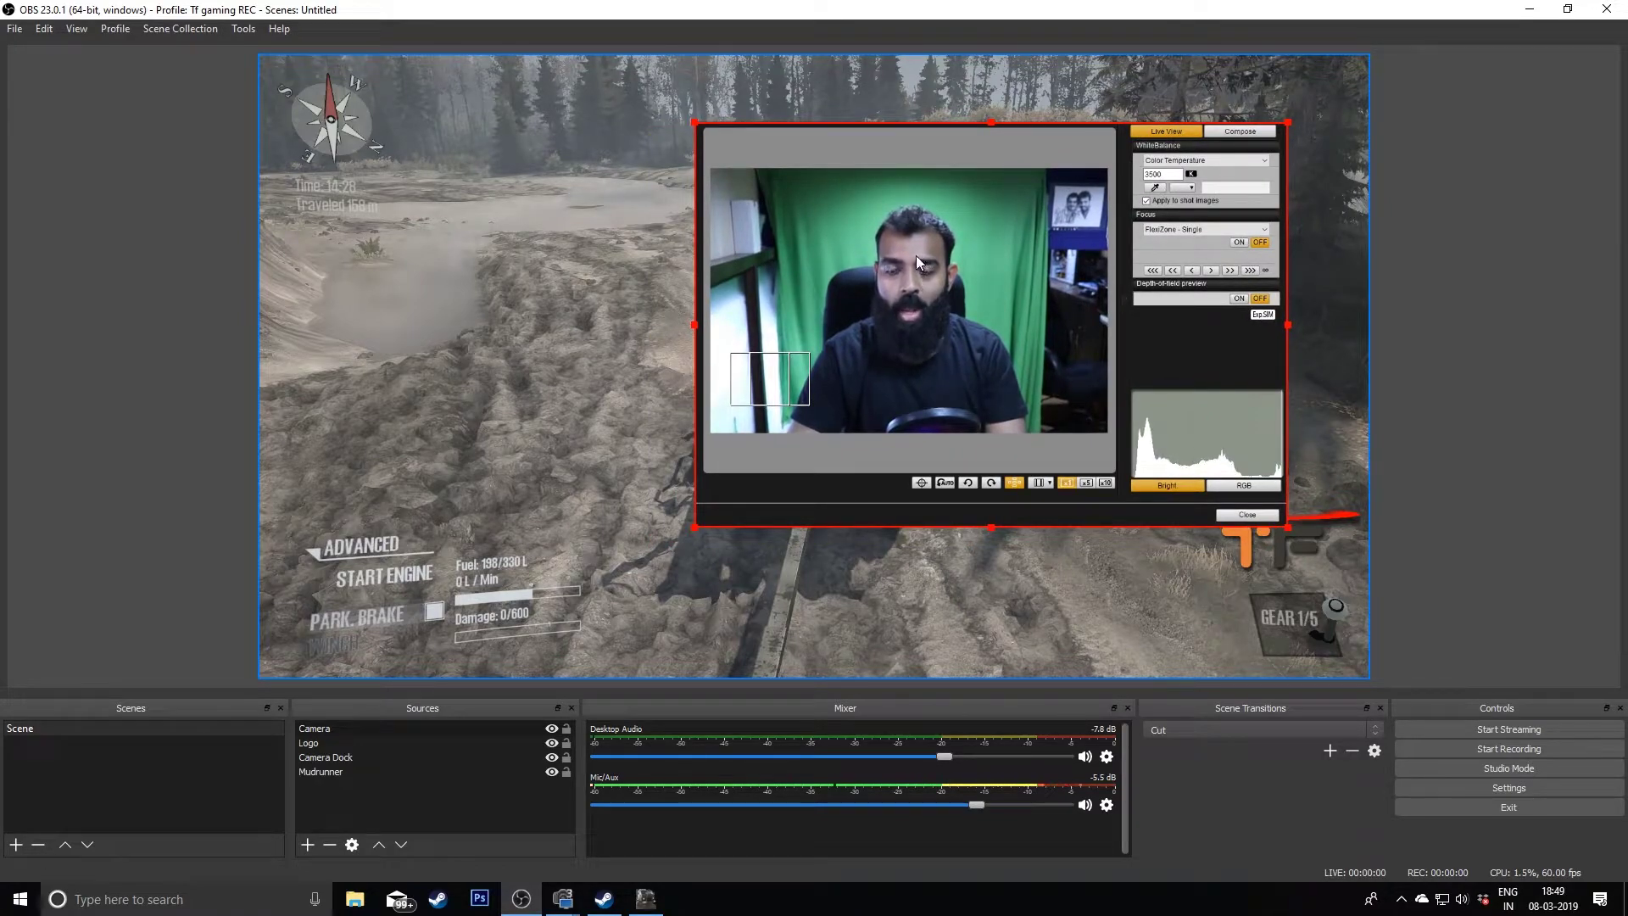
pyautogui.click(347, 728)
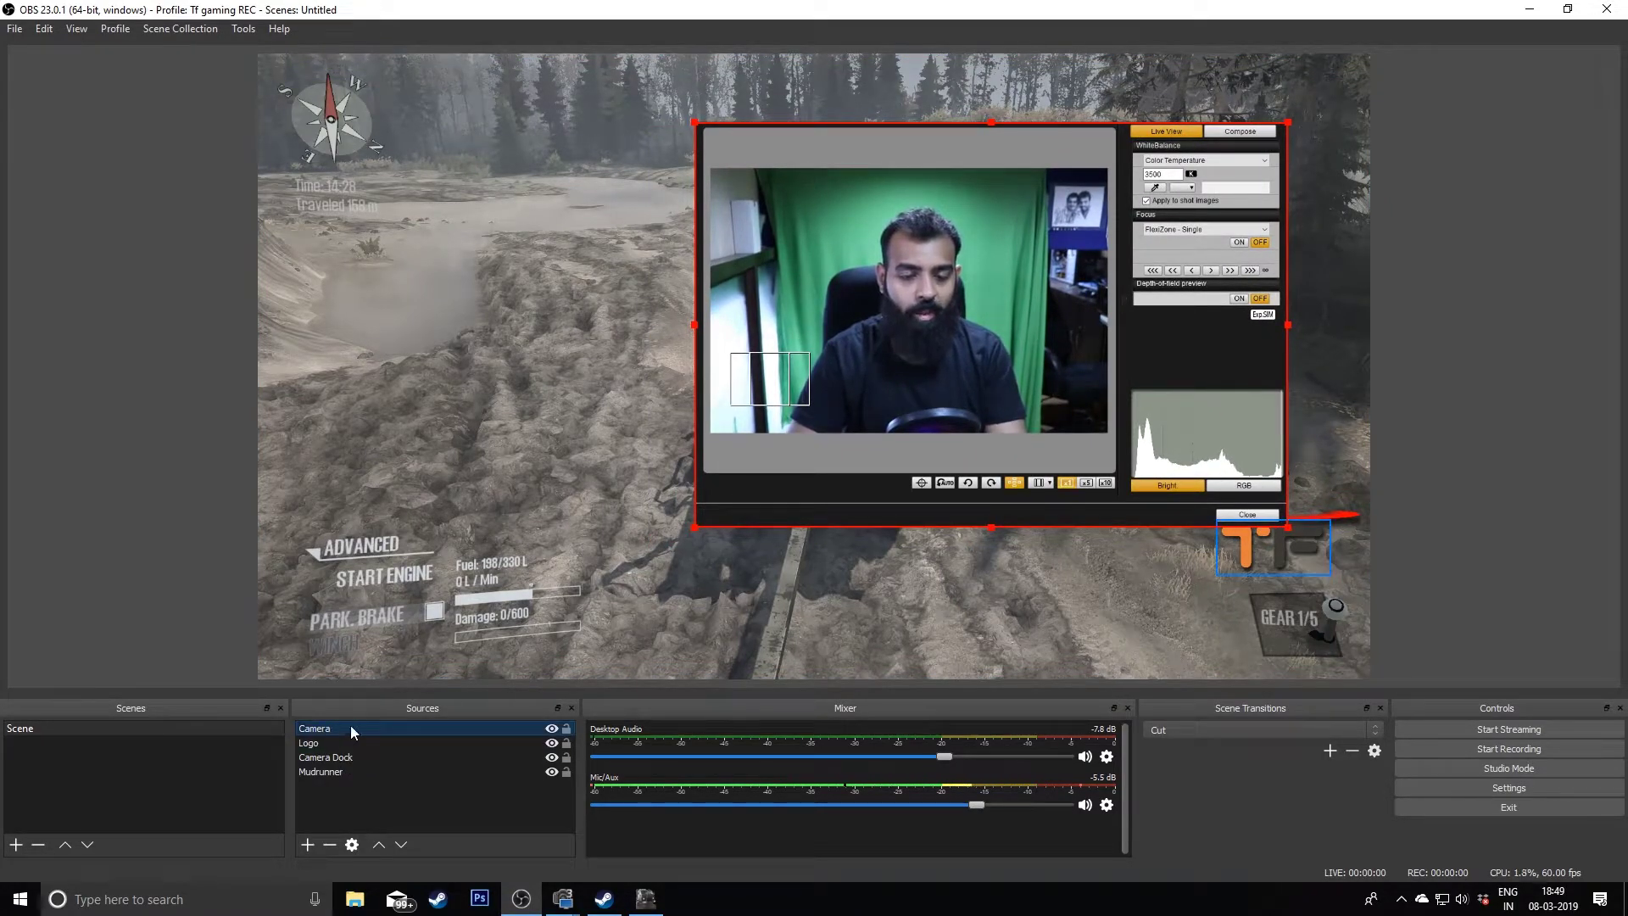
pyautogui.moveTo(703, 340); pyautogui.dragTo(616, 367)
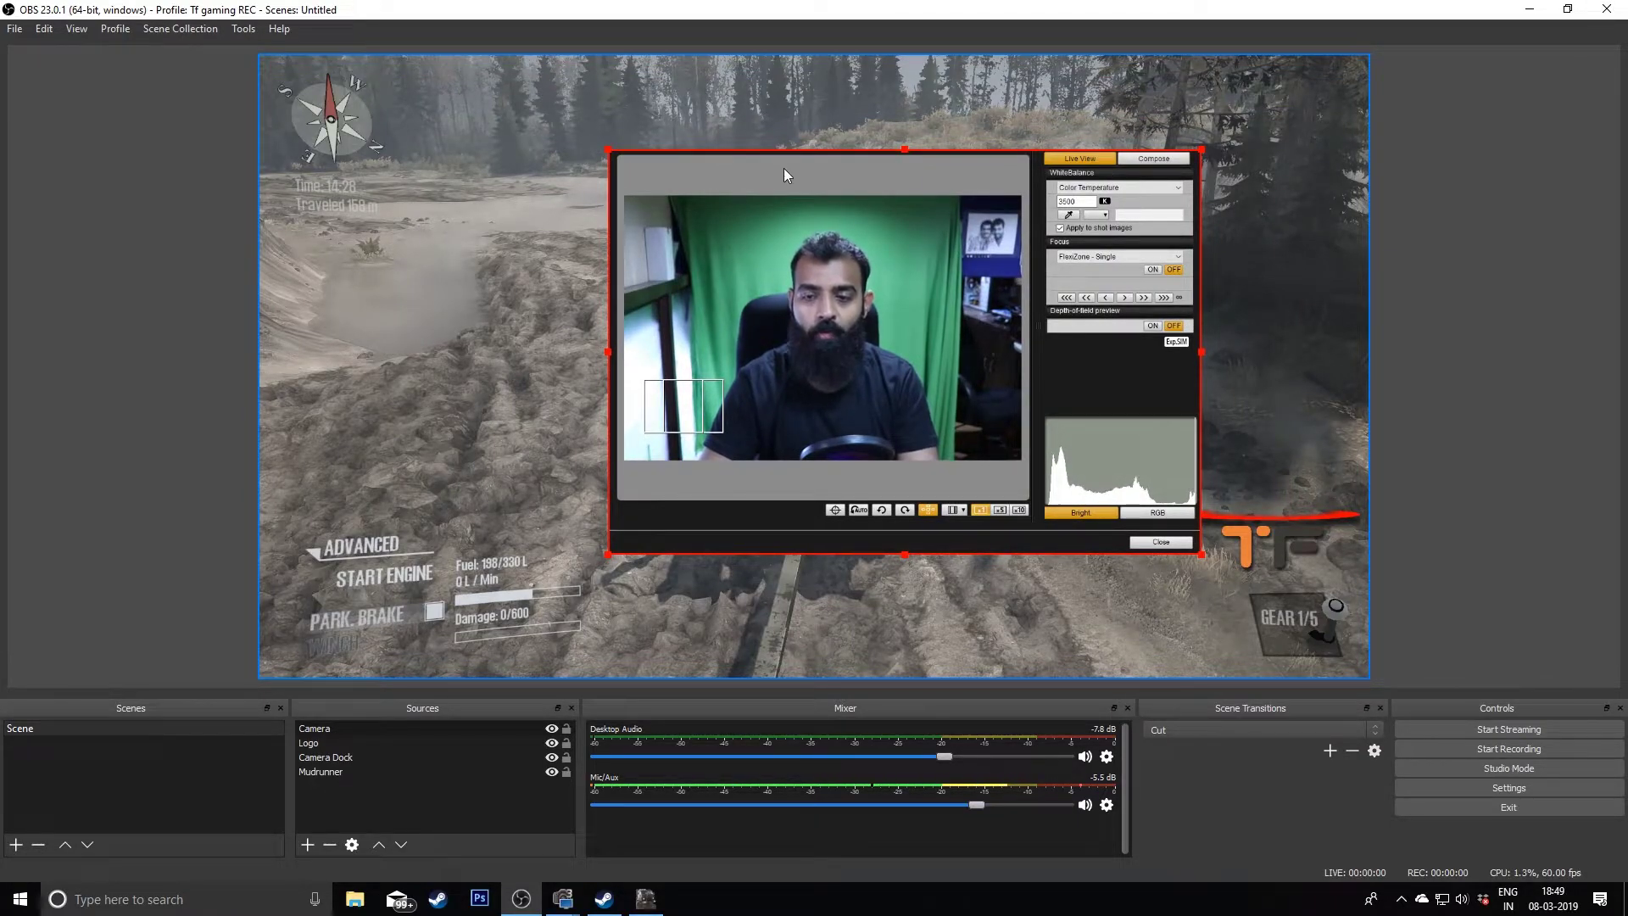
pyautogui.moveTo(837, 298)
pyautogui.mouseDown()
pyautogui.moveTo(816, 250)
pyautogui.moveTo(840, 288)
pyautogui.mouseUp()
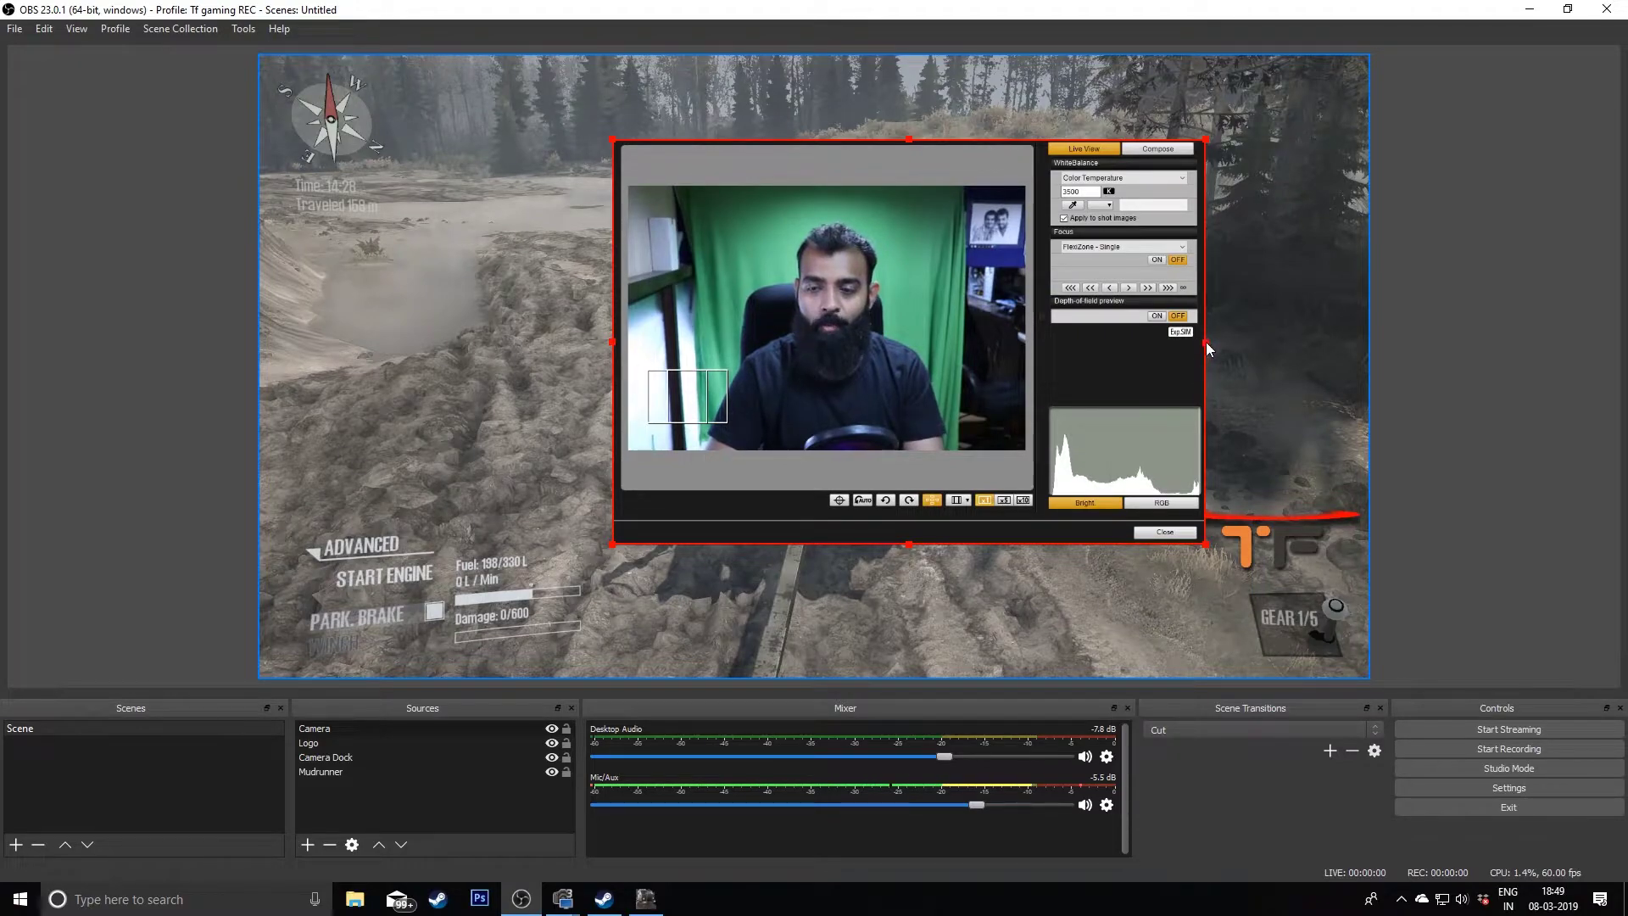
pyautogui.moveTo(1206, 543); pyautogui.dragTo(1053, 521)
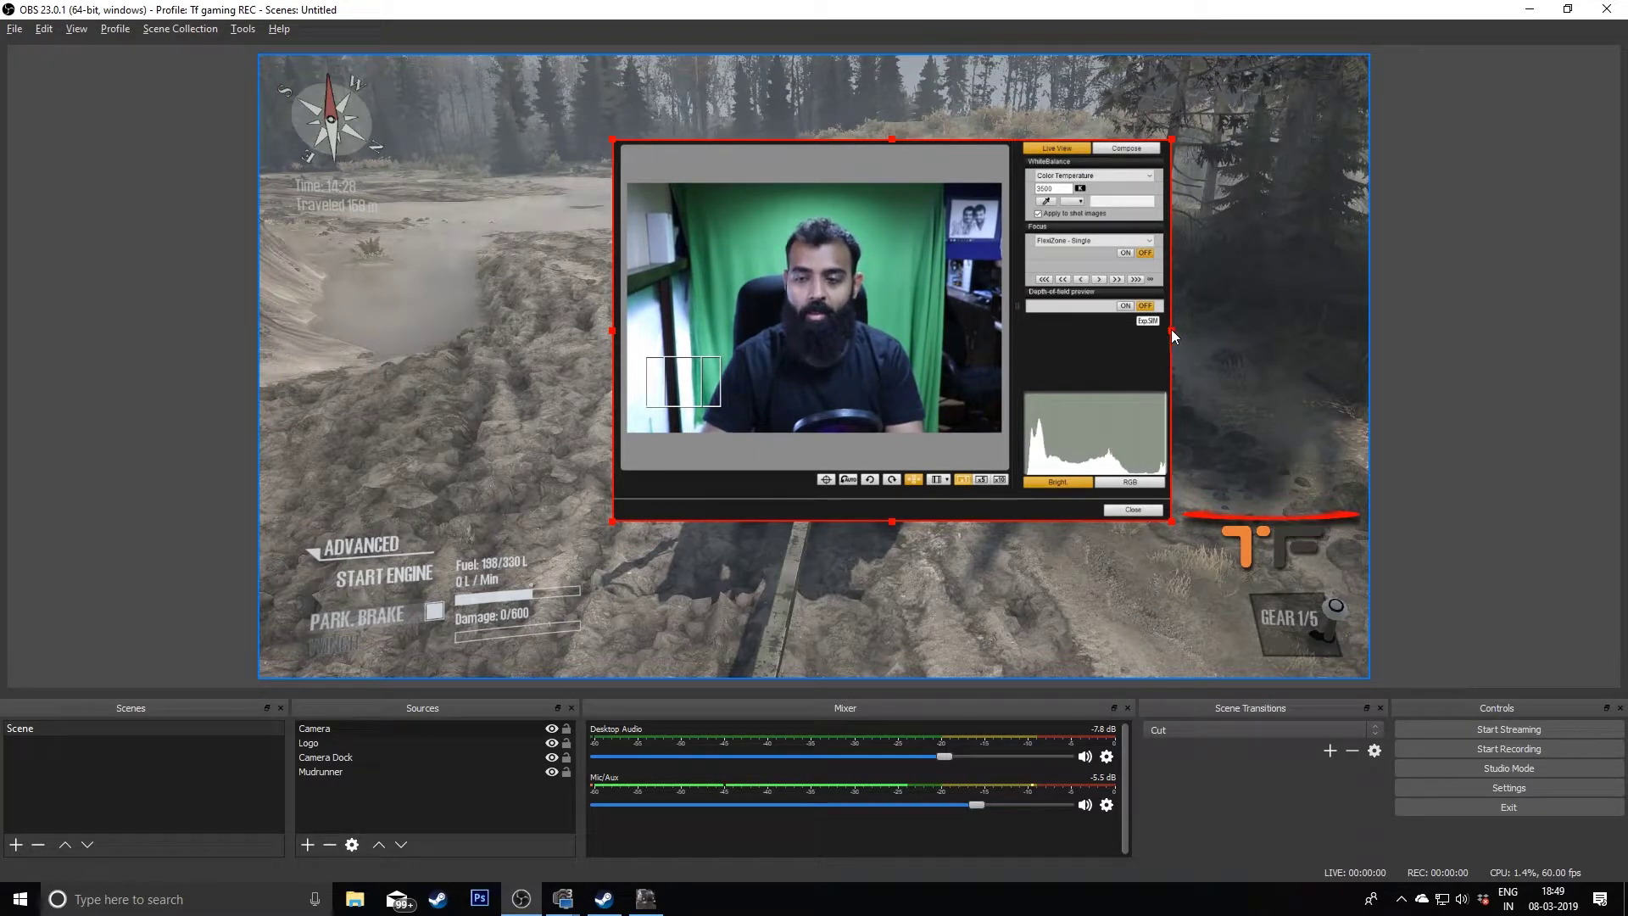
# - Crop all four sides of the Camera capture so only the presenter against the green backdrop remains
pyautogui.moveTo(1172, 329); pyautogui.dragTo(892, 338)
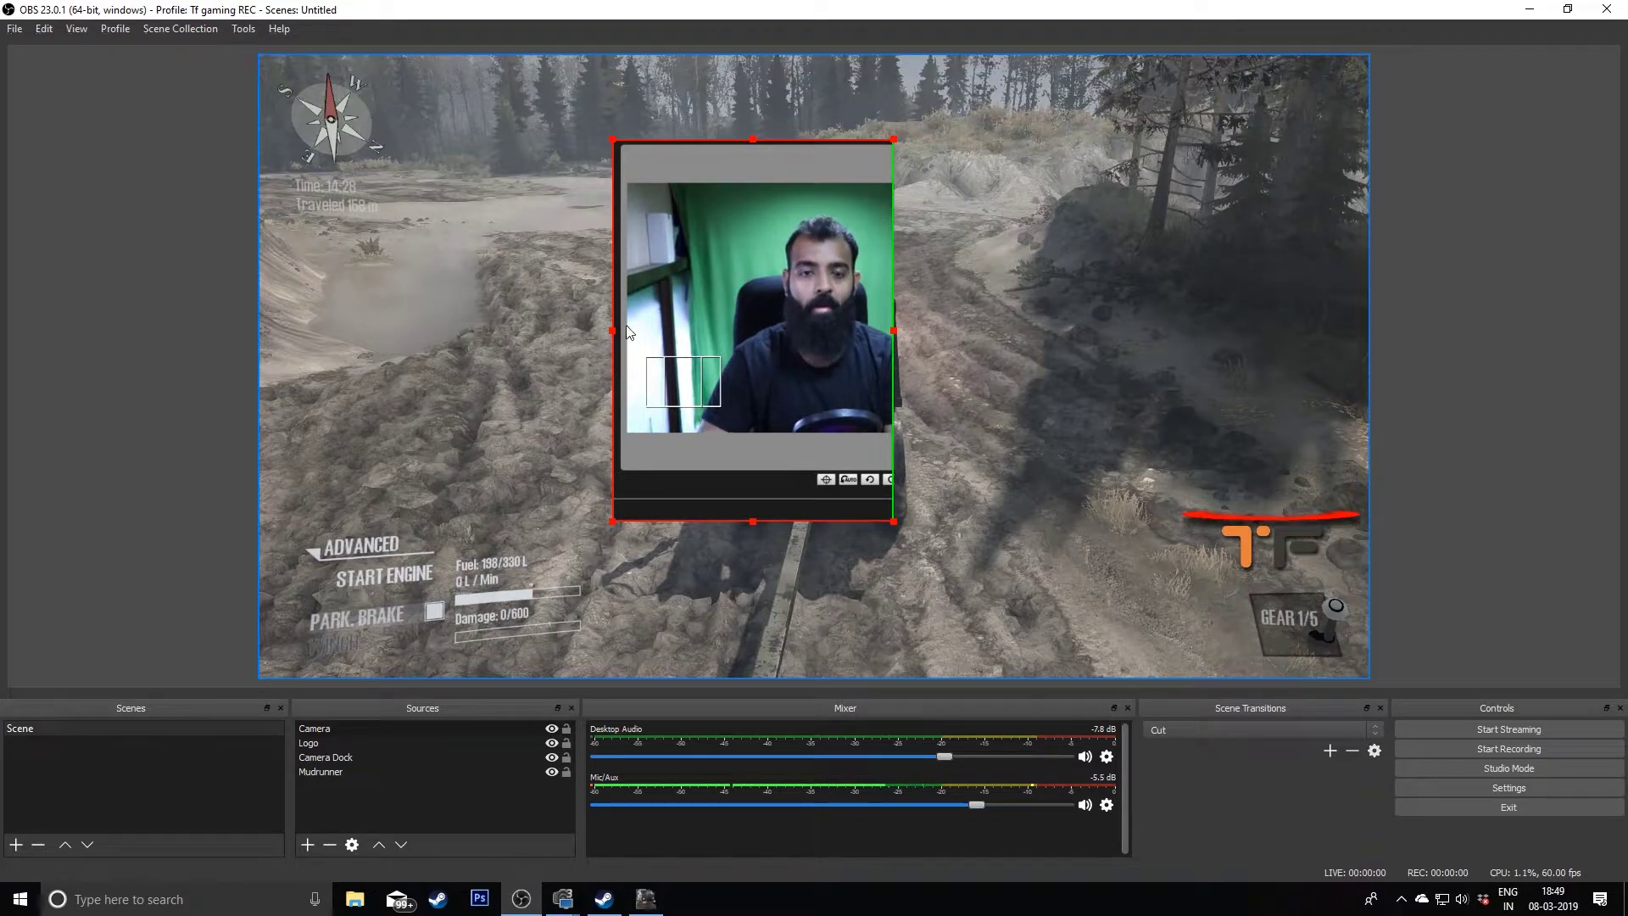
pyautogui.moveTo(612, 332); pyautogui.dragTo(717, 338)
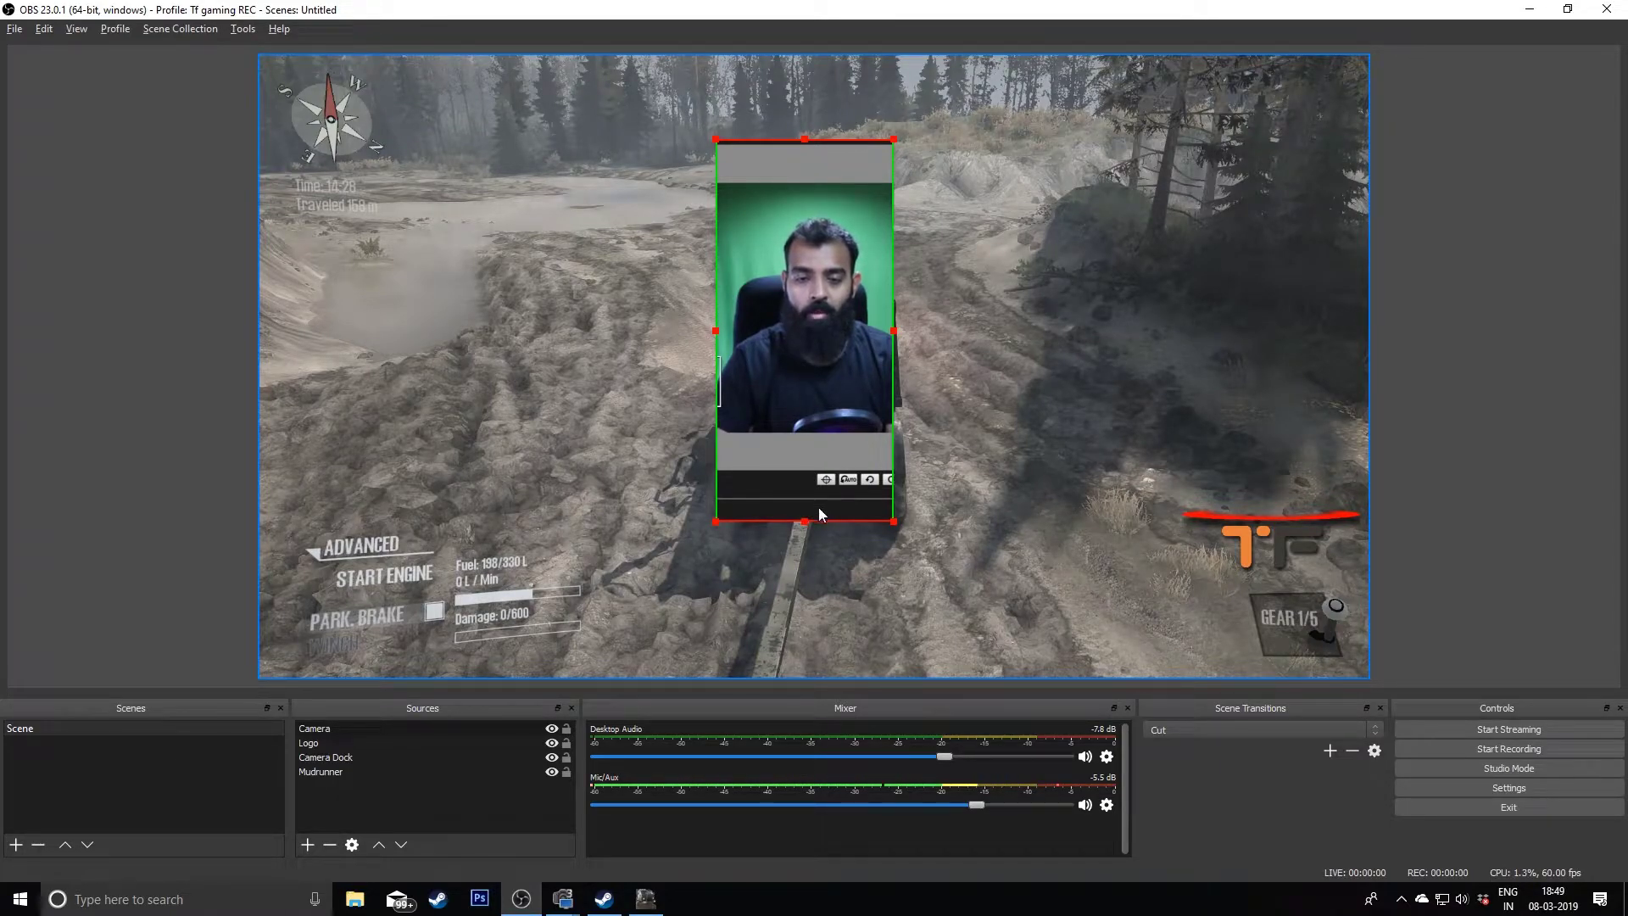
pyautogui.moveTo(805, 520); pyautogui.dragTo(821, 398)
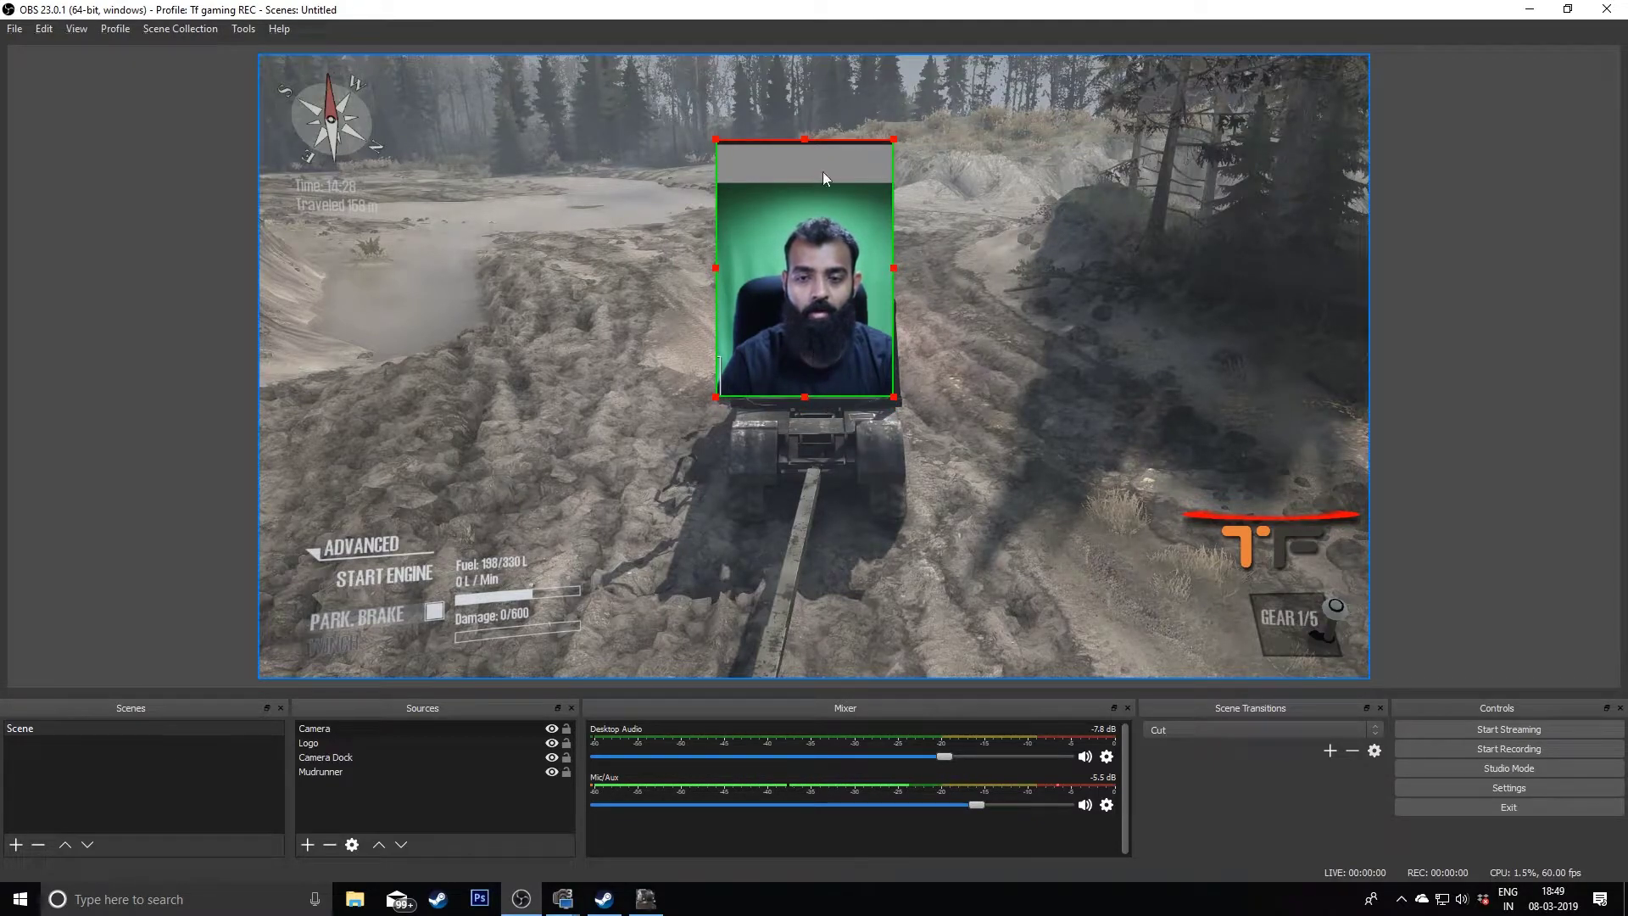
pyautogui.moveTo(806, 138); pyautogui.dragTo(805, 203)
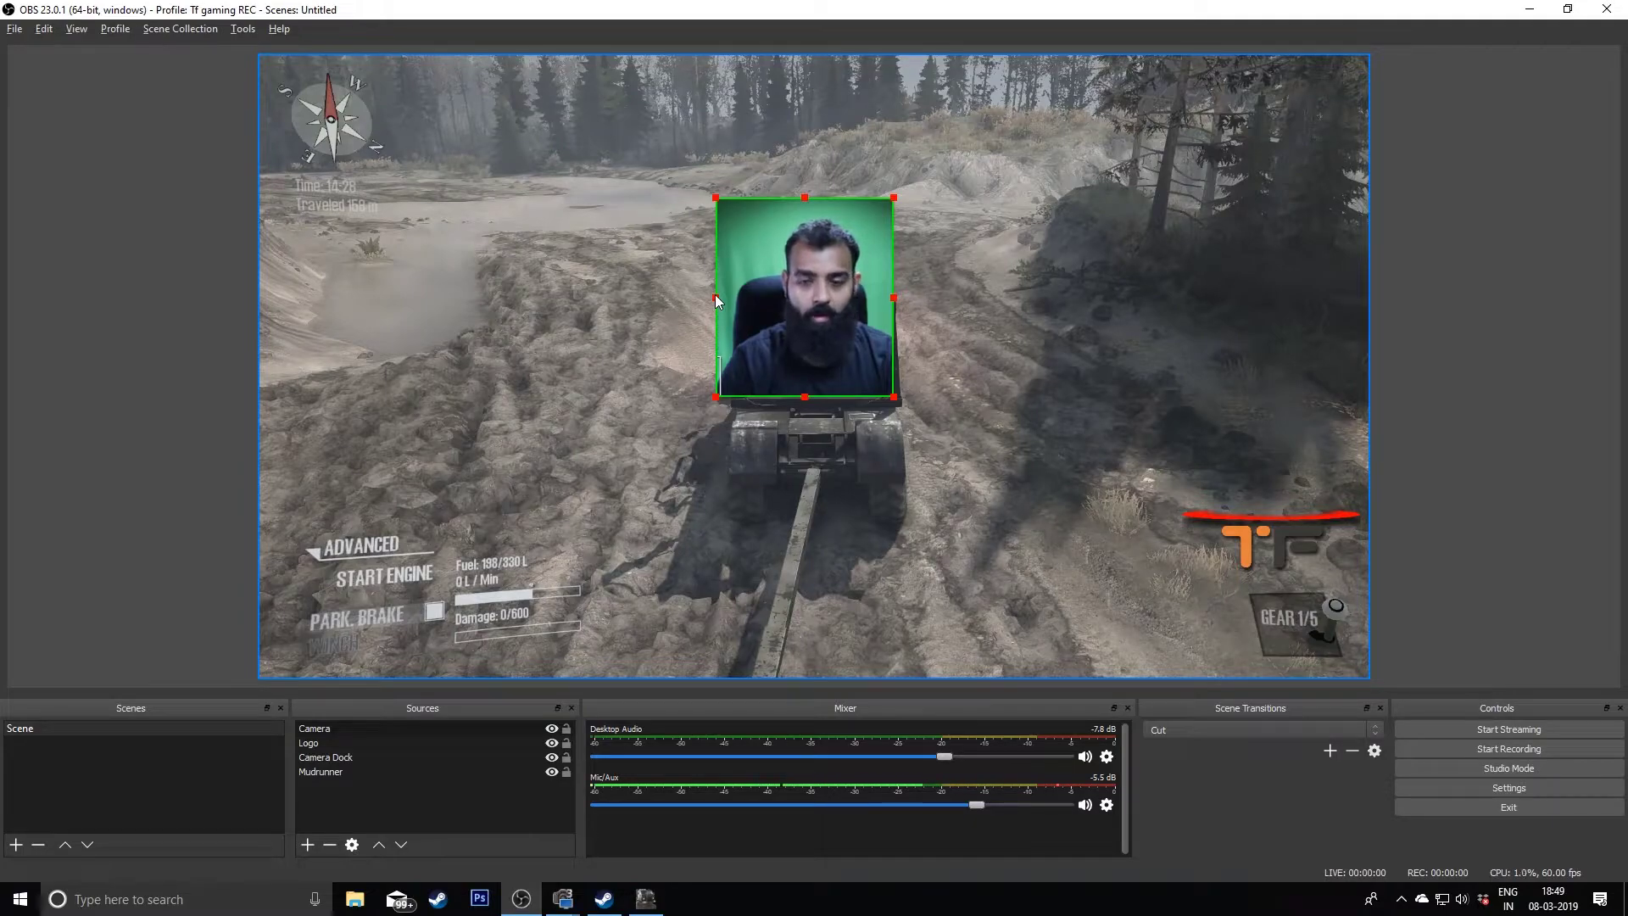
pyautogui.moveTo(715, 295); pyautogui.dragTo(721, 296)
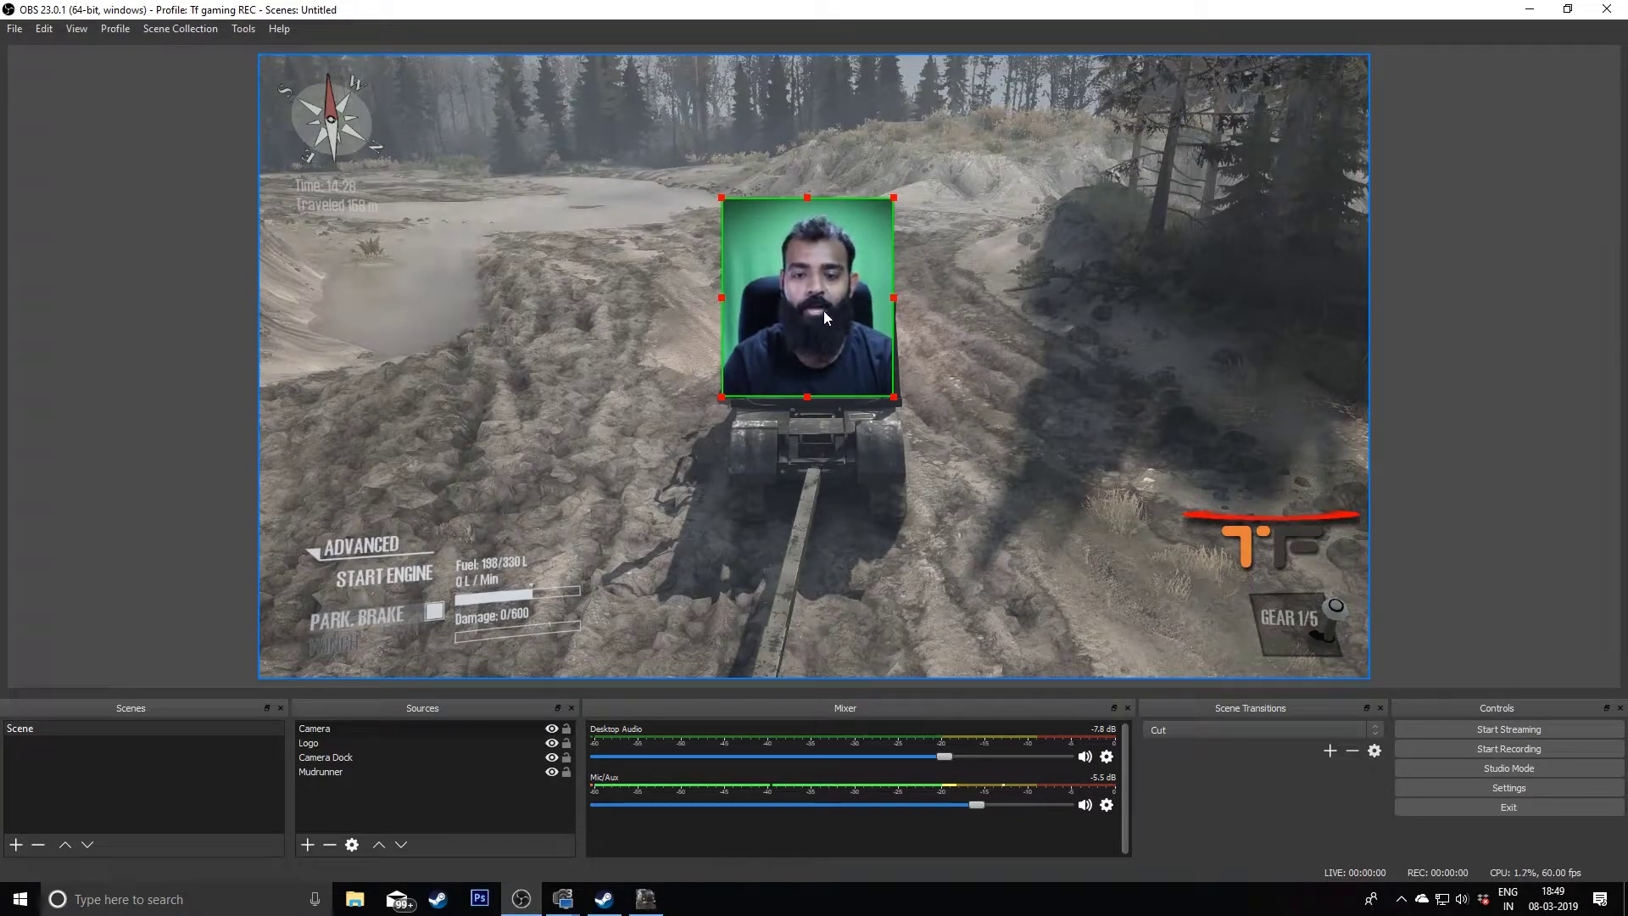
# - Move the cropped Camera onto the red Camera Dock bar and shrink it to about one eighth of the canvas width
pyautogui.moveTo(807, 294); pyautogui.dragTo(1270, 399)
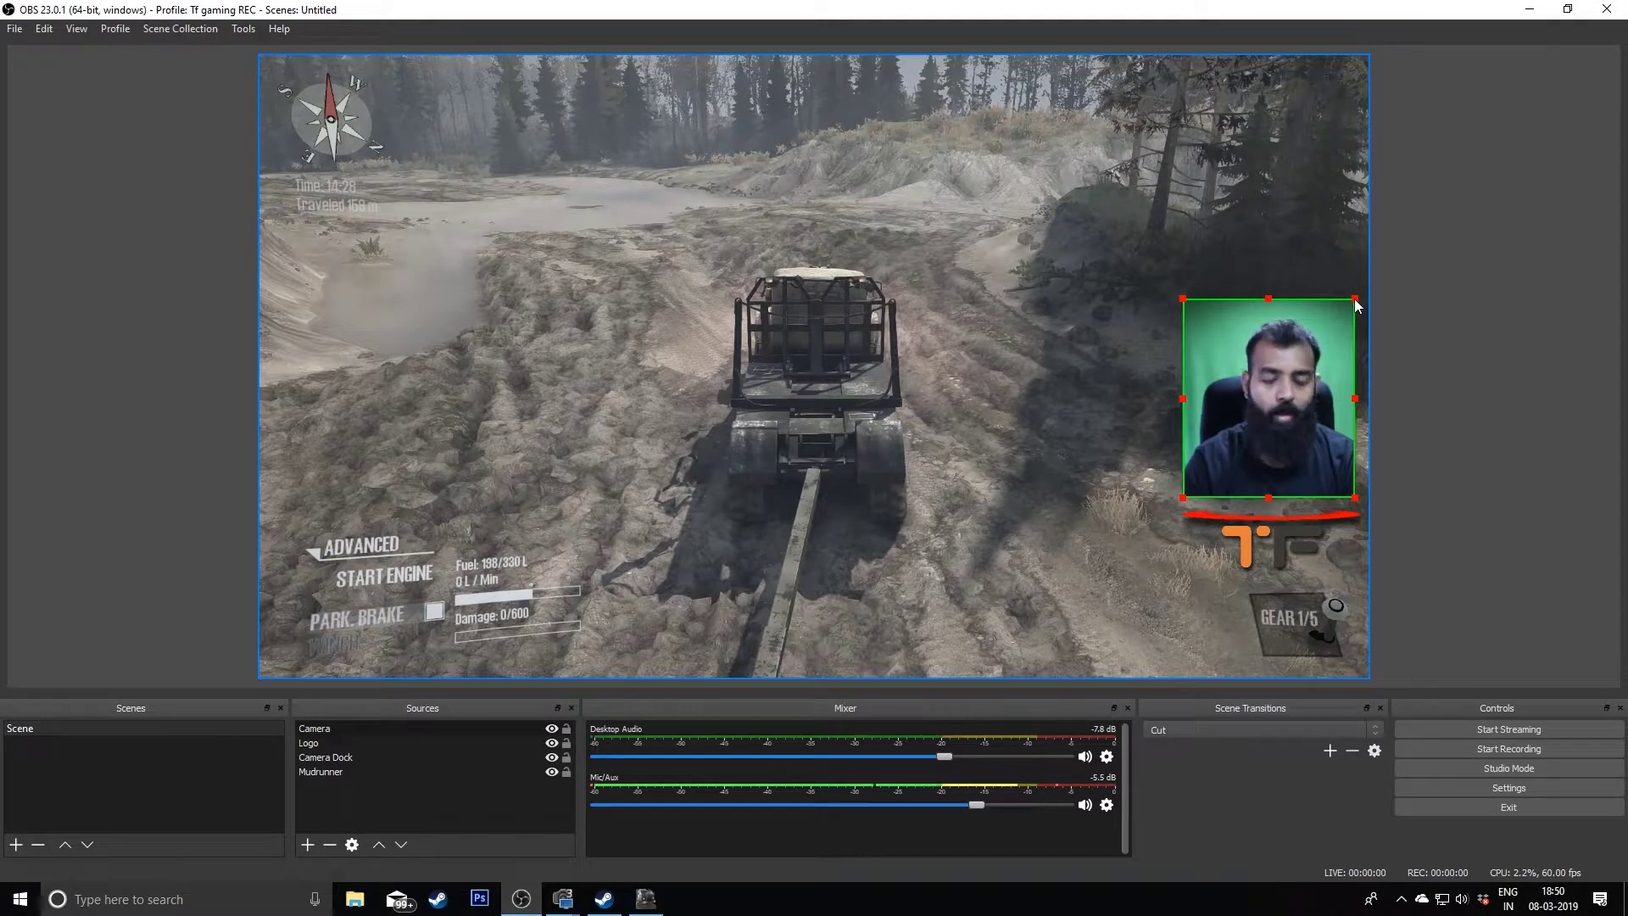
pyautogui.moveTo(1355, 301); pyautogui.dragTo(1328, 341)
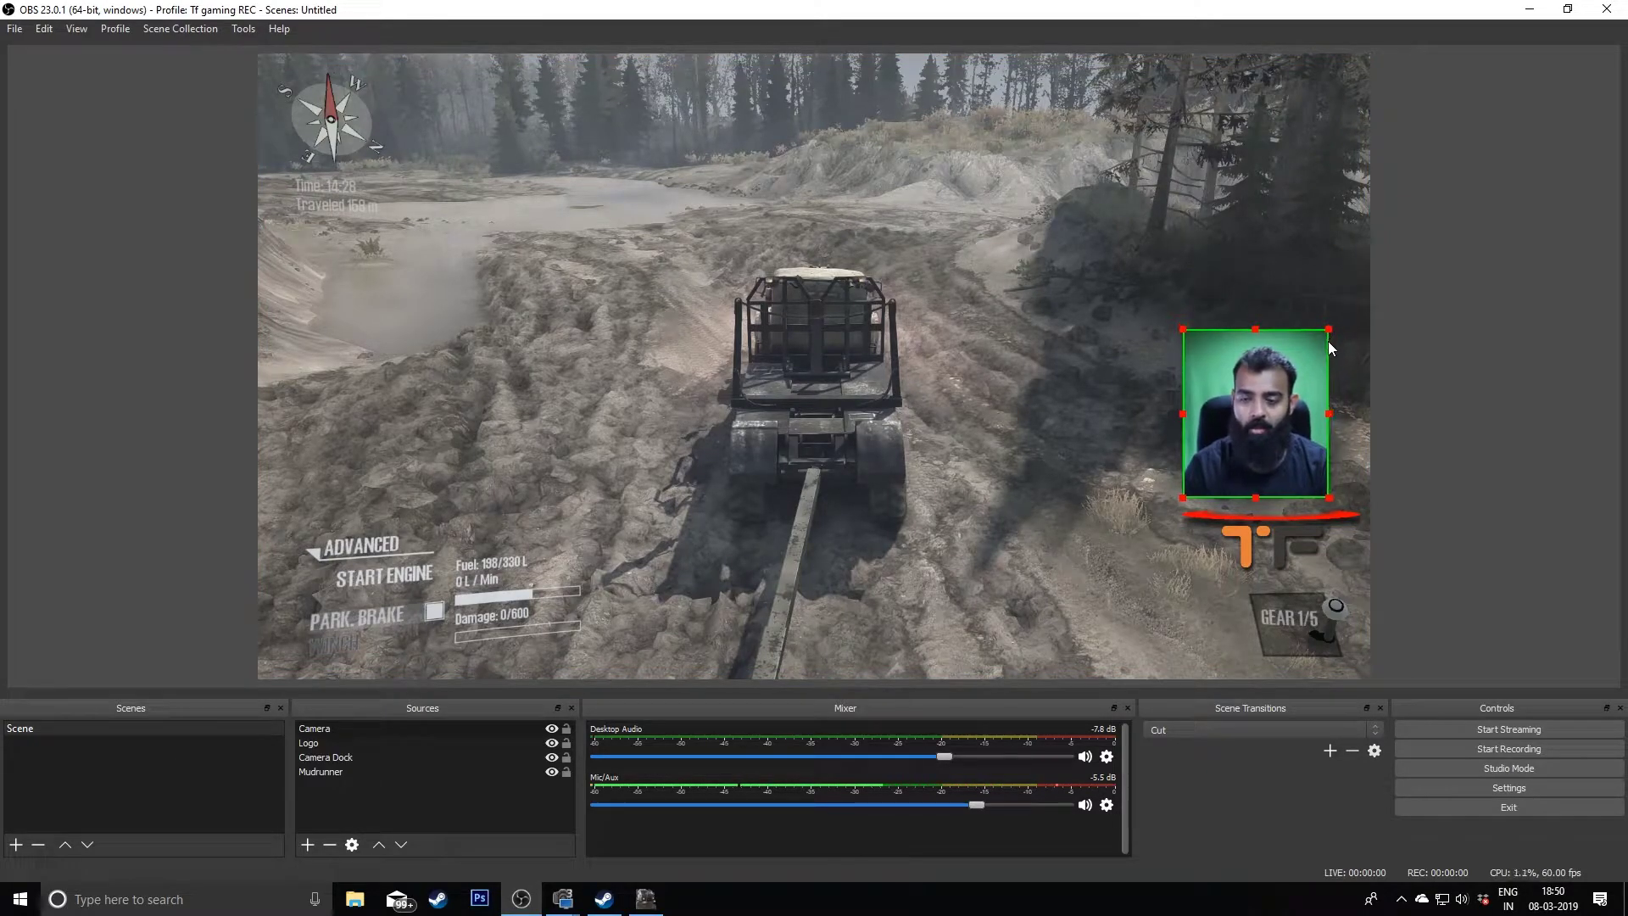
pyautogui.moveTo(1248, 429); pyautogui.dragTo(1266, 457)
pyautogui.moveTo(1346, 359); pyautogui.dragTo(1337, 368)
pyautogui.moveTo(1262, 420); pyautogui.dragTo(1264, 421)
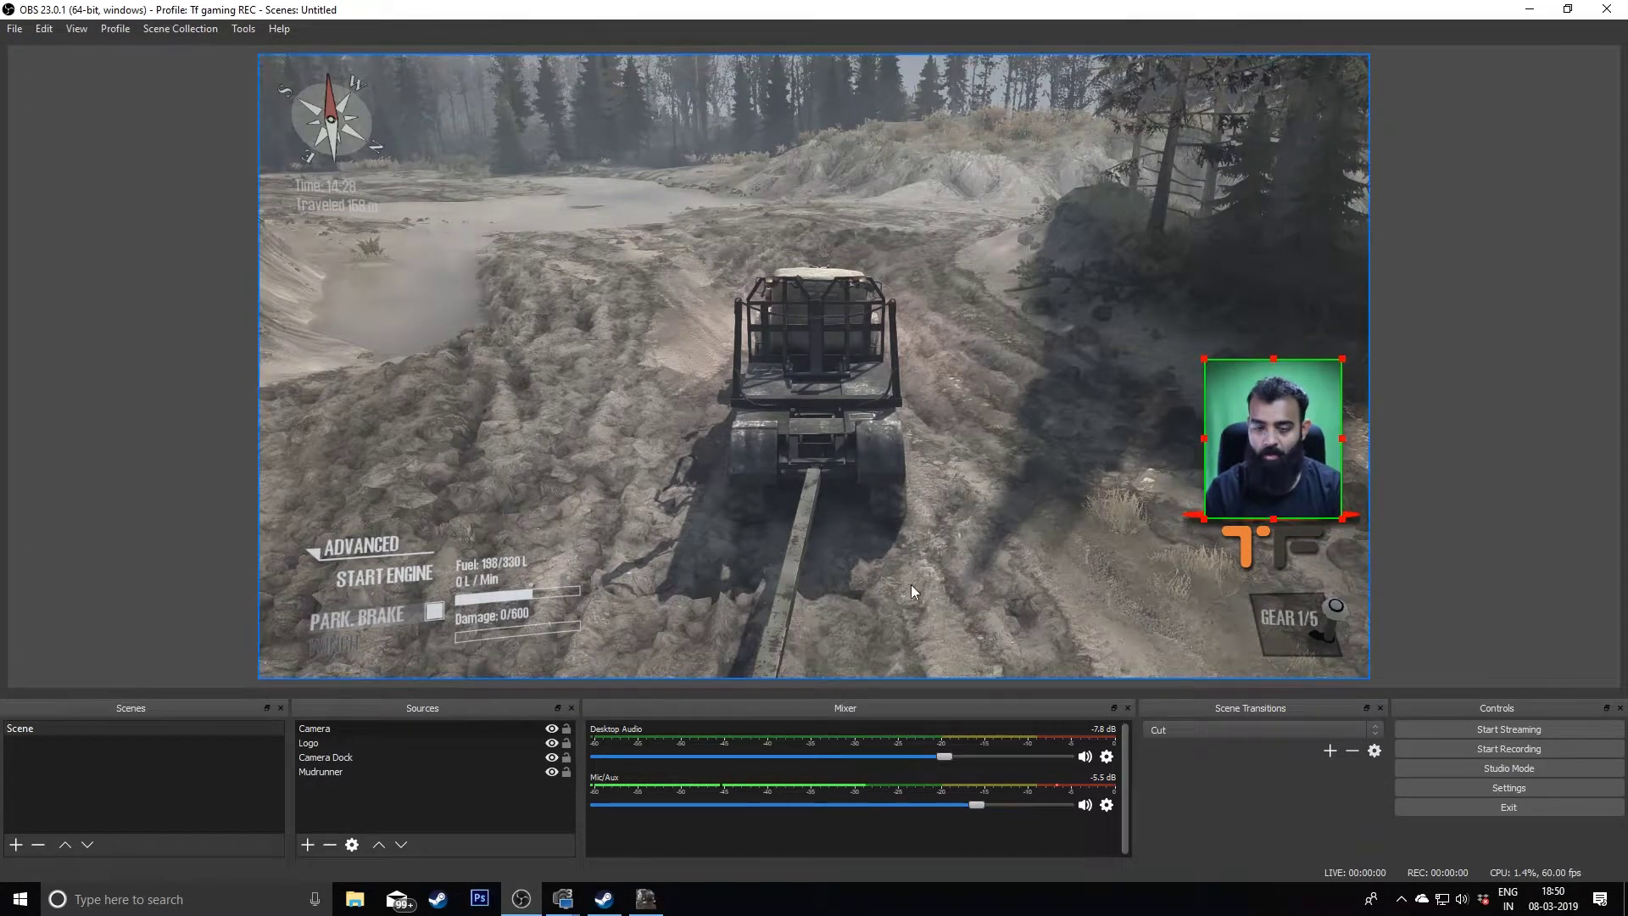
# - Reorder the sources so Camera lies beneath Logo and Camera Dock but above Mudrunner
pyautogui.click(350, 731)
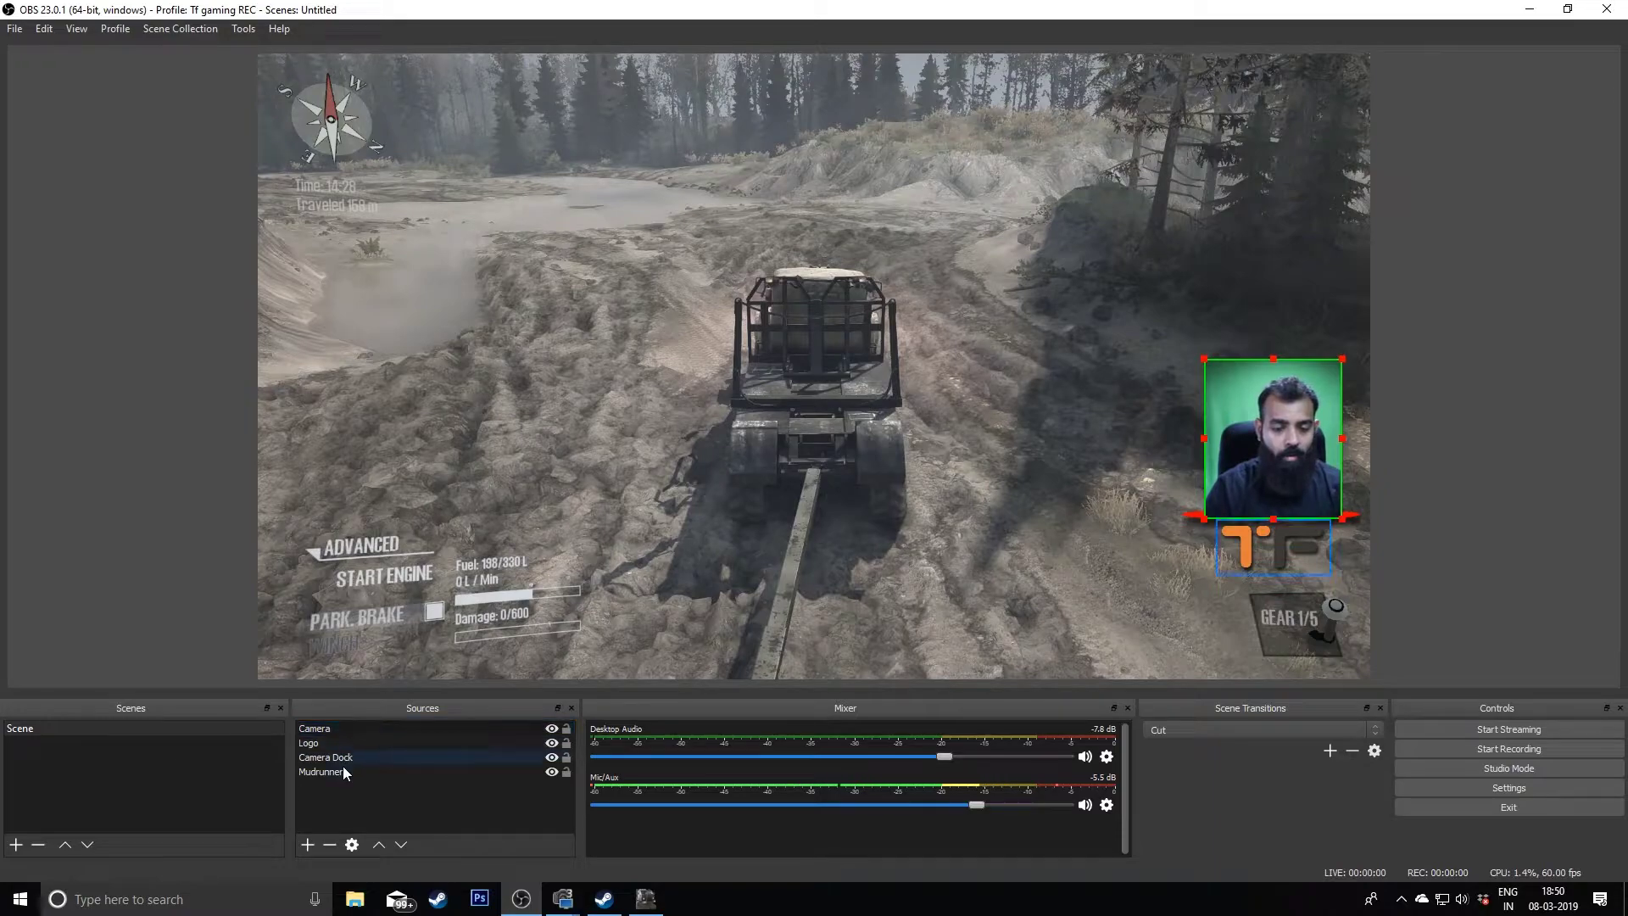
pyautogui.click(349, 731)
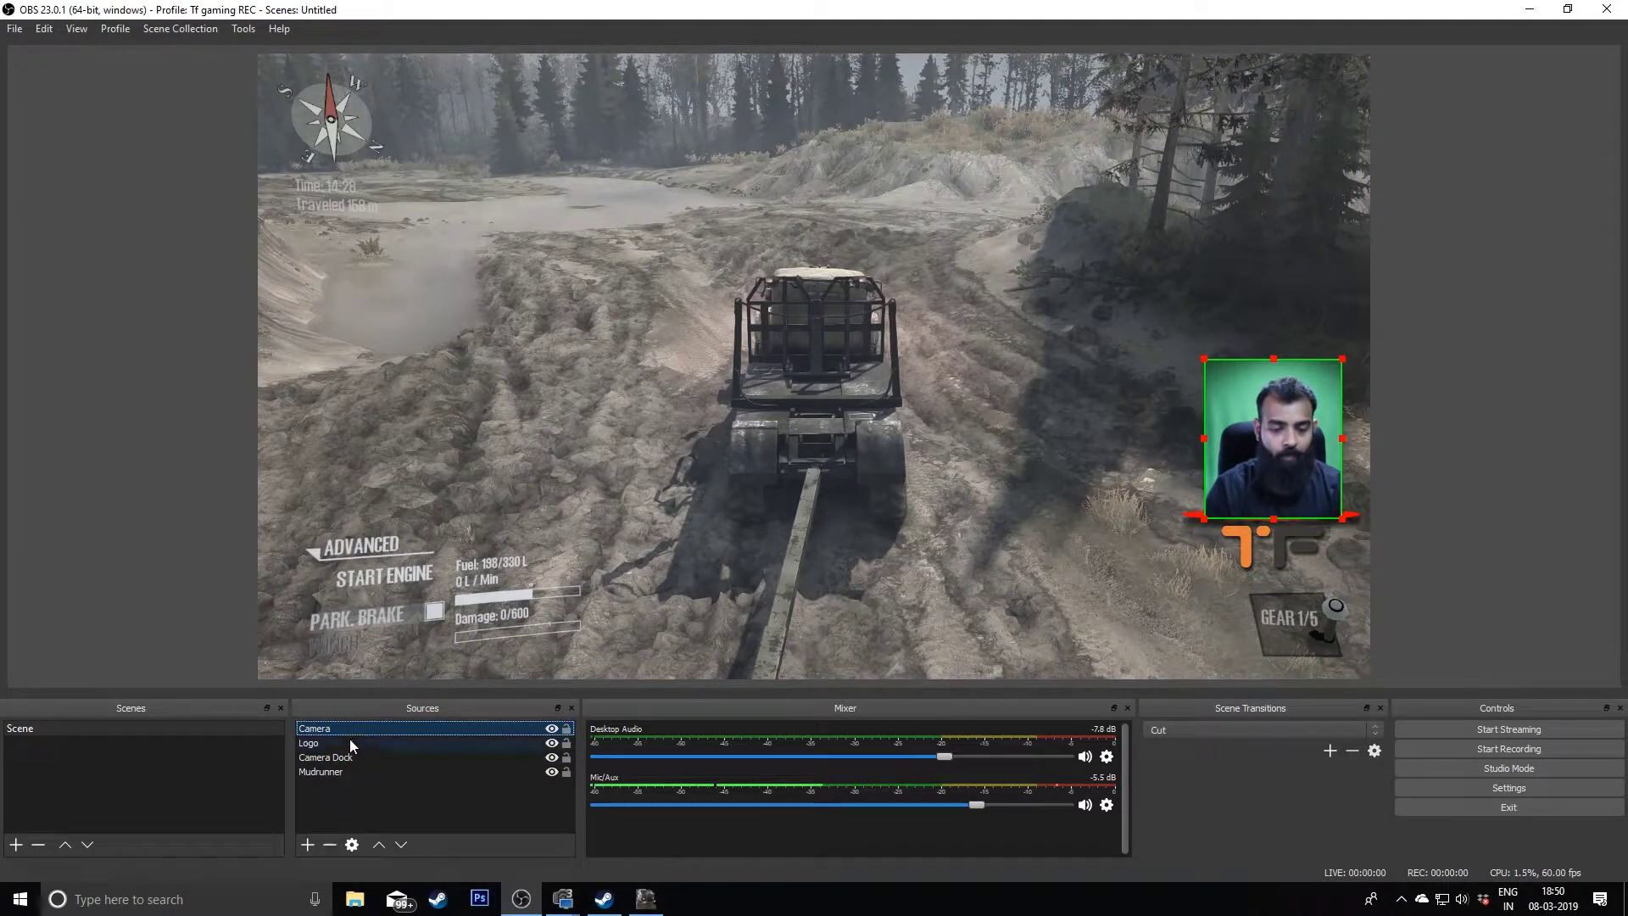
pyautogui.moveTo(349, 730); pyautogui.dragTo(350, 747)
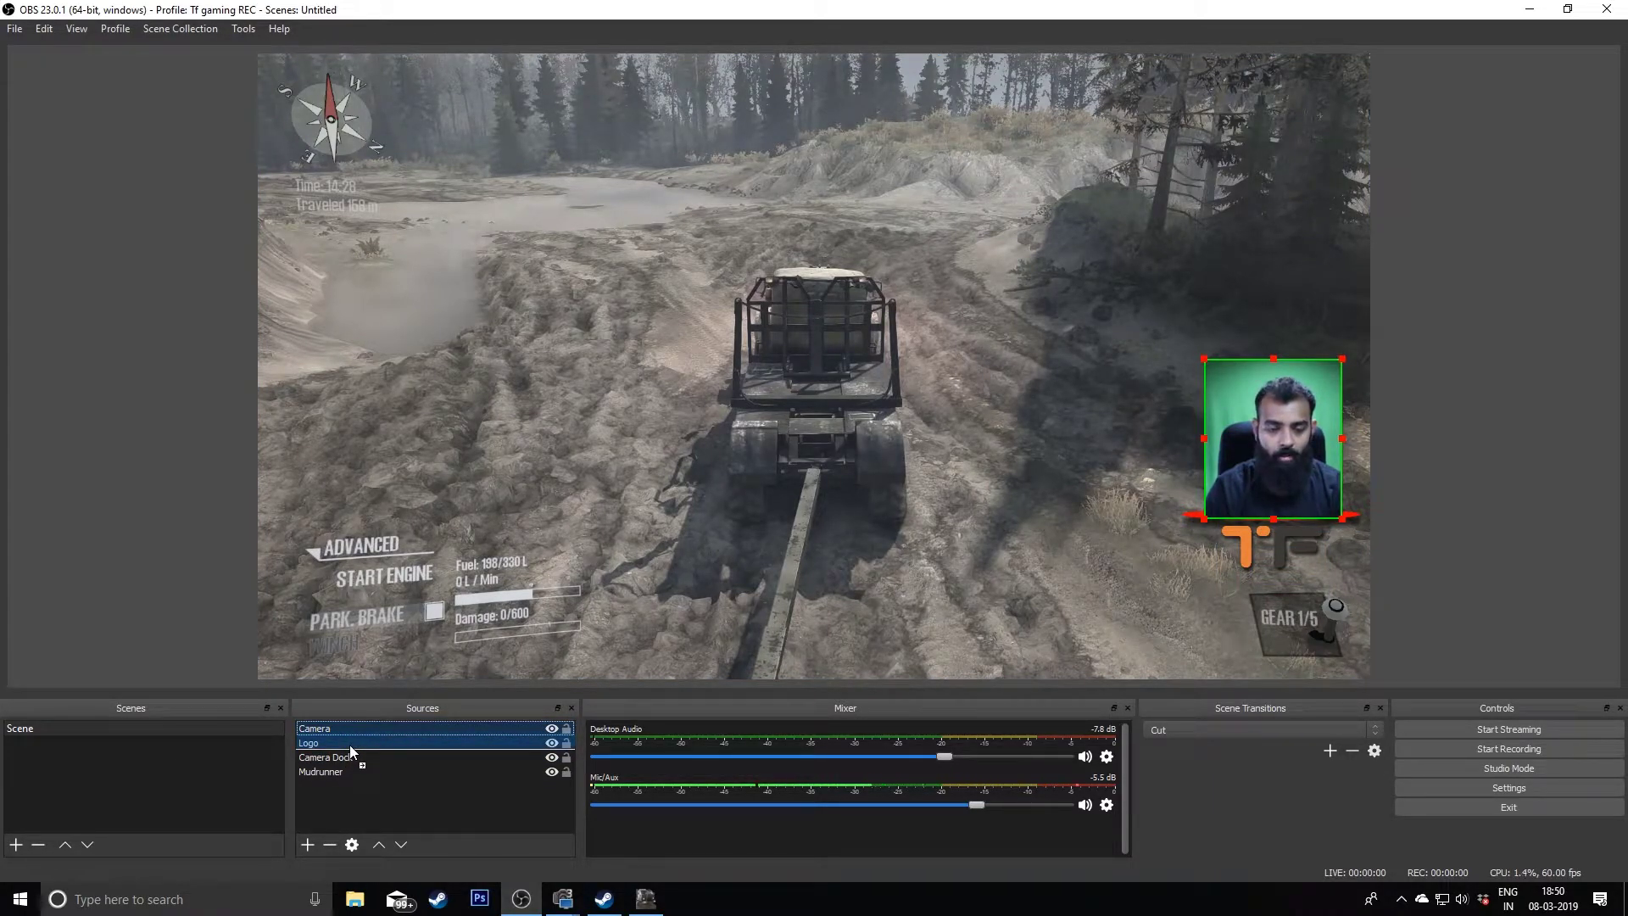
pyautogui.moveTo(350, 744); pyautogui.dragTo(349, 739)
pyautogui.click(1426, 521)
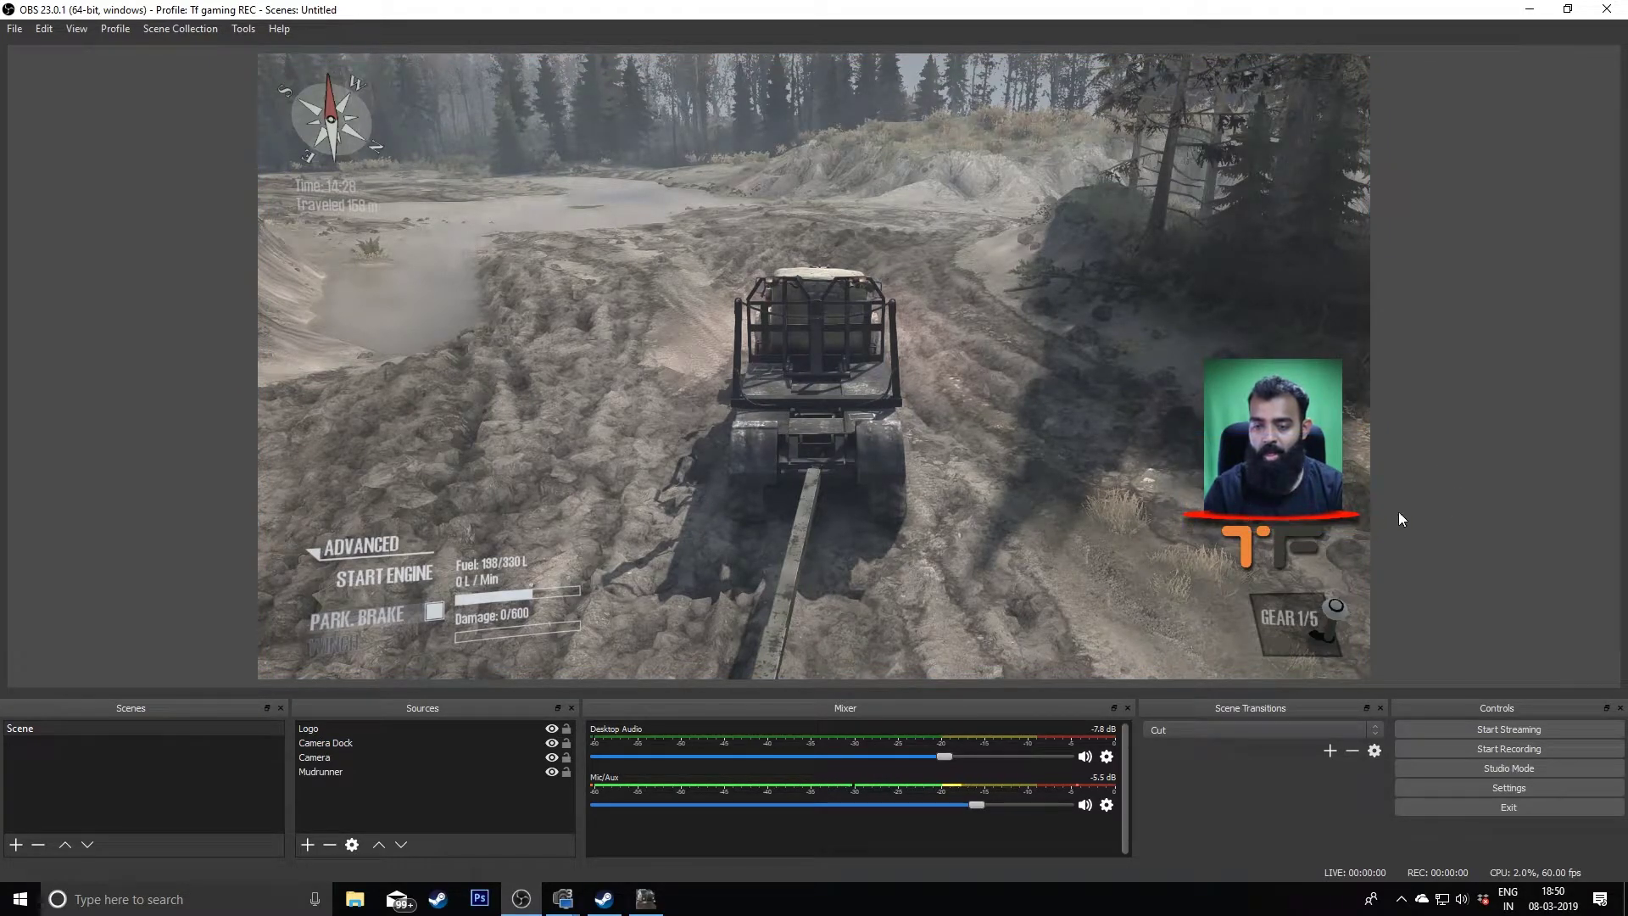
# - Shrink the Camera capture slightly further in two passes, keeping its lower edge on the red bar
pyautogui.click(1286, 497)
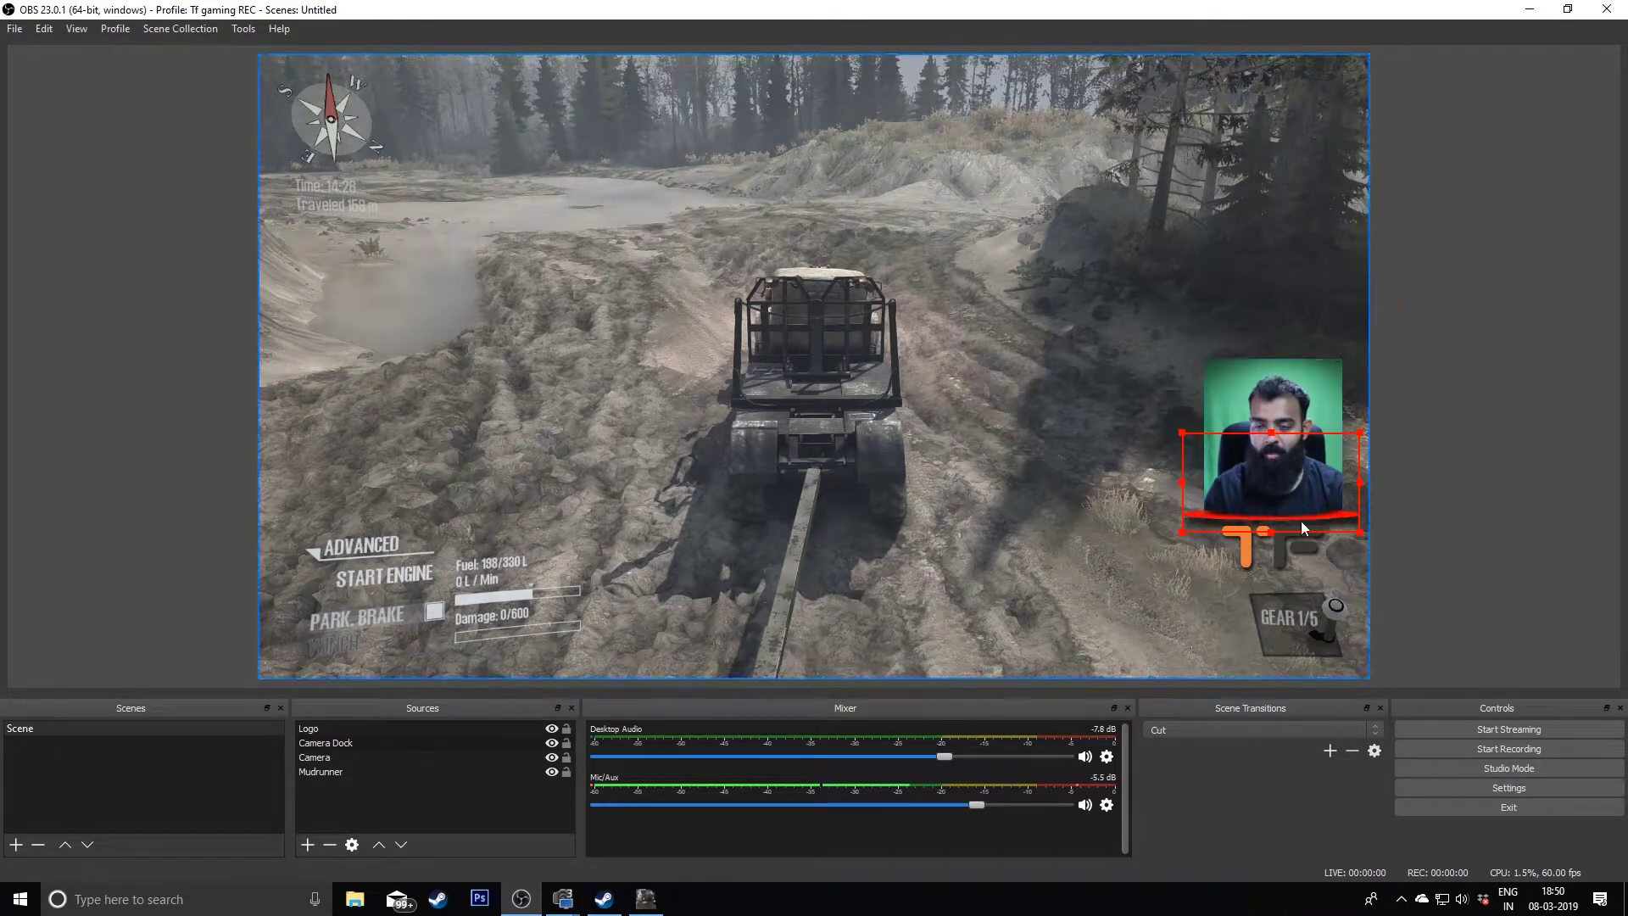
pyautogui.click(1503, 413)
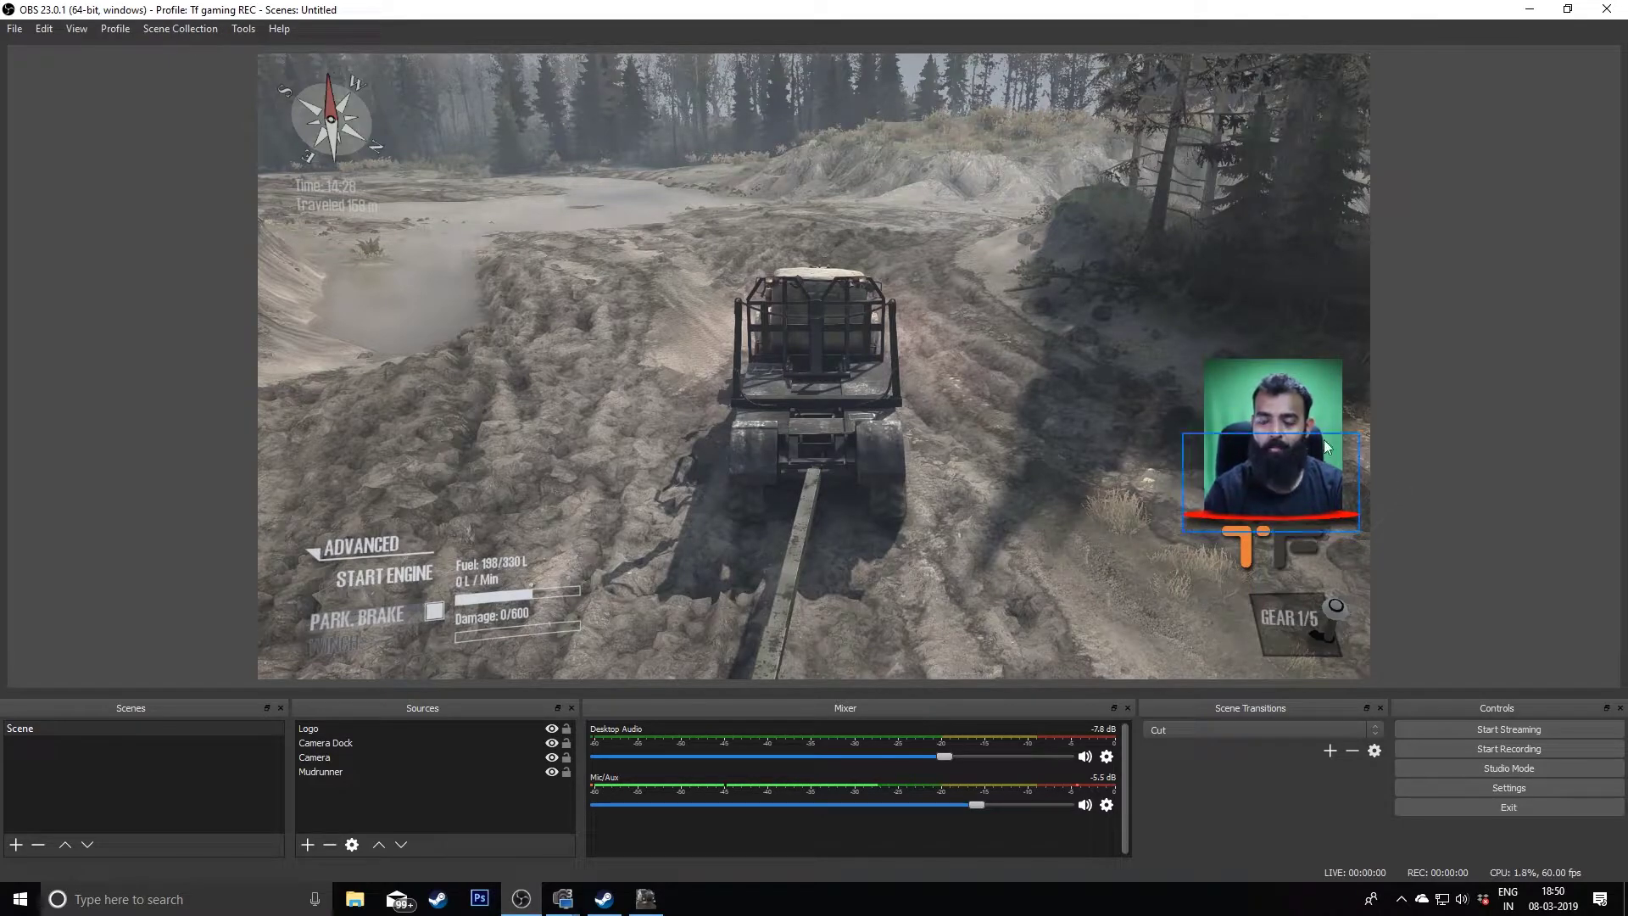
pyautogui.click(1311, 385)
pyautogui.moveTo(1347, 363); pyautogui.dragTo(1339, 369)
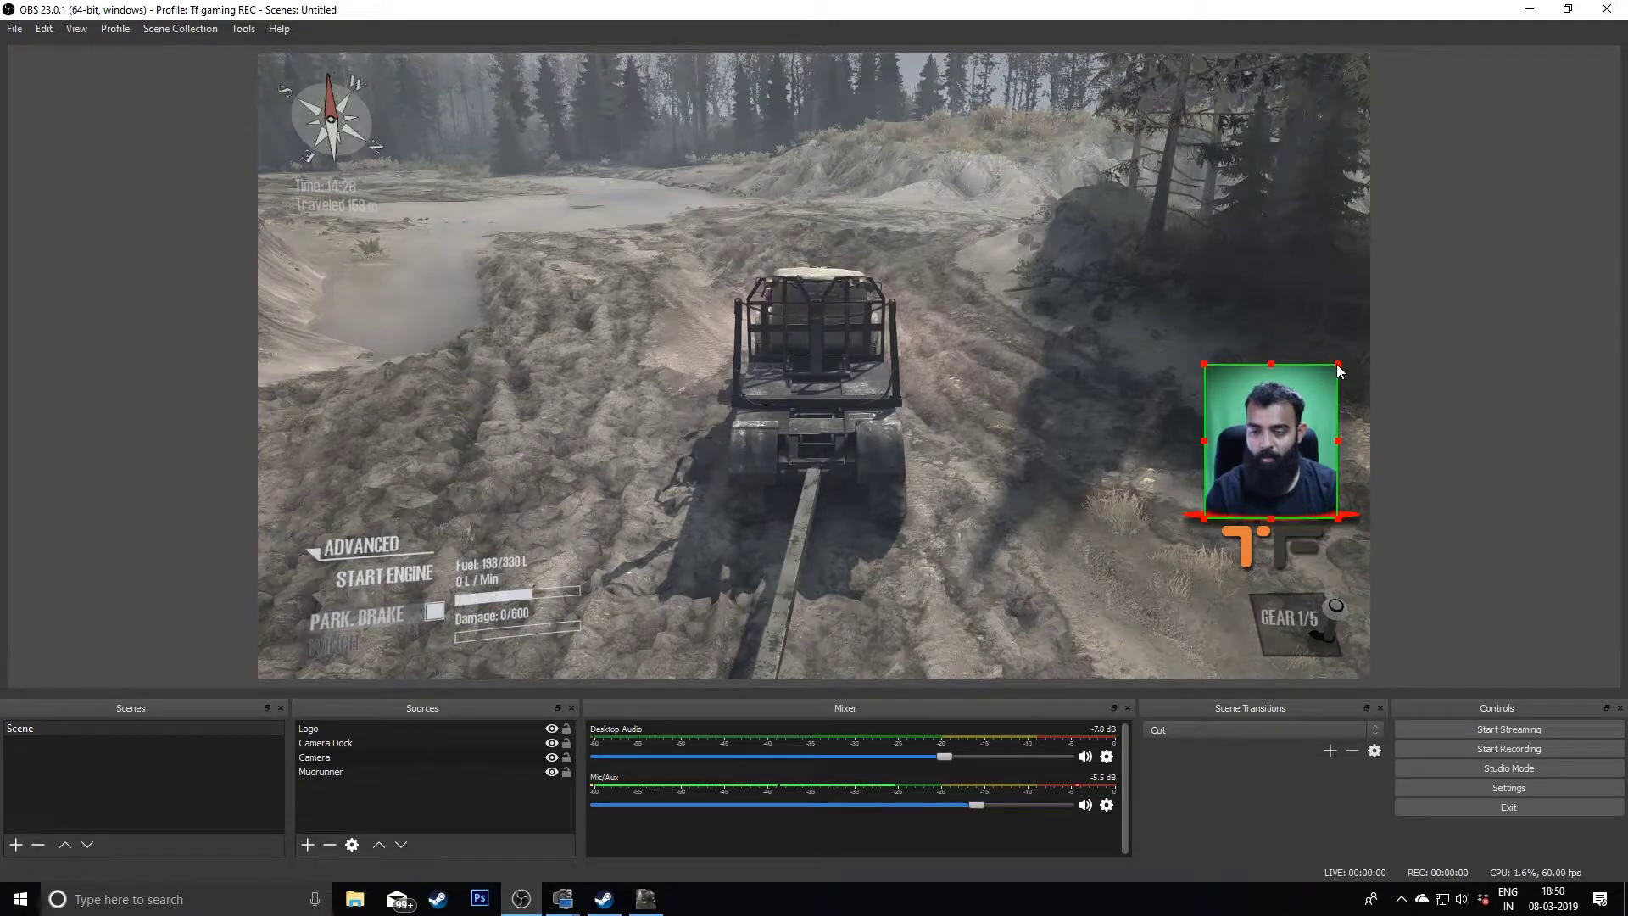
pyautogui.click(1423, 356)
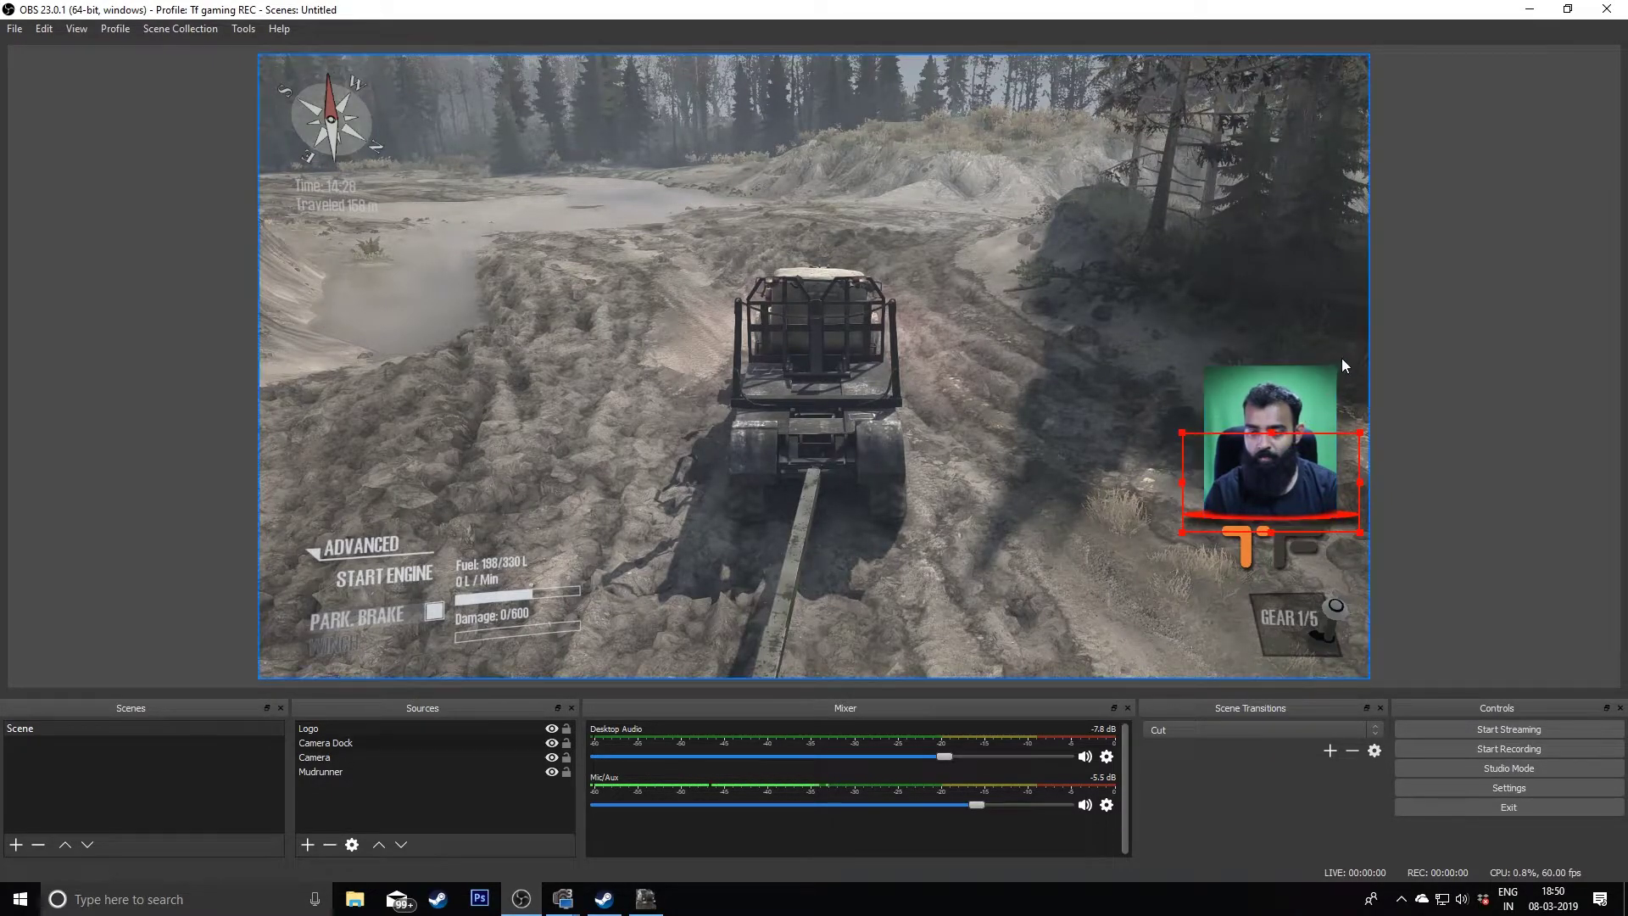
pyautogui.click(1316, 406)
pyautogui.moveTo(1337, 376); pyautogui.dragTo(1333, 384)
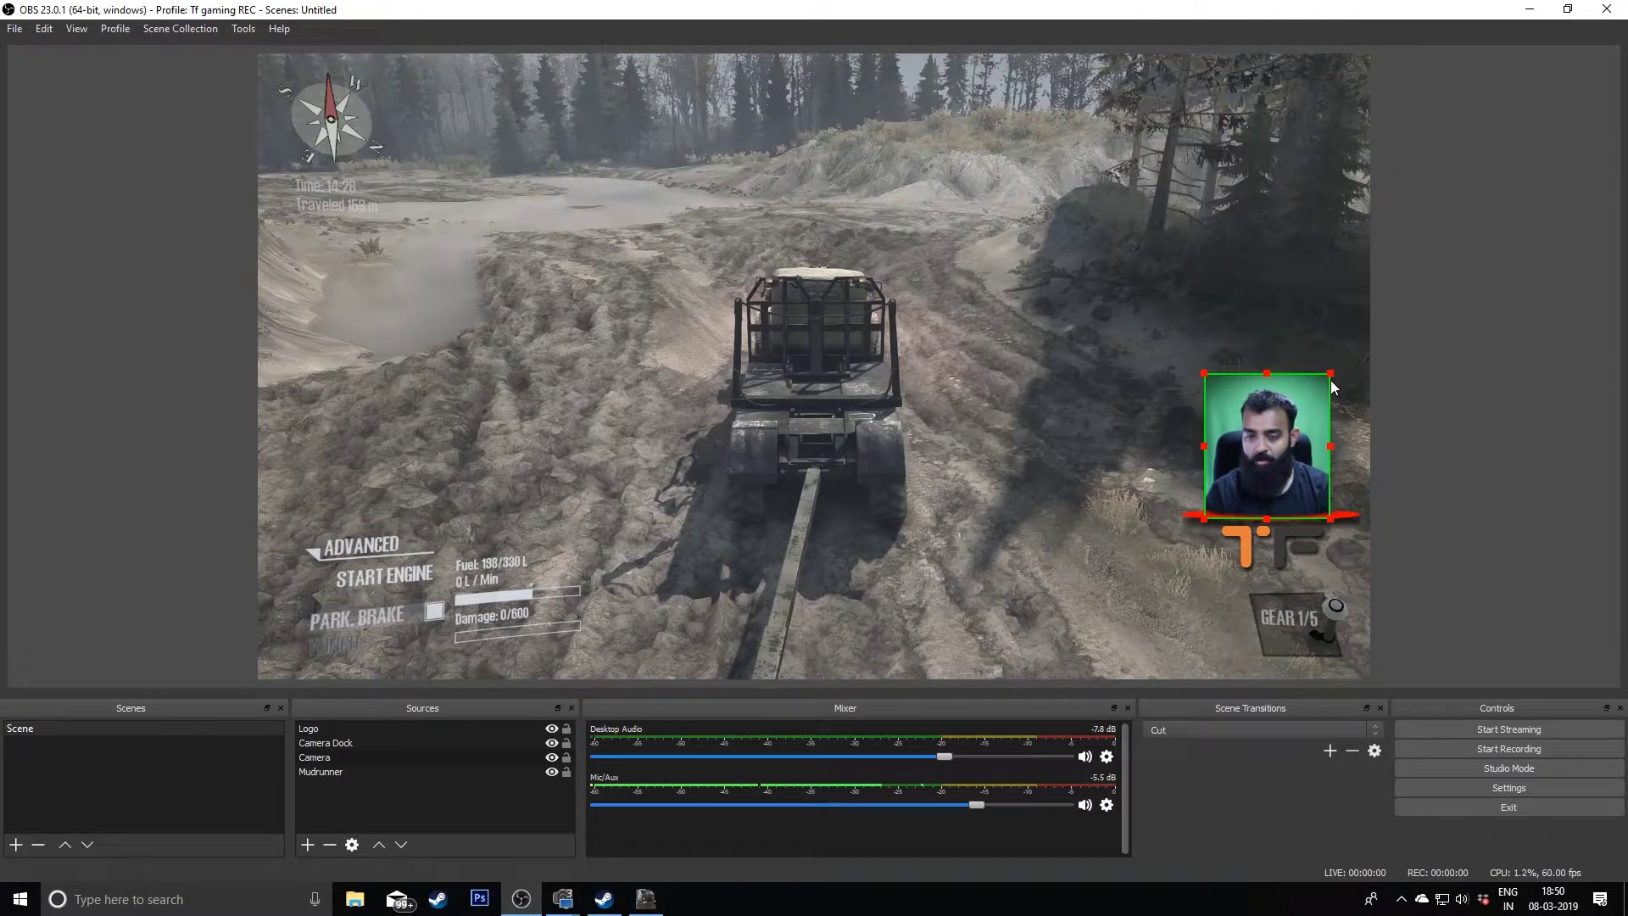
pyautogui.click(1443, 380)
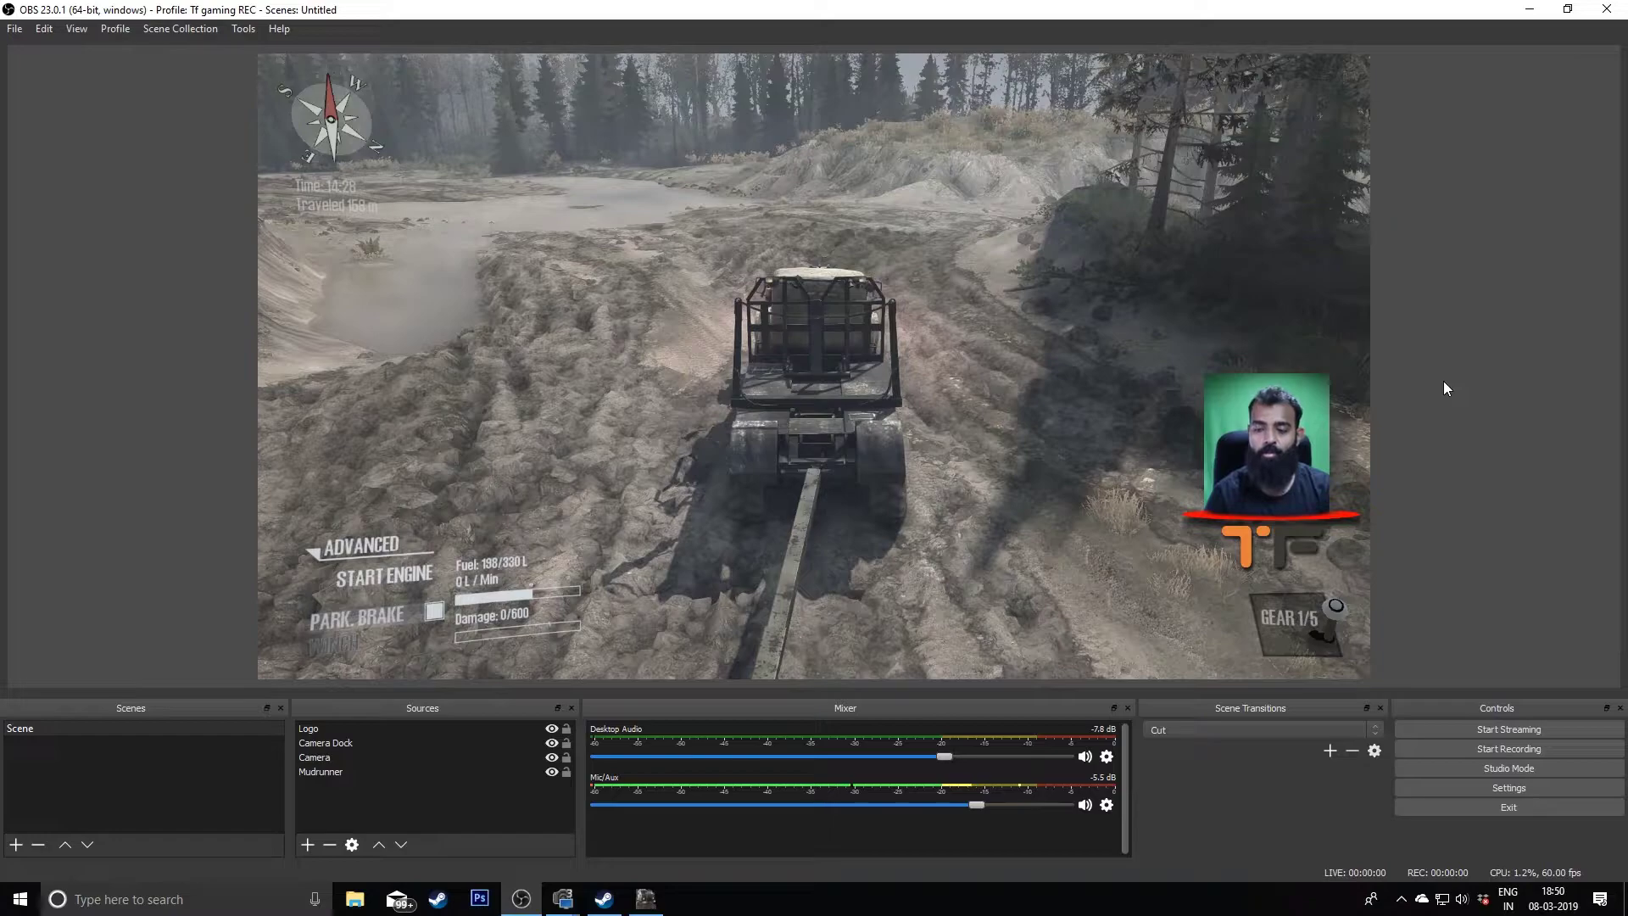
# - Shift the Camera capture slightly to the right to centre it over the red bar, and deselect it
pyautogui.click(1303, 449)
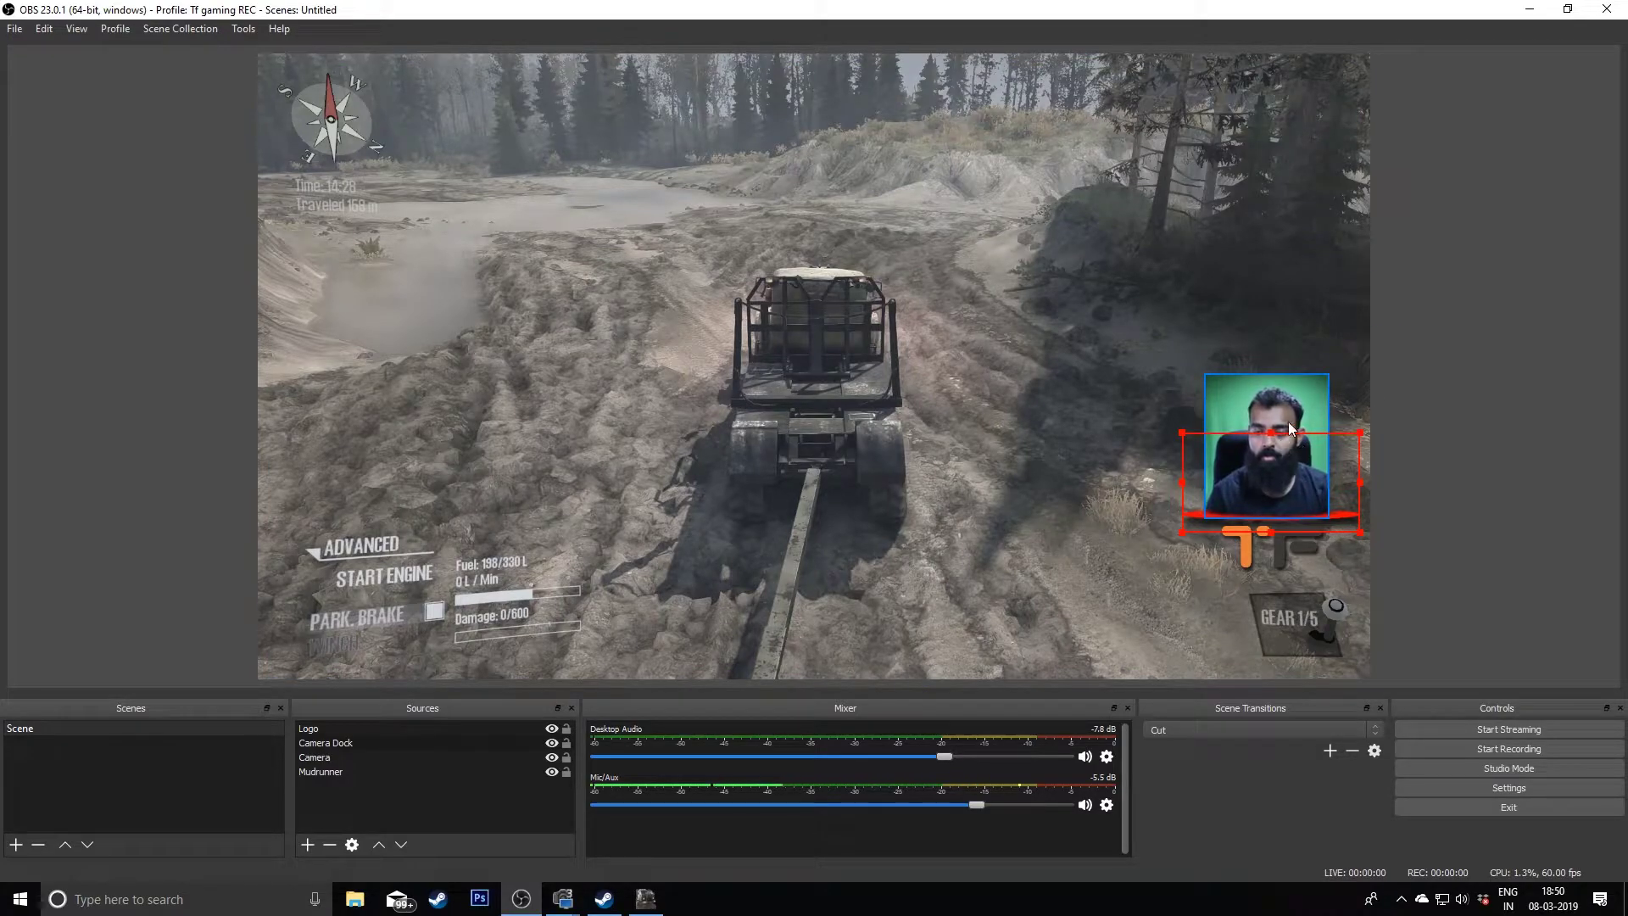
pyautogui.click(1290, 412)
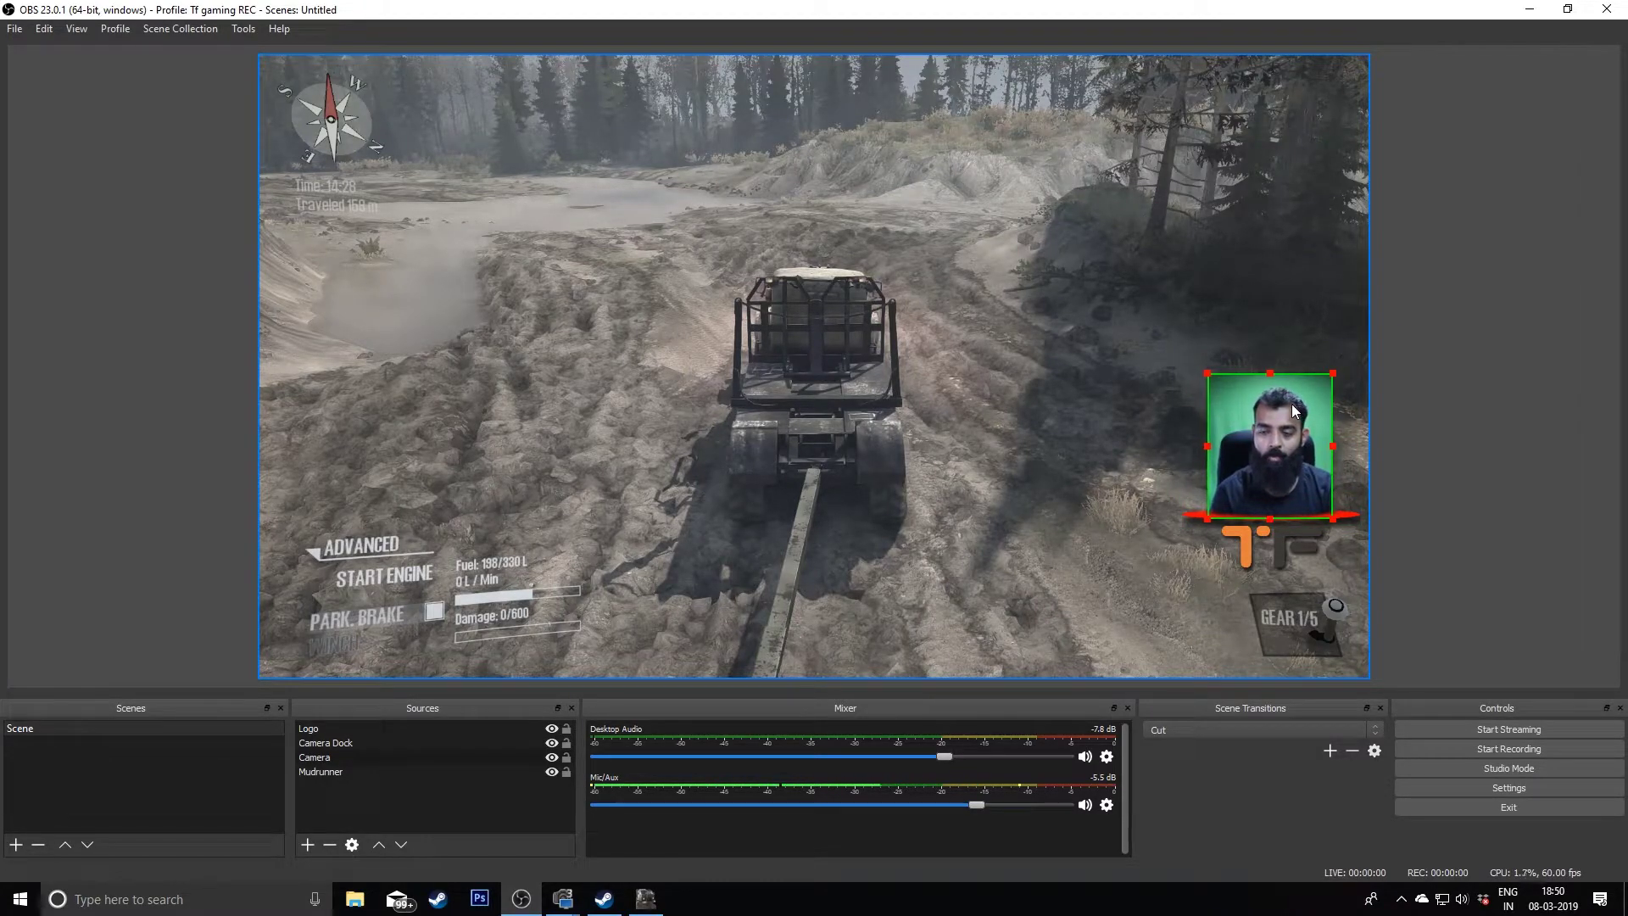
pyautogui.click(1441, 413)
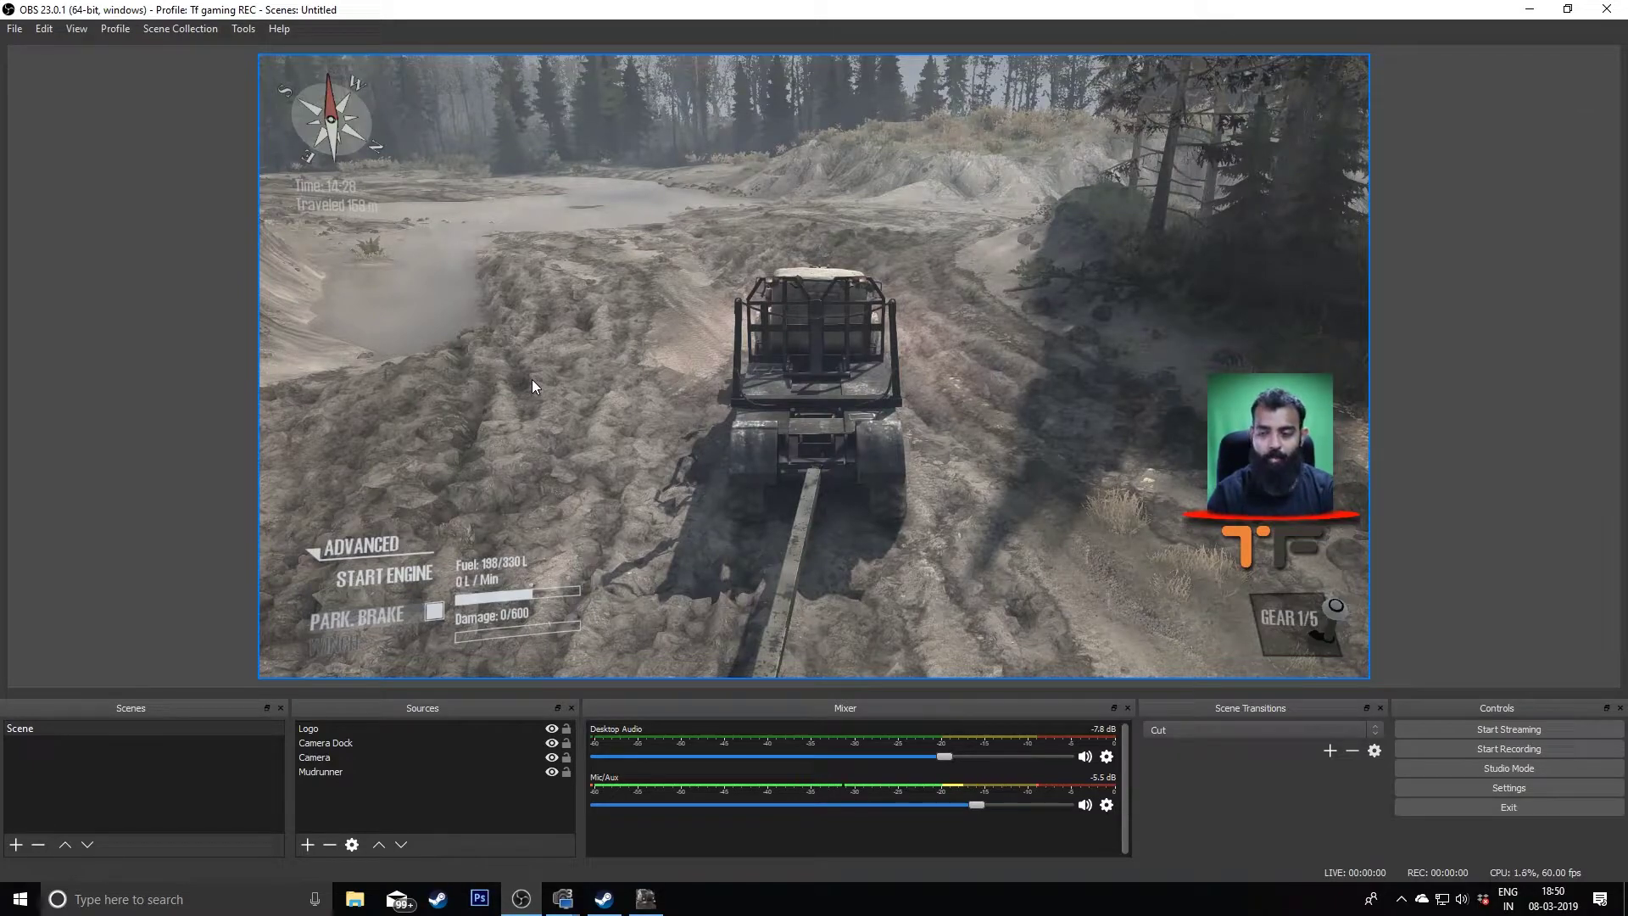
# - Add a Chroma Key filter with the default name to the Camera source
pyautogui.click(353, 757)
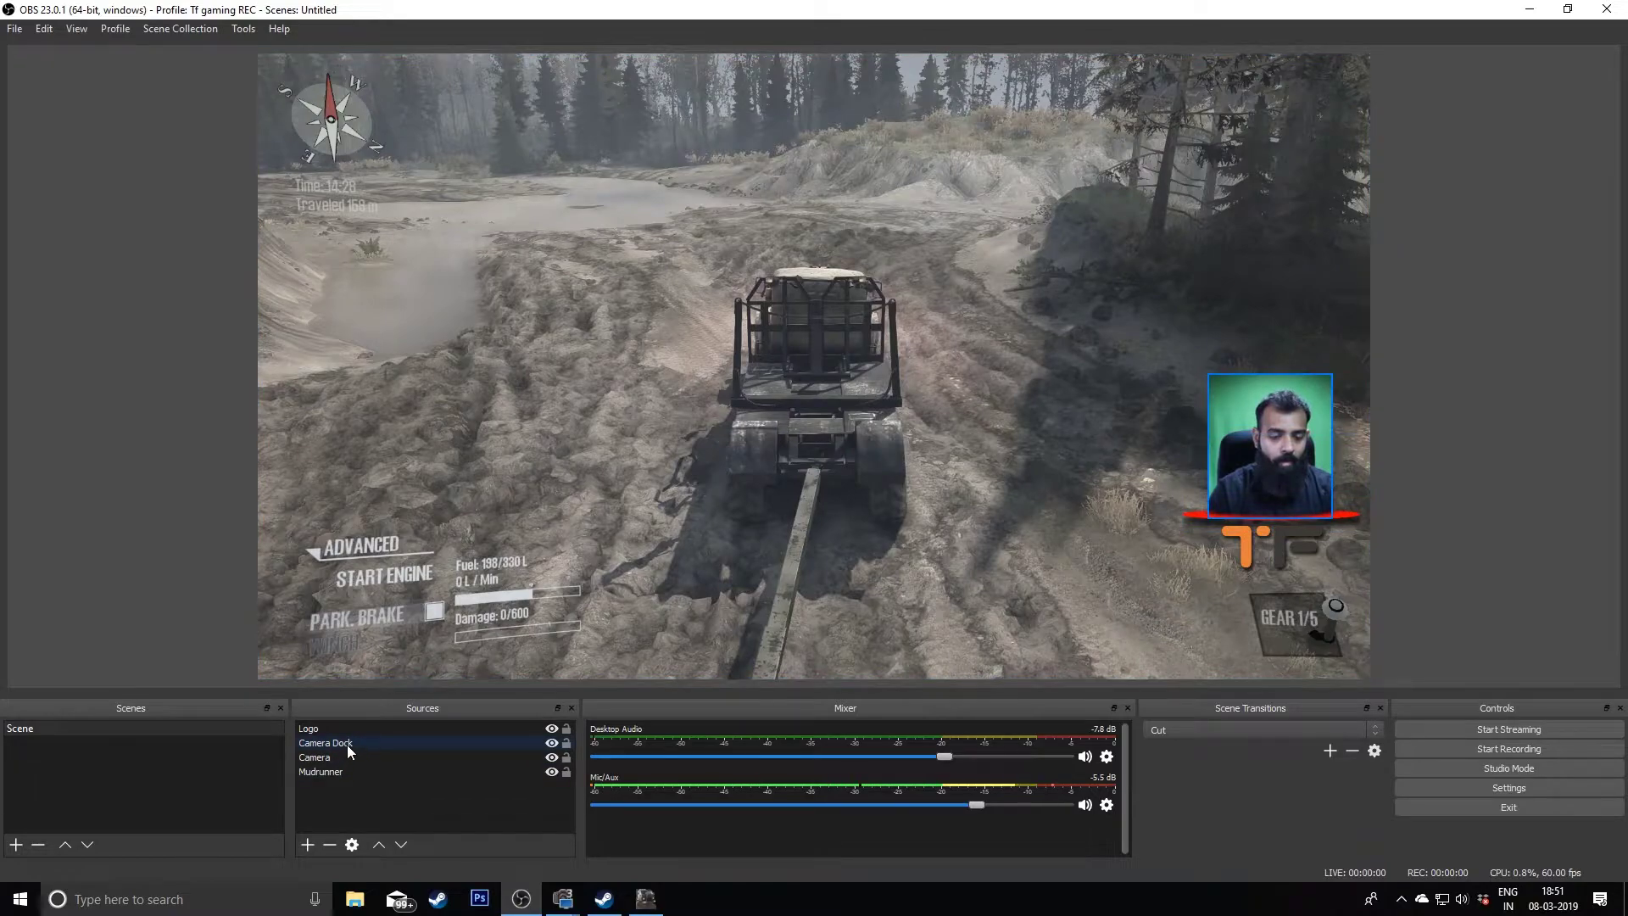
pyautogui.click(338, 757)
pyautogui.rightClick(338, 756)
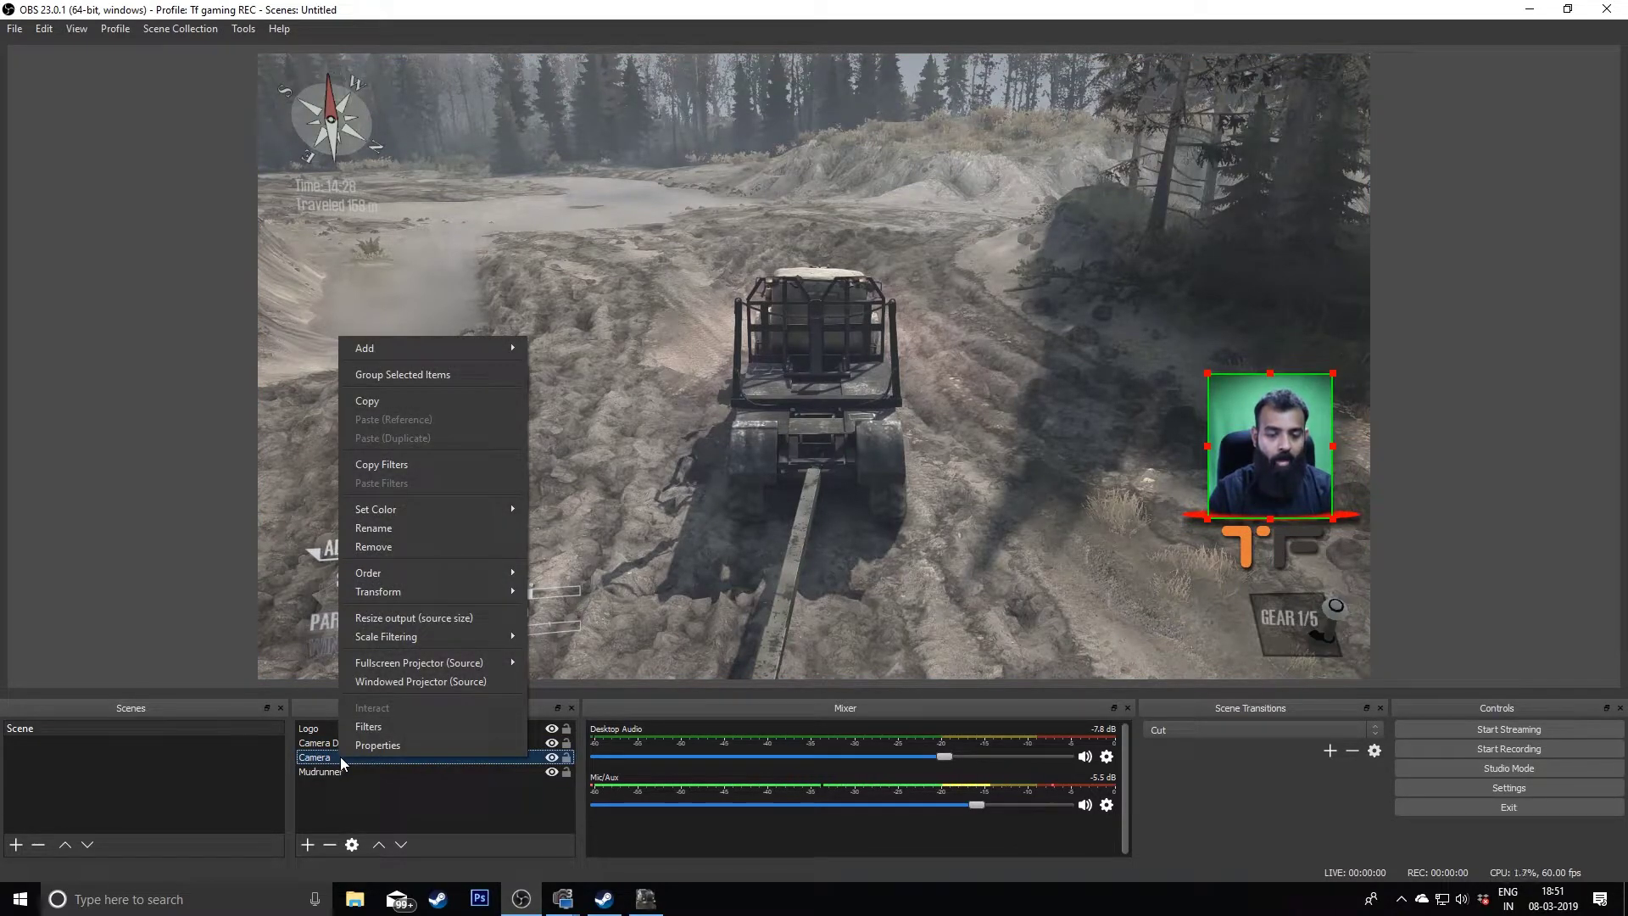
pyautogui.click(382, 727)
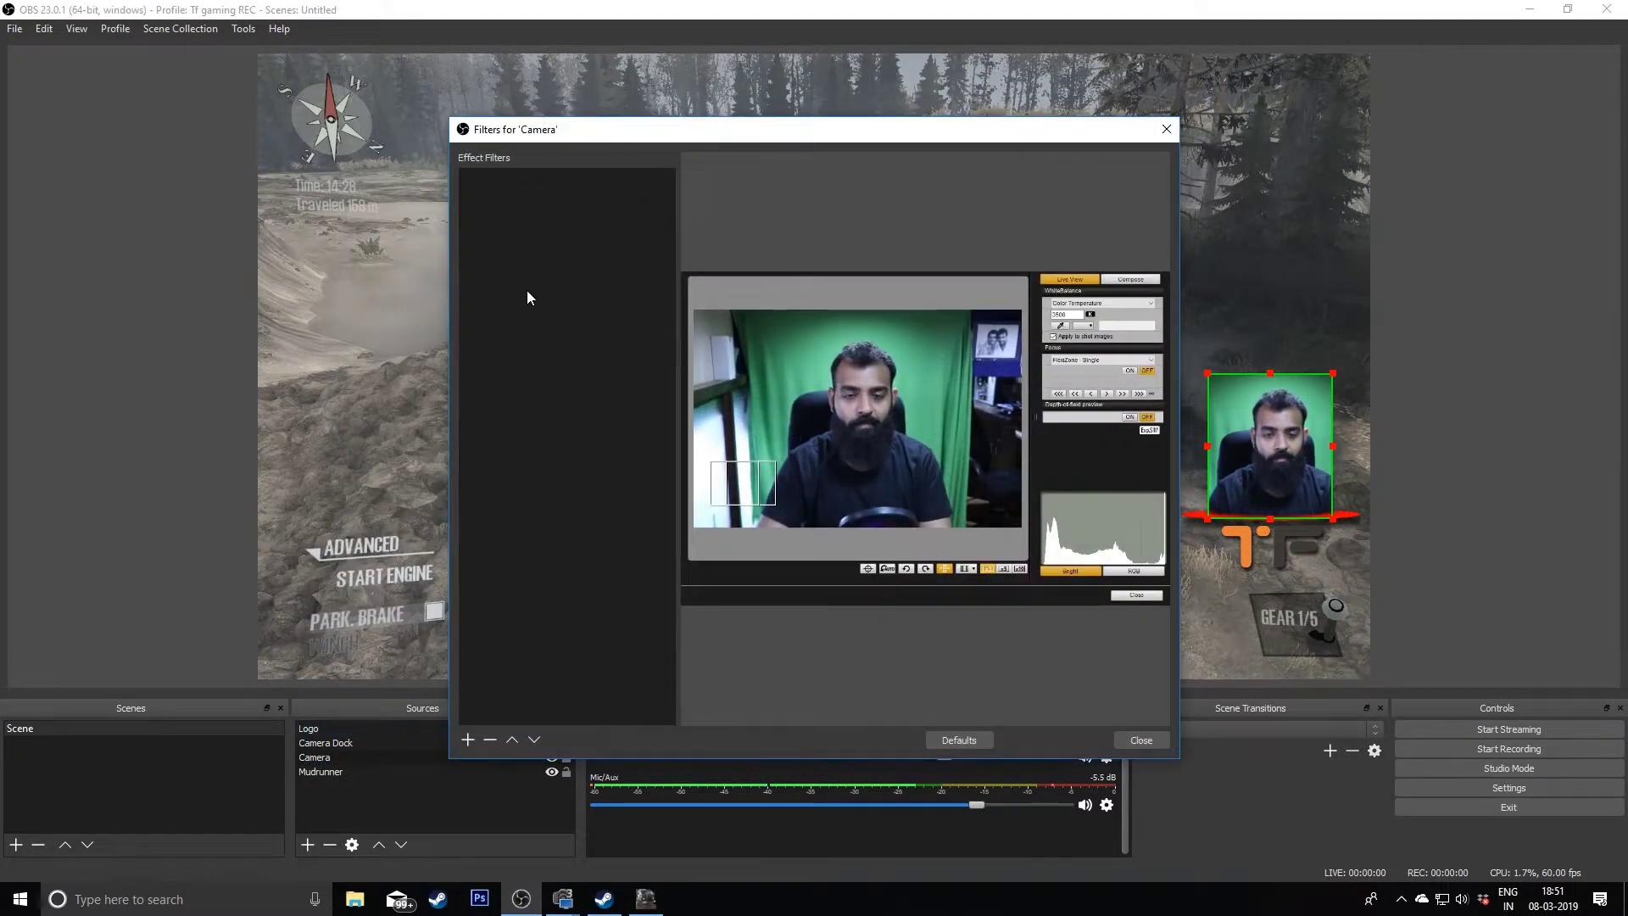
pyautogui.click(468, 740)
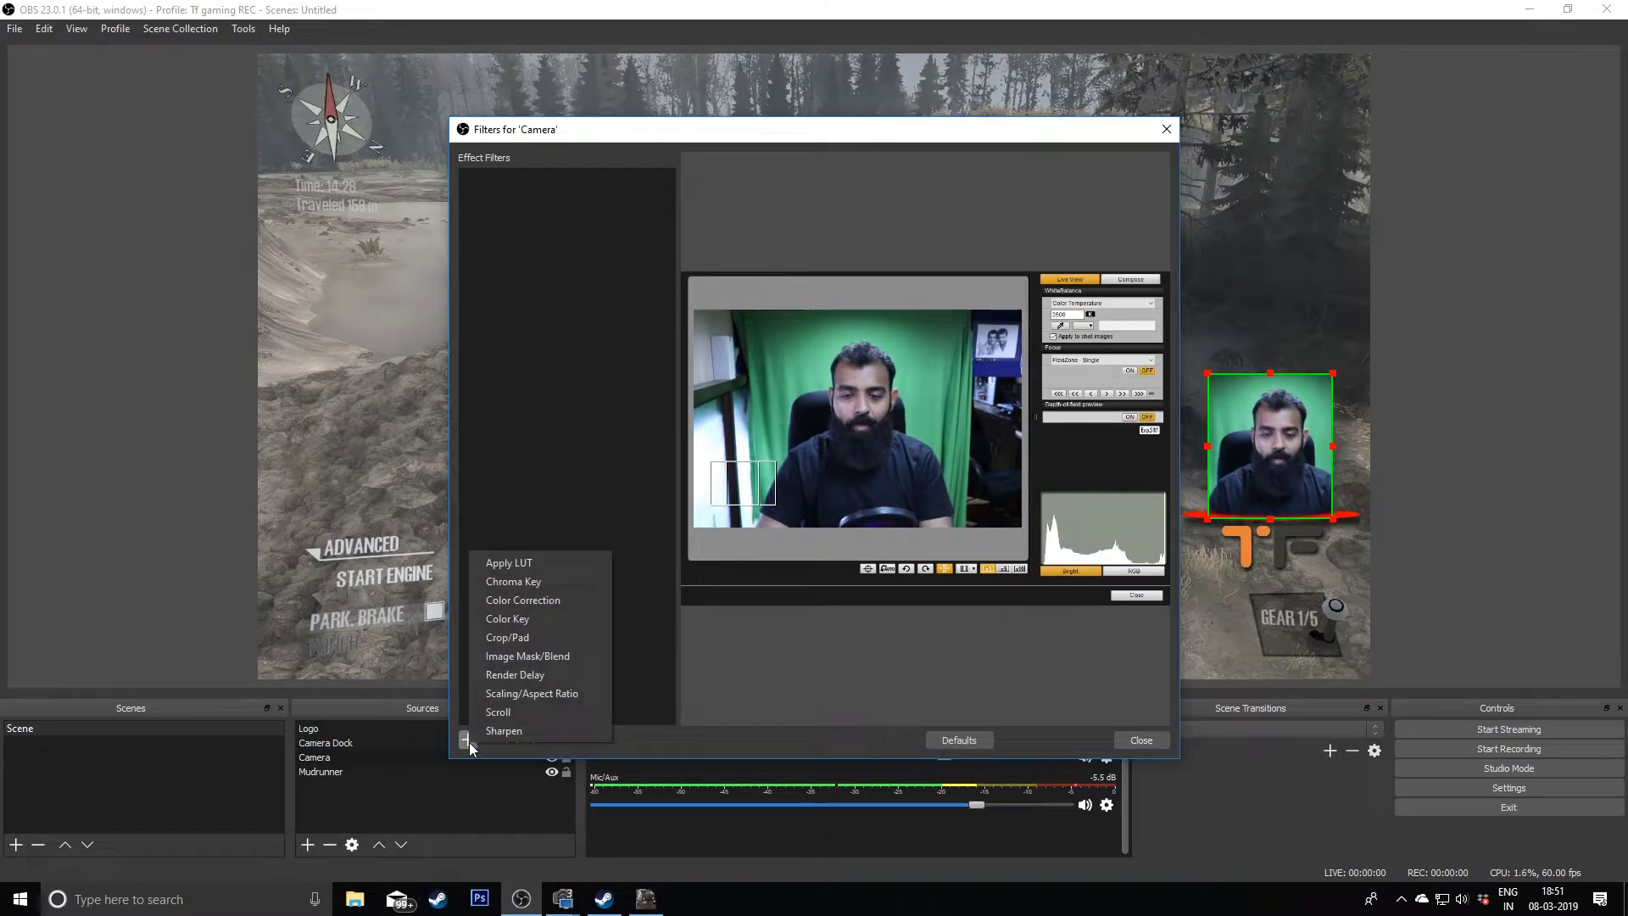
pyautogui.click(507, 583)
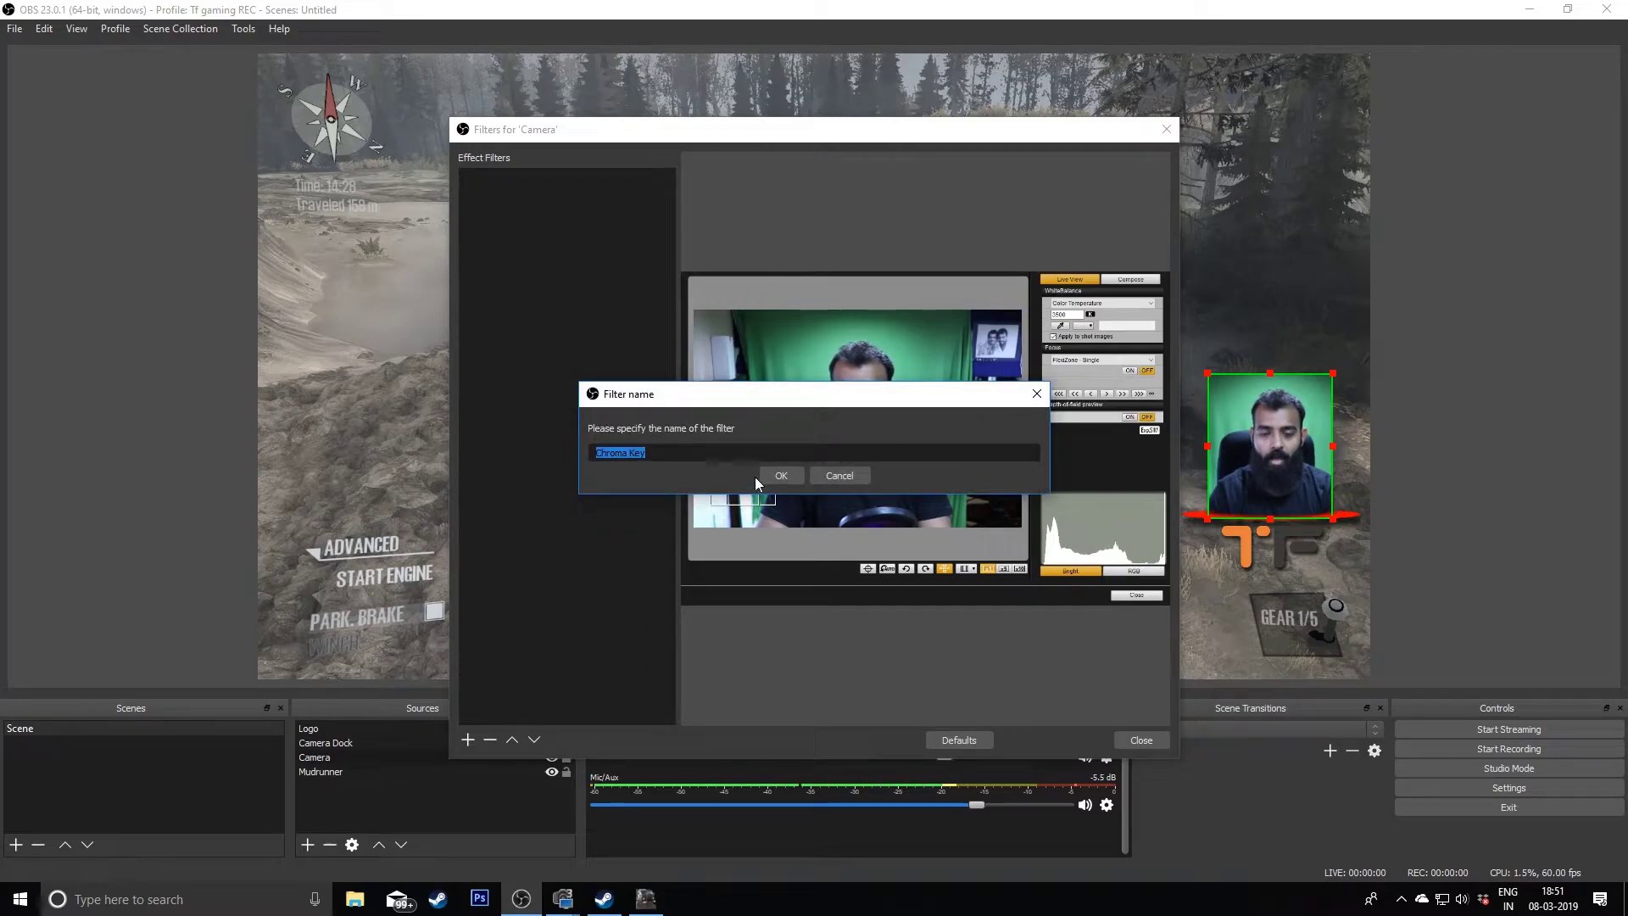
pyautogui.click(781, 476)
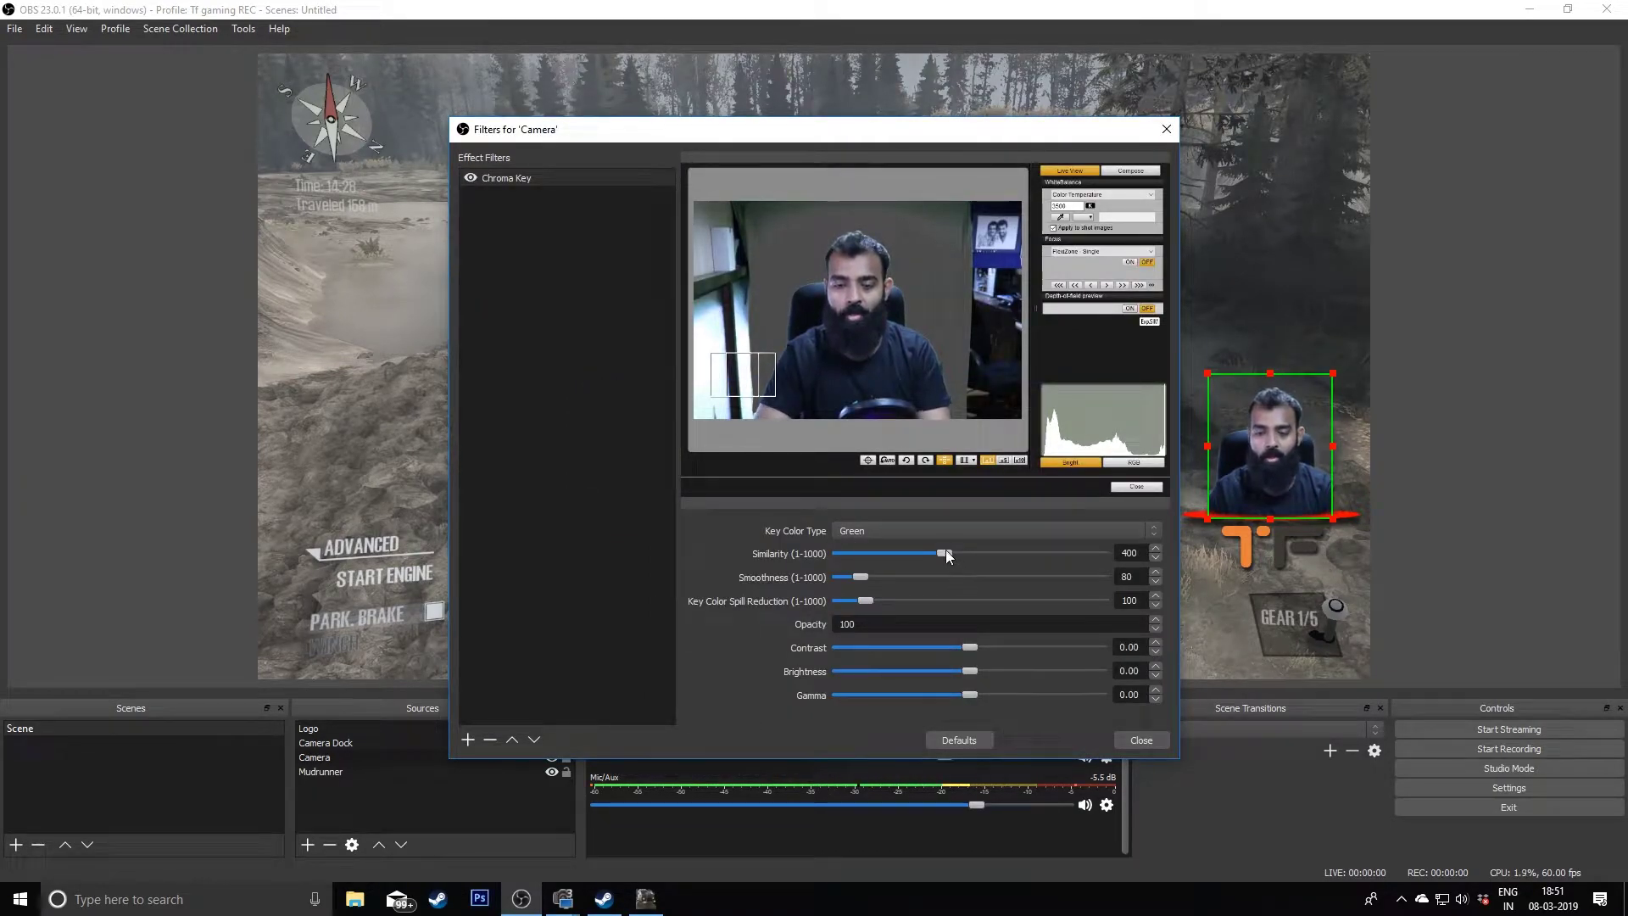
# - Set the Chroma Key filter's contrast to 0.28 and gamma to 0.06, and close the filters
pyautogui.moveTo(944, 552)
pyautogui.mouseDown()
pyautogui.moveTo(988, 549)
pyautogui.moveTo(933, 555)
pyautogui.moveTo(987, 558)
pyautogui.moveTo(944, 563)
pyautogui.mouseUp()
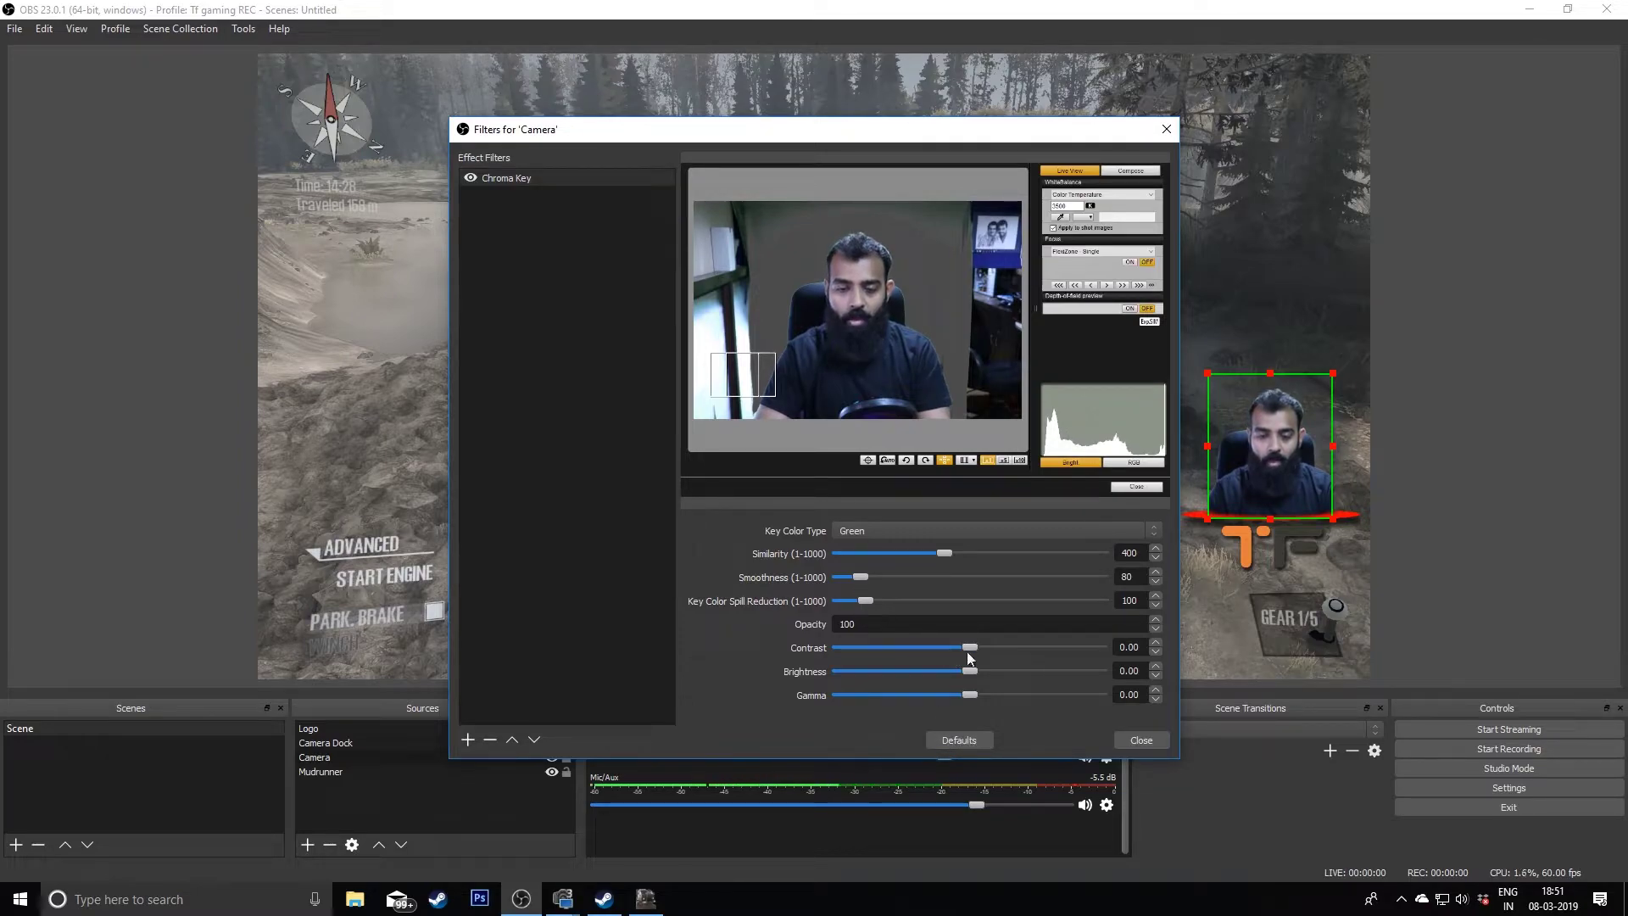
pyautogui.moveTo(970, 647); pyautogui.dragTo(980, 689)
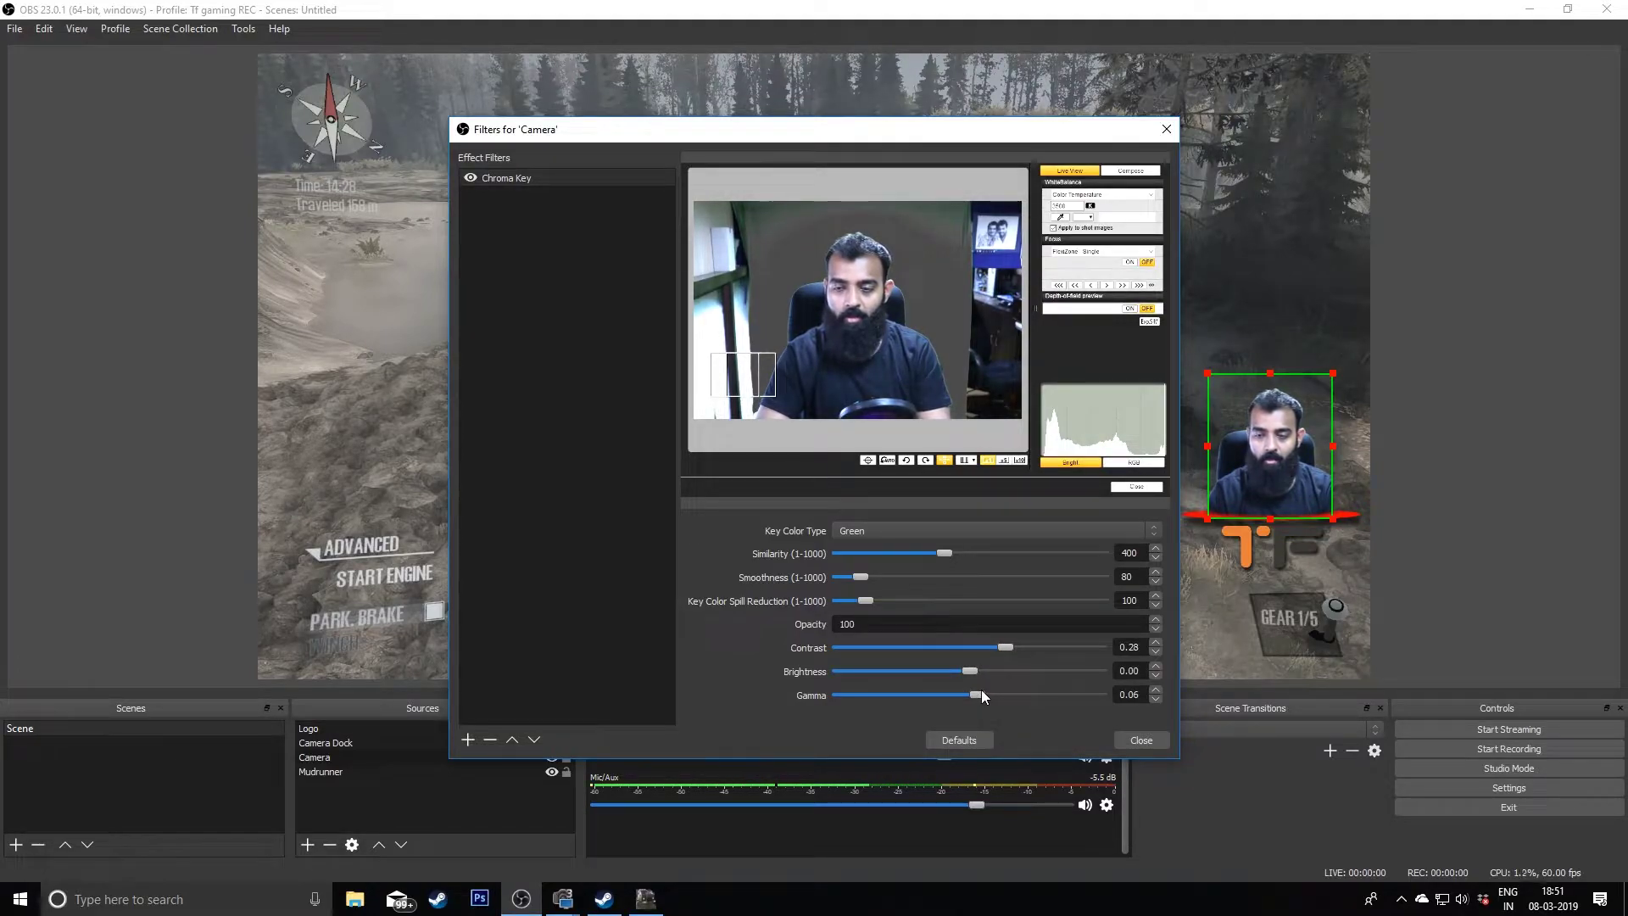
pyautogui.click(1140, 740)
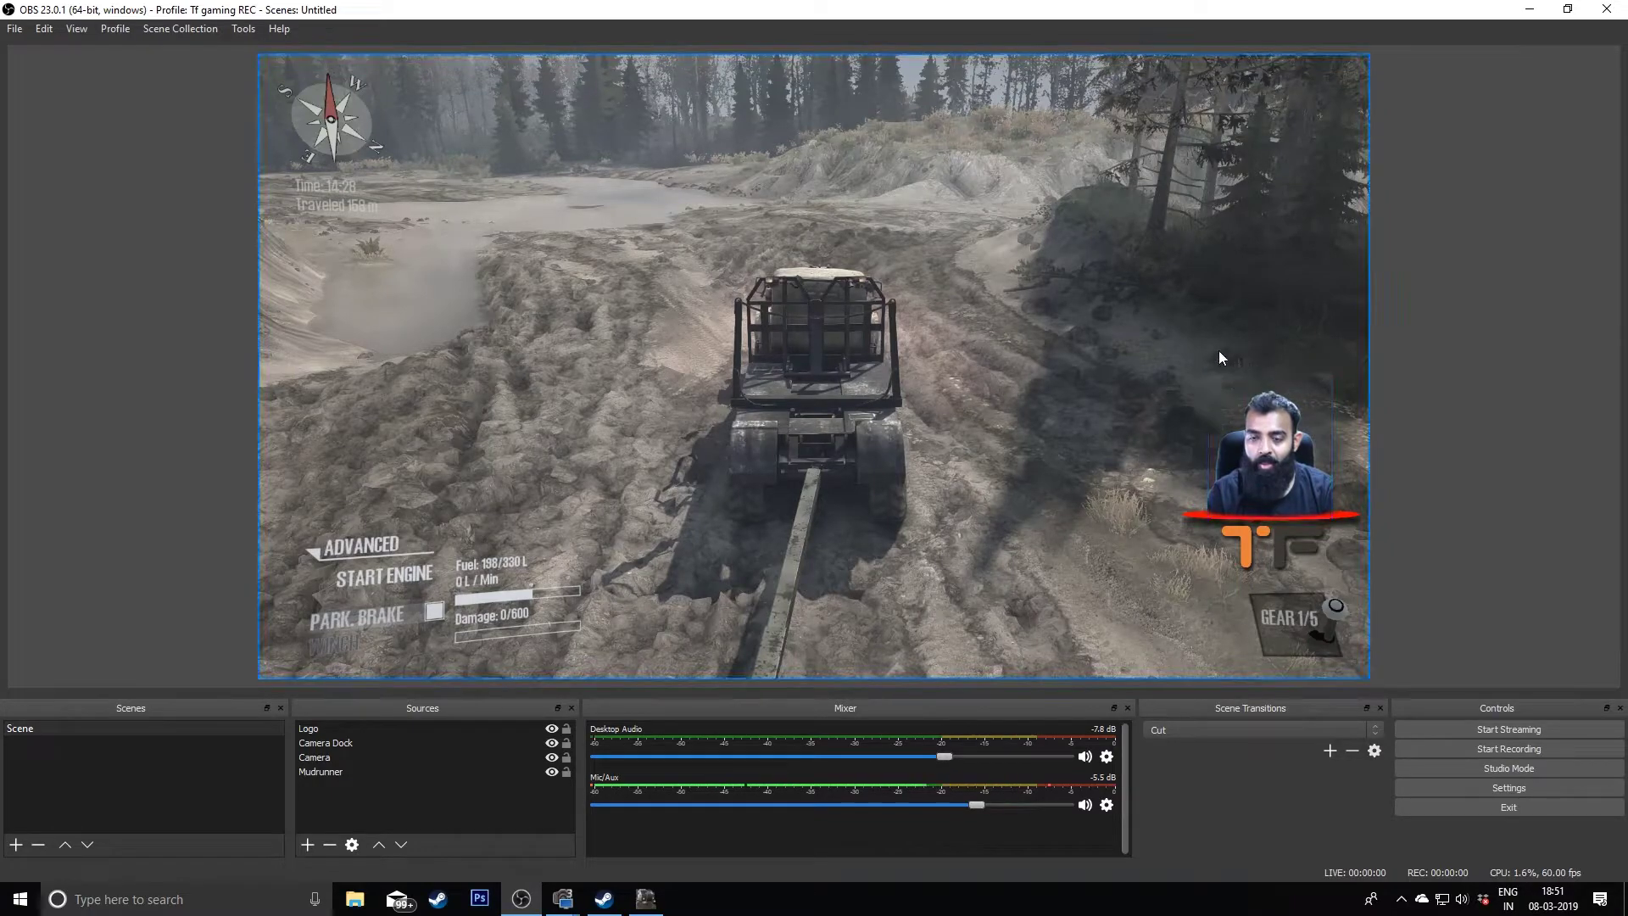
# - Raise the Similarity of Camera's Chroma Key filter to 434 and close the filters
pyautogui.click(1260, 466)
pyautogui.rightClick(325, 756)
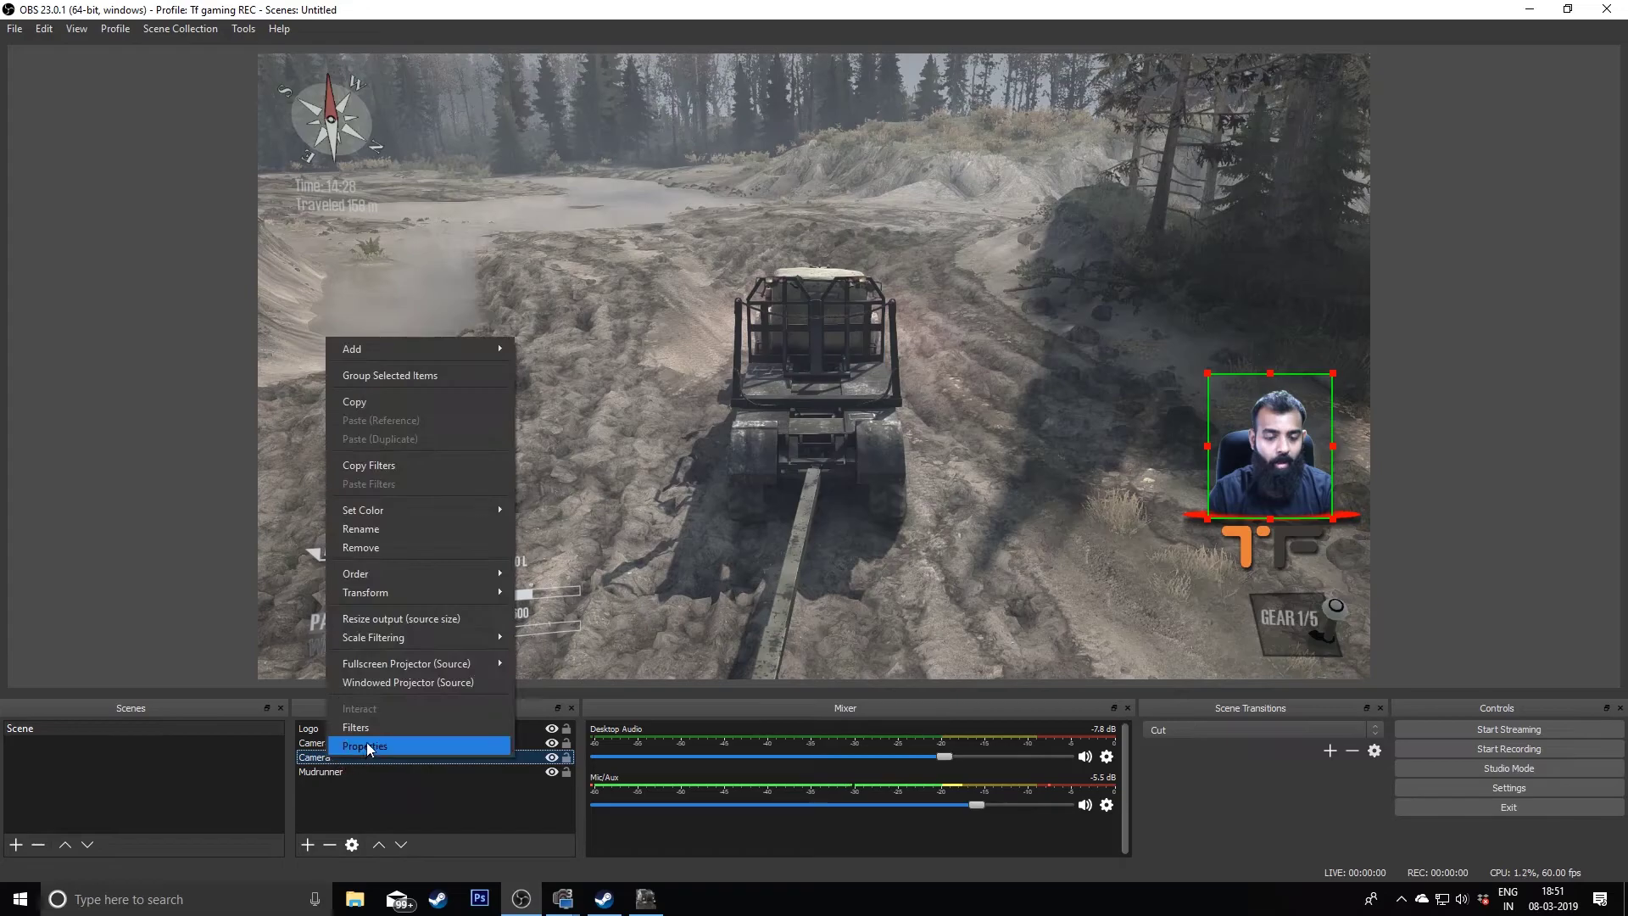
pyautogui.click(365, 727)
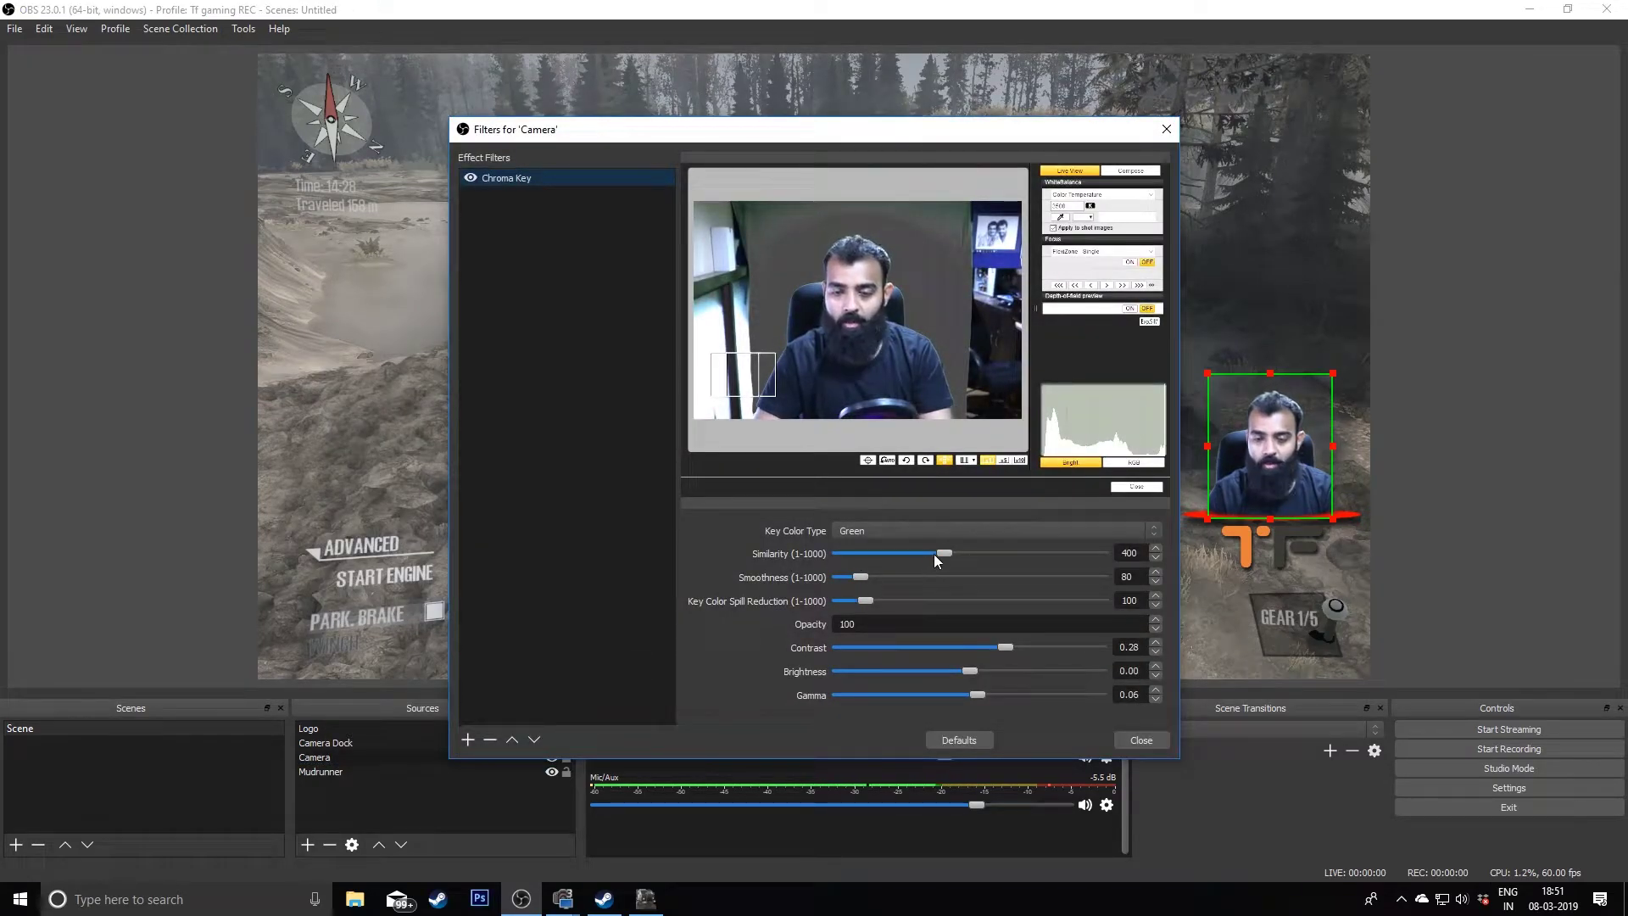
pyautogui.moveTo(940, 551); pyautogui.dragTo(947, 552)
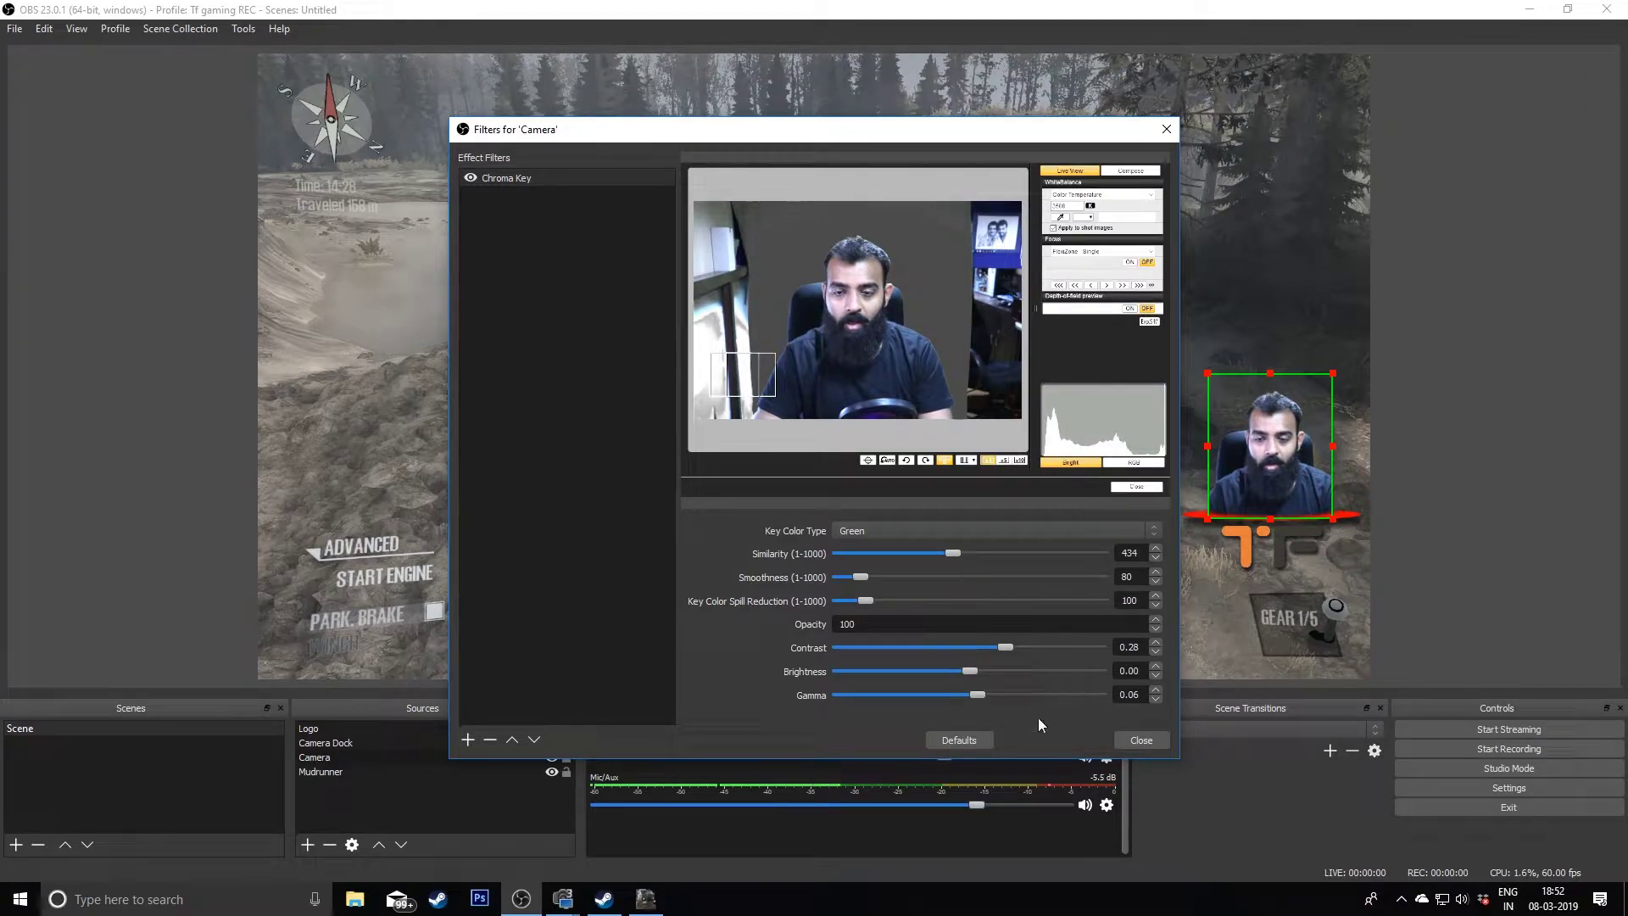
pyautogui.click(1128, 740)
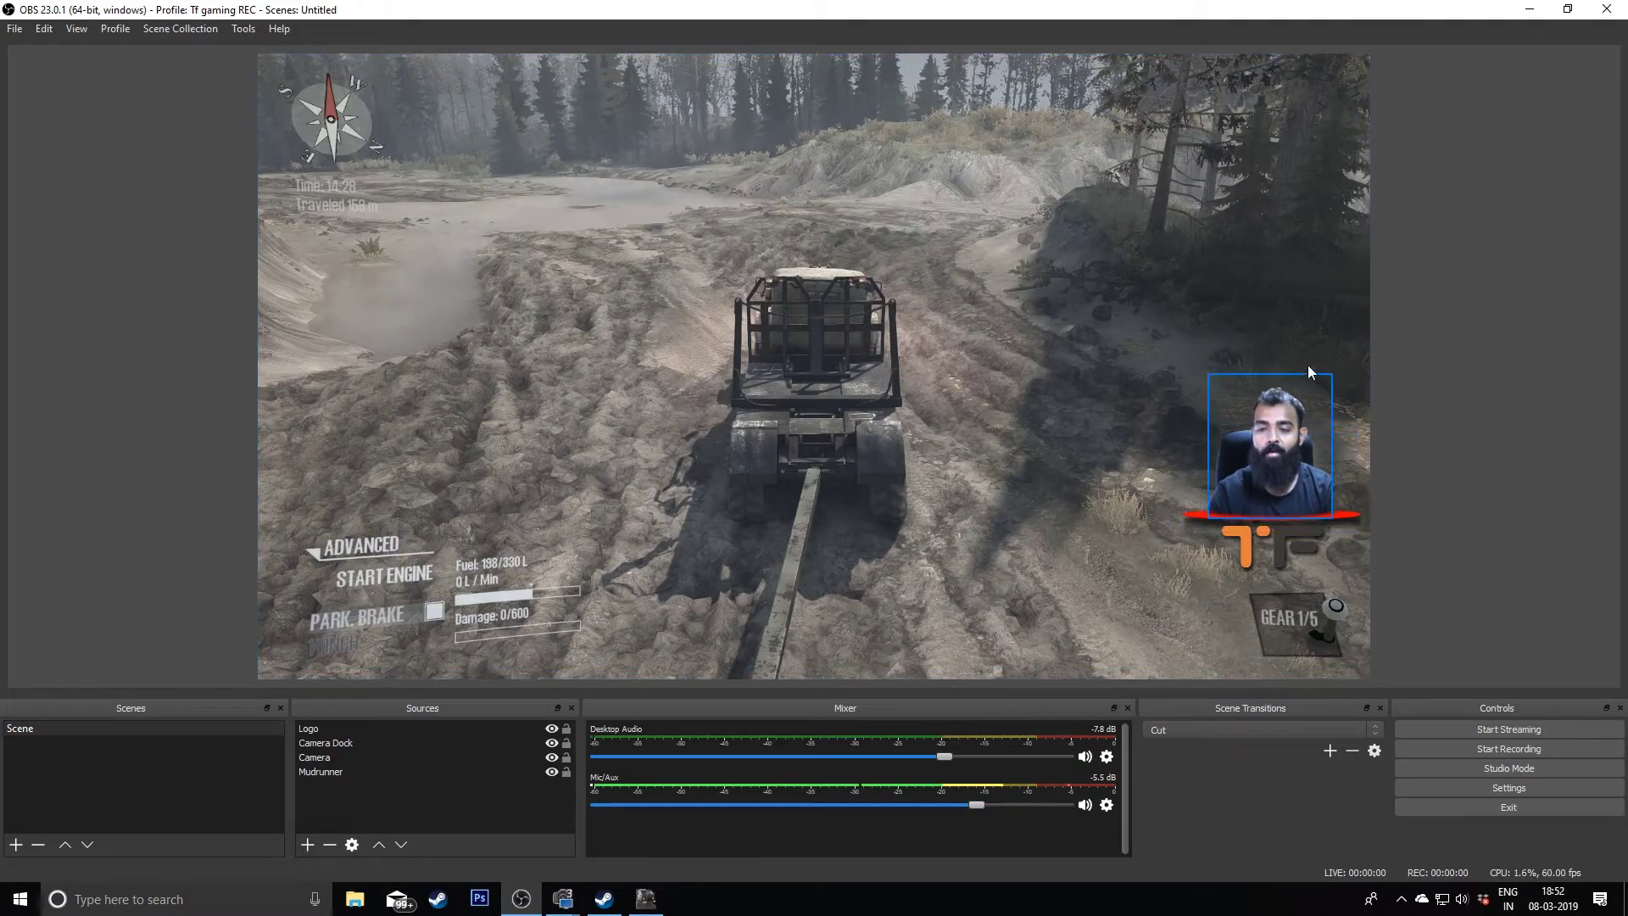
# - Add an image source named Fire using the file flame-gif-transparent-8 from the OBS folder
pyautogui.click(308, 845)
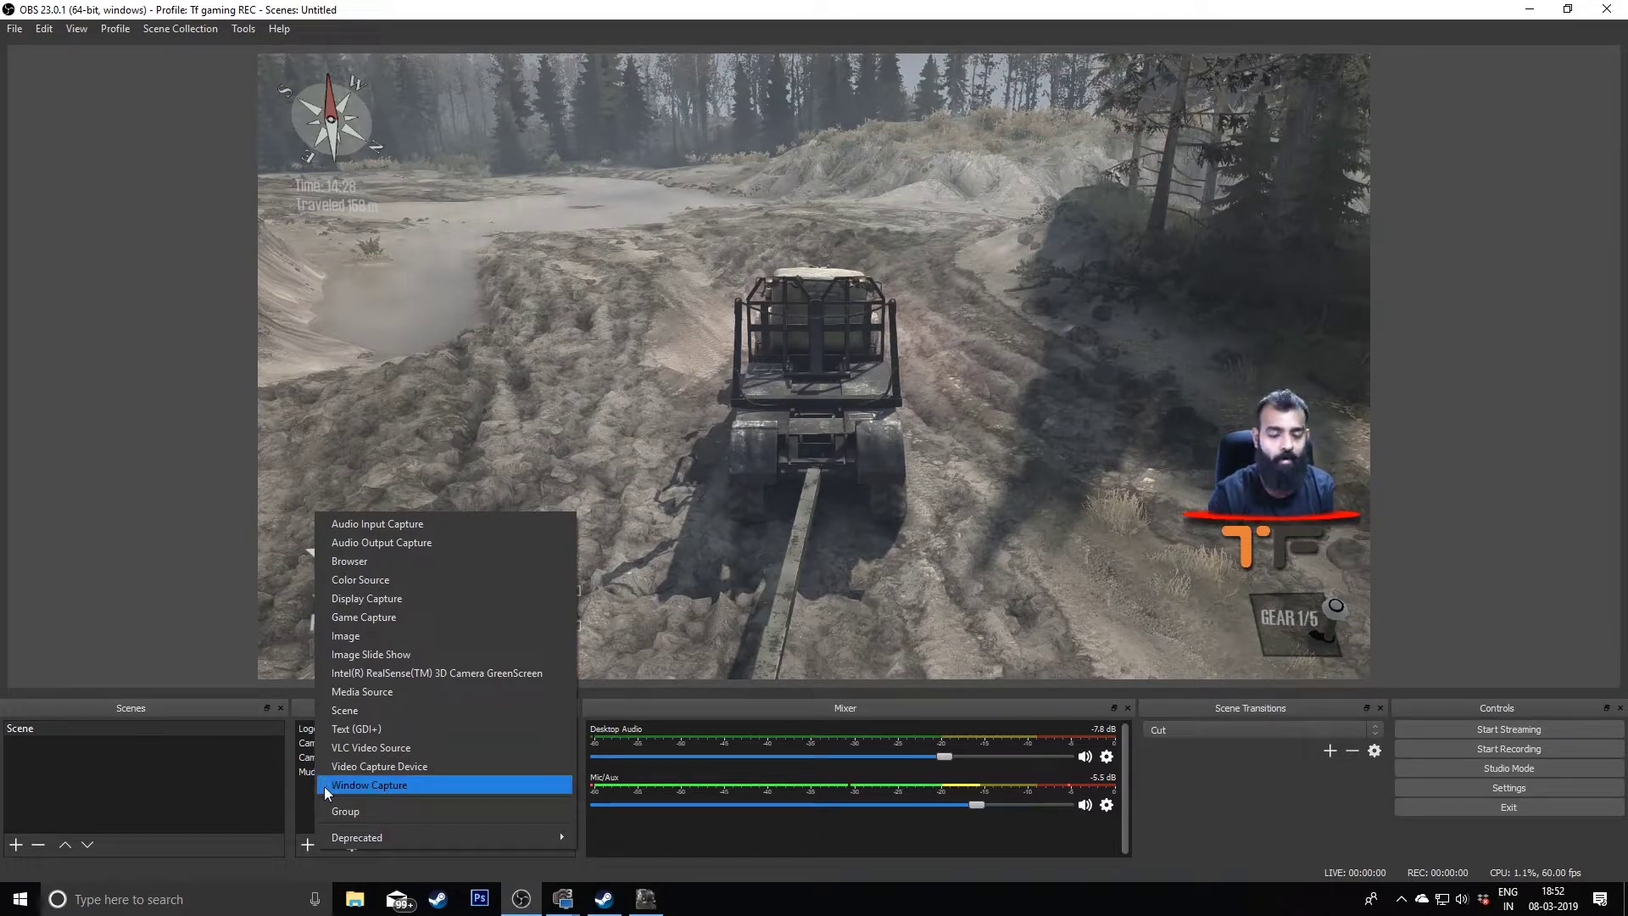
pyautogui.click(404, 644)
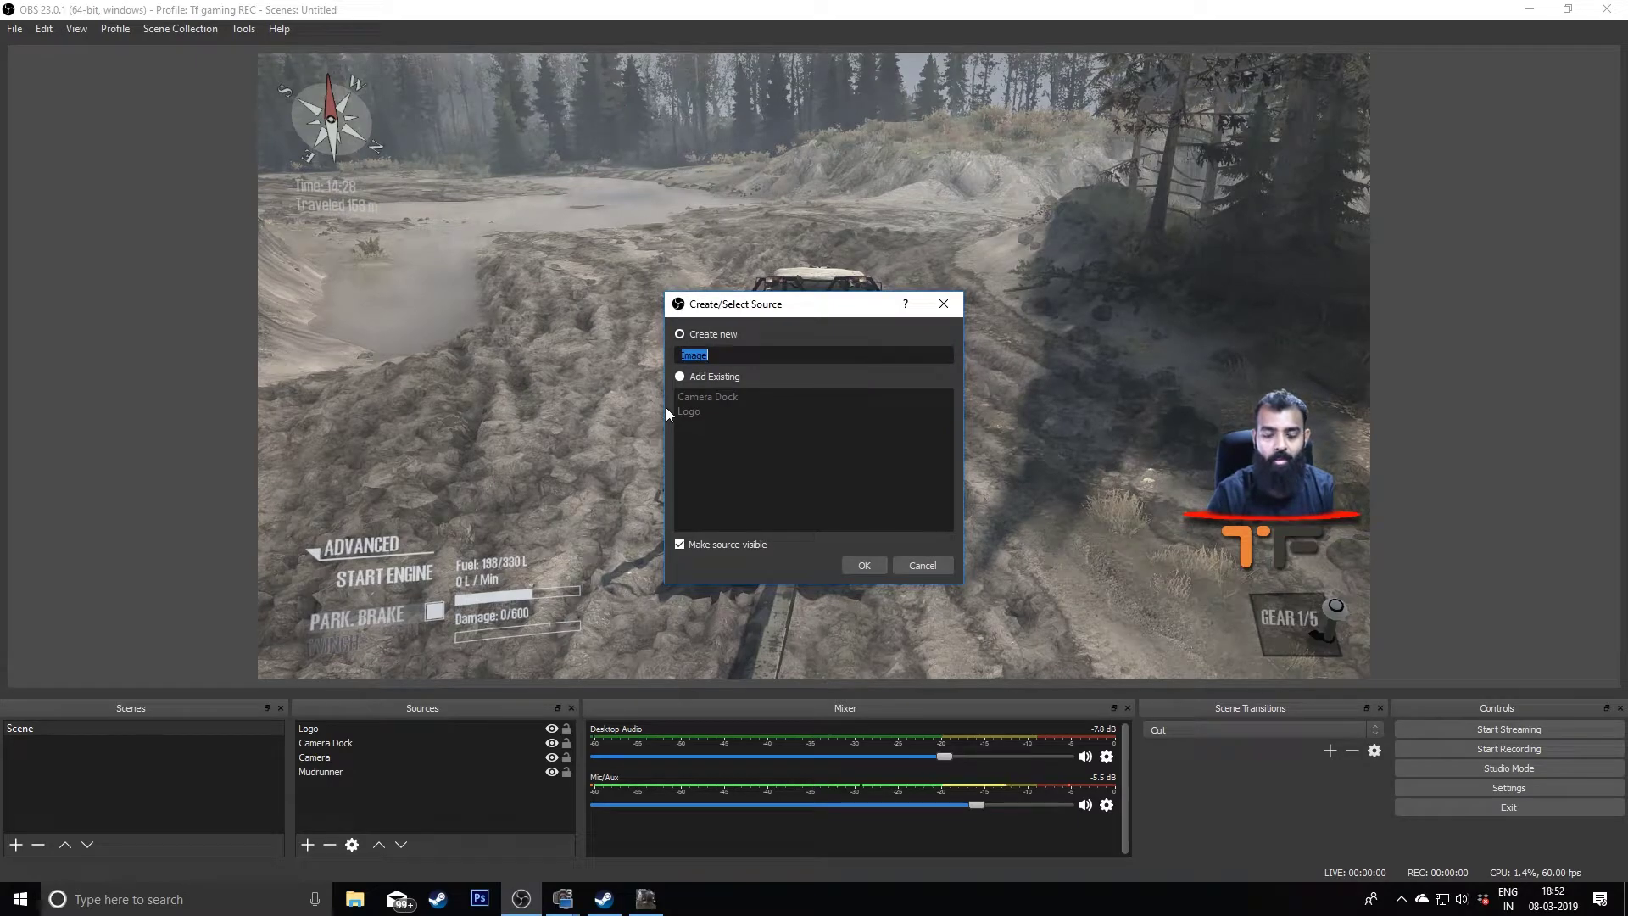
pyautogui.write('Fire')
pyautogui.press('Return')
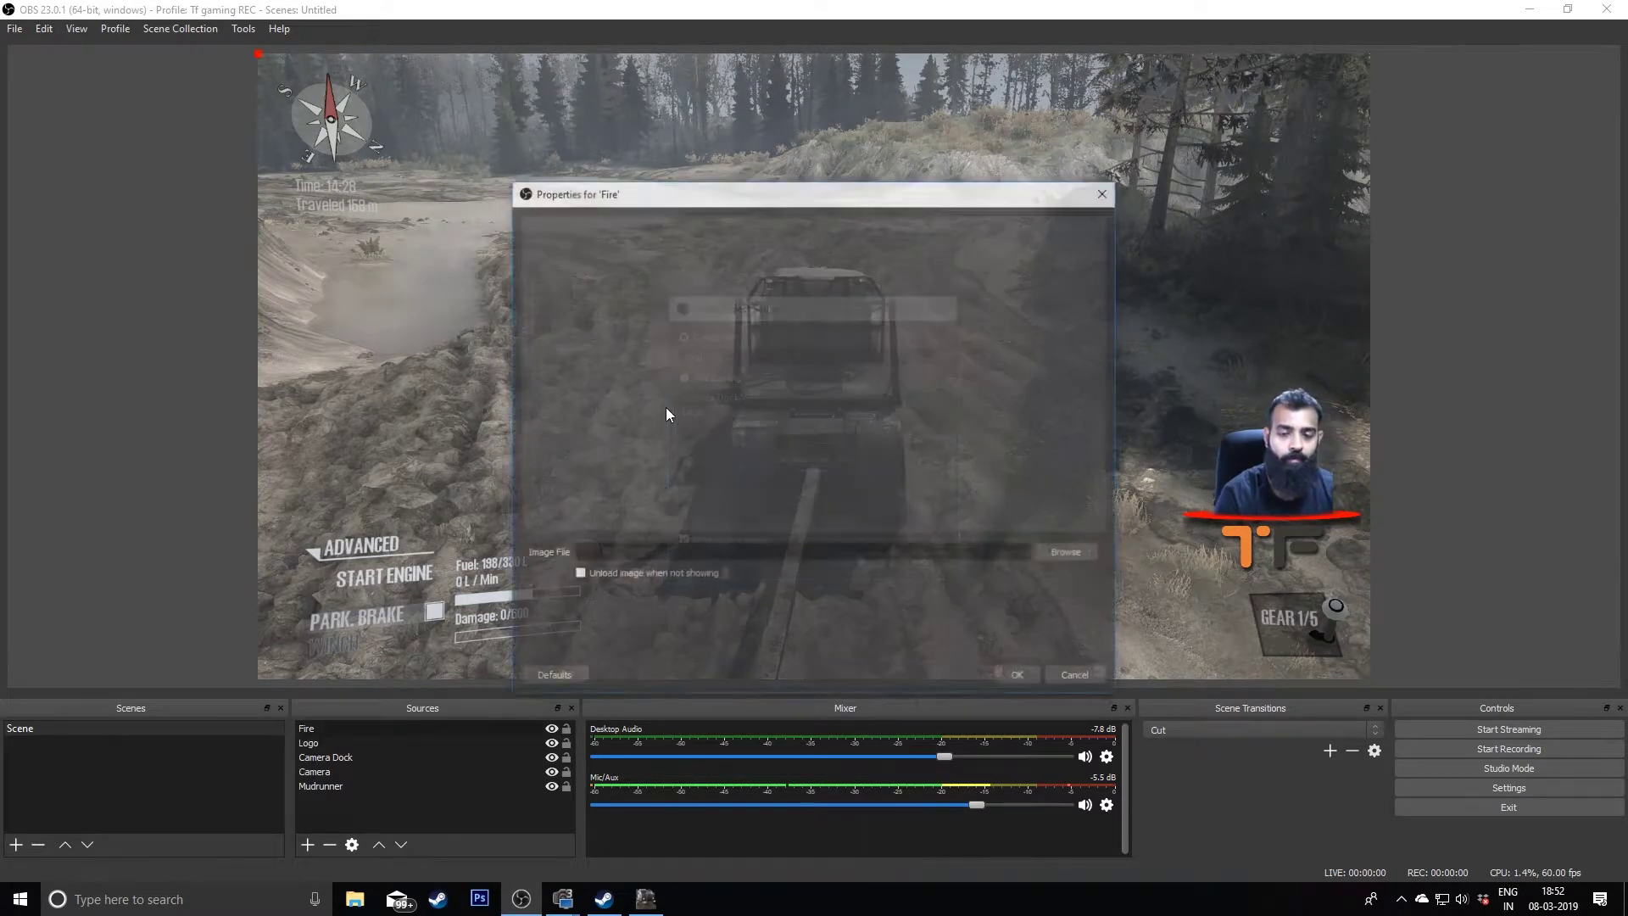
pyautogui.click(1064, 552)
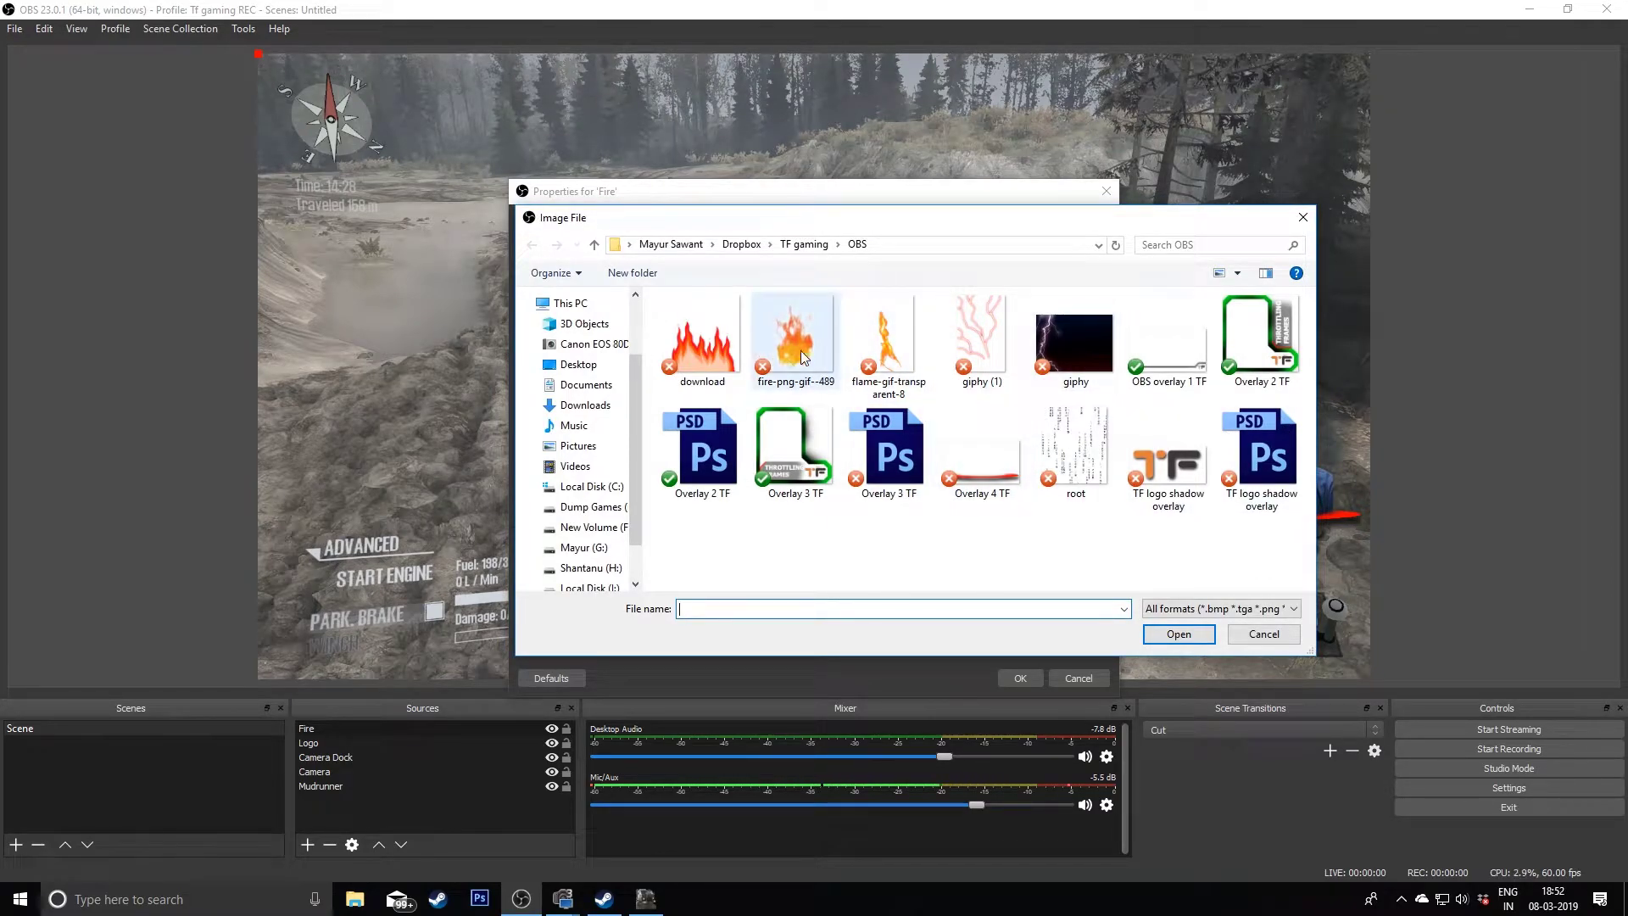
pyautogui.click(894, 351)
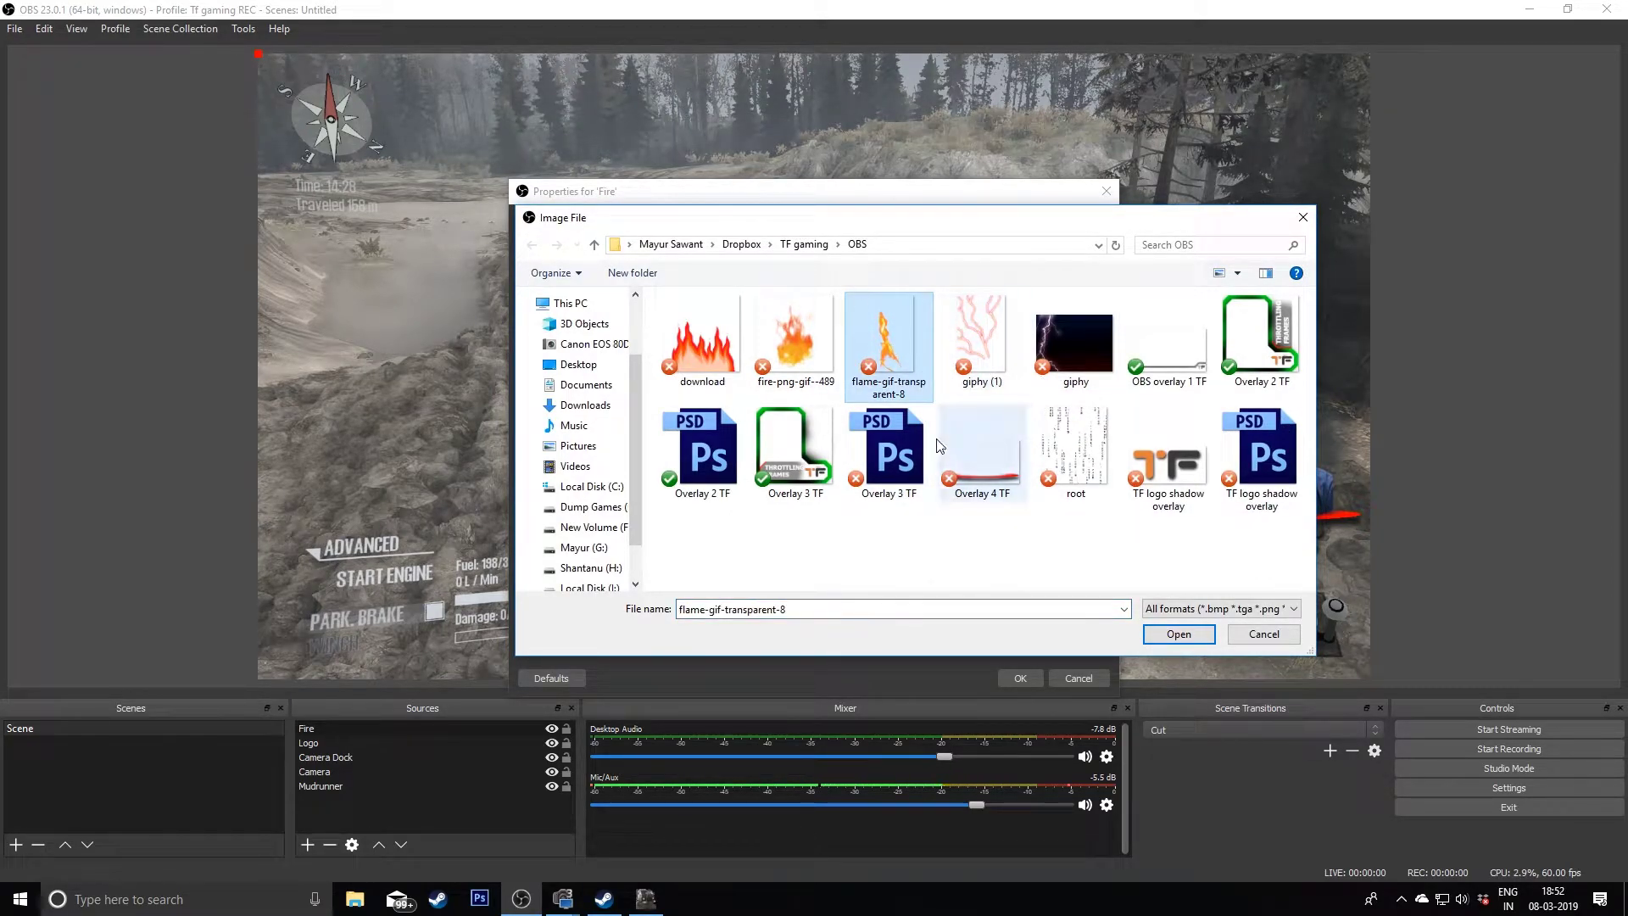
pyautogui.click(1178, 634)
pyautogui.click(1018, 678)
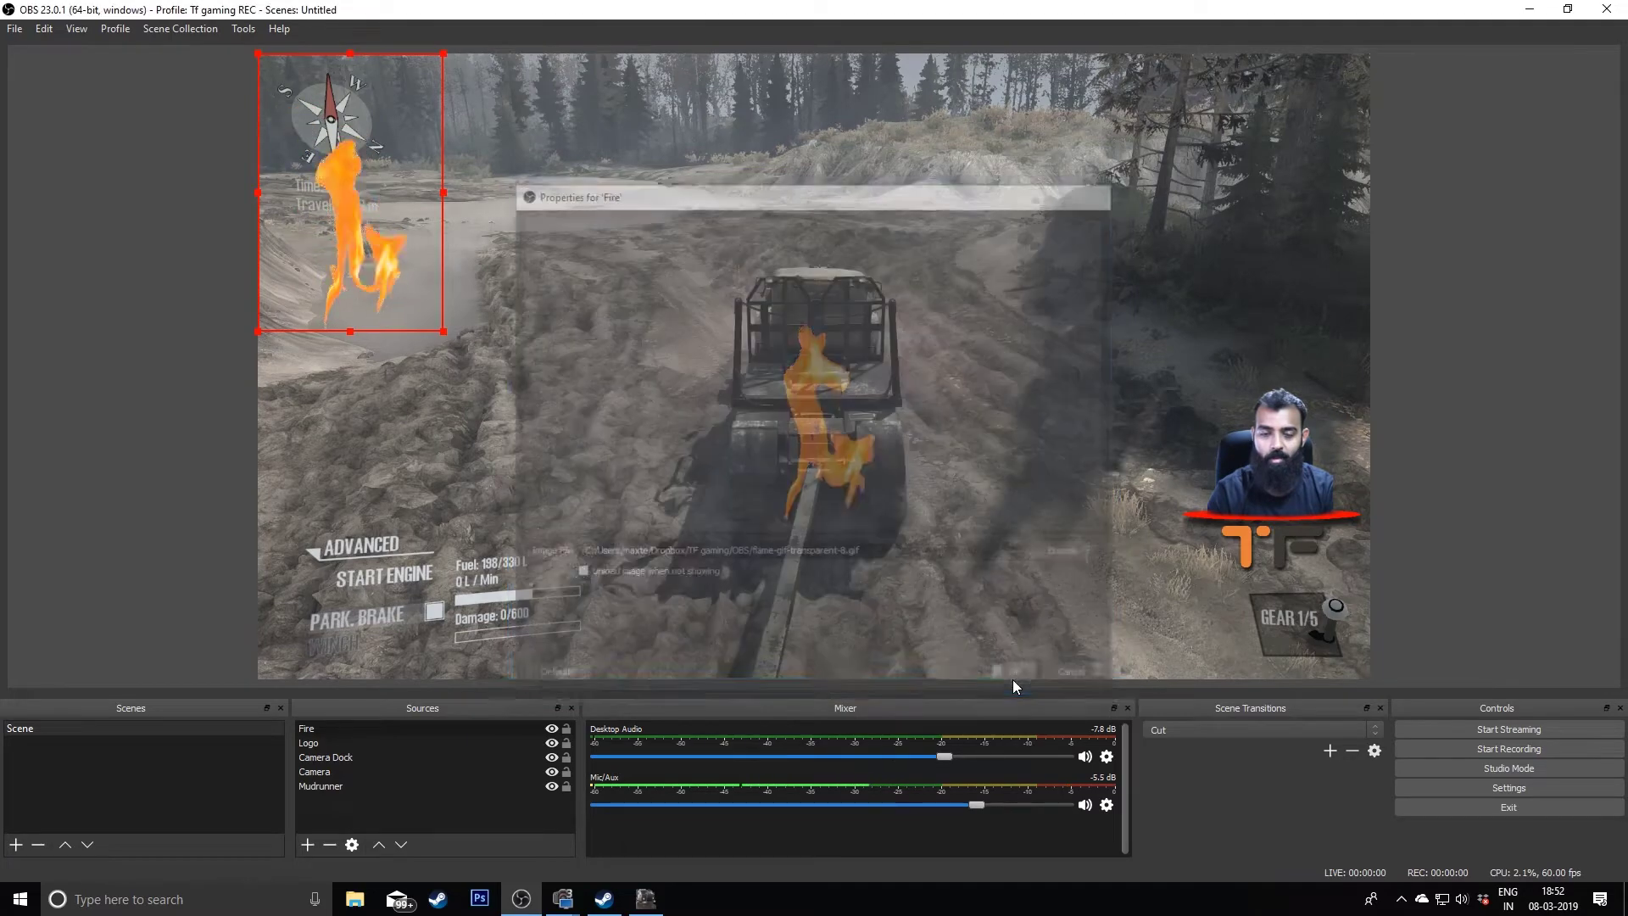
# - Move the Fire image over the camera capture and reorder it beneath Camera but above Mudrunner
pyautogui.moveTo(399, 284); pyautogui.dragTo(1253, 464)
pyautogui.click(348, 731)
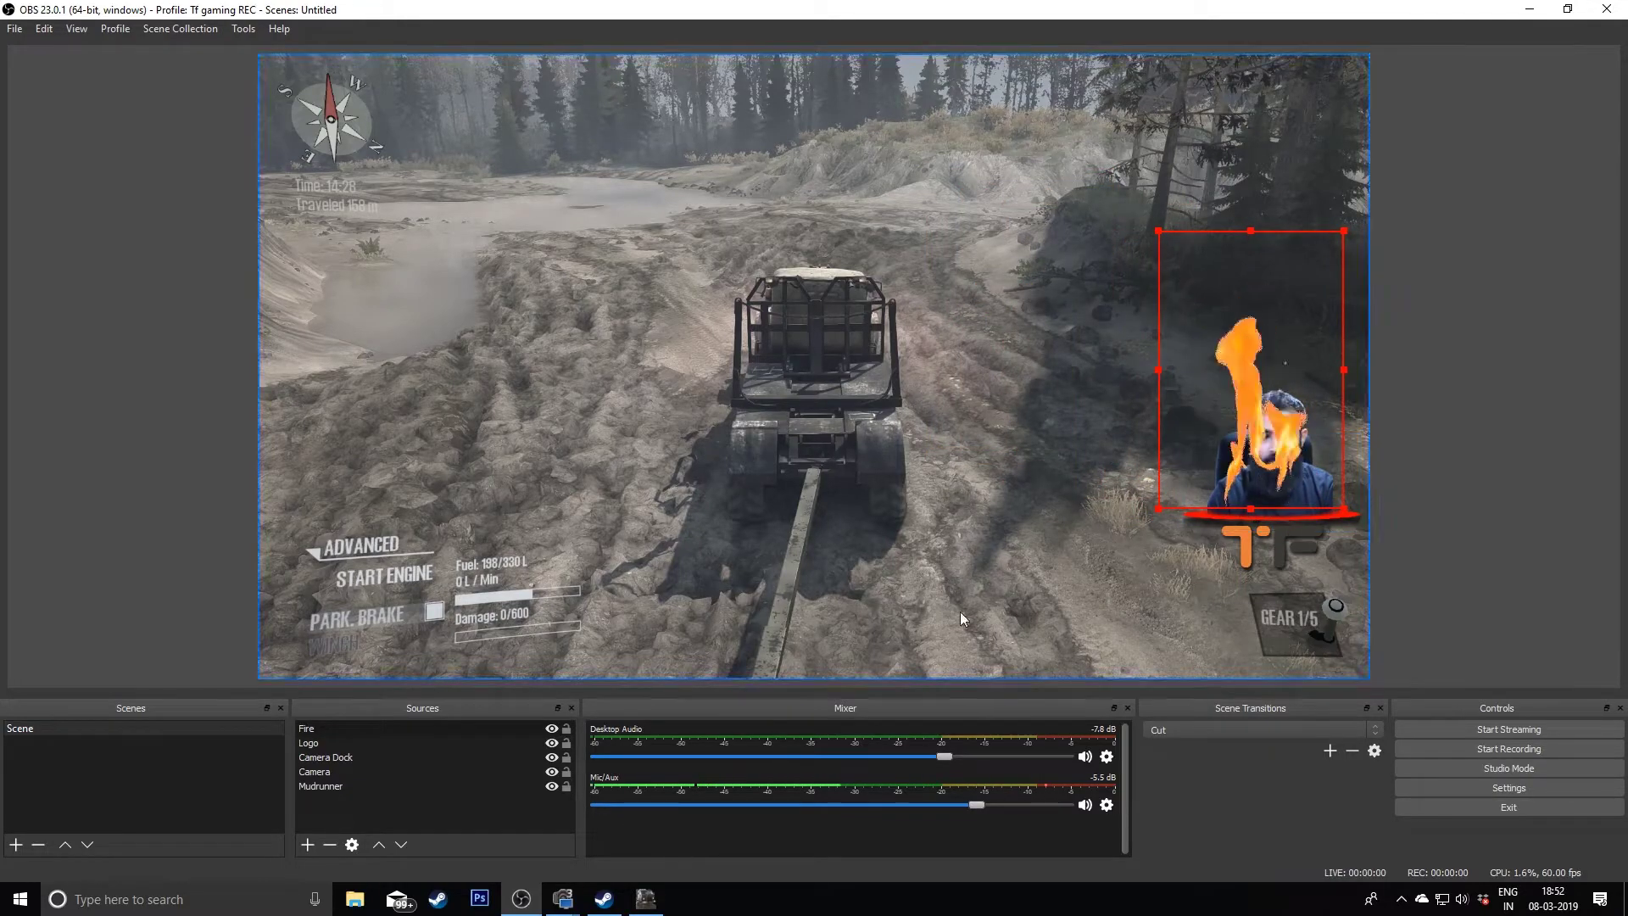
pyautogui.moveTo(389, 731); pyautogui.dragTo(388, 777)
pyautogui.click(1397, 436)
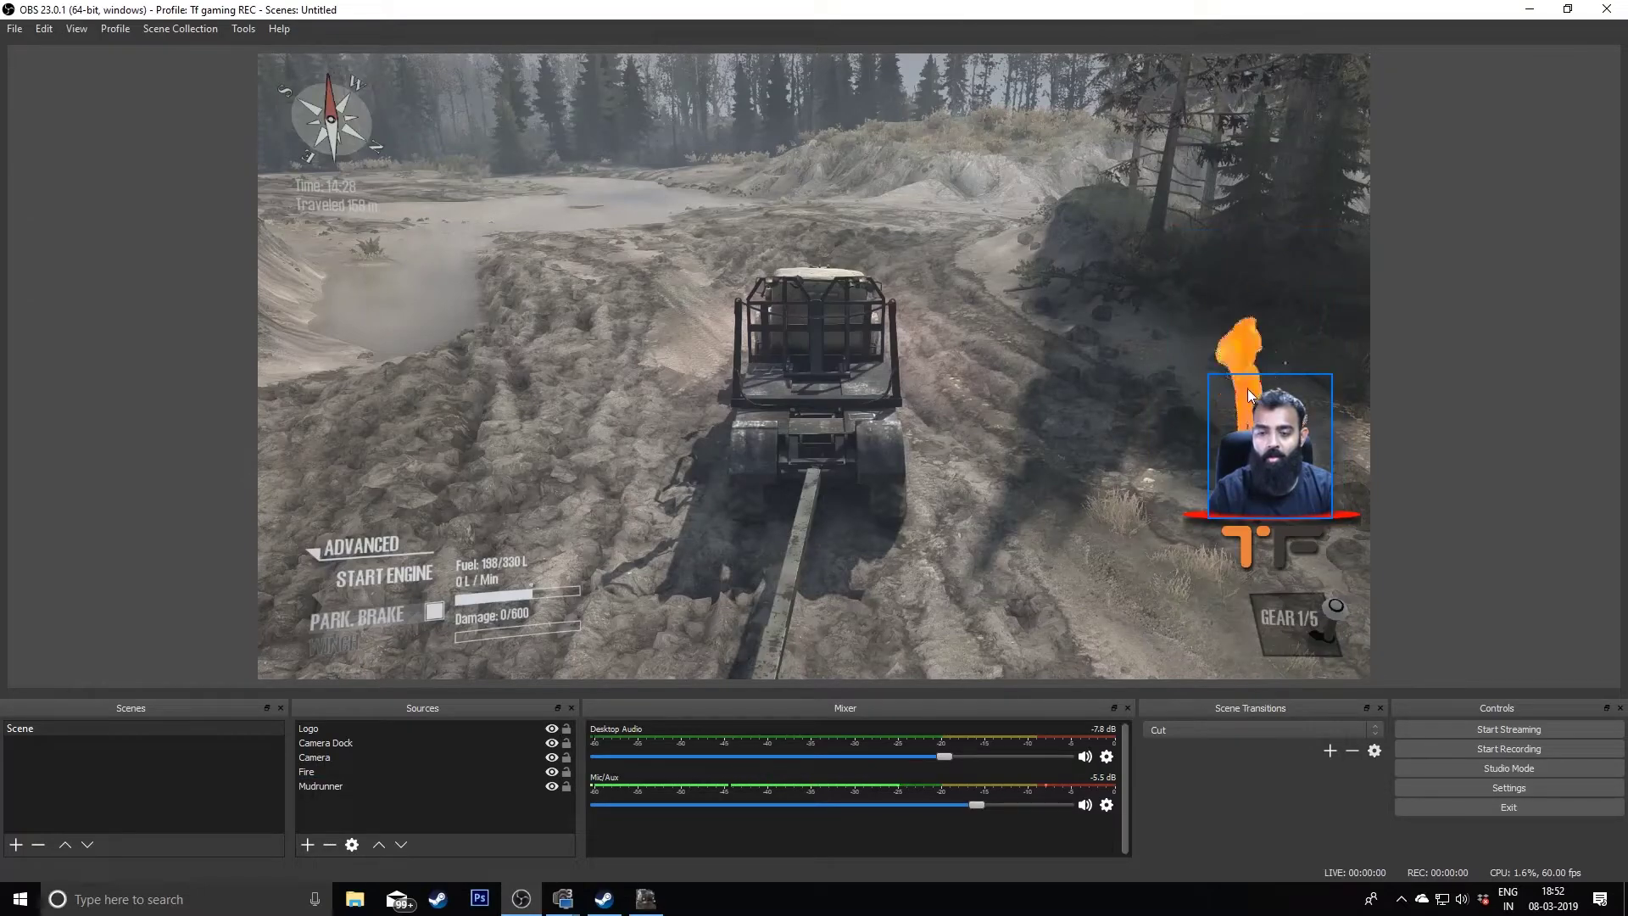
# - Shift the Fire image slightly left and shrink it to about one seventh of the canvas width, keeping its base on the red bar
pyautogui.click(1239, 344)
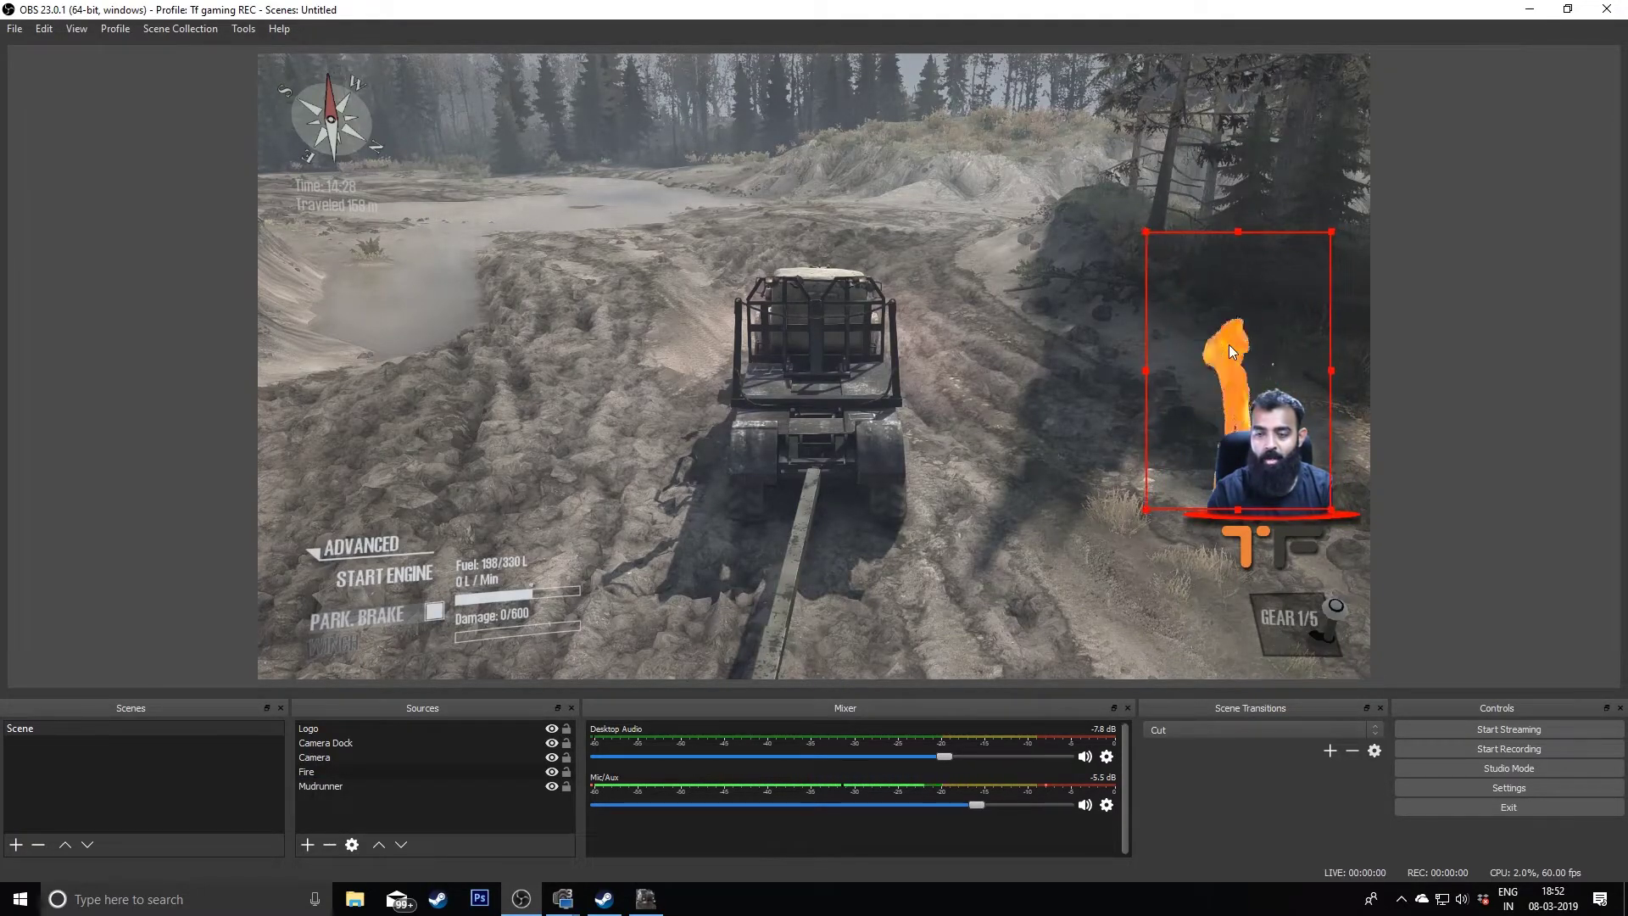
pyautogui.moveTo(1228, 344); pyautogui.dragTo(1233, 343)
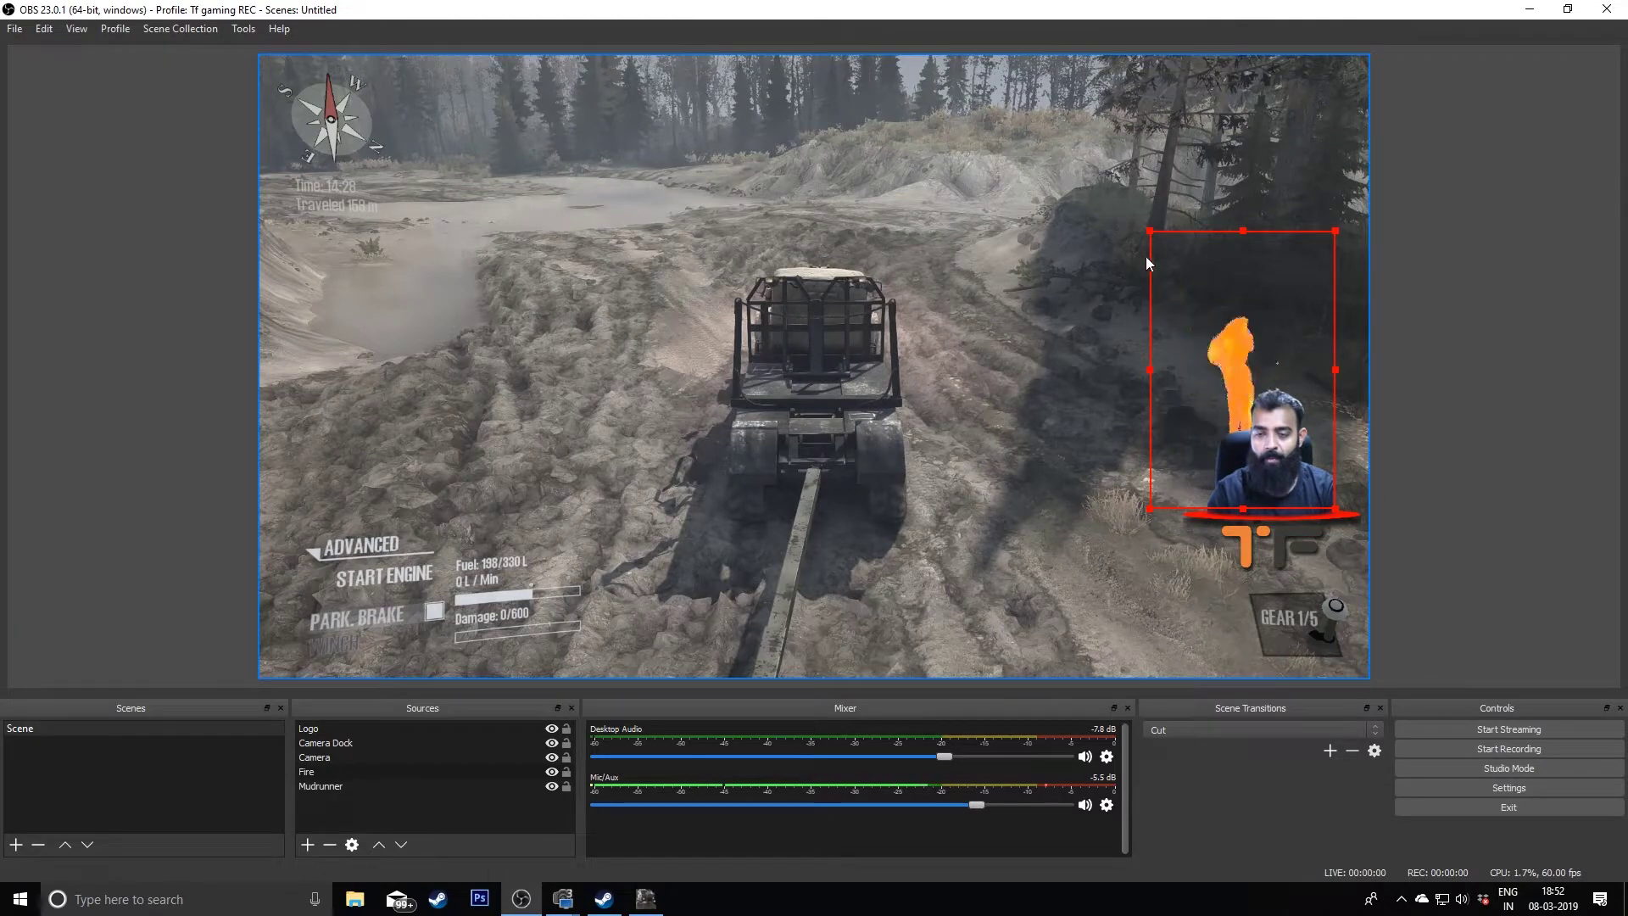
pyautogui.moveTo(1148, 230); pyautogui.dragTo(1178, 349)
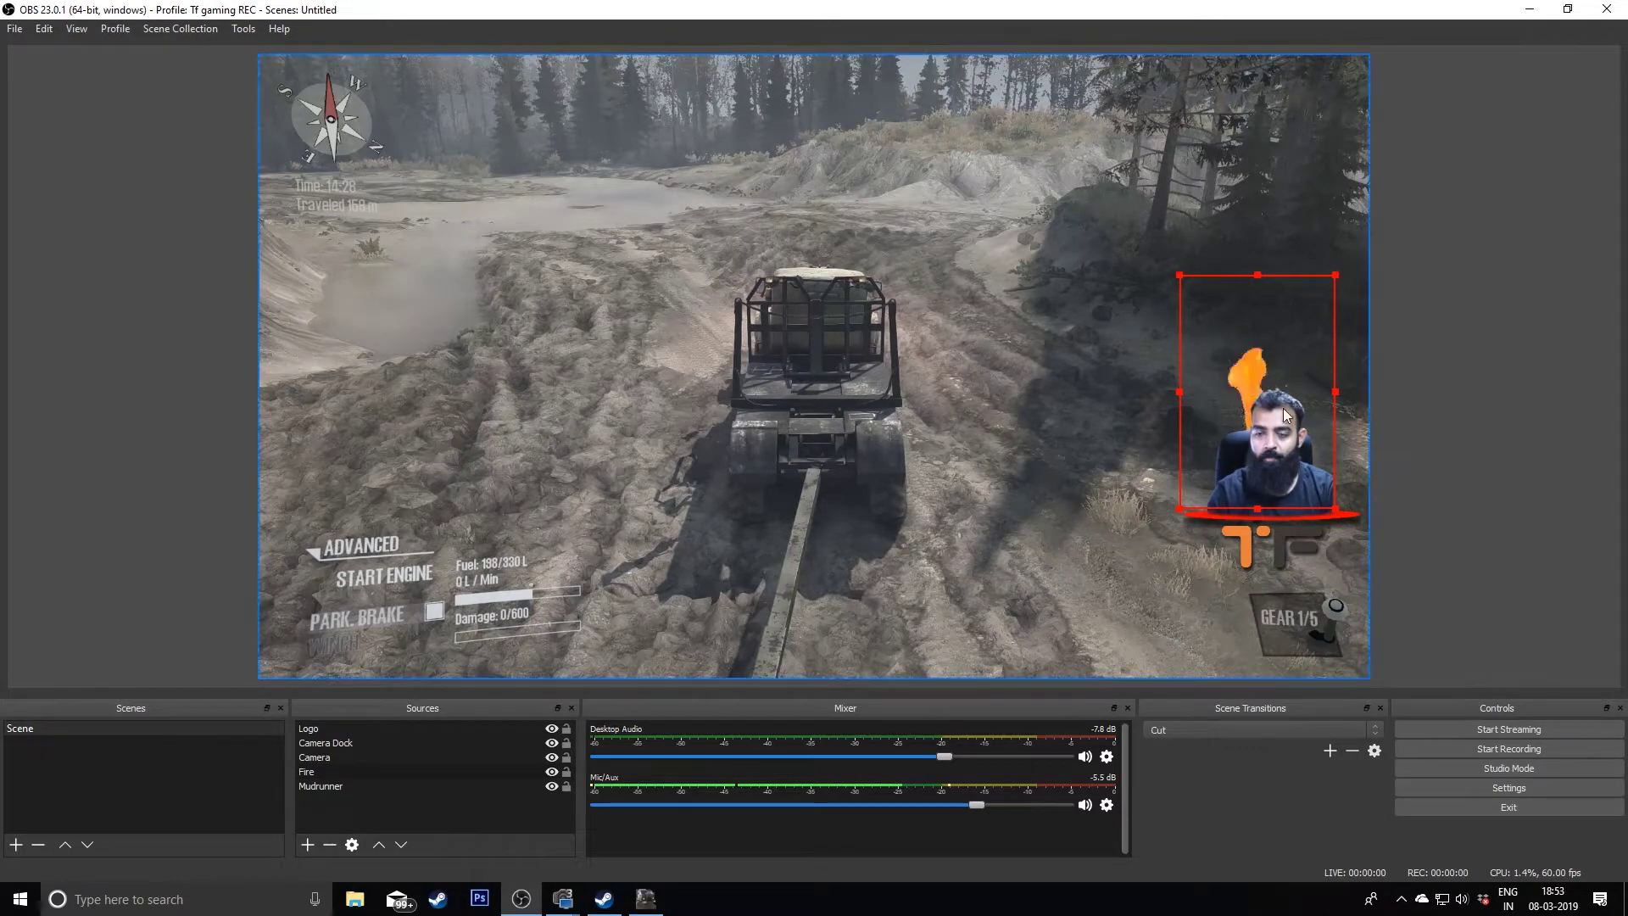
# - Nudge the Fire image left in small increments so the flame rises beside the person's head, and deselect it
pyautogui.click(1230, 343)
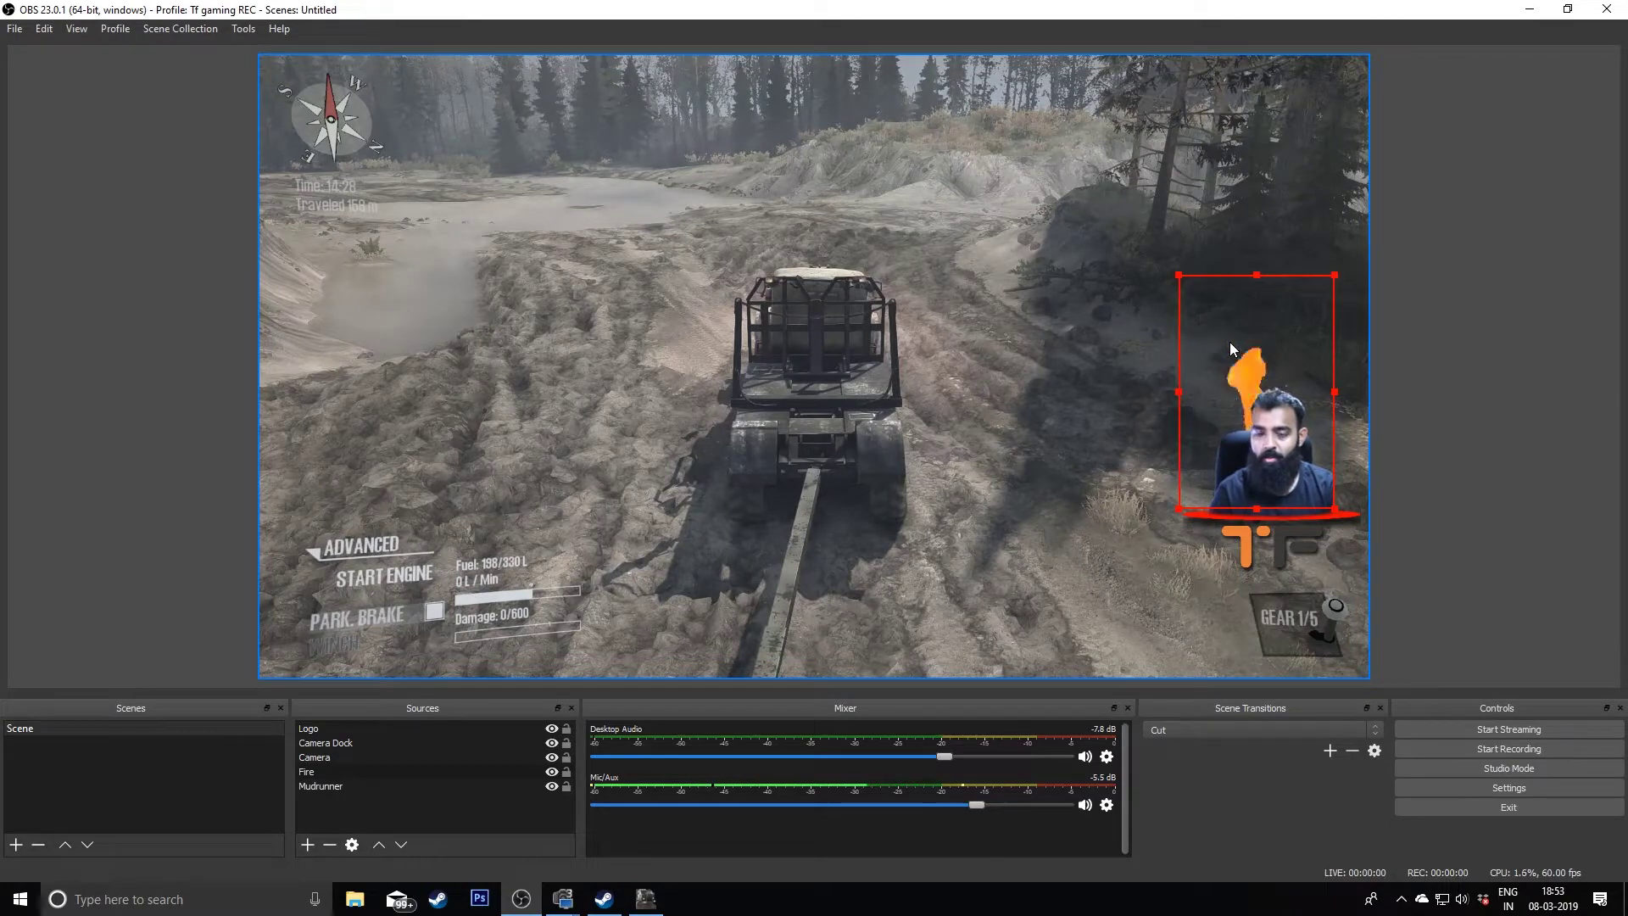
pyautogui.press('Left')
pyautogui.press('Left')
pyautogui.press('Left')
pyautogui.press('Left')
pyautogui.press('Left')
pyautogui.press('Left')
pyautogui.press('Left')
pyautogui.press('Left')
pyautogui.press('Left')
pyautogui.press('Left')
pyautogui.press('Left')
pyautogui.press('Left')
pyautogui.press('Left')
pyautogui.press('Left')
pyautogui.press('Left')
pyautogui.press('Left')
pyautogui.press('Left')
pyautogui.press('Left')
pyautogui.press('Left')
pyautogui.press('Left')
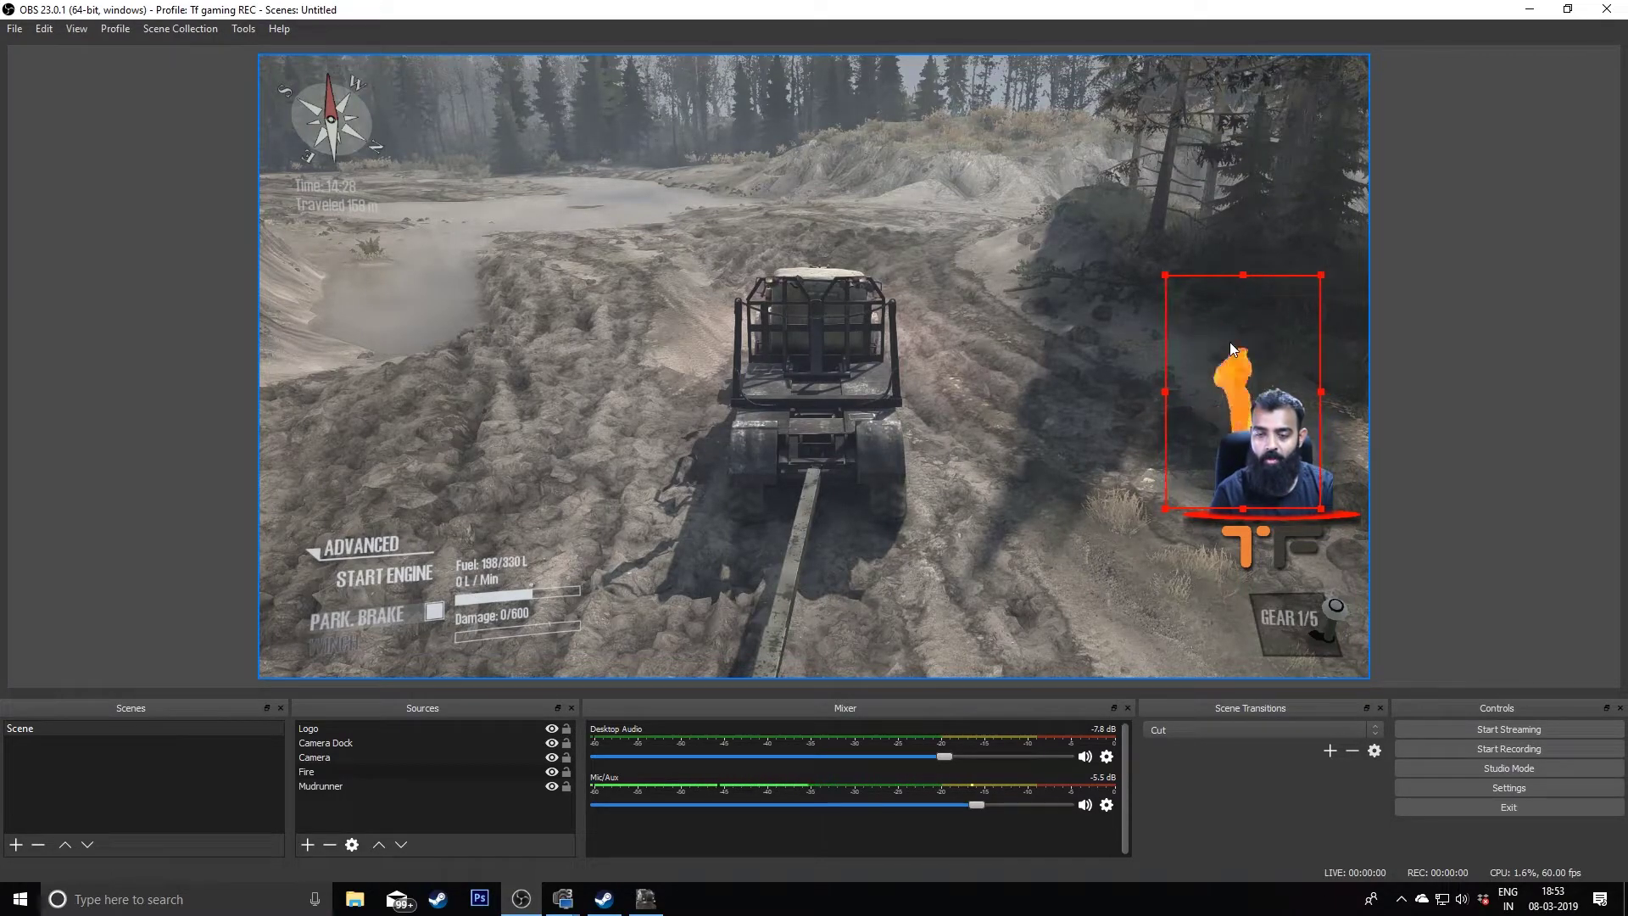
pyautogui.press('Left')
pyautogui.press('Left')
pyautogui.press('Left')
pyautogui.press('Left')
pyautogui.press('Left')
pyautogui.press('Left')
pyautogui.press('Left')
pyautogui.press('Left')
pyautogui.press('Left')
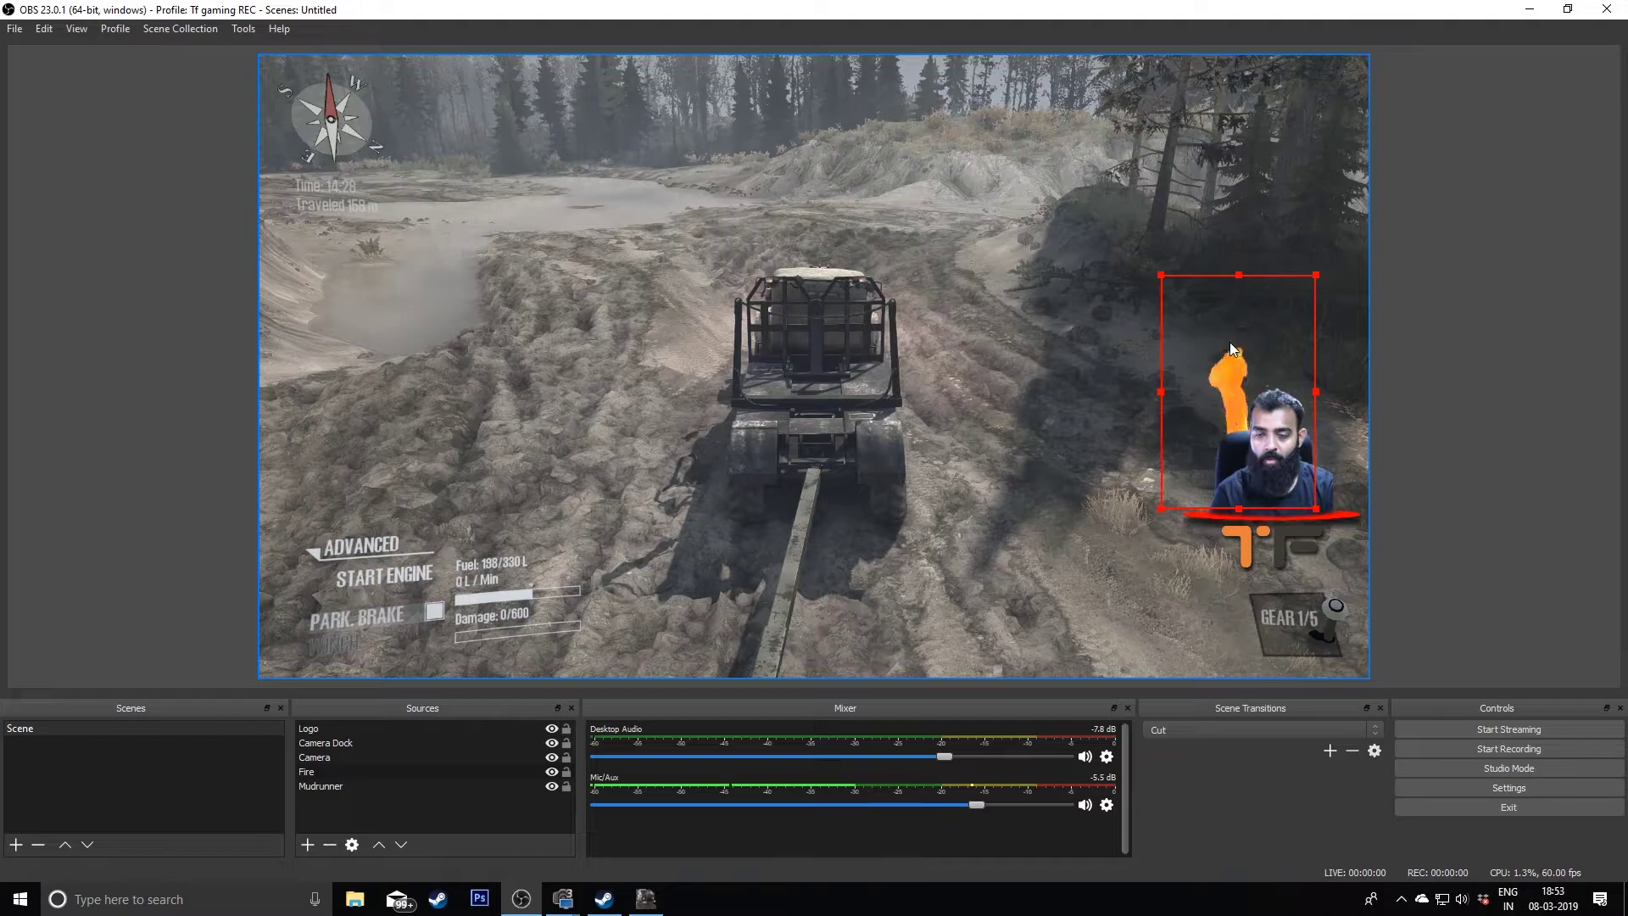
pyautogui.press('Right')
pyautogui.press('Right')
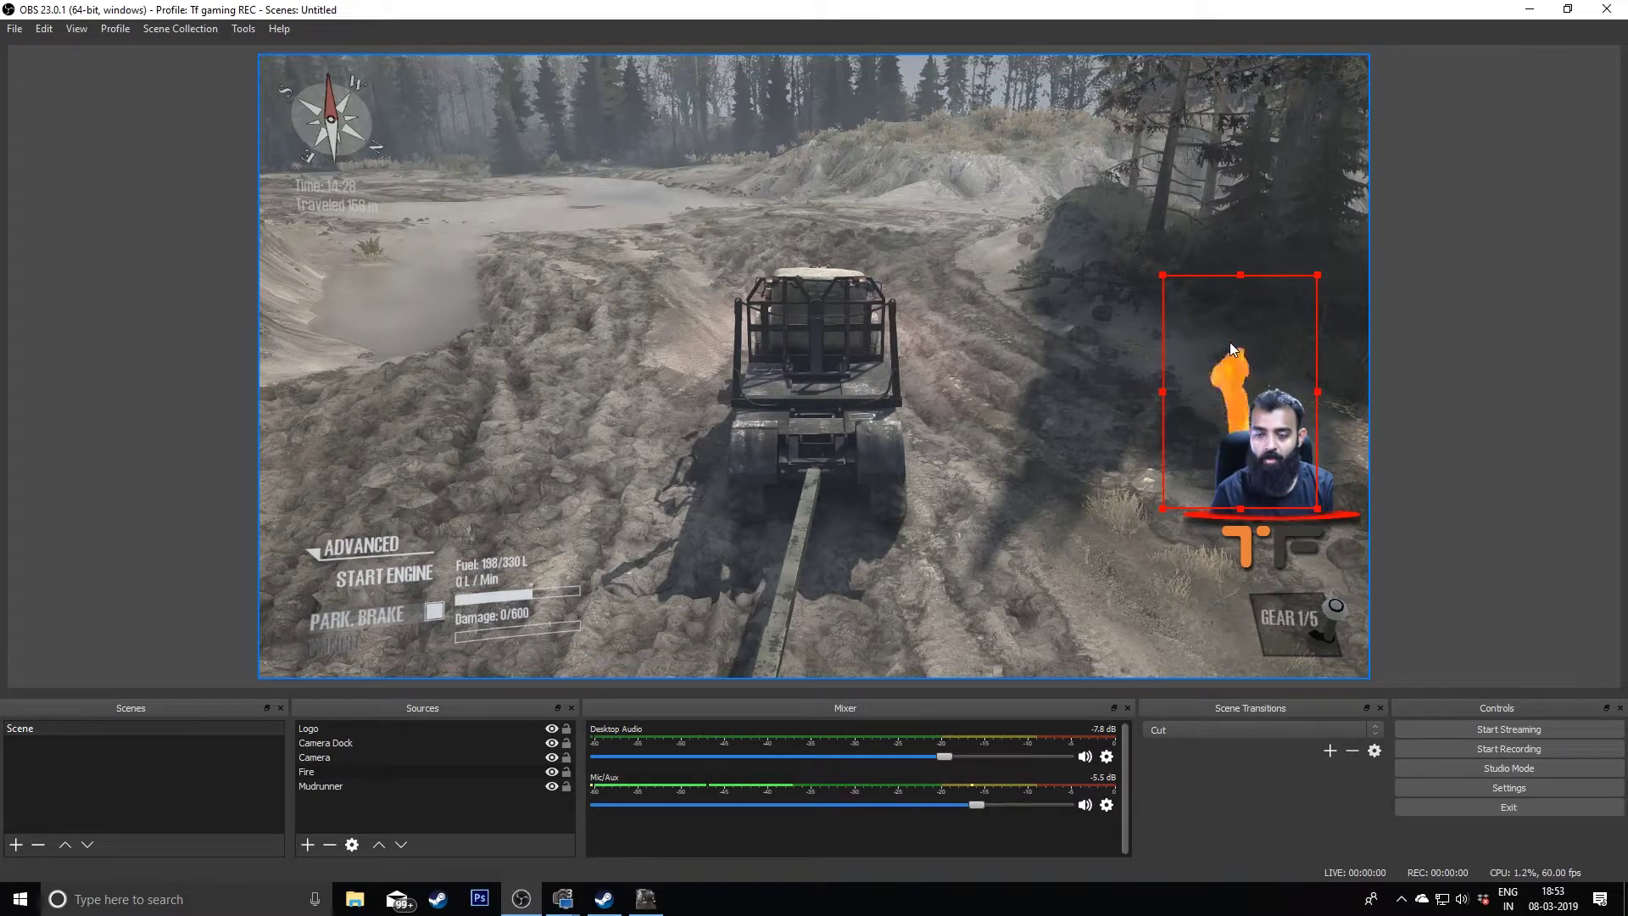
pyautogui.click(1426, 282)
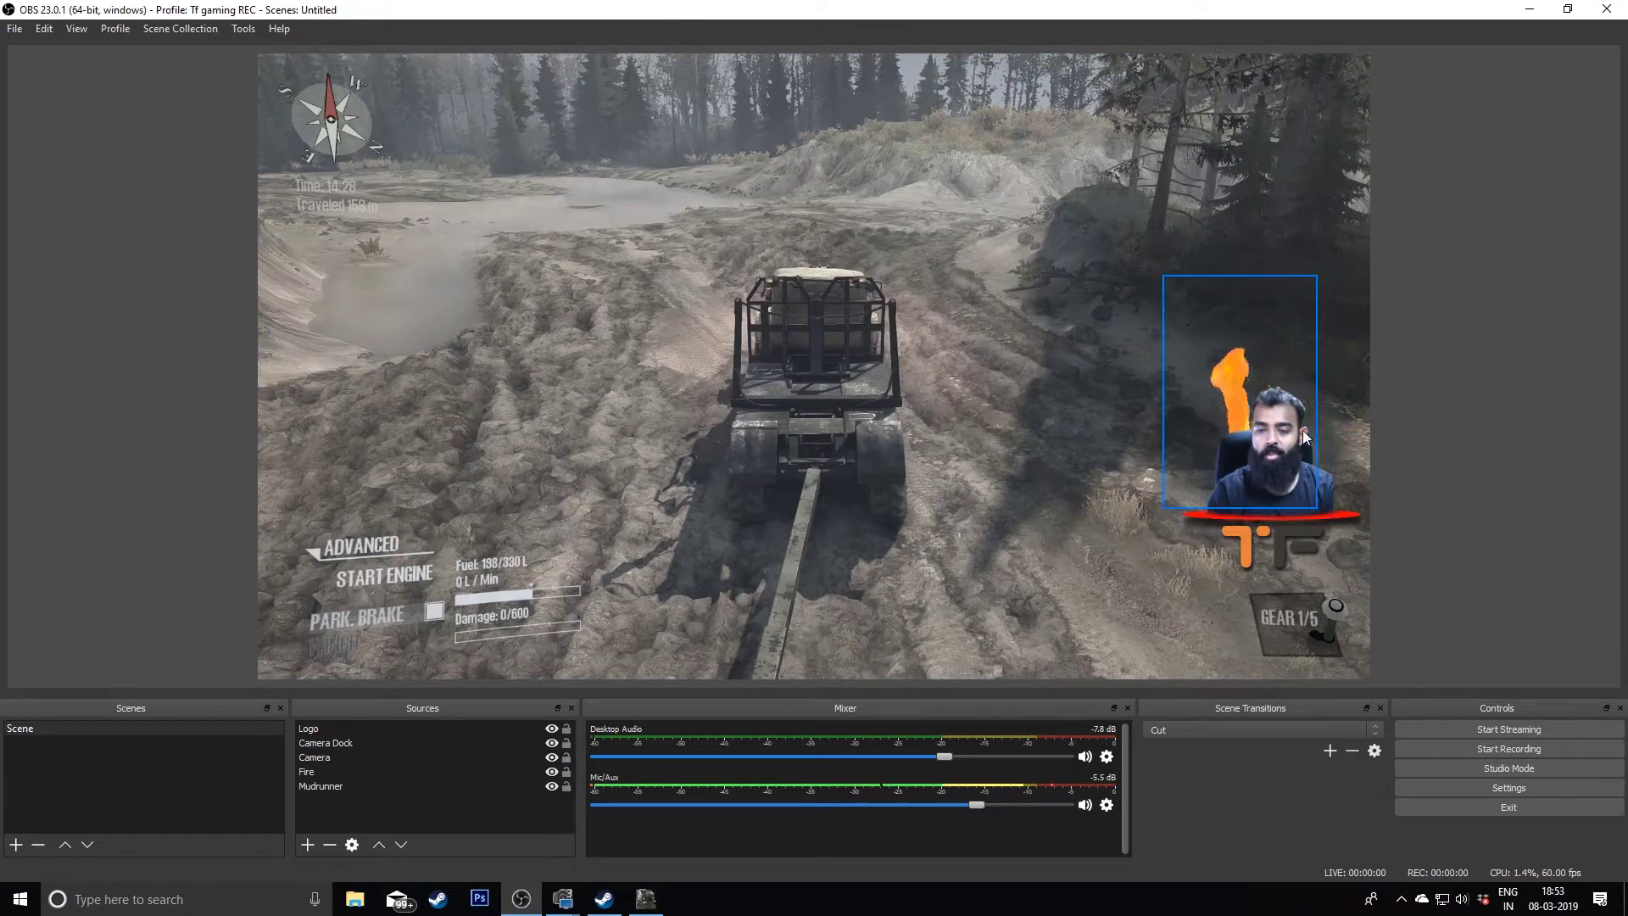
# - Duplicate the Fire source as an independent copy and place the copy directly beneath Camera in the source order
pyautogui.click(349, 770)
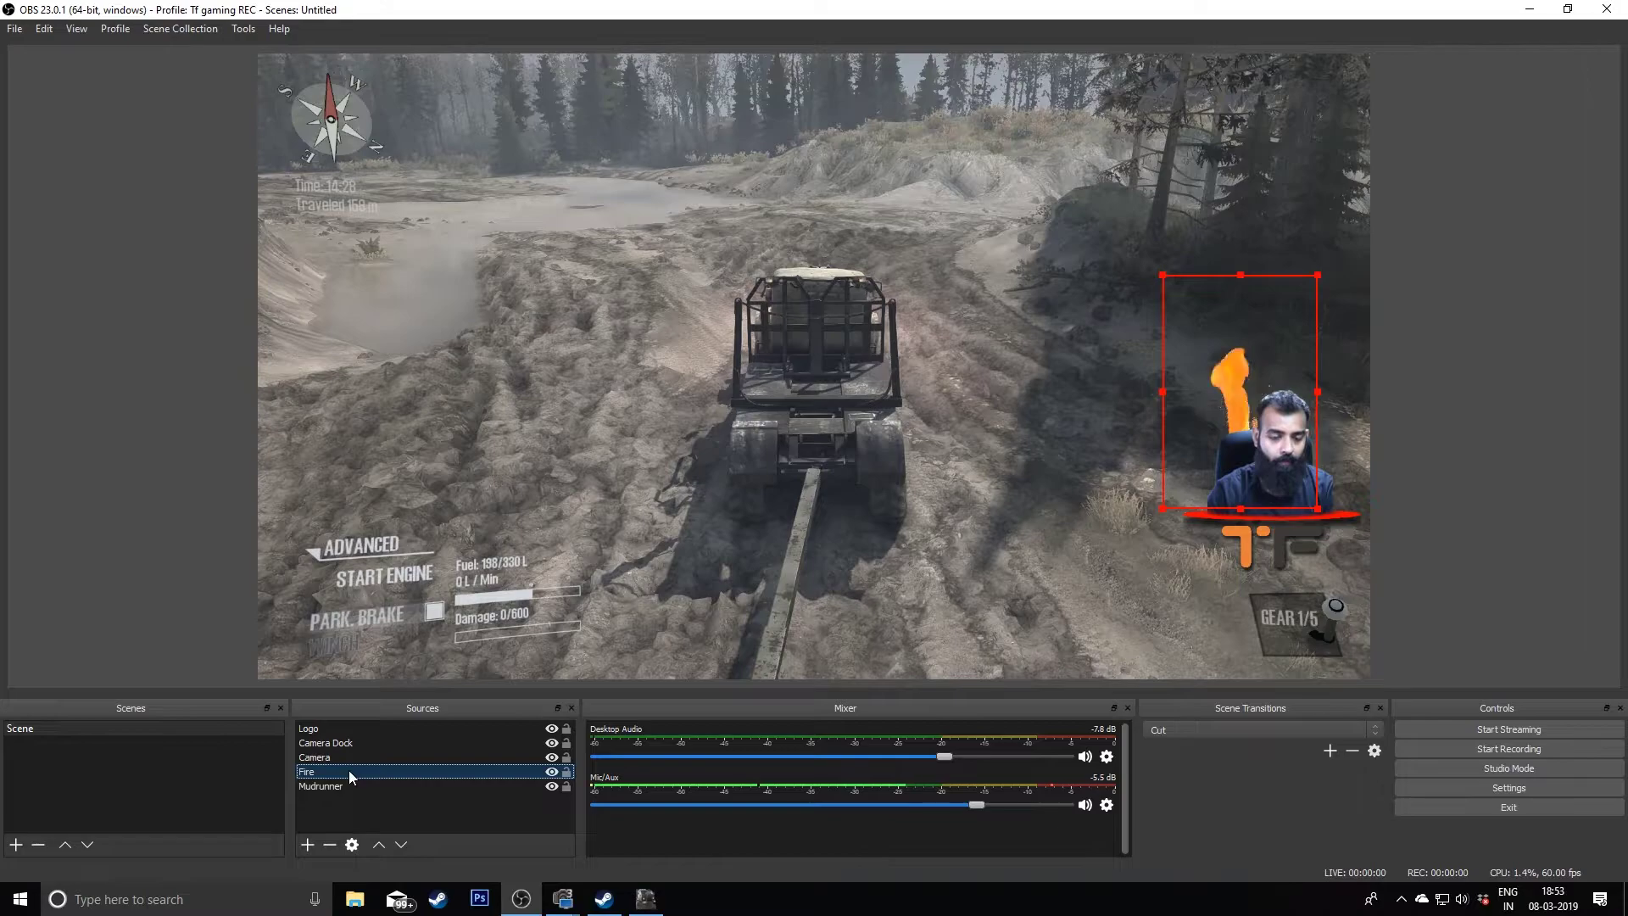
pyautogui.rightClick(351, 773)
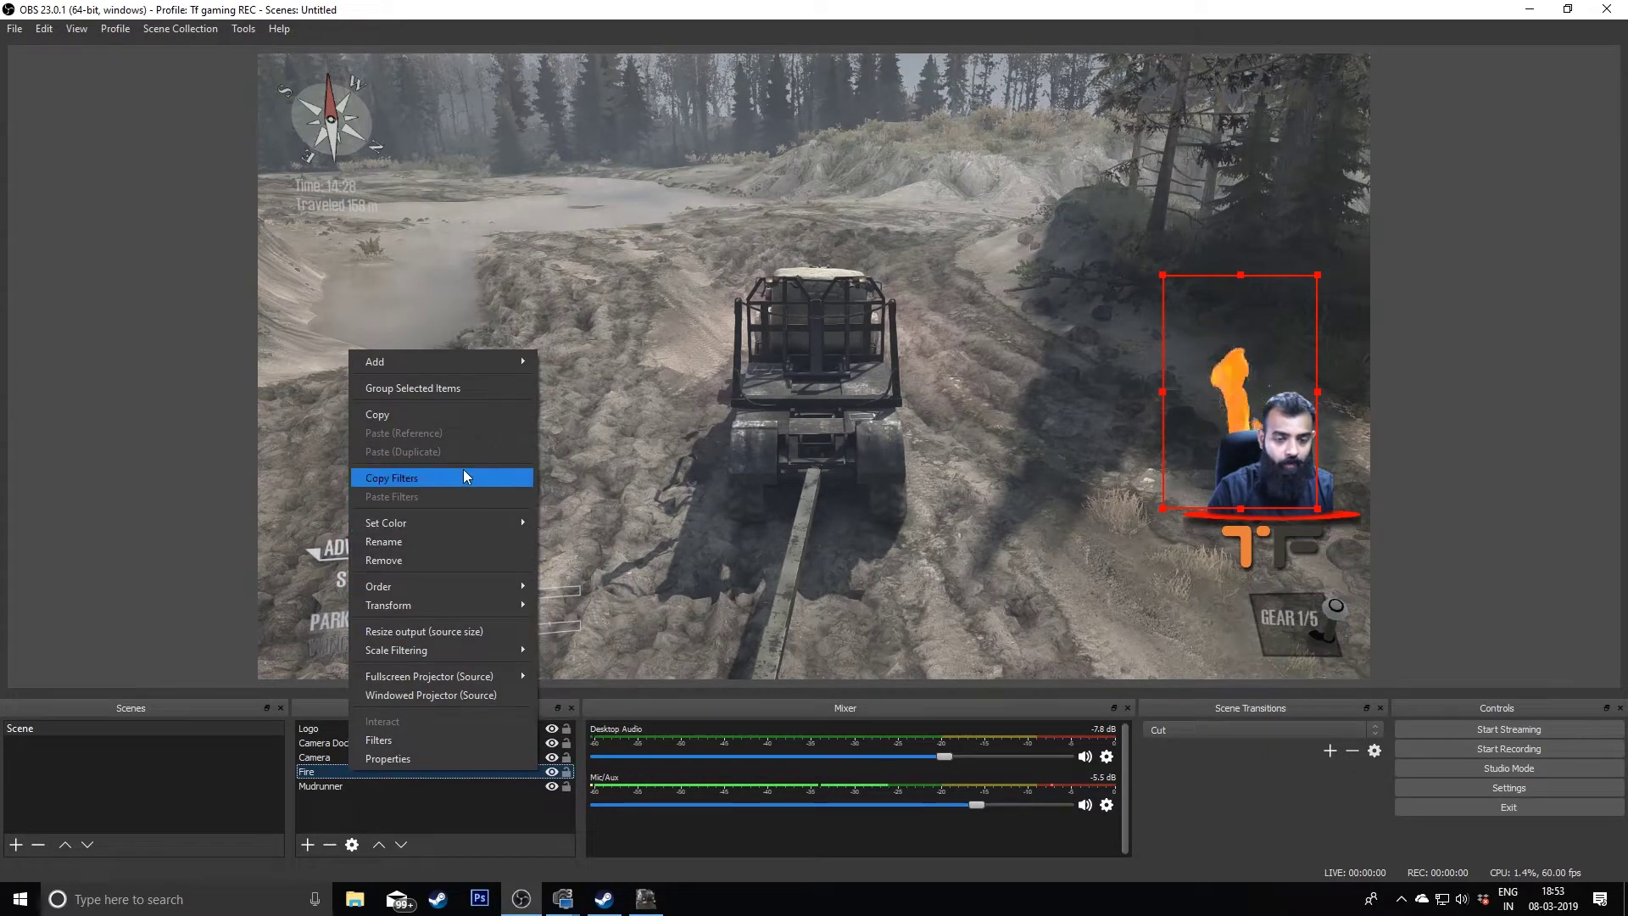
pyautogui.click(446, 417)
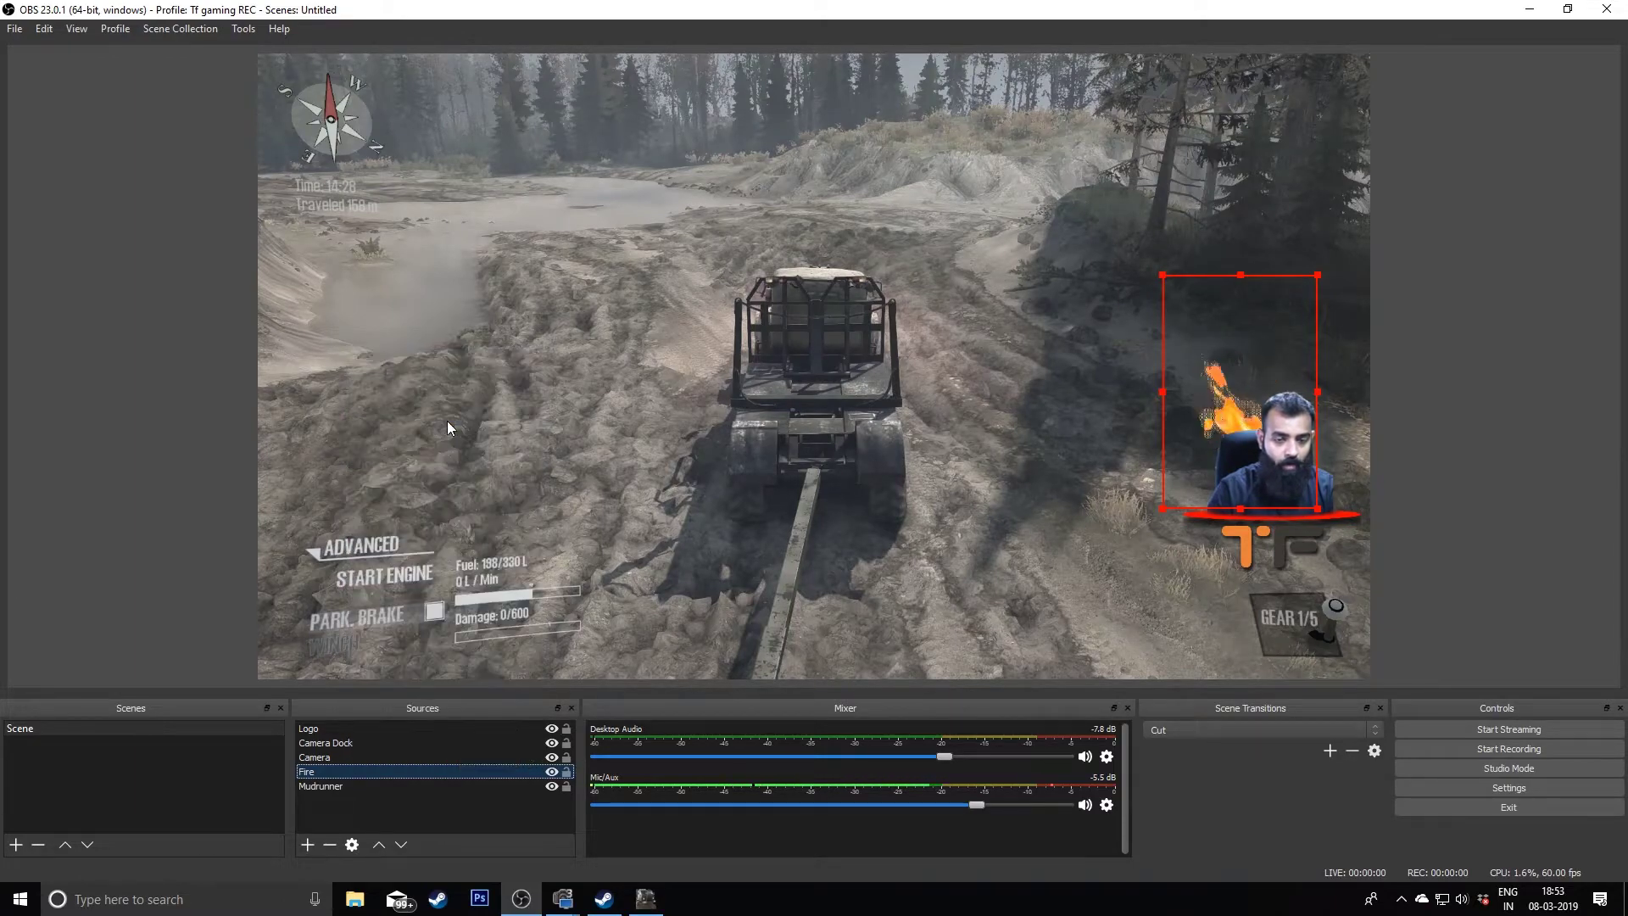
pyautogui.rightClick(379, 807)
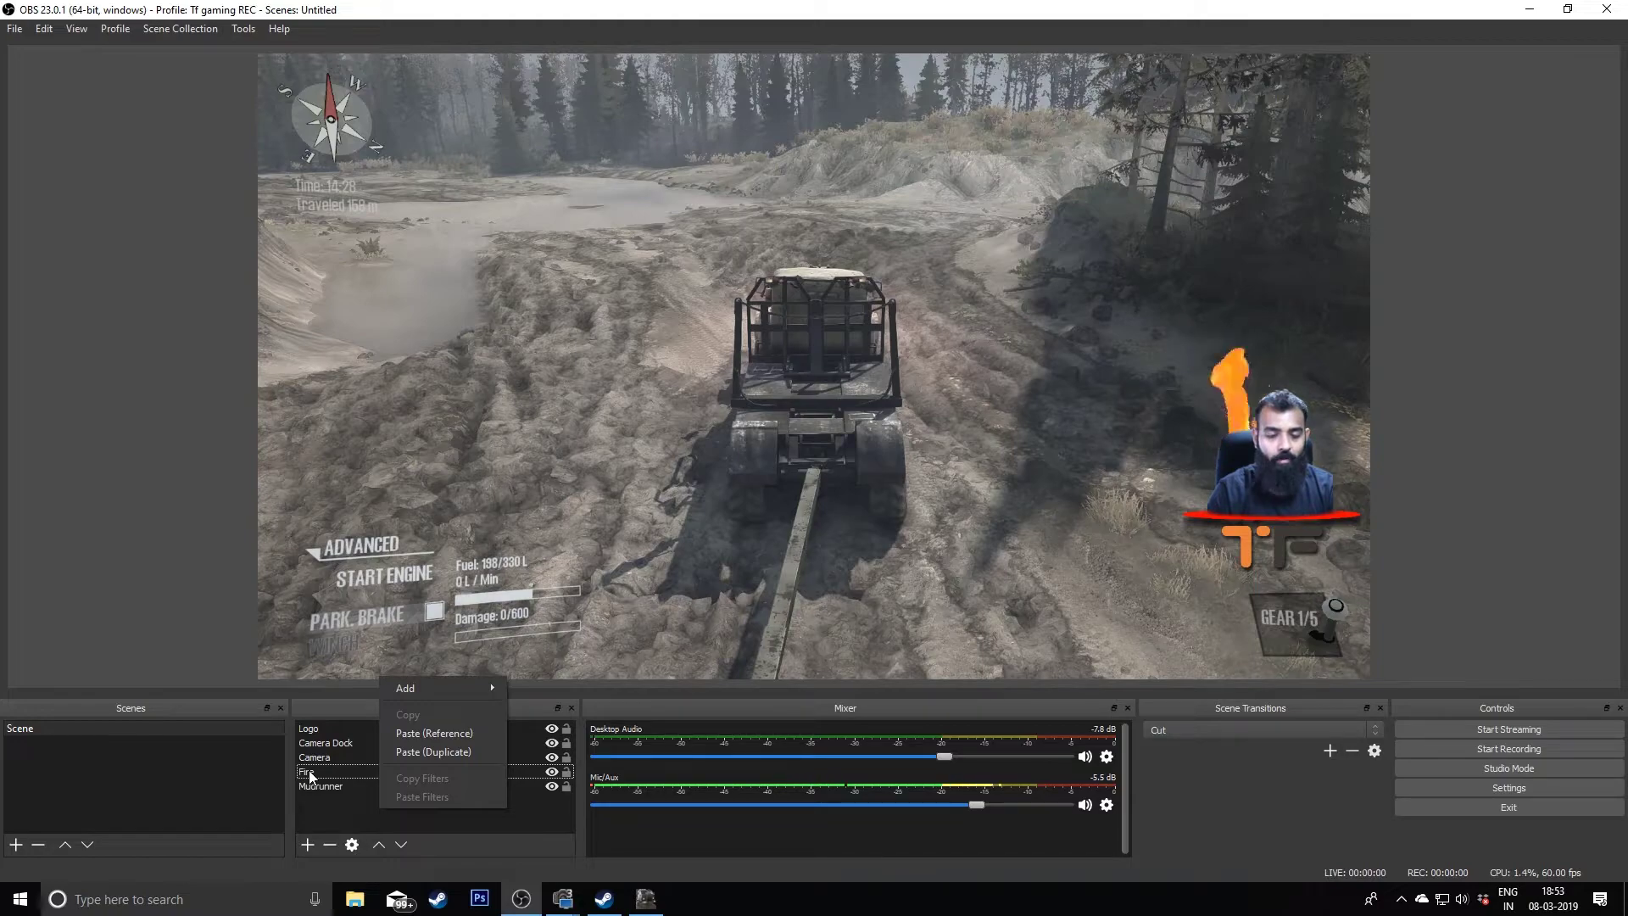
pyautogui.click(445, 752)
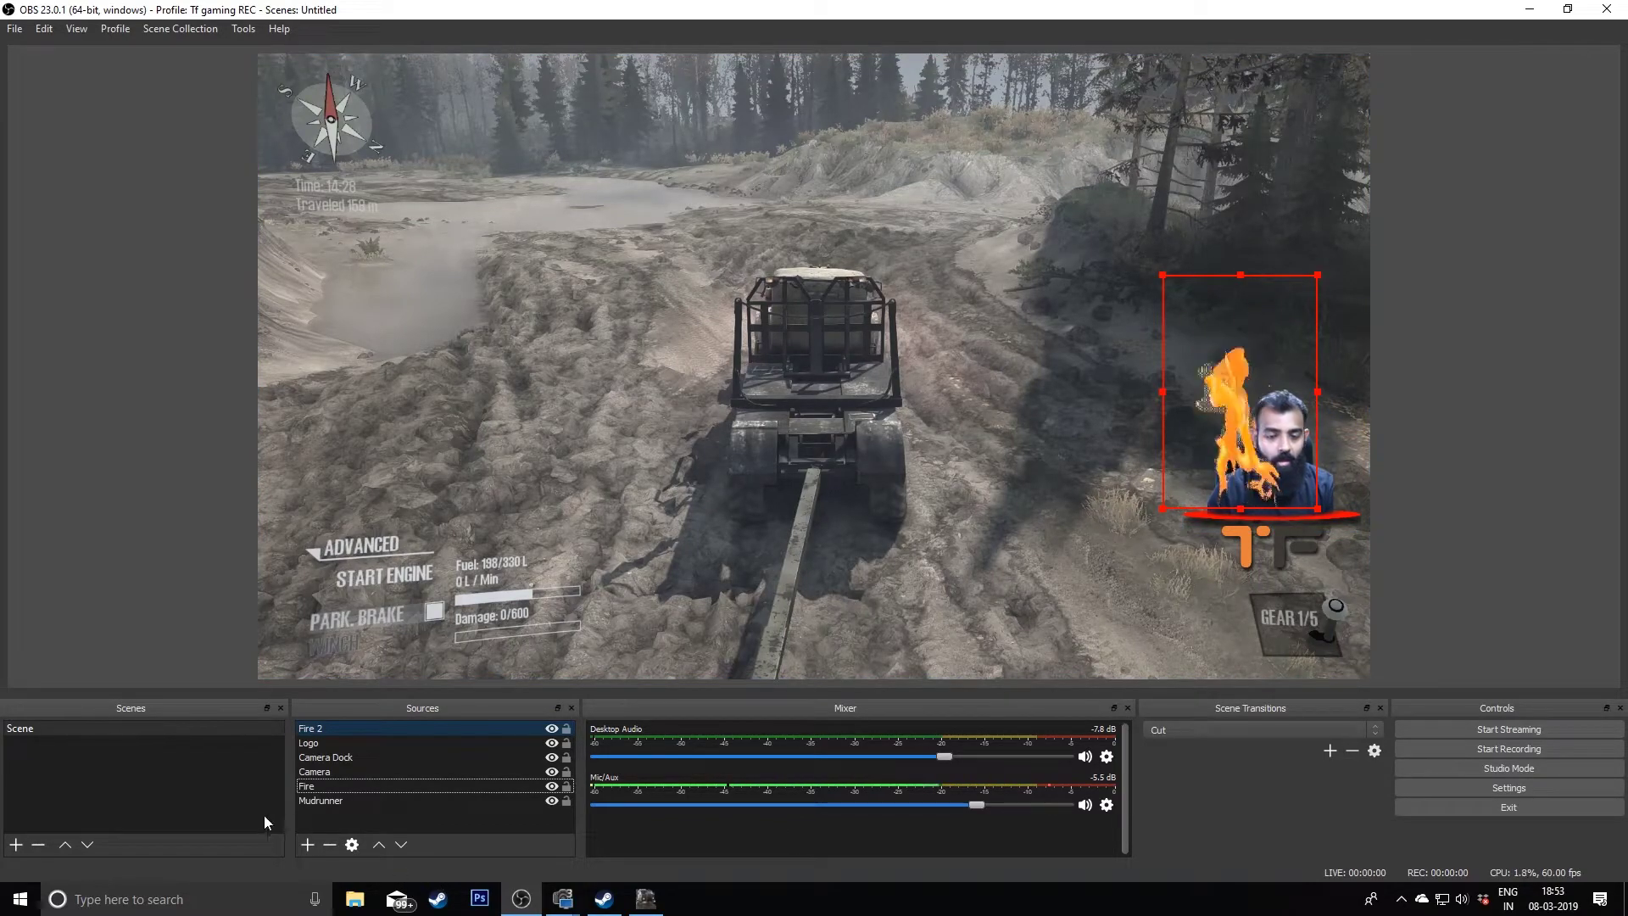
pyautogui.click(312, 731)
pyautogui.moveTo(309, 736); pyautogui.dragTo(312, 778)
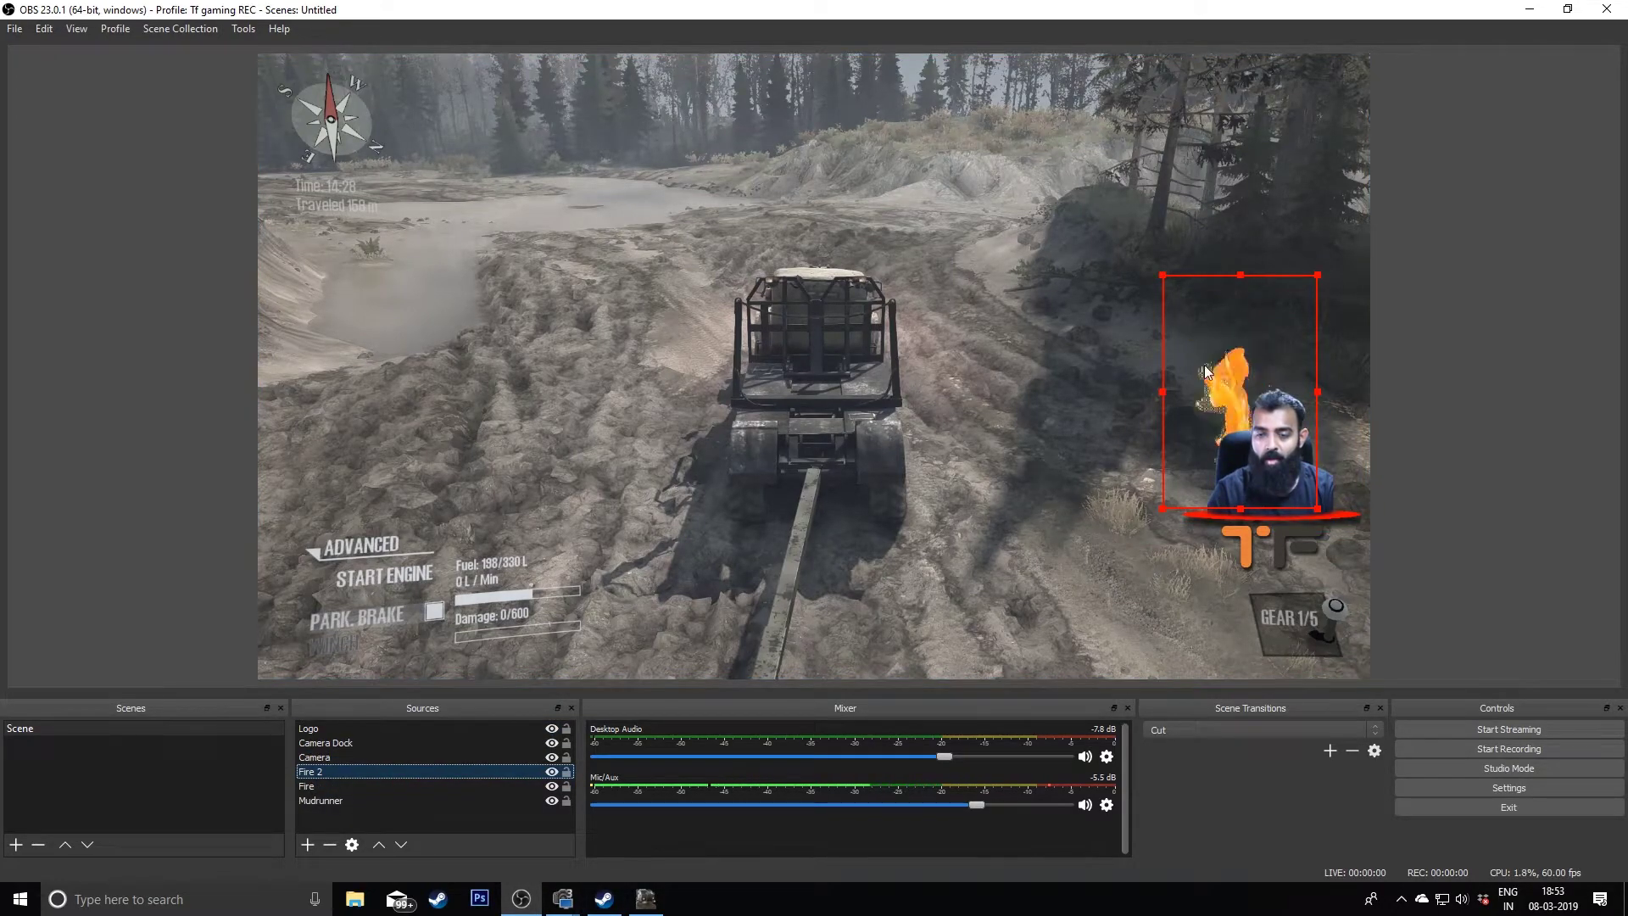
# - Flip the Fire 2 image horizontally and deselect it
pyautogui.rightClick(357, 771)
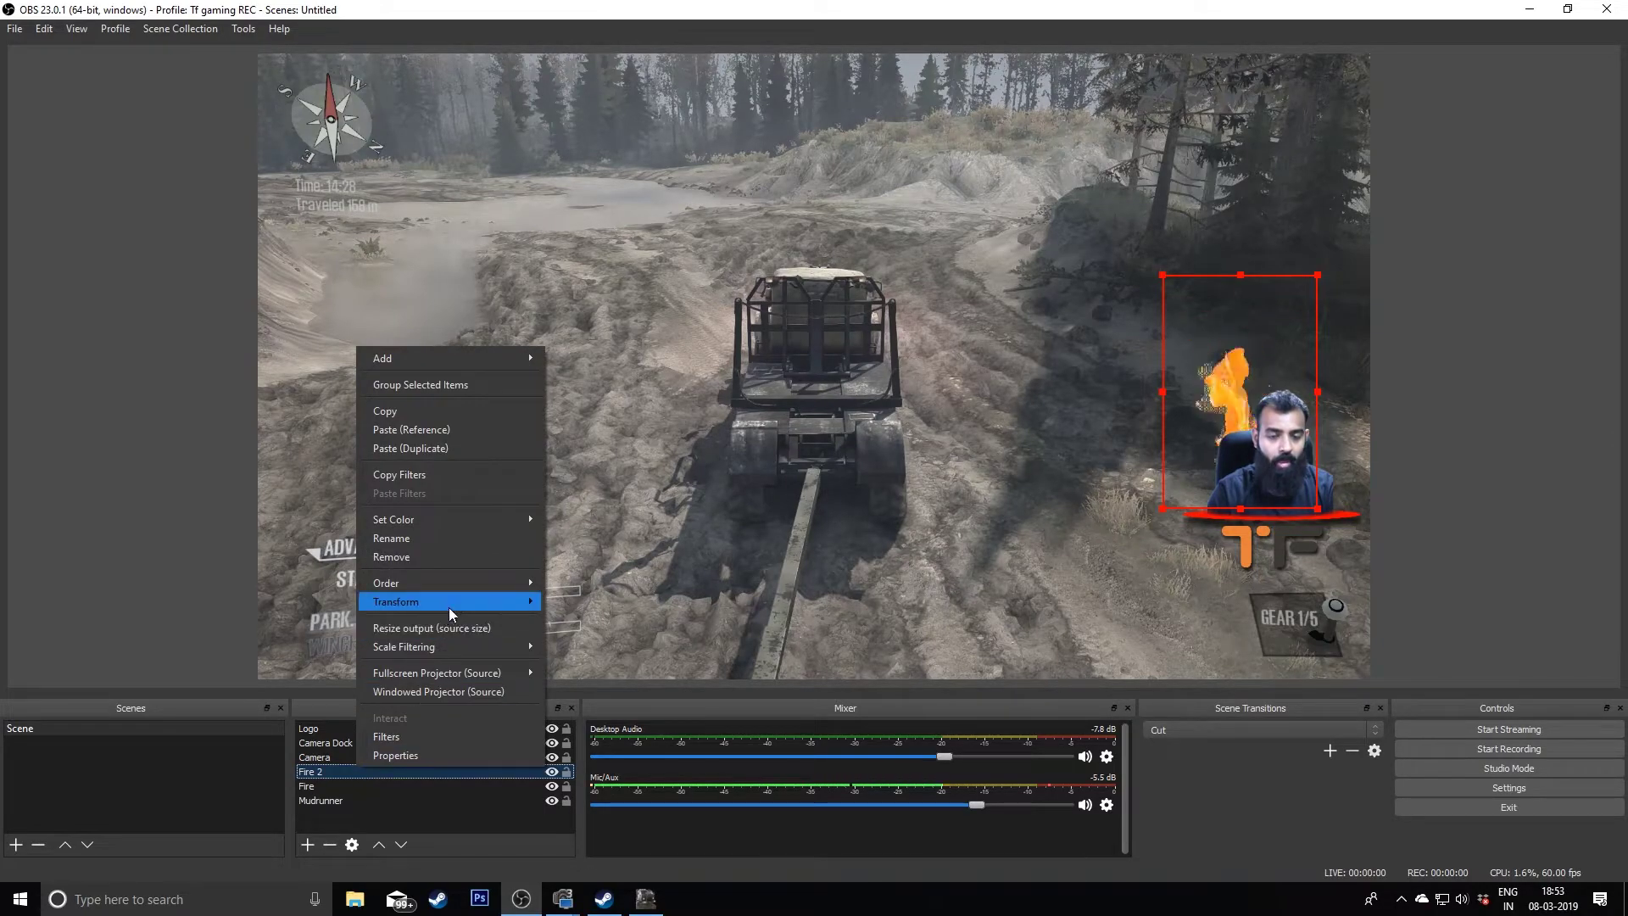
pyautogui.moveTo(453, 604)
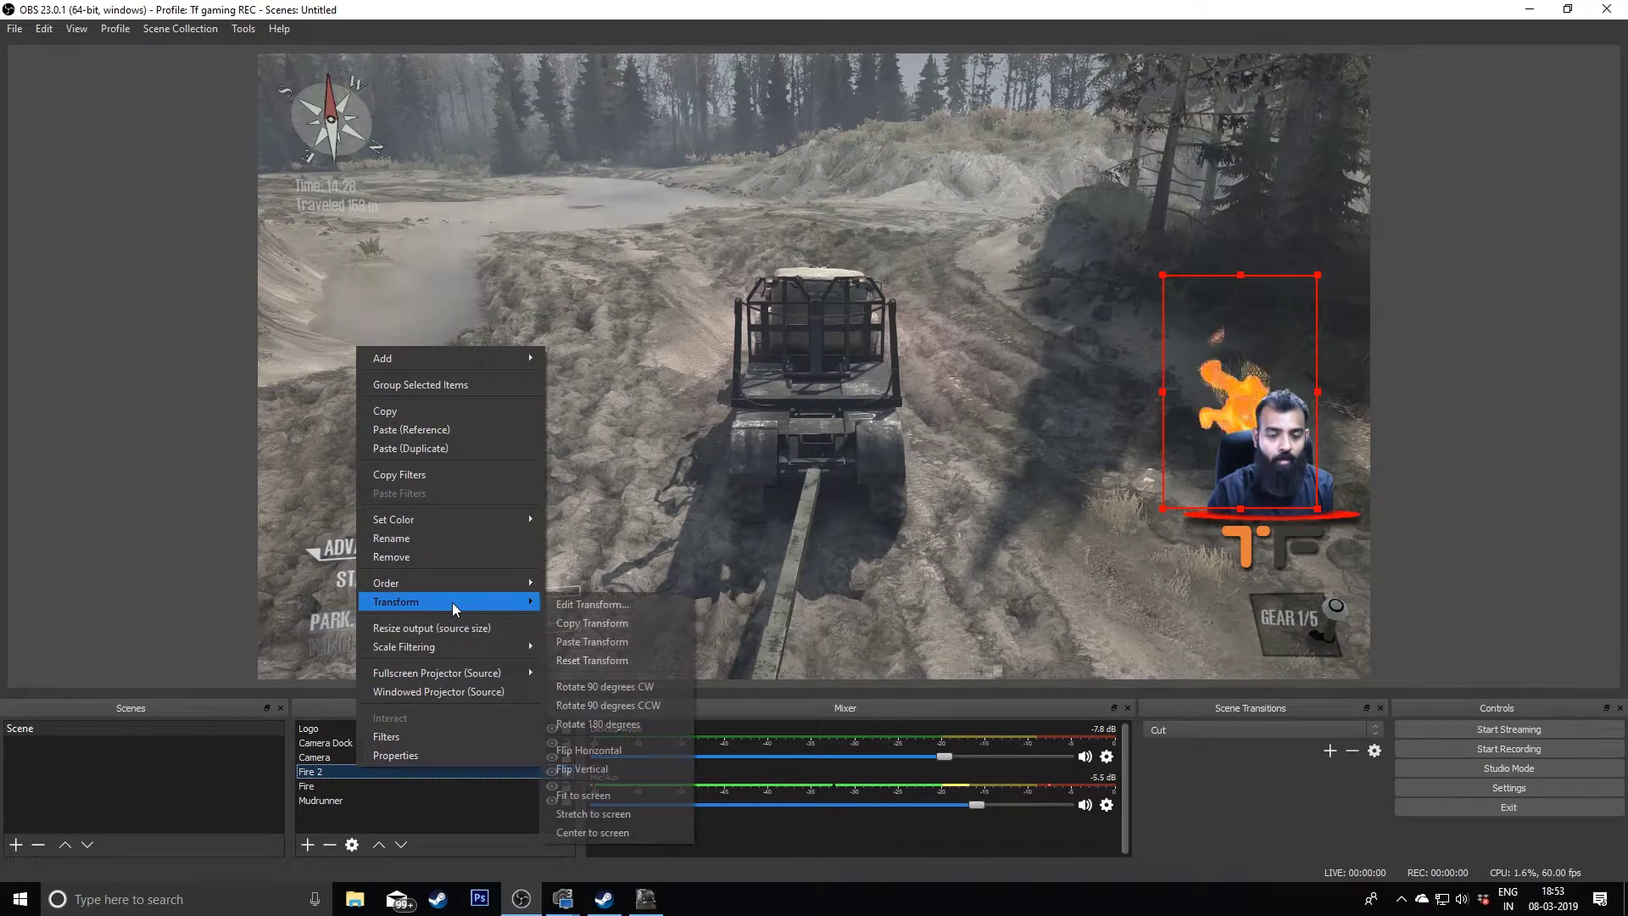
pyautogui.click(603, 749)
pyautogui.click(1479, 482)
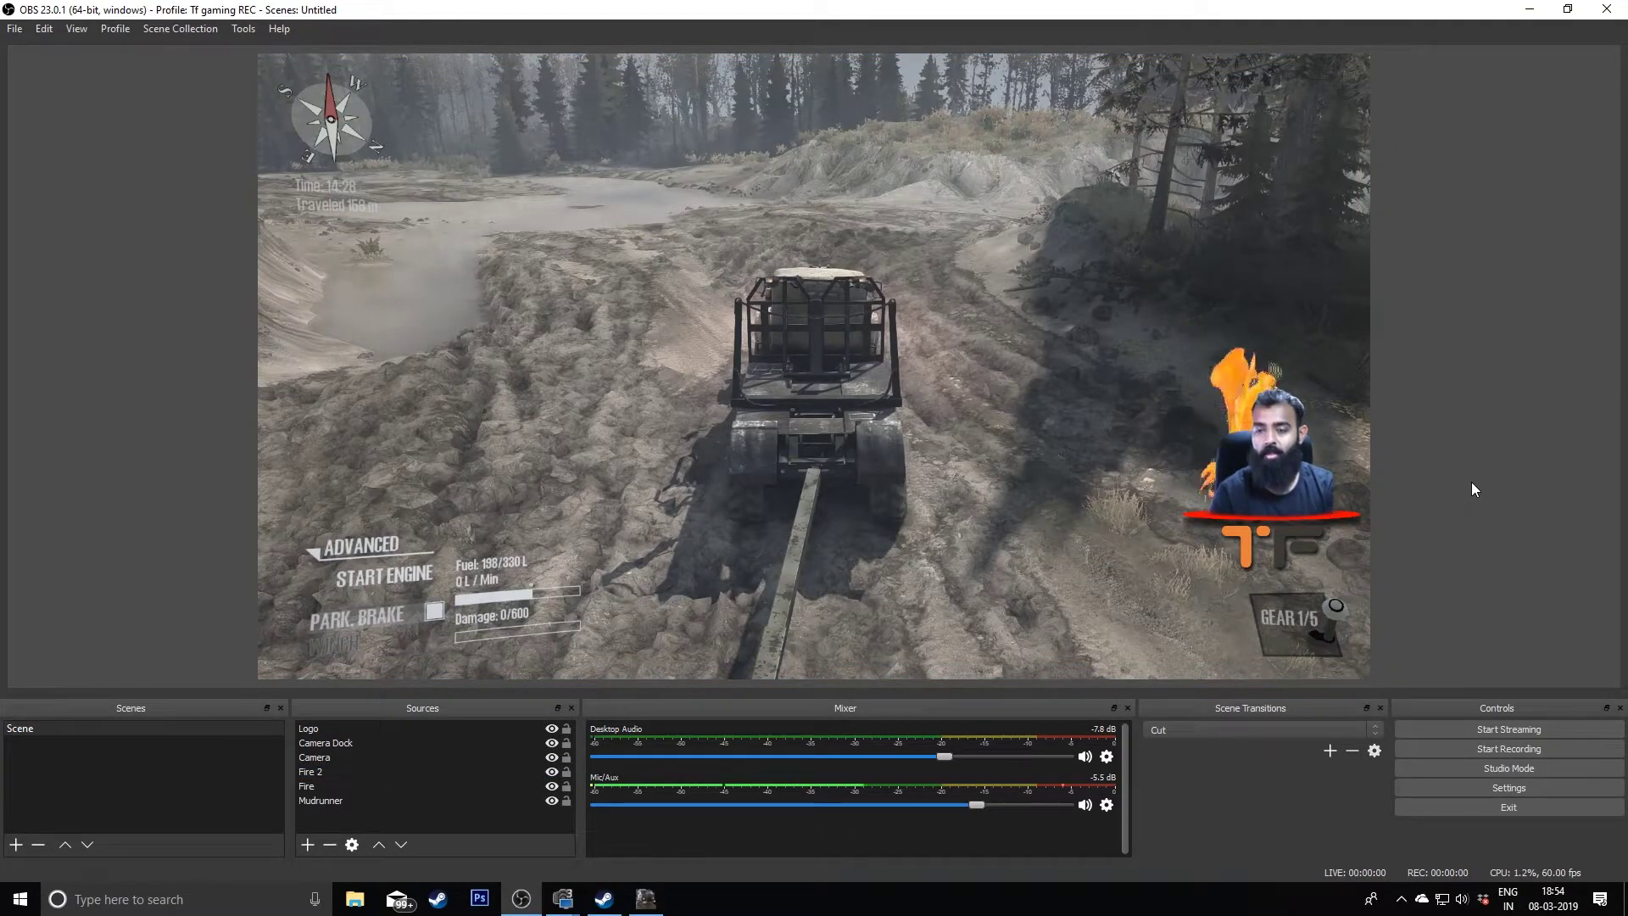
# - Nudge one of the two overlapping fire images right until its right edge meets the canvas's right edge
pyautogui.click(453, 772)
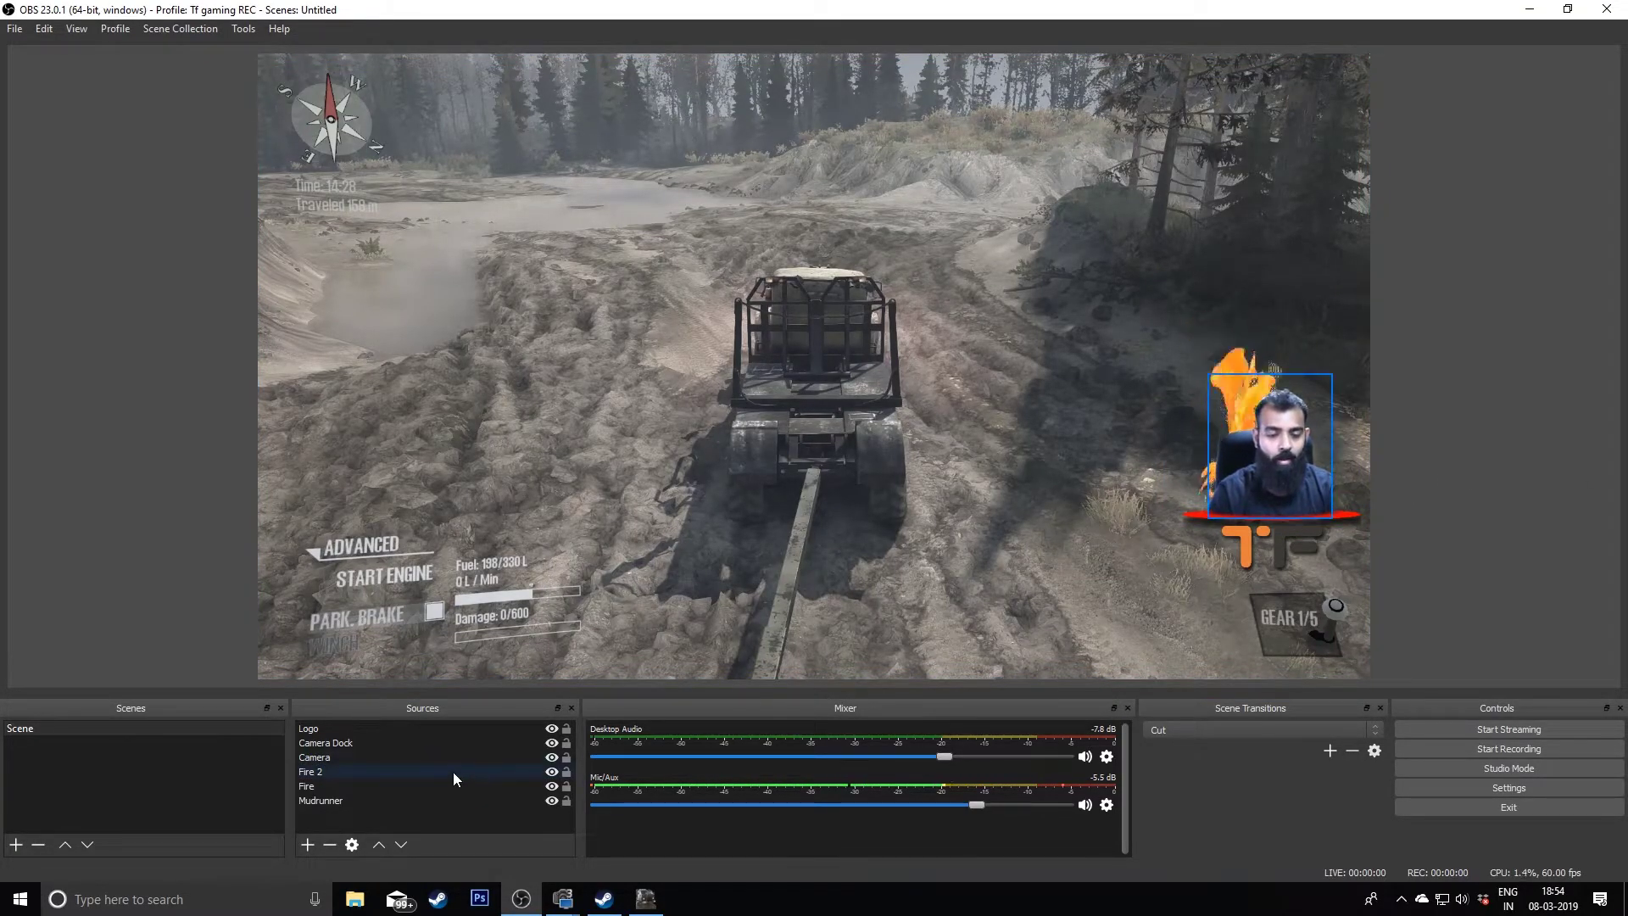
pyautogui.click(1281, 347)
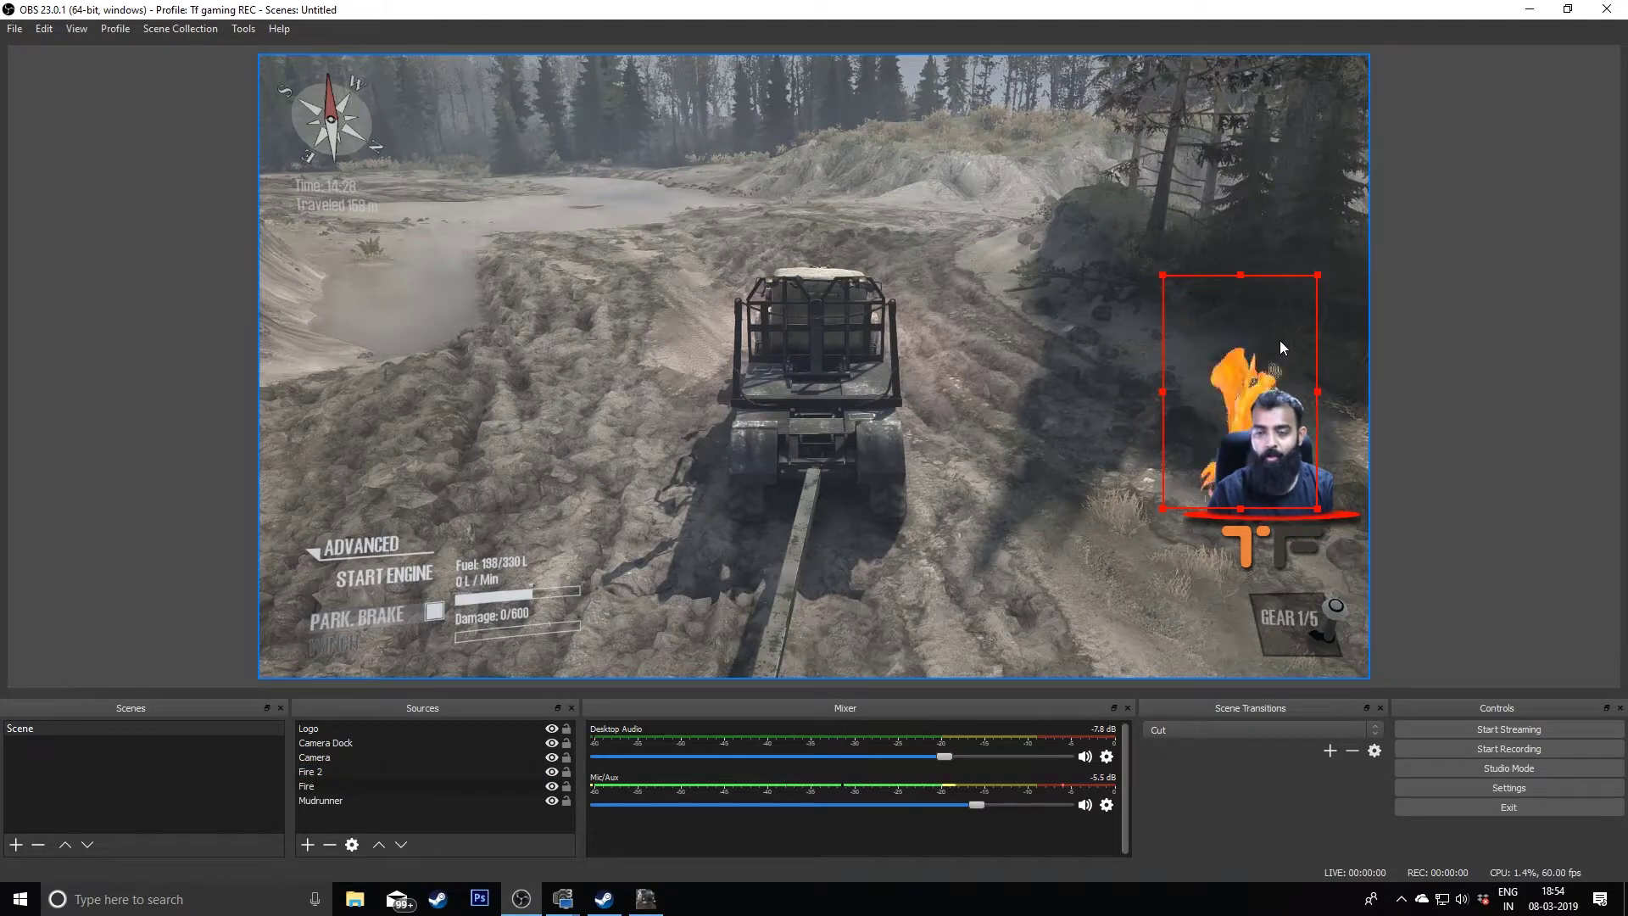
pyautogui.press('Right')
pyautogui.press('Right')
pyautogui.press('Right')
pyautogui.press('Right')
pyautogui.press('Right')
pyautogui.press('Right')
pyautogui.press('Right')
pyautogui.press('Right')
pyautogui.press('Right')
pyautogui.press('Right')
pyautogui.press('Right')
pyautogui.press('Right')
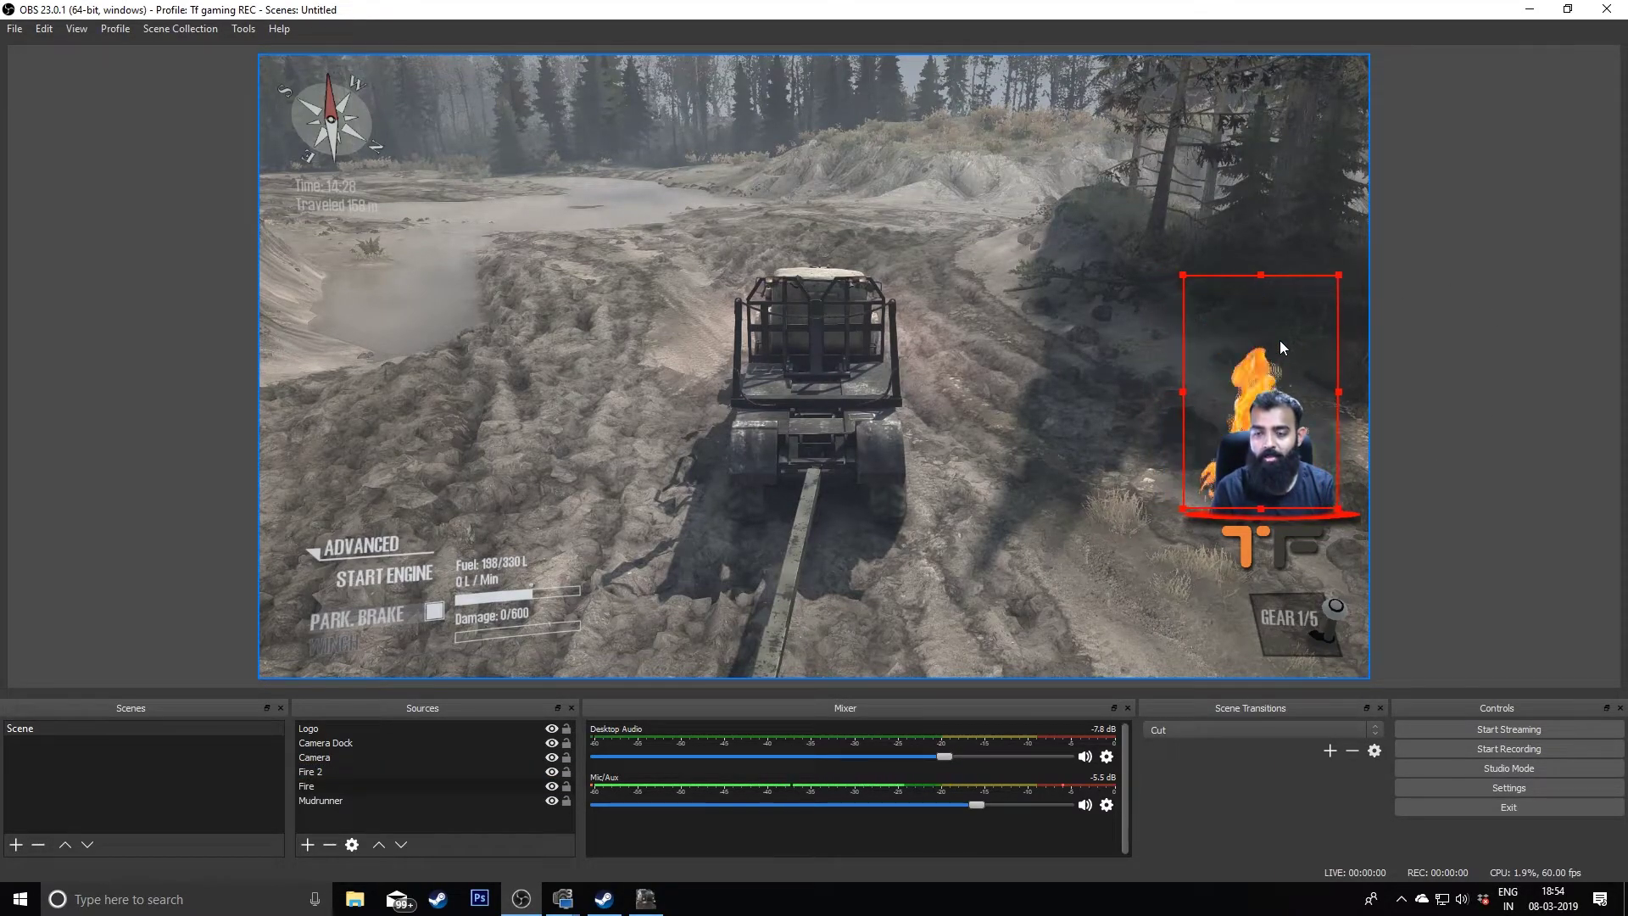
pyautogui.press('Right')
pyautogui.press('Right')
pyautogui.press('Right')
pyautogui.press('Right')
pyautogui.press('Right')
pyautogui.press('Right')
pyautogui.press('Right')
pyautogui.press('Right')
pyautogui.press('Right')
pyautogui.press('Right')
pyautogui.press('Right')
pyautogui.press('Right')
pyautogui.press('Right')
pyautogui.press('Right')
pyautogui.press('Right')
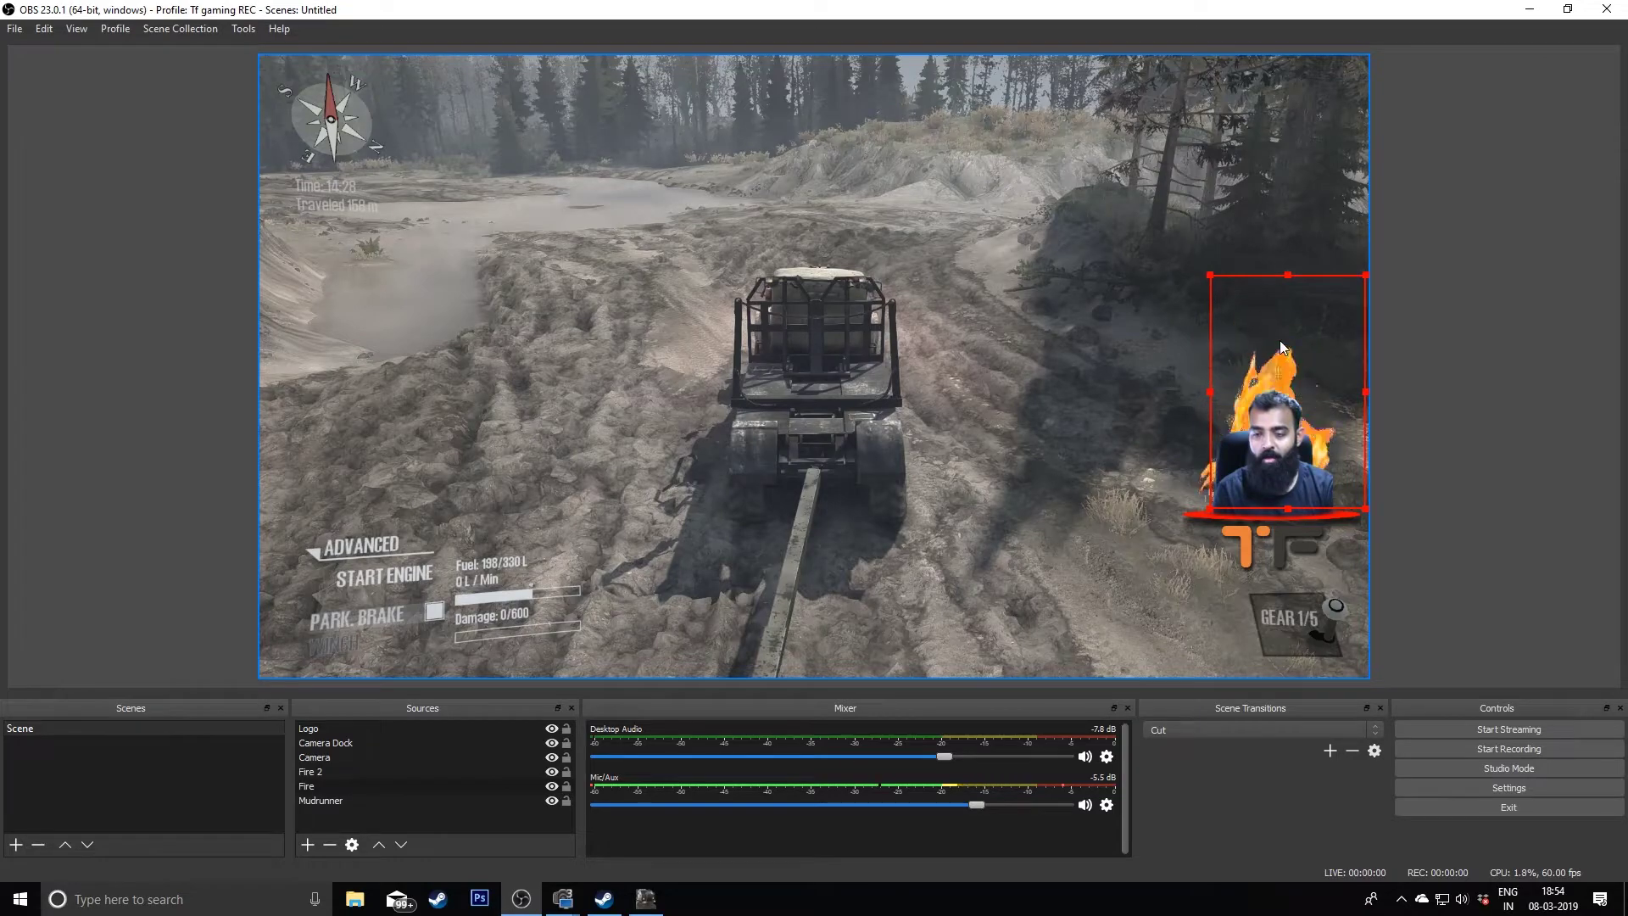
pyautogui.press('Right')
pyautogui.press('Right')
pyautogui.press('Right')
pyautogui.press('Right')
pyautogui.press('Right')
pyautogui.press('Right')
# - Nudge the selected fire image down in small increments until its base rests on the red bar
pyautogui.press('Down')
pyautogui.press('Down')
pyautogui.press('Down')
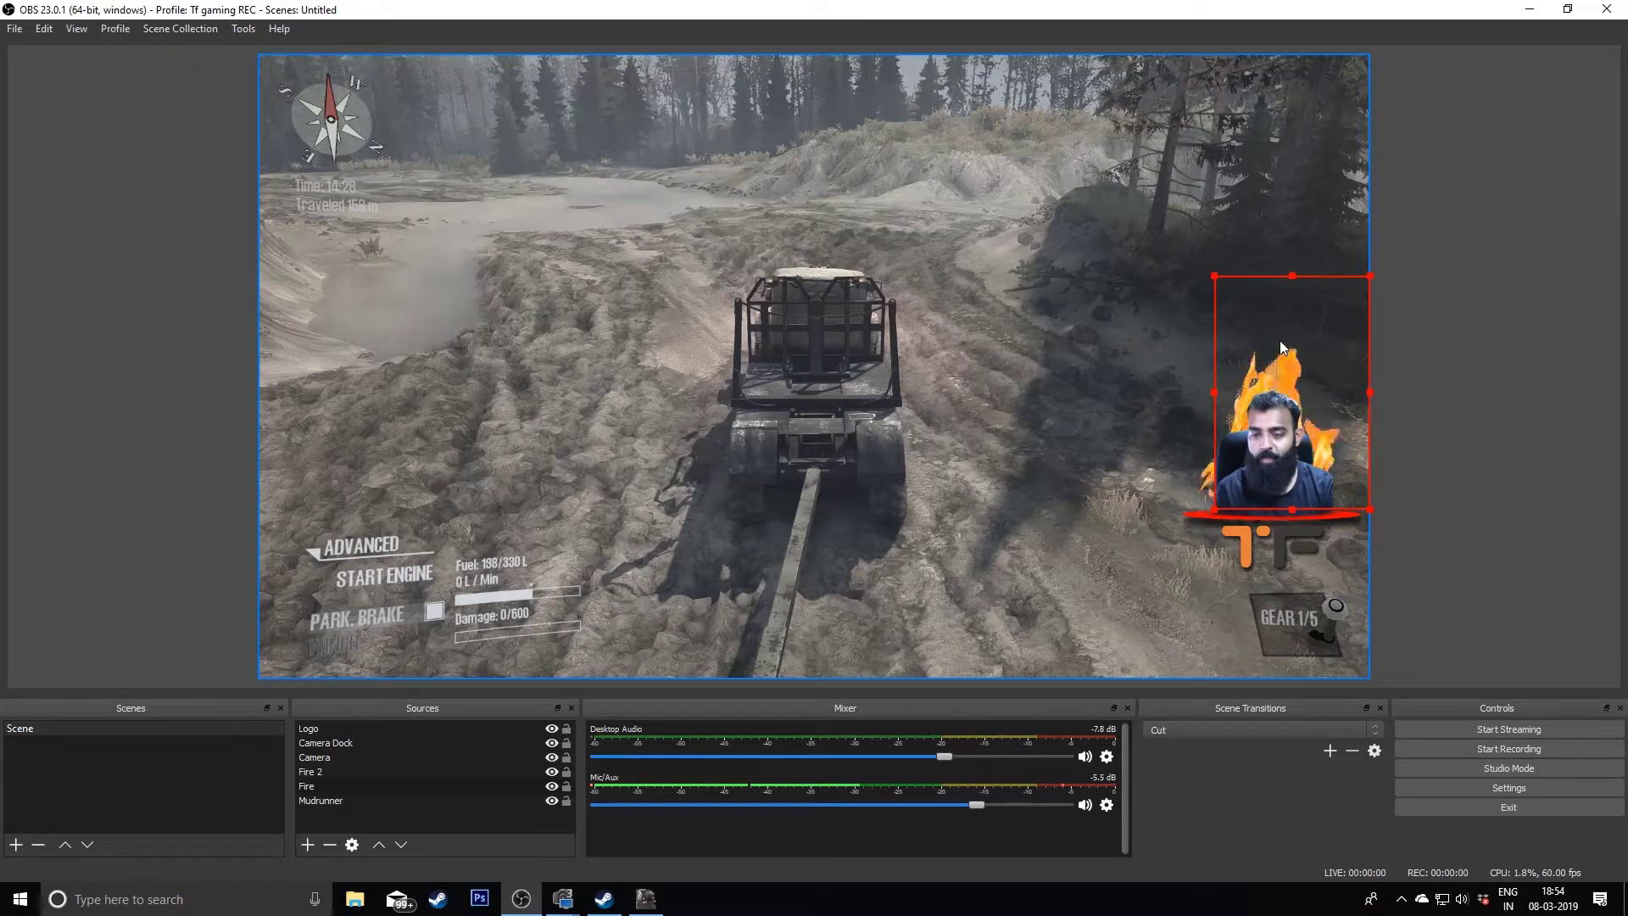
pyautogui.press('Down')
pyautogui.press('Down')
pyautogui.press('Down')
pyautogui.press('Down')
pyautogui.press('Down')
pyautogui.press('Down')
pyautogui.press('Down')
pyautogui.press('Down')
pyautogui.press('Down')
pyautogui.press('Down')
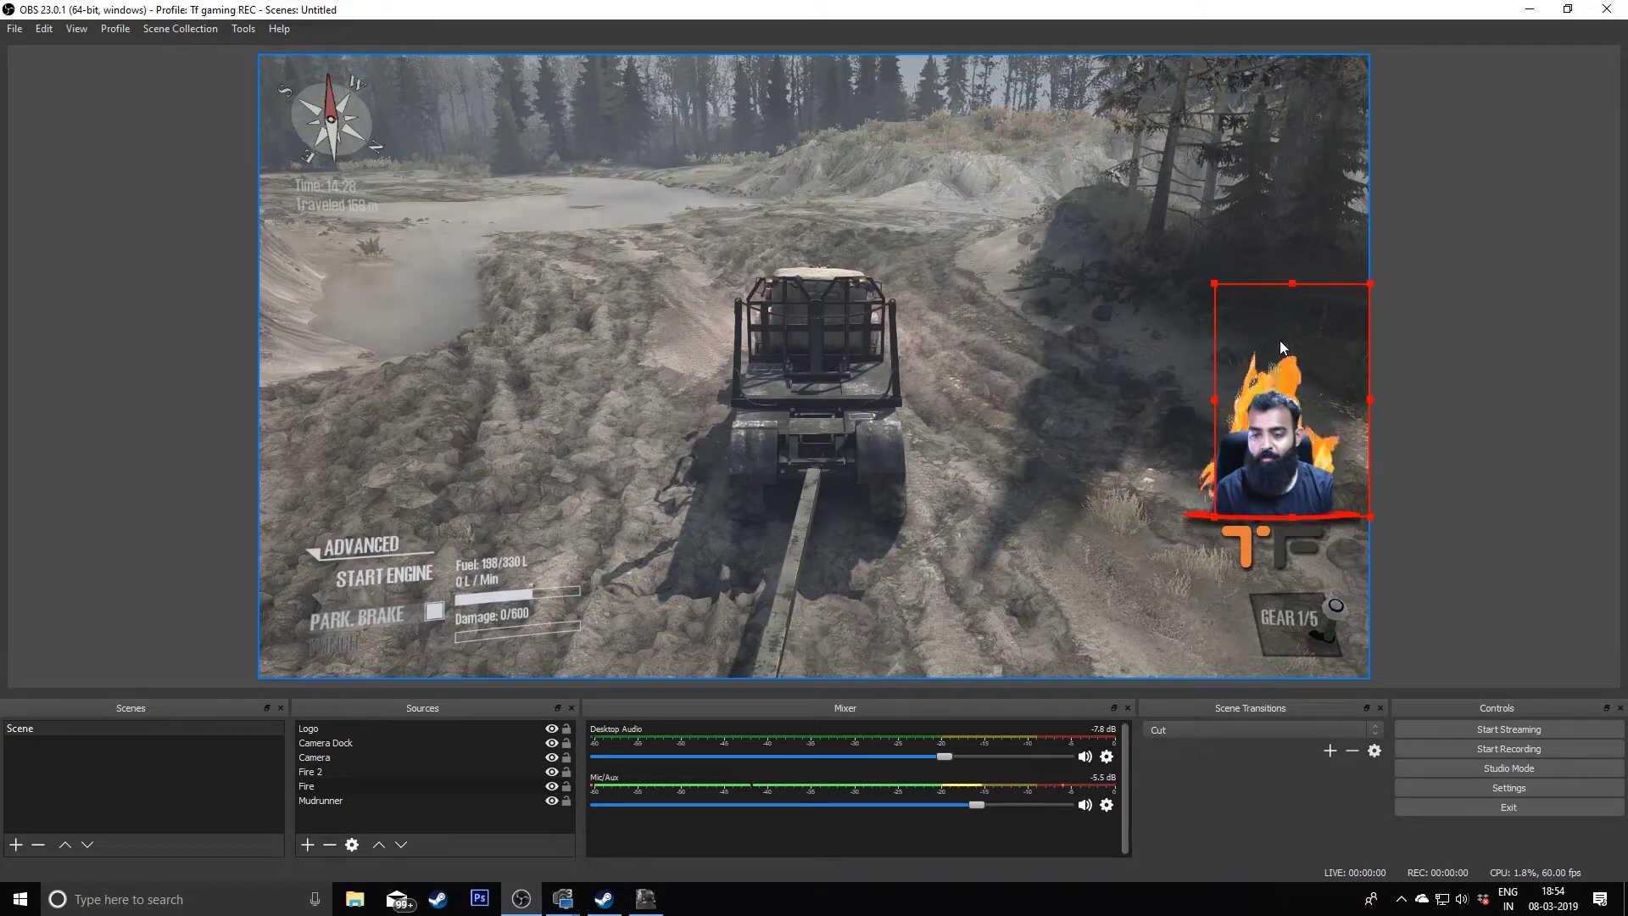
pyautogui.press('Up')
pyautogui.press('Up')
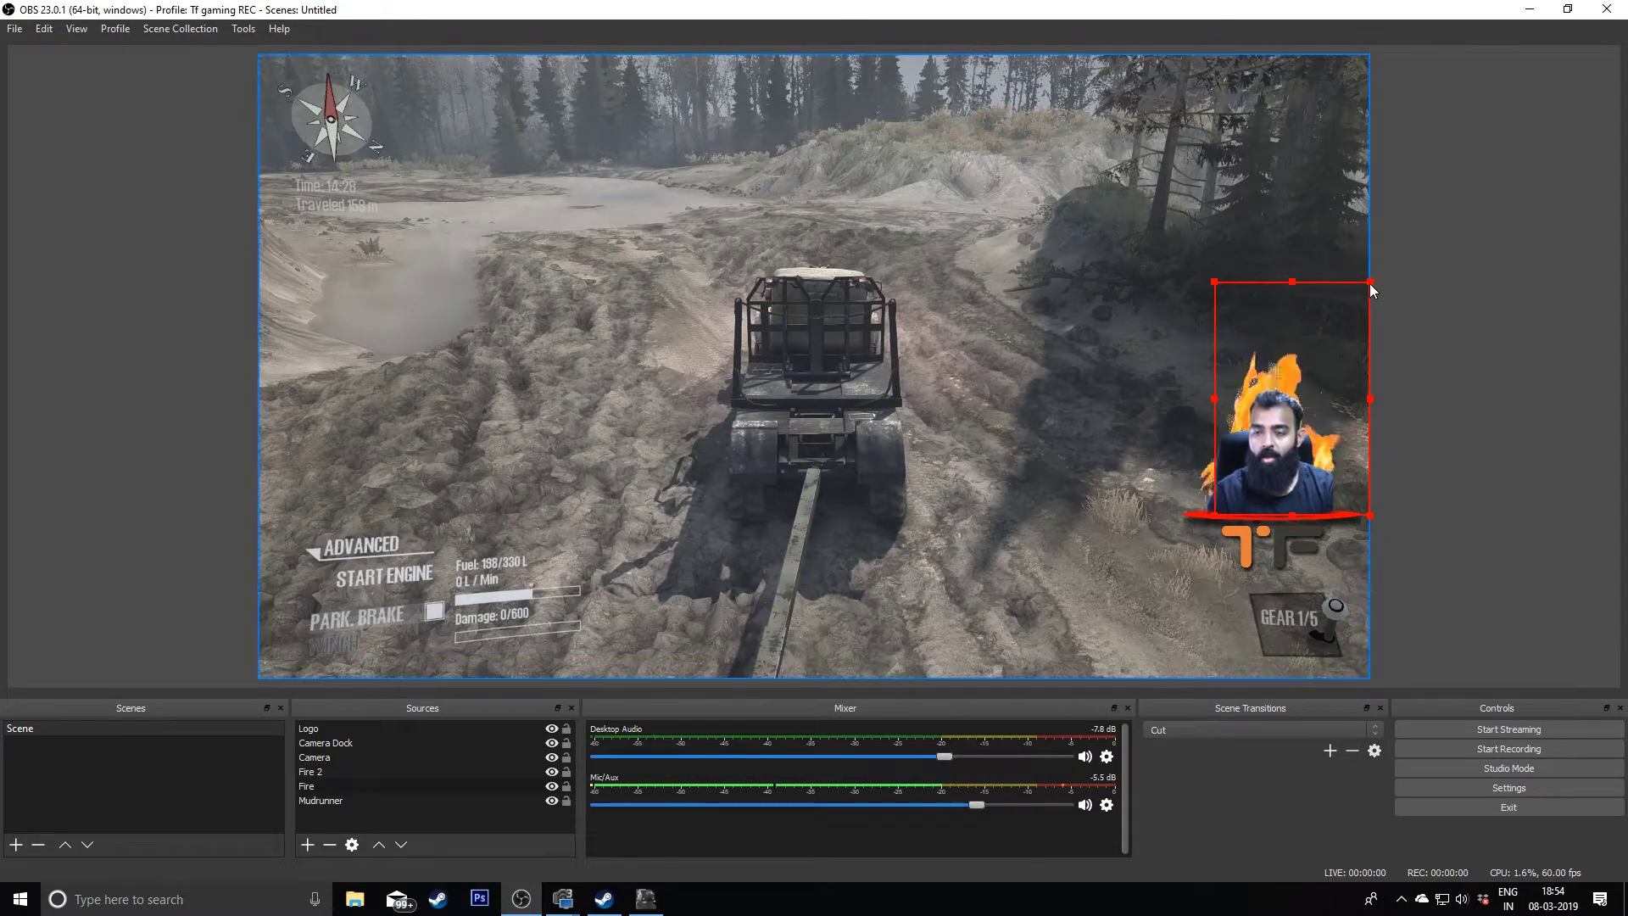
# - Shrink the selected fire image slightly from its upper corner, fine-tune its horizontal position beside the canvas edge, and deselect it
pyautogui.moveTo(1364, 290); pyautogui.dragTo(1361, 296)
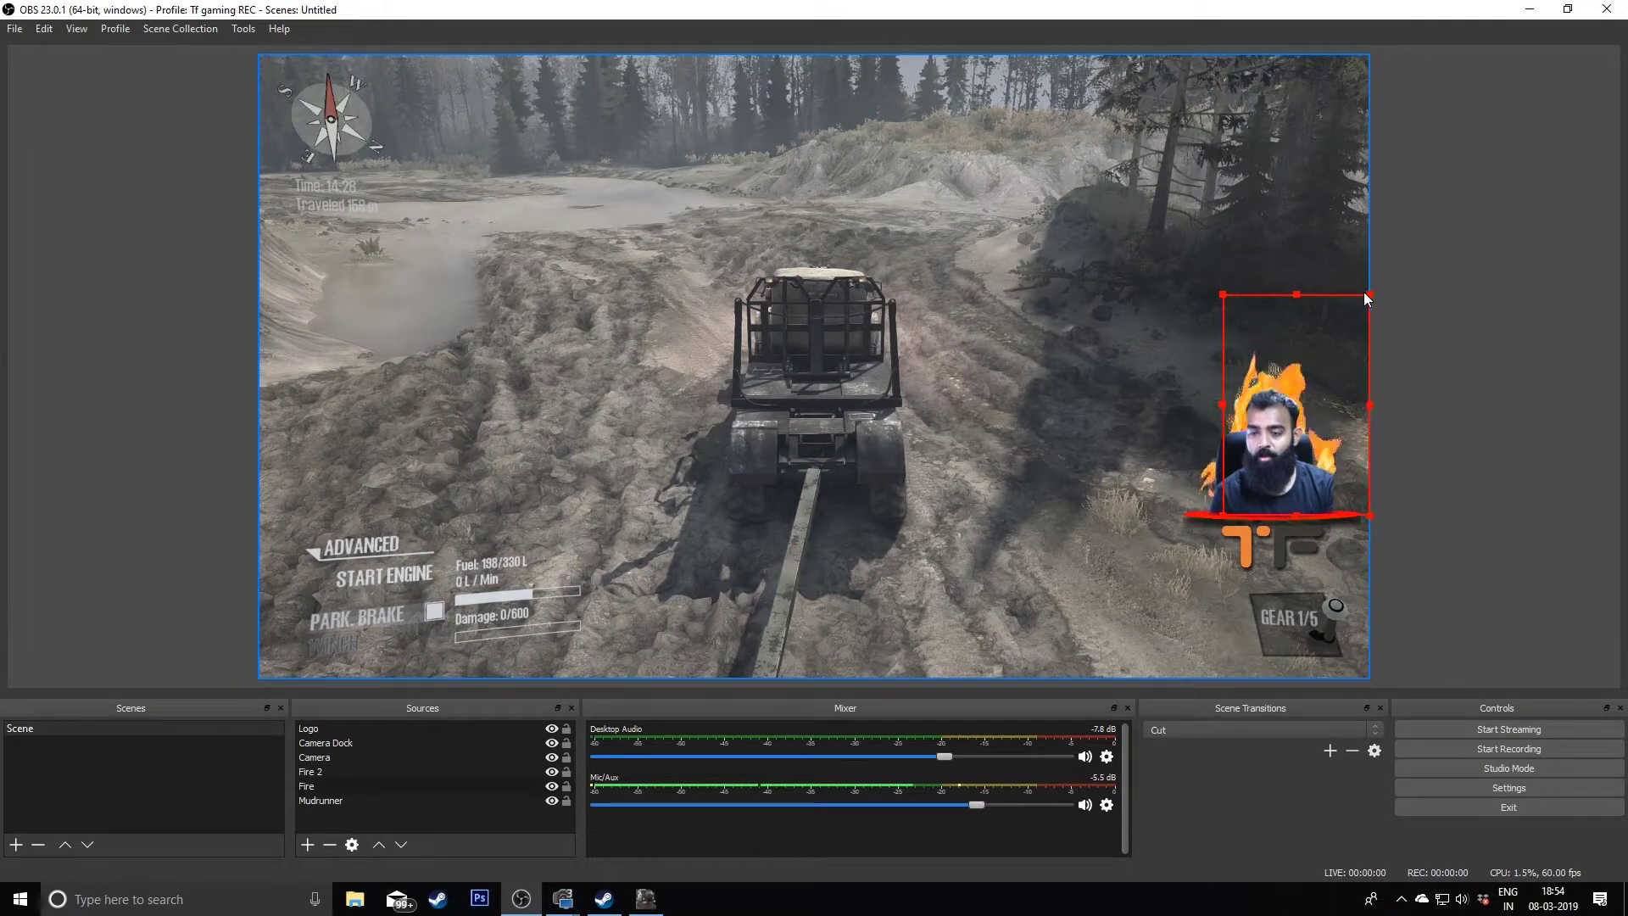
pyautogui.press('Right')
pyautogui.press('Right')
pyautogui.press('Right')
pyautogui.press('Right')
pyautogui.press('Right')
pyautogui.press('Right')
pyautogui.press('Right')
pyautogui.press('Right')
pyautogui.press('Left')
pyautogui.press('Left')
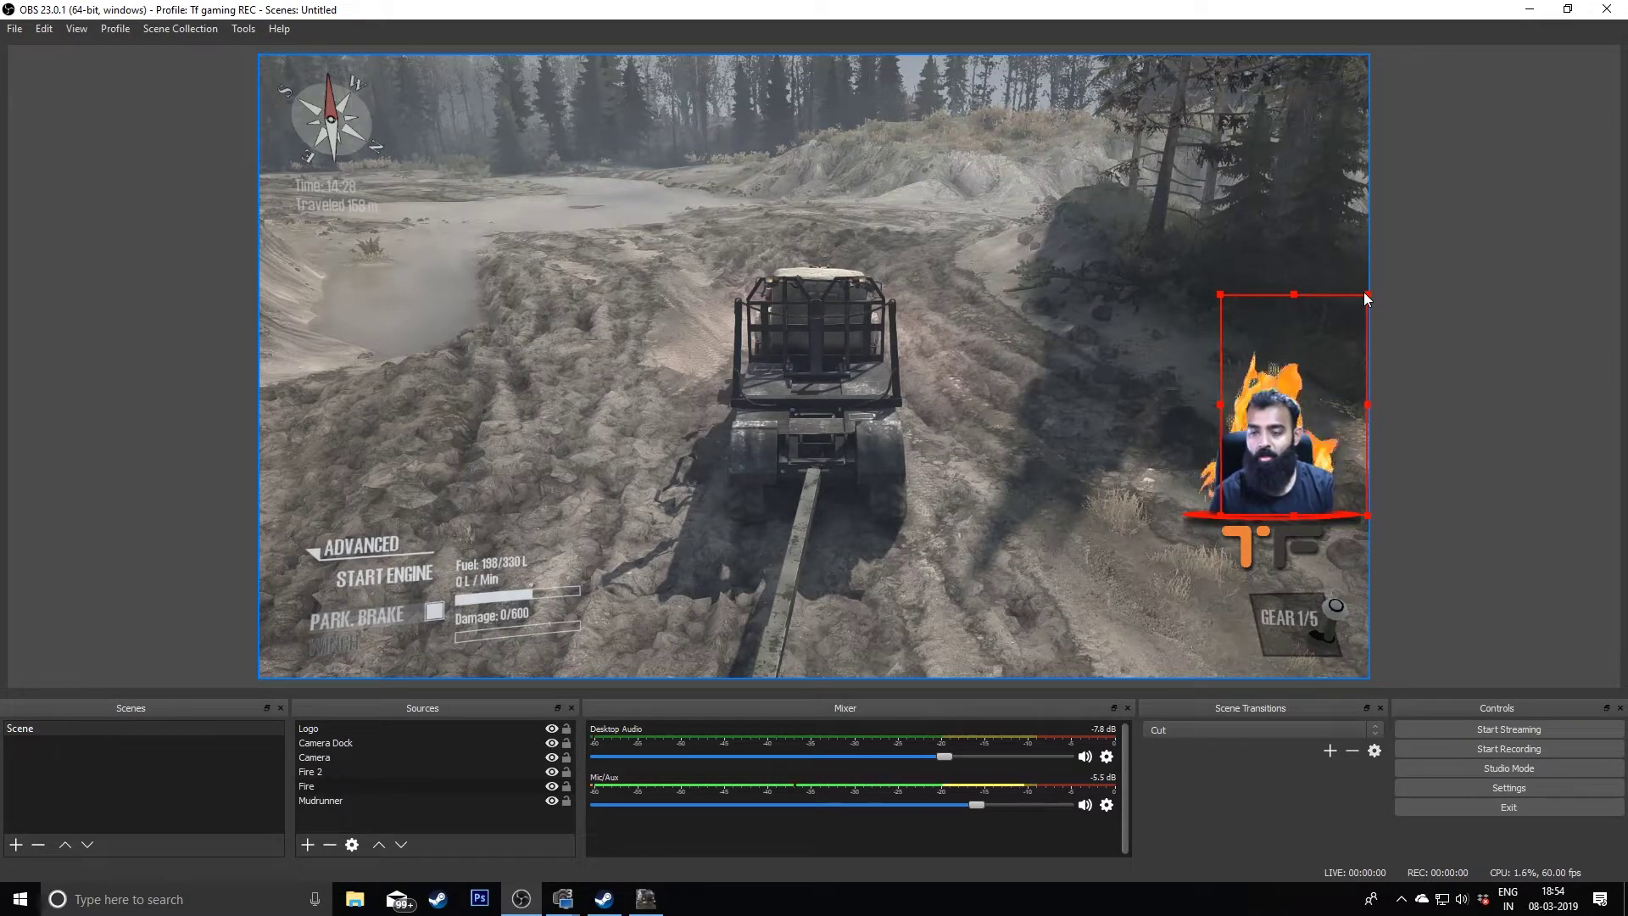
pyautogui.click(1545, 287)
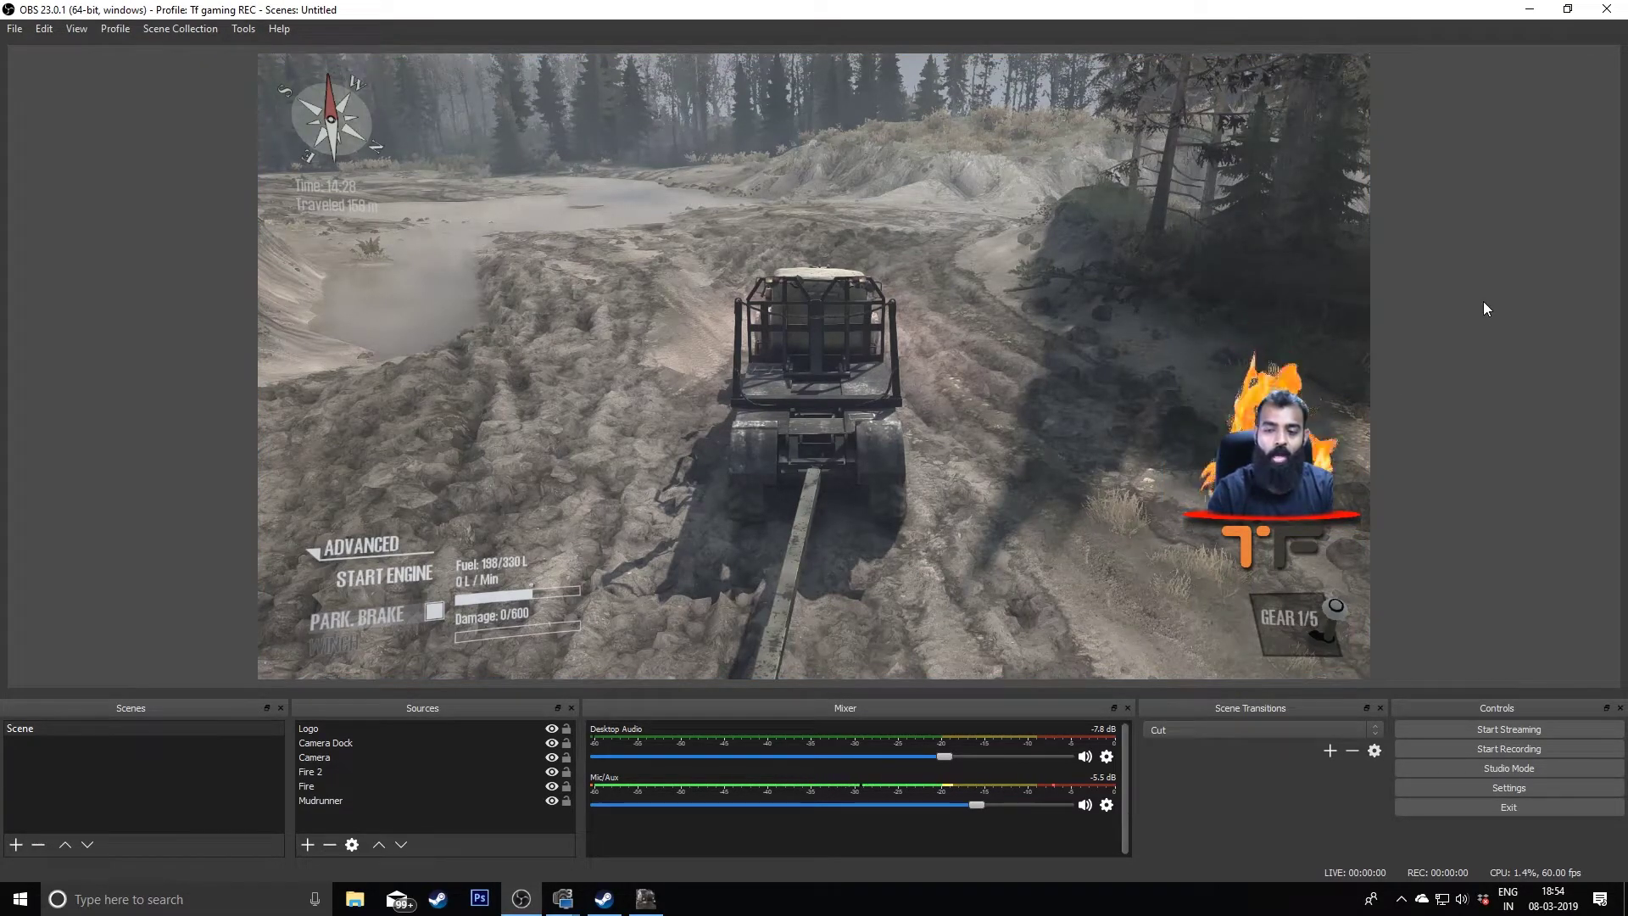
# - Nudge the other fire image slightly right so its flame rises closer behind the person's head, and deselect it
pyautogui.click(1227, 384)
pyautogui.click(1209, 318)
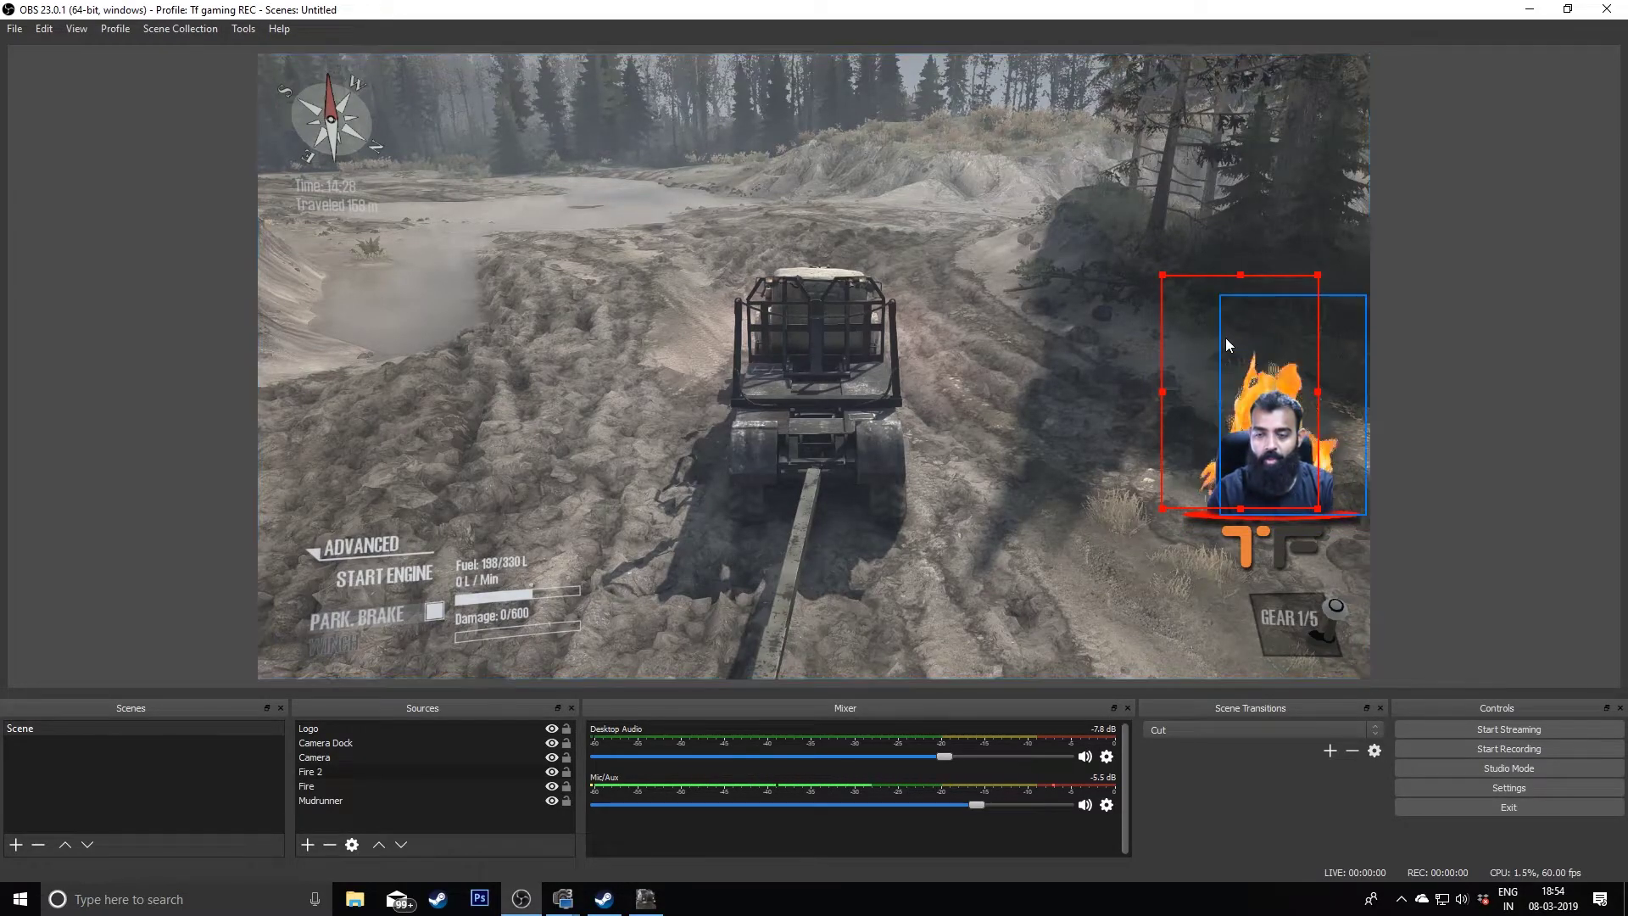
pyautogui.press('Right')
pyautogui.press('Right')
pyautogui.press('Right')
pyautogui.press('Right')
pyautogui.press('Right')
pyautogui.press('Right')
pyautogui.press('Right')
pyautogui.press('Right')
pyautogui.press('Right')
pyautogui.press('Right')
pyautogui.press('Right')
pyautogui.press('Right')
pyautogui.press('Right')
pyautogui.press('Right')
pyautogui.press('Right')
pyautogui.press('Right')
pyautogui.press('Right')
pyautogui.press('Right')
pyautogui.press('Right')
pyautogui.press('Right')
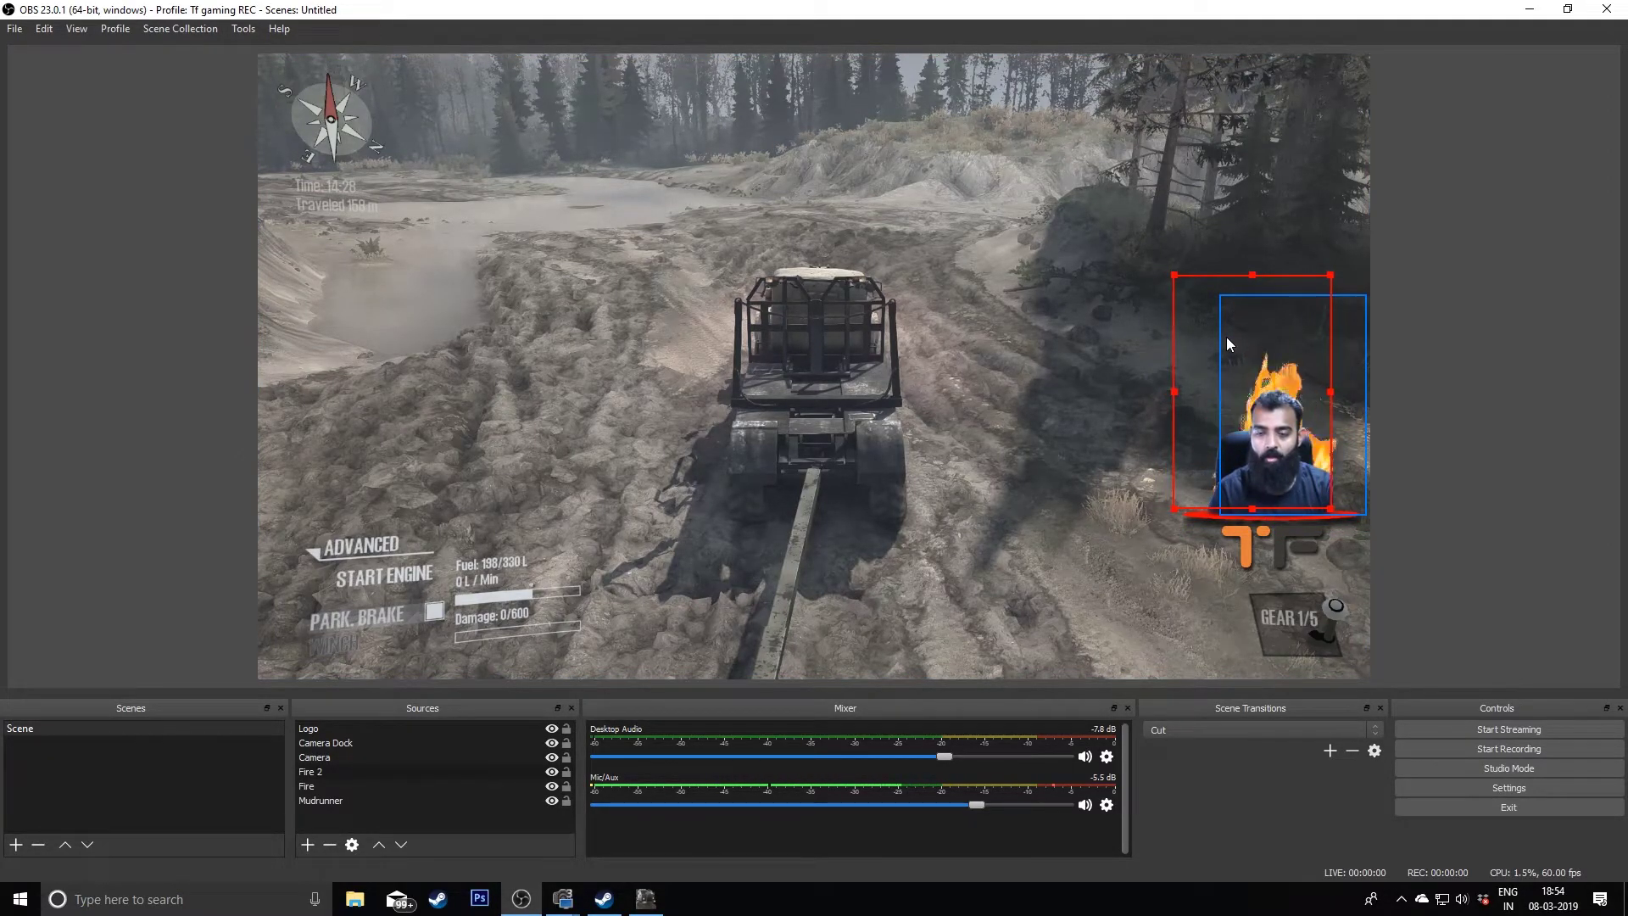
pyautogui.press('Right')
pyautogui.press('Right')
pyautogui.press('Right')
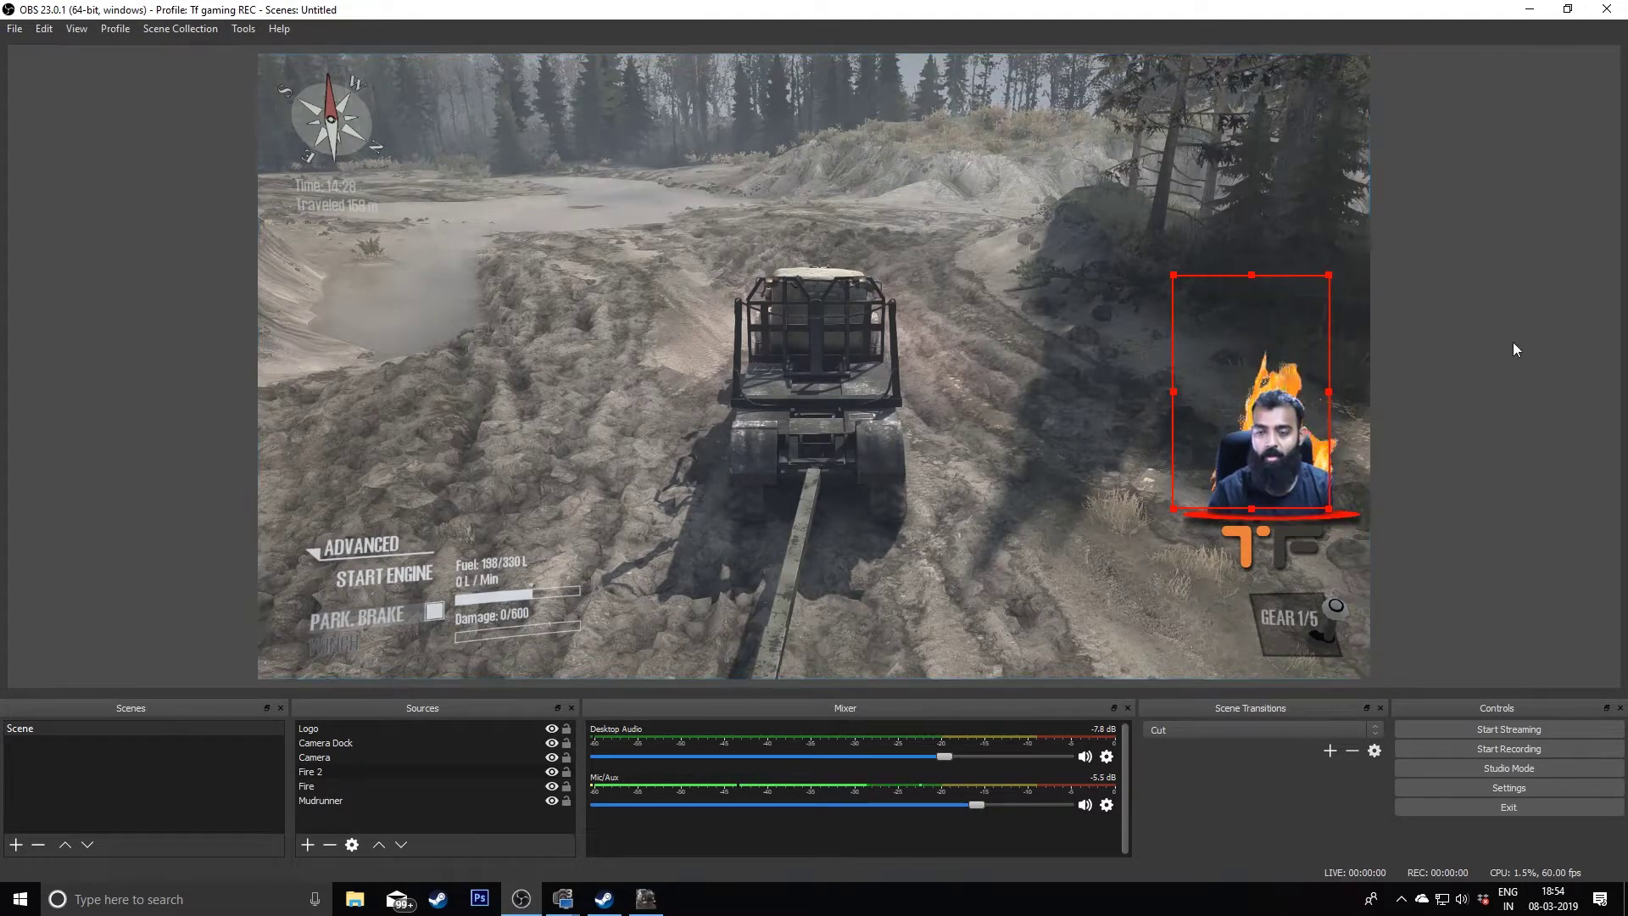
pyautogui.click(1554, 324)
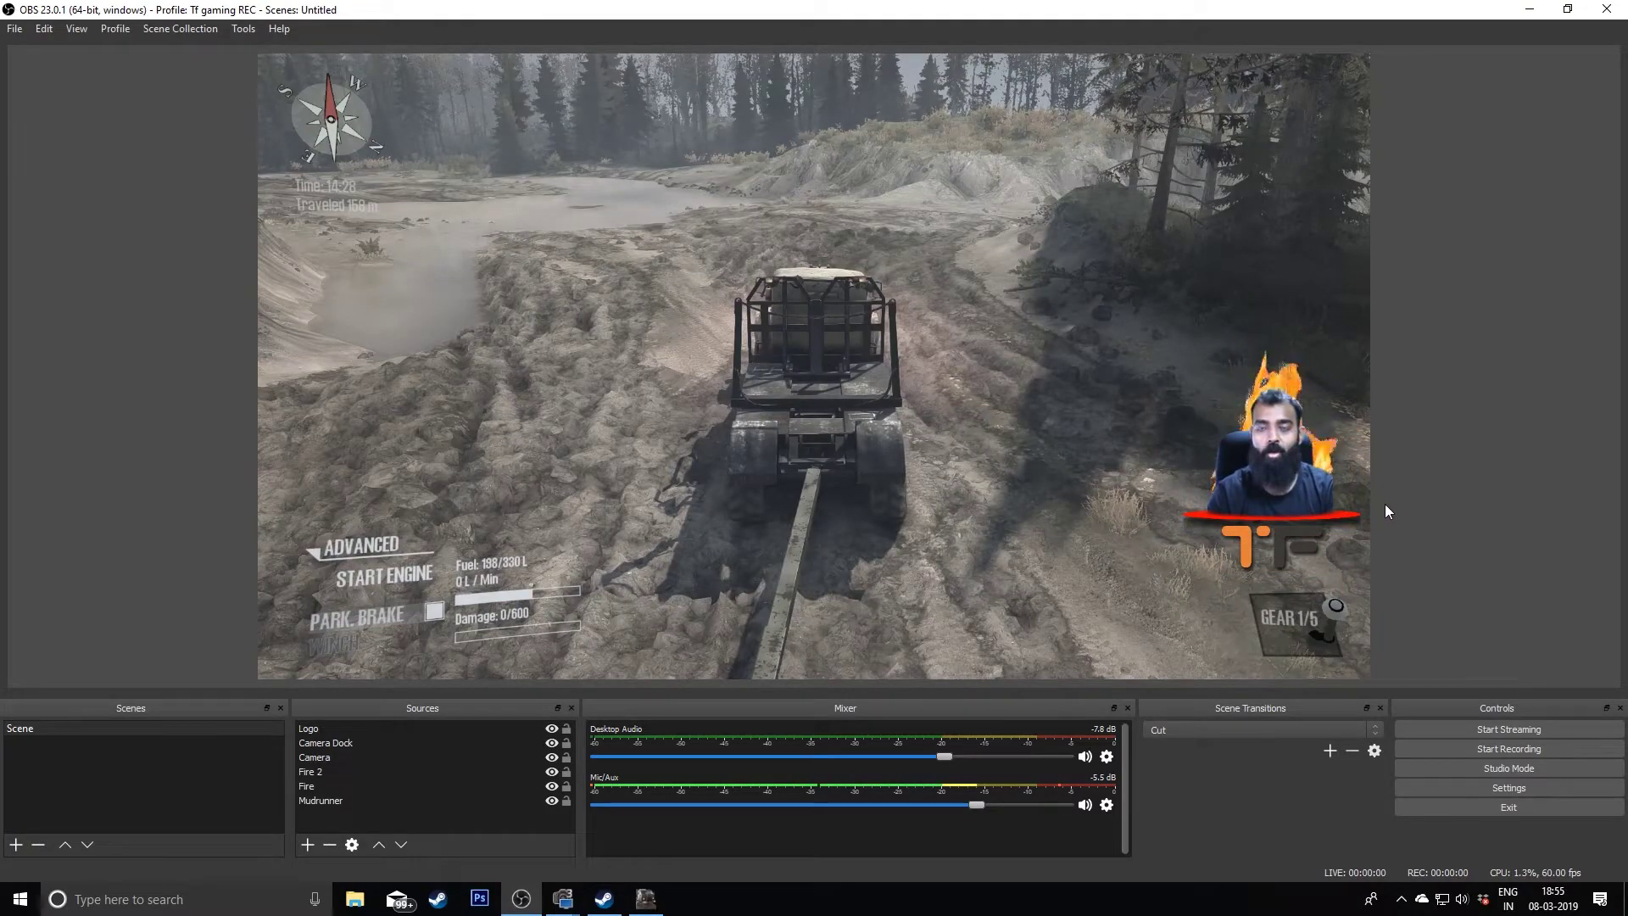
pyautogui.click(1280, 546)
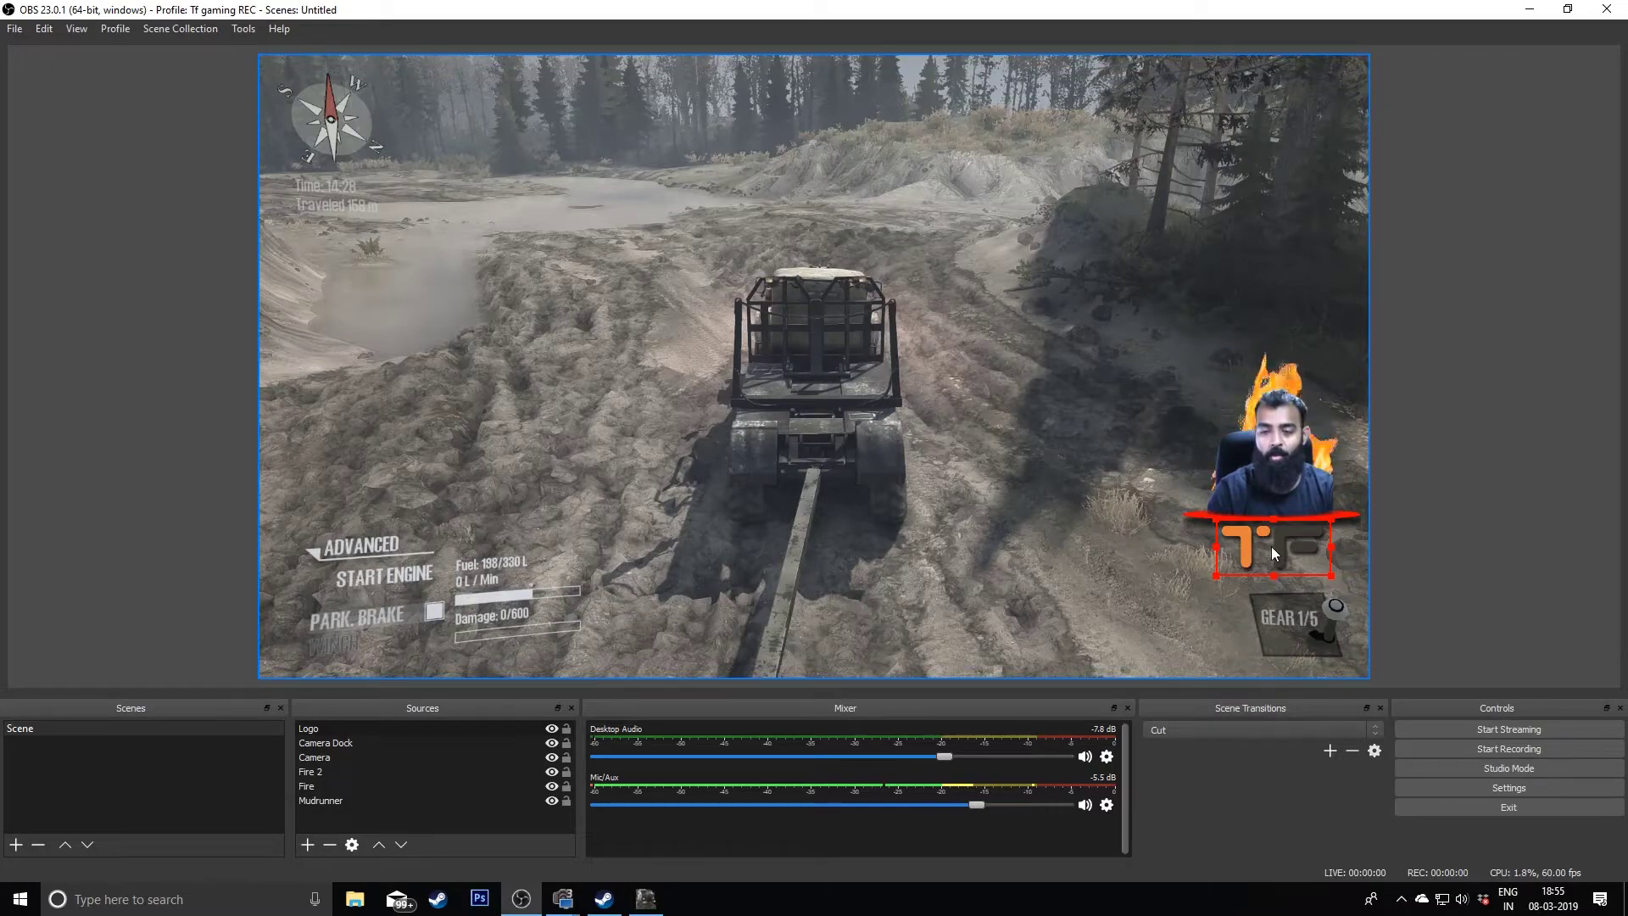
pyautogui.rightClick(1286, 543)
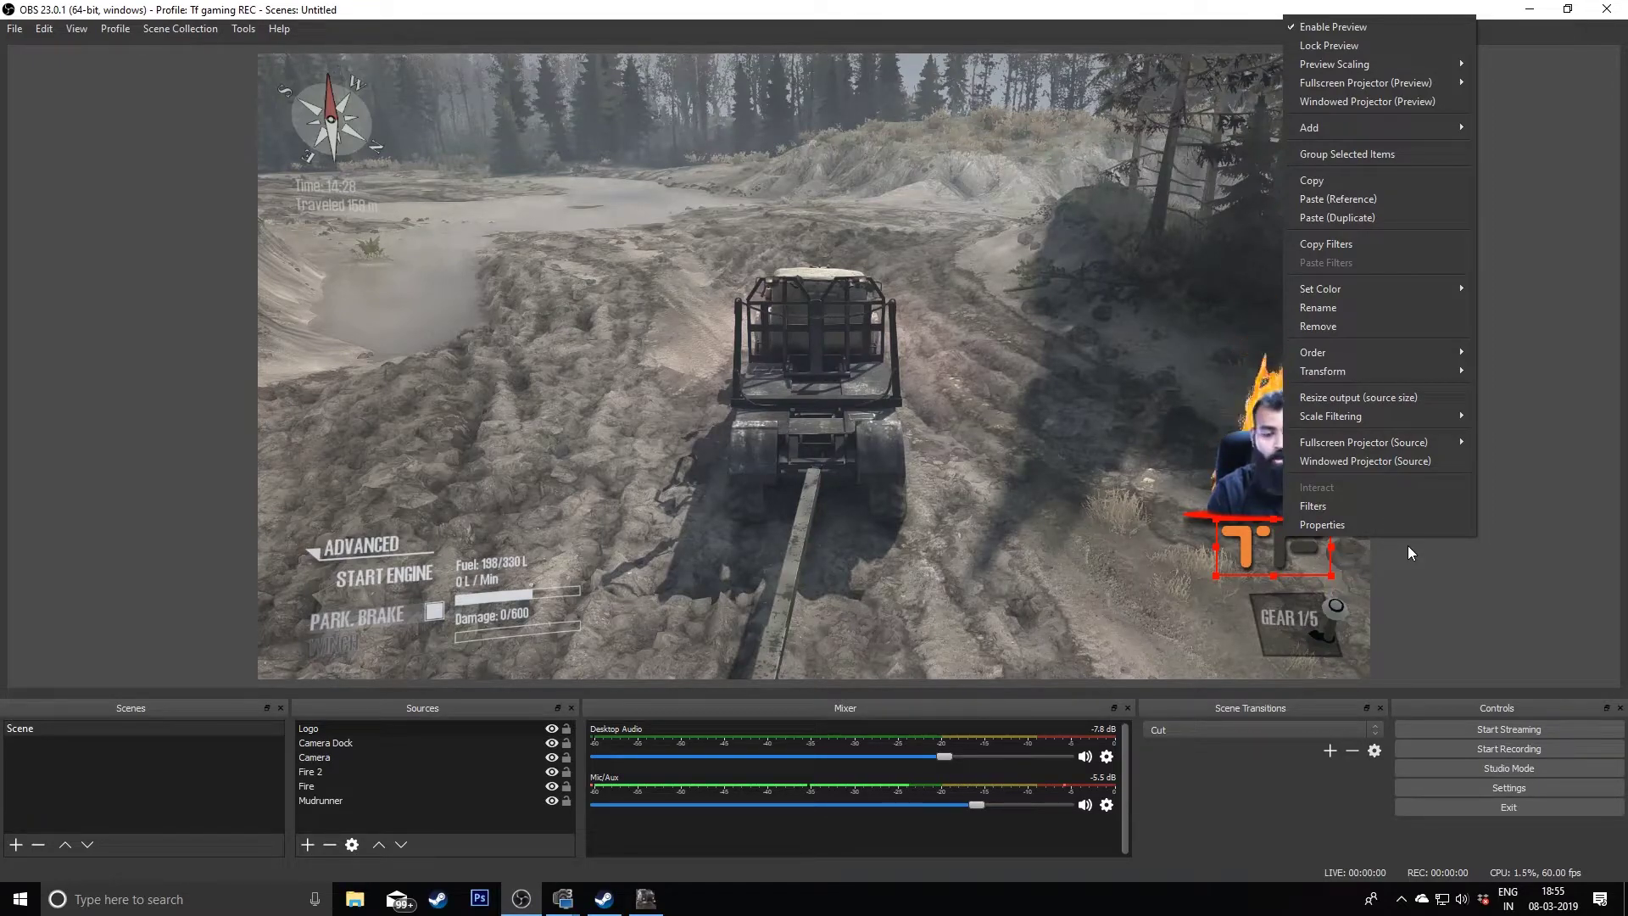
pyautogui.click(1380, 504)
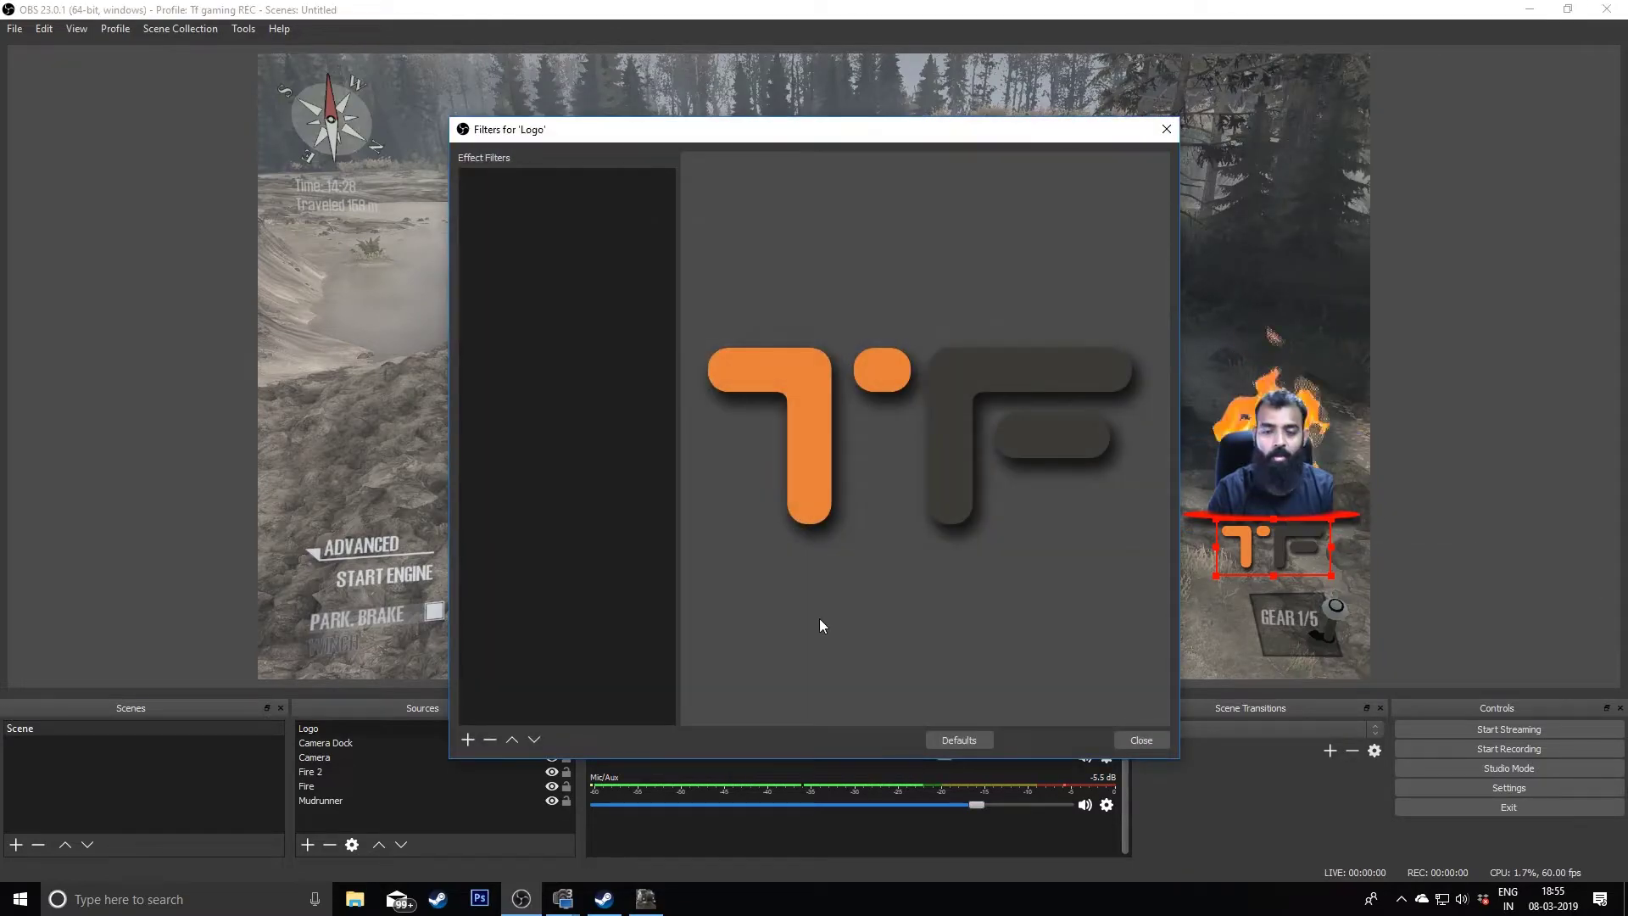
pyautogui.click(1133, 740)
# - Add a Color Correction filter with its default name to the Logo source
pyautogui.rightClick(325, 725)
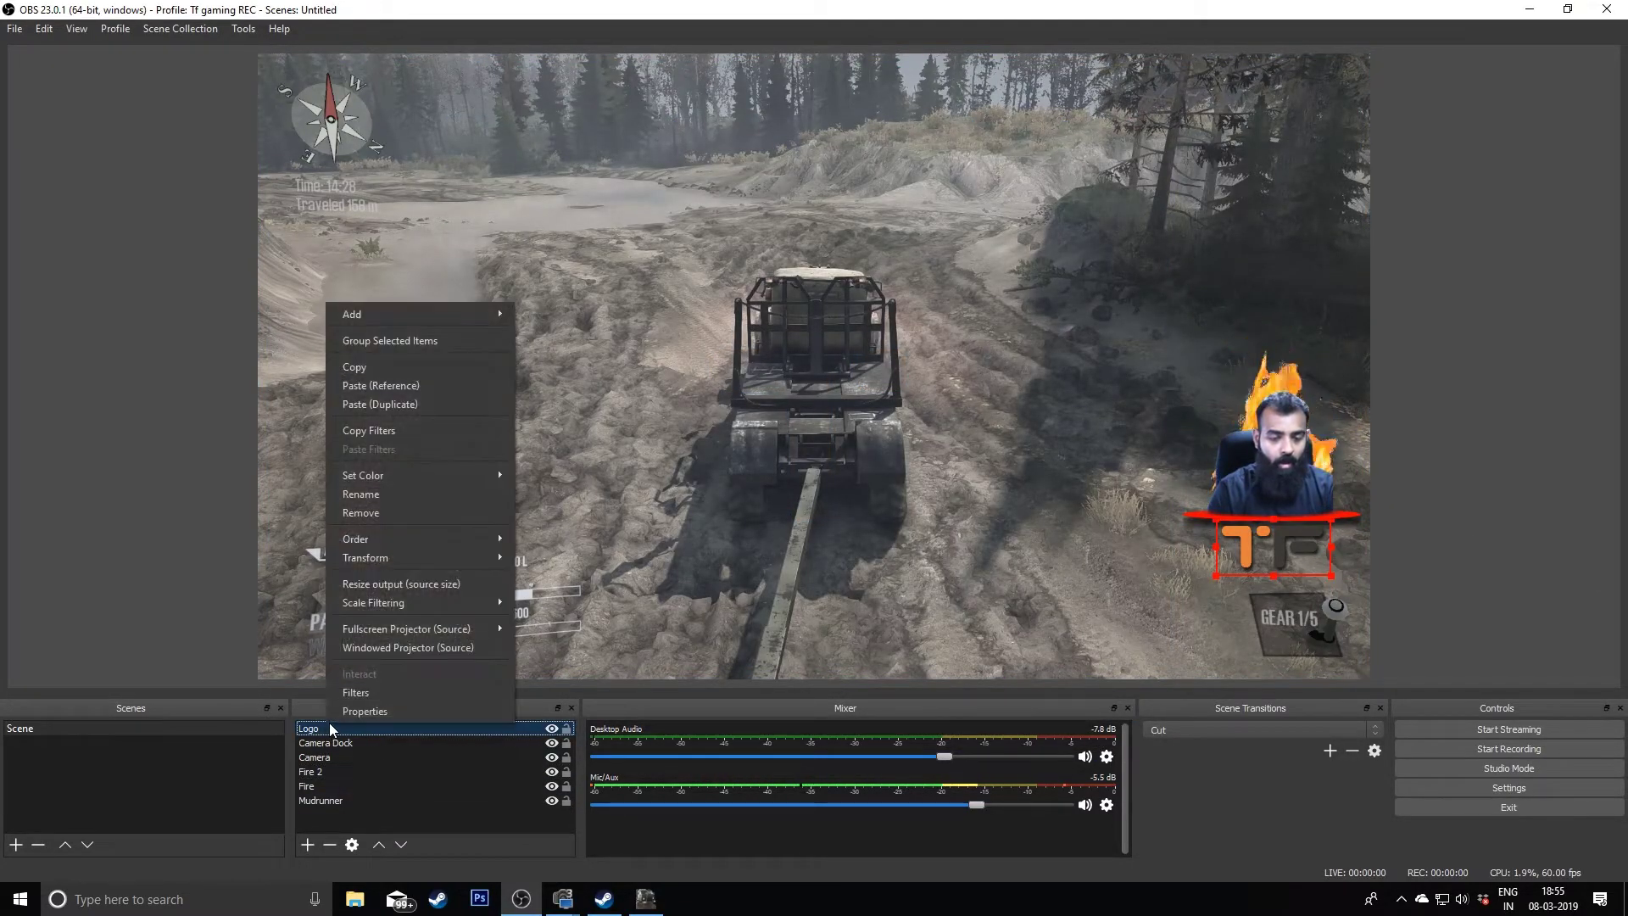
pyautogui.click(374, 685)
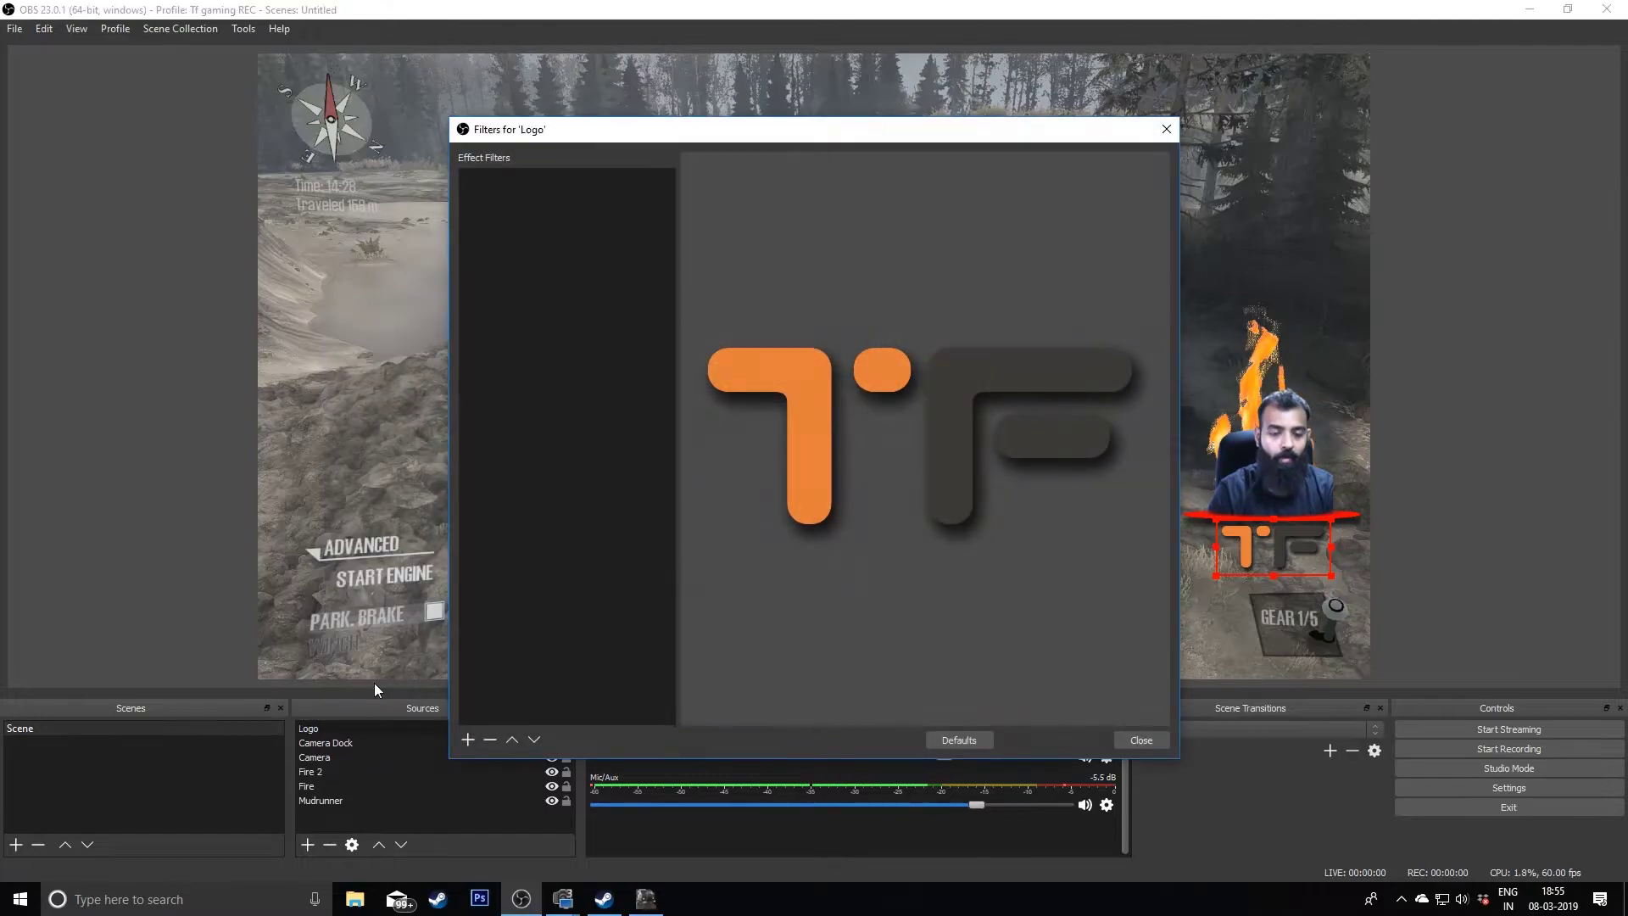
pyautogui.click(468, 741)
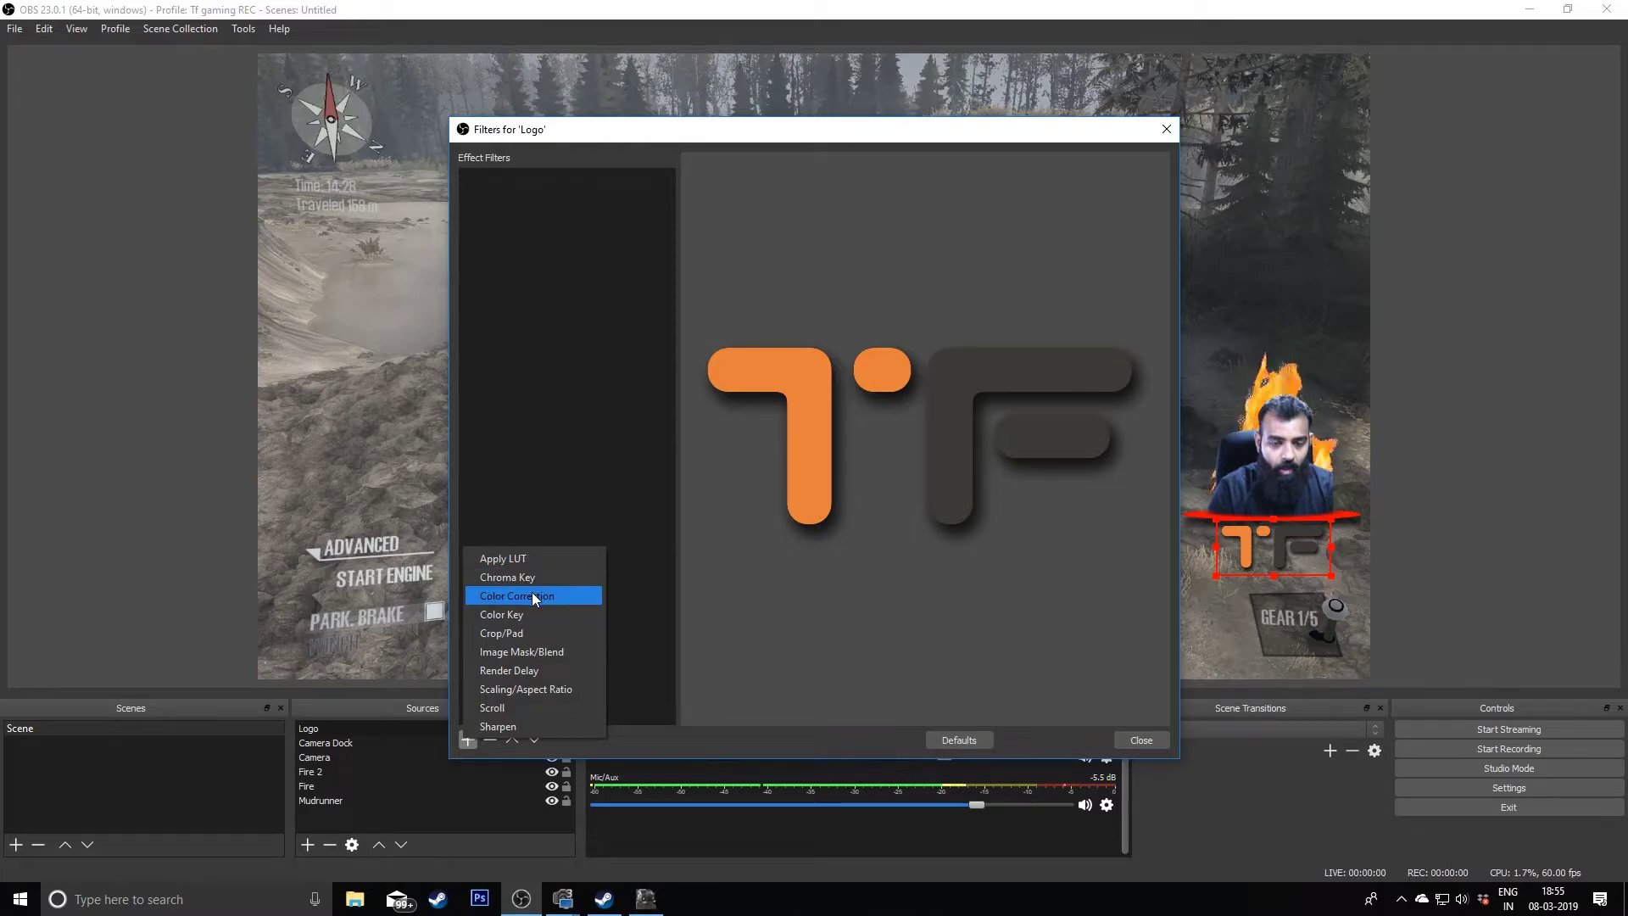
pyautogui.click(533, 593)
pyautogui.click(780, 476)
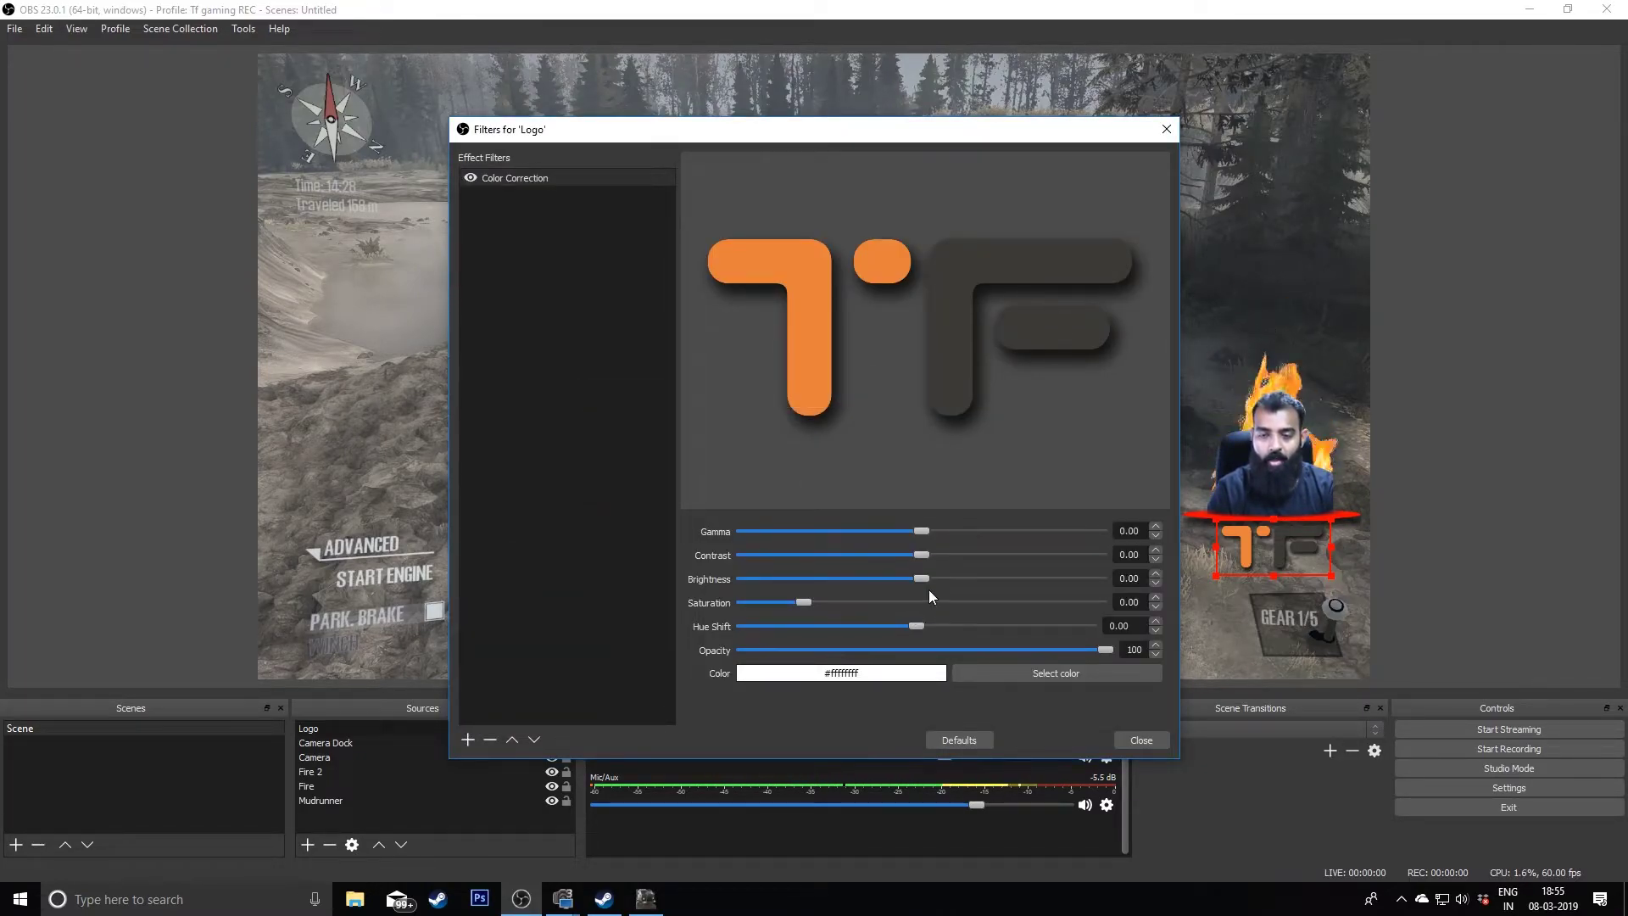
# - Set the logo's Color Correction contrast to 0.18 and gamma to 0.09, and close the filter settings
pyautogui.moveTo(923, 555)
pyautogui.mouseDown()
pyautogui.moveTo(947, 554)
pyautogui.moveTo(822, 543)
pyautogui.moveTo(992, 549)
pyautogui.moveTo(841, 551)
pyautogui.moveTo(946, 555)
pyautogui.moveTo(899, 548)
pyautogui.moveTo(919, 552)
pyautogui.mouseUp()
pyautogui.click(959, 739)
pyautogui.moveTo(926, 556); pyautogui.dragTo(943, 553)
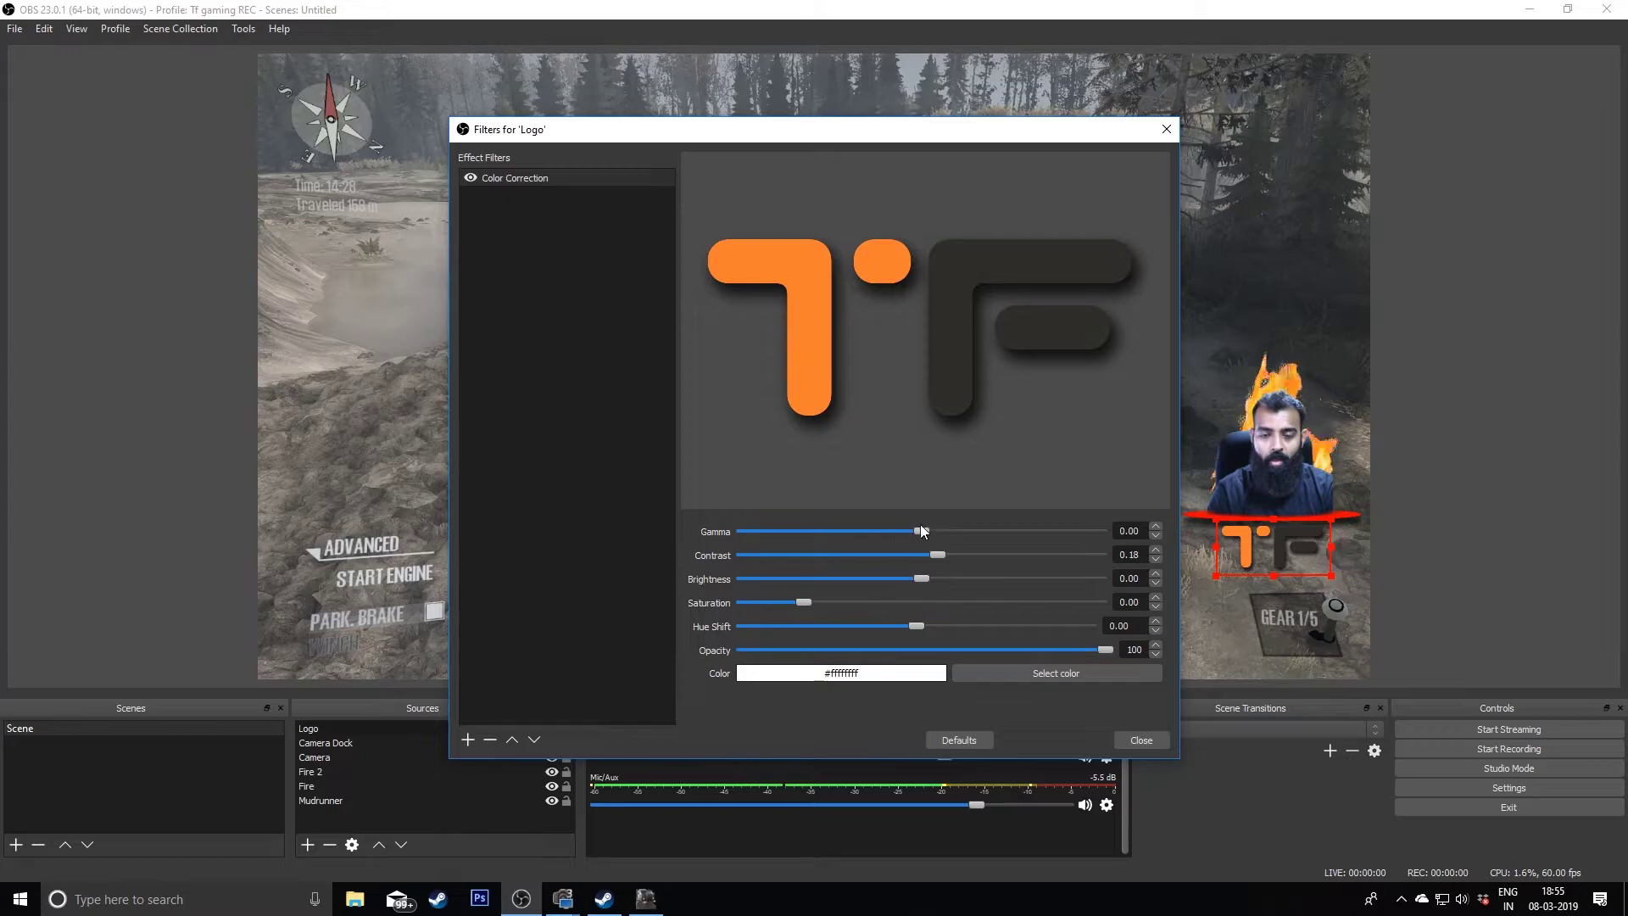
pyautogui.click(926, 531)
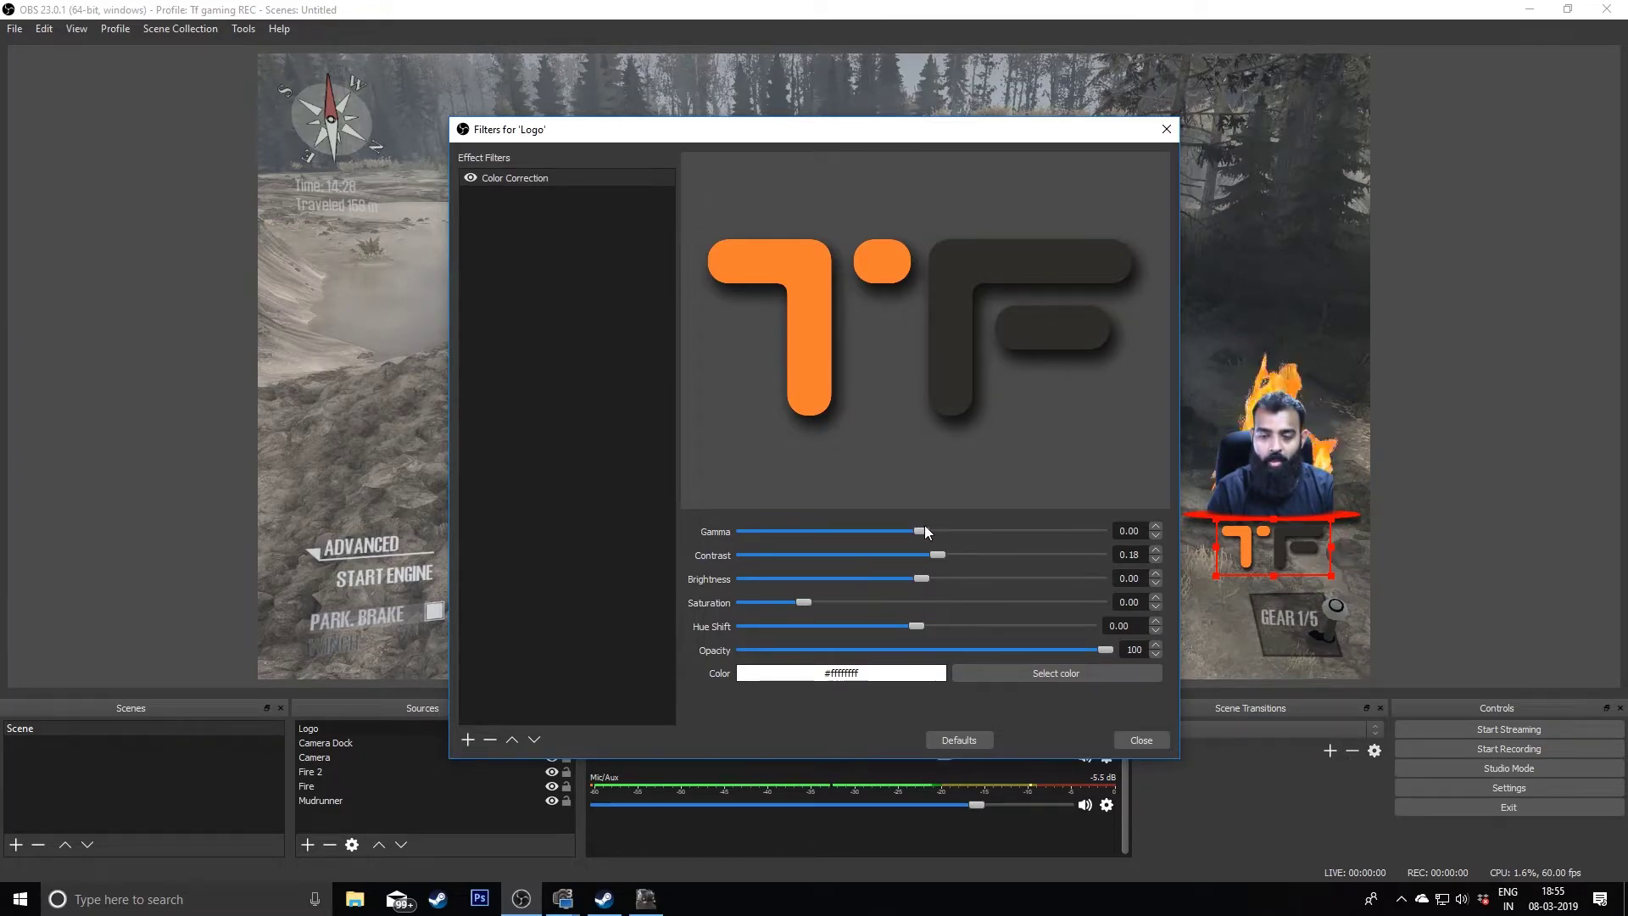
pyautogui.moveTo(925, 527); pyautogui.dragTo(924, 529)
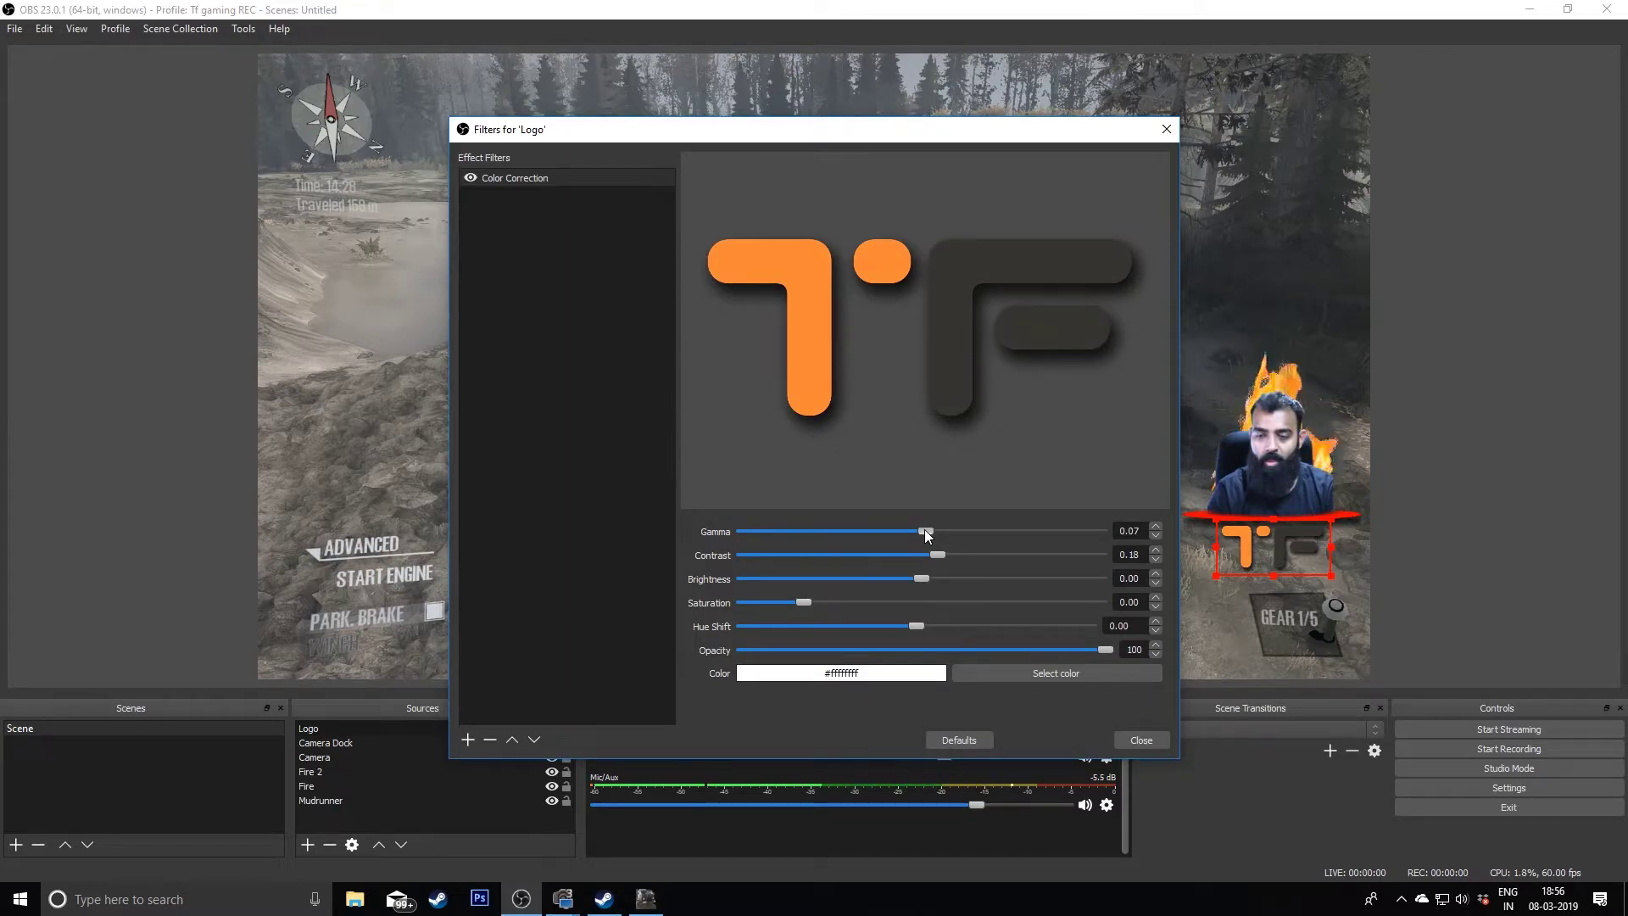
pyautogui.moveTo(924, 529); pyautogui.dragTo(927, 531)
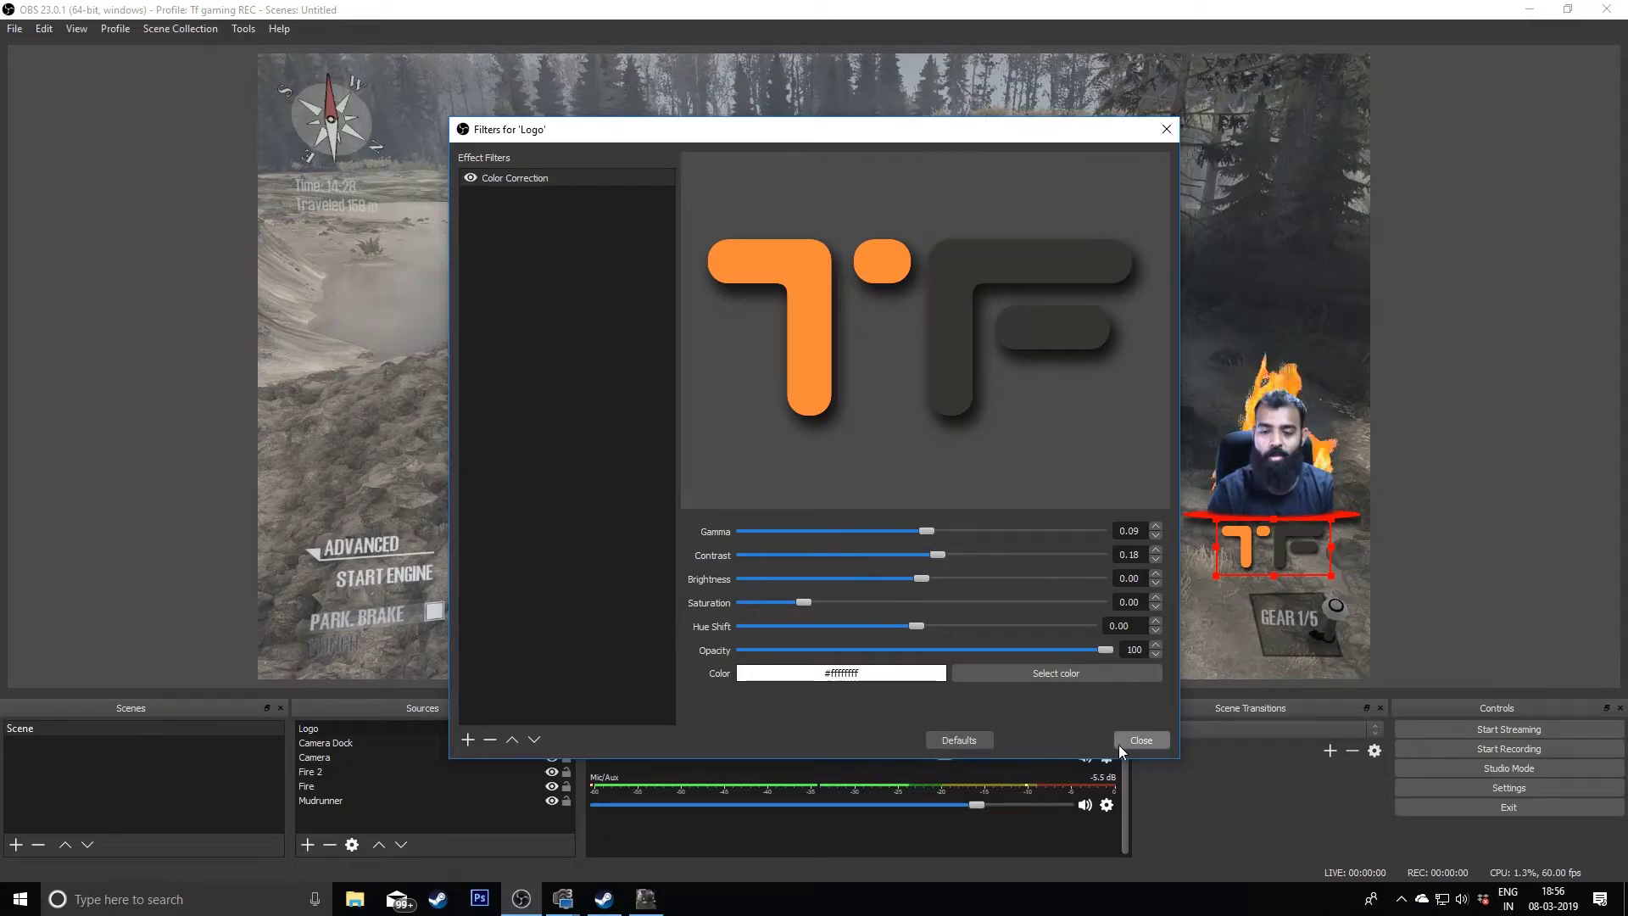
pyautogui.click(1140, 740)
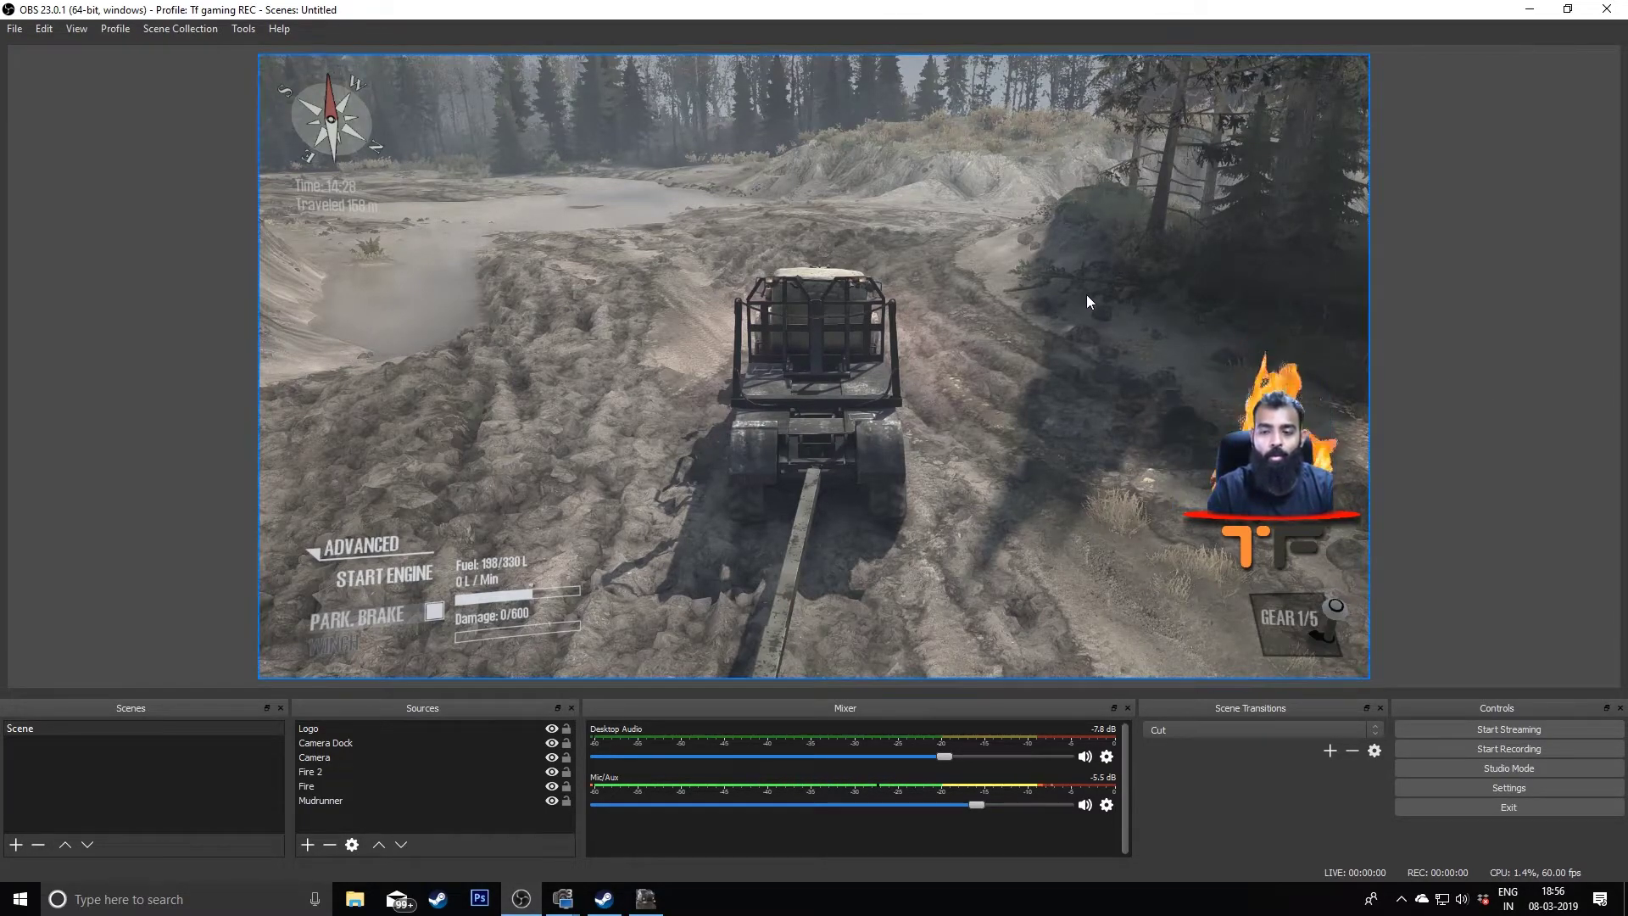
pyautogui.click(1240, 151)
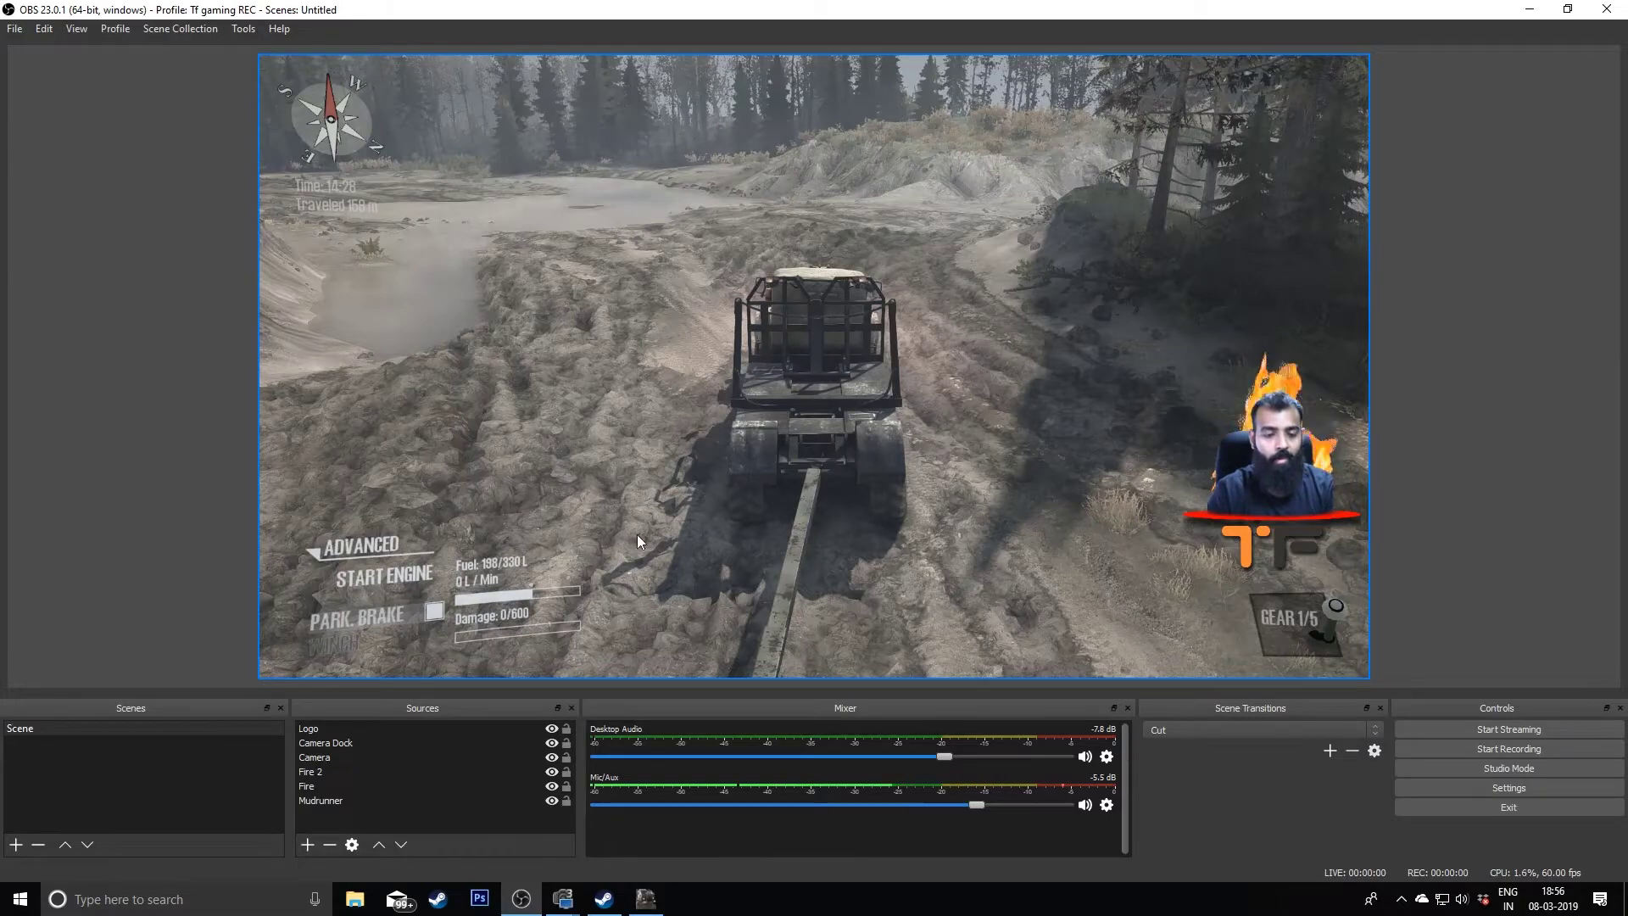
pyautogui.click(69, 733)
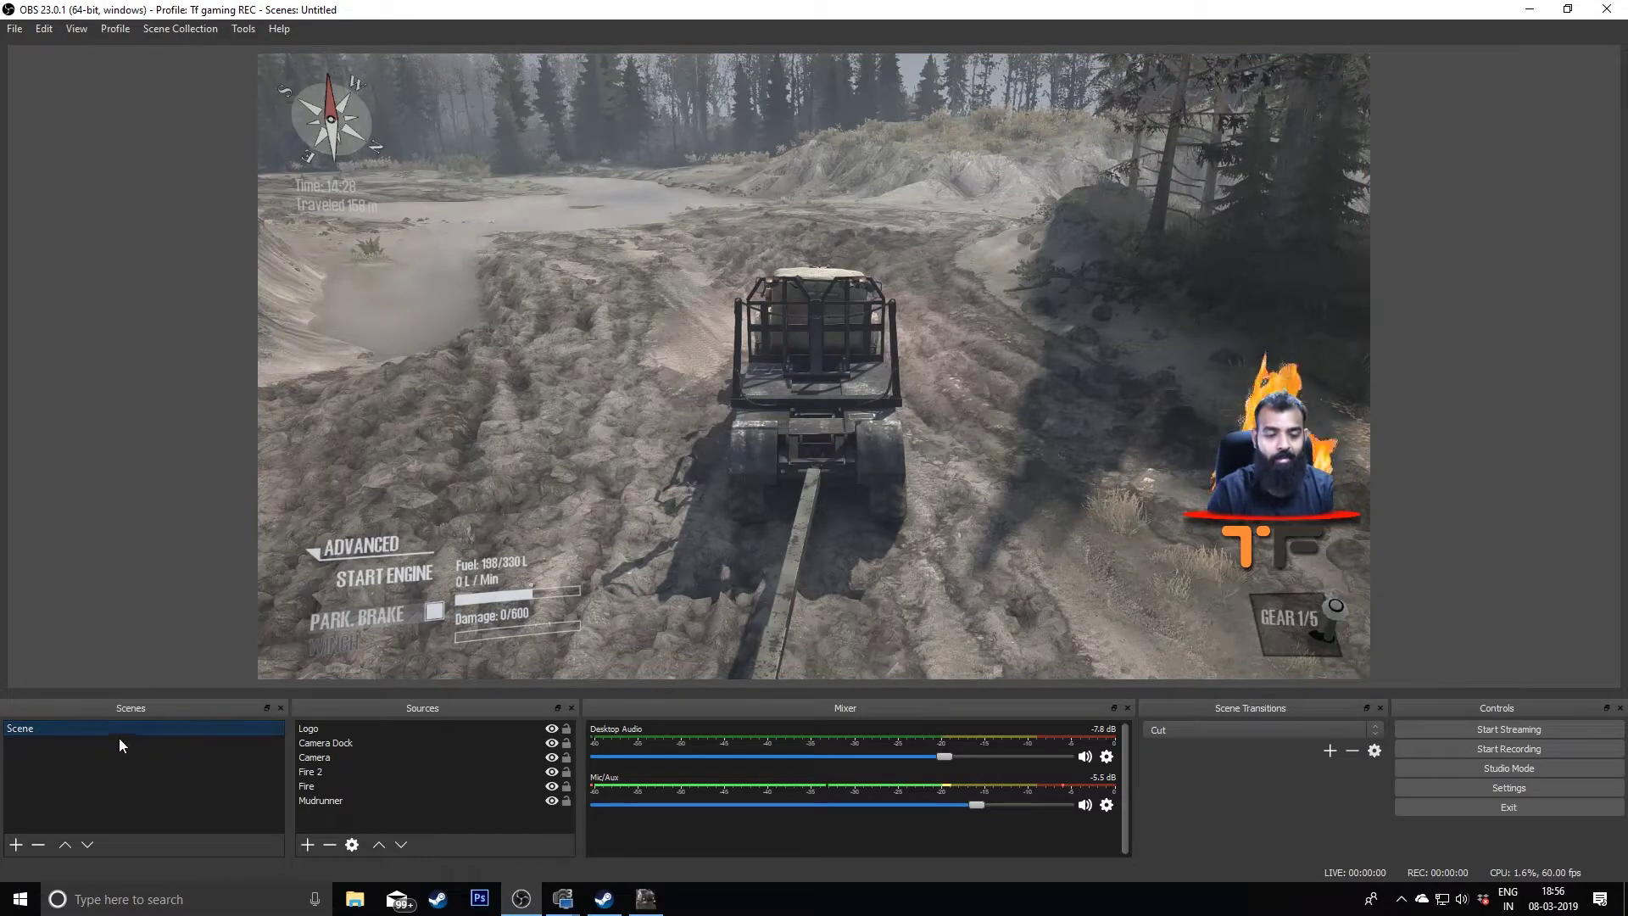
pyautogui.click(335, 771)
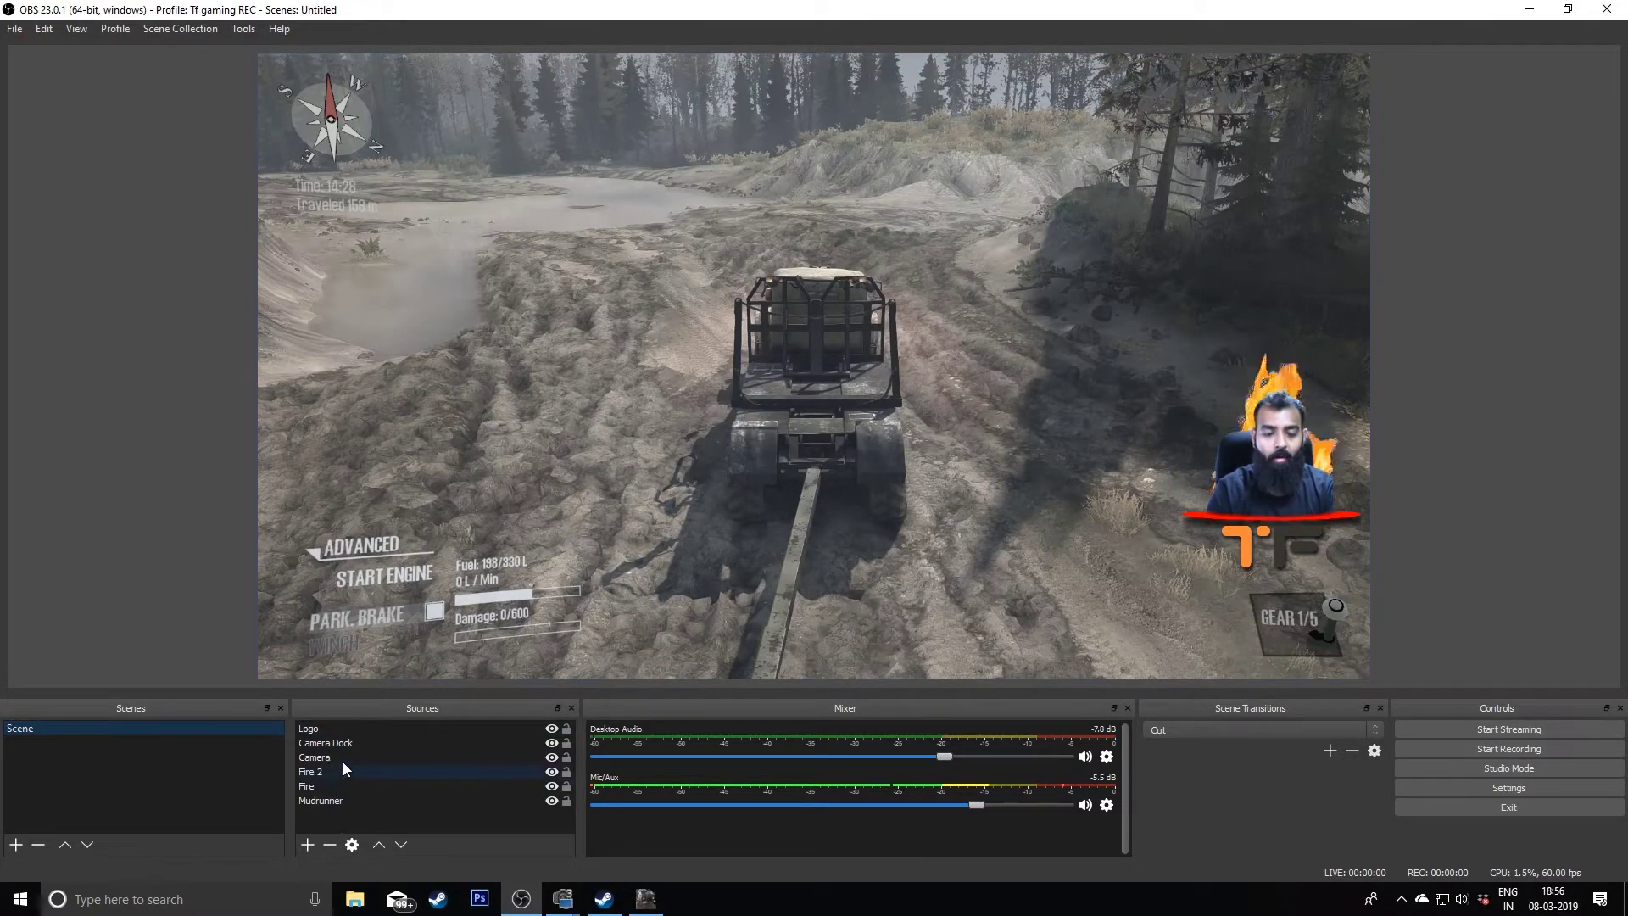
pyautogui.click(369, 726)
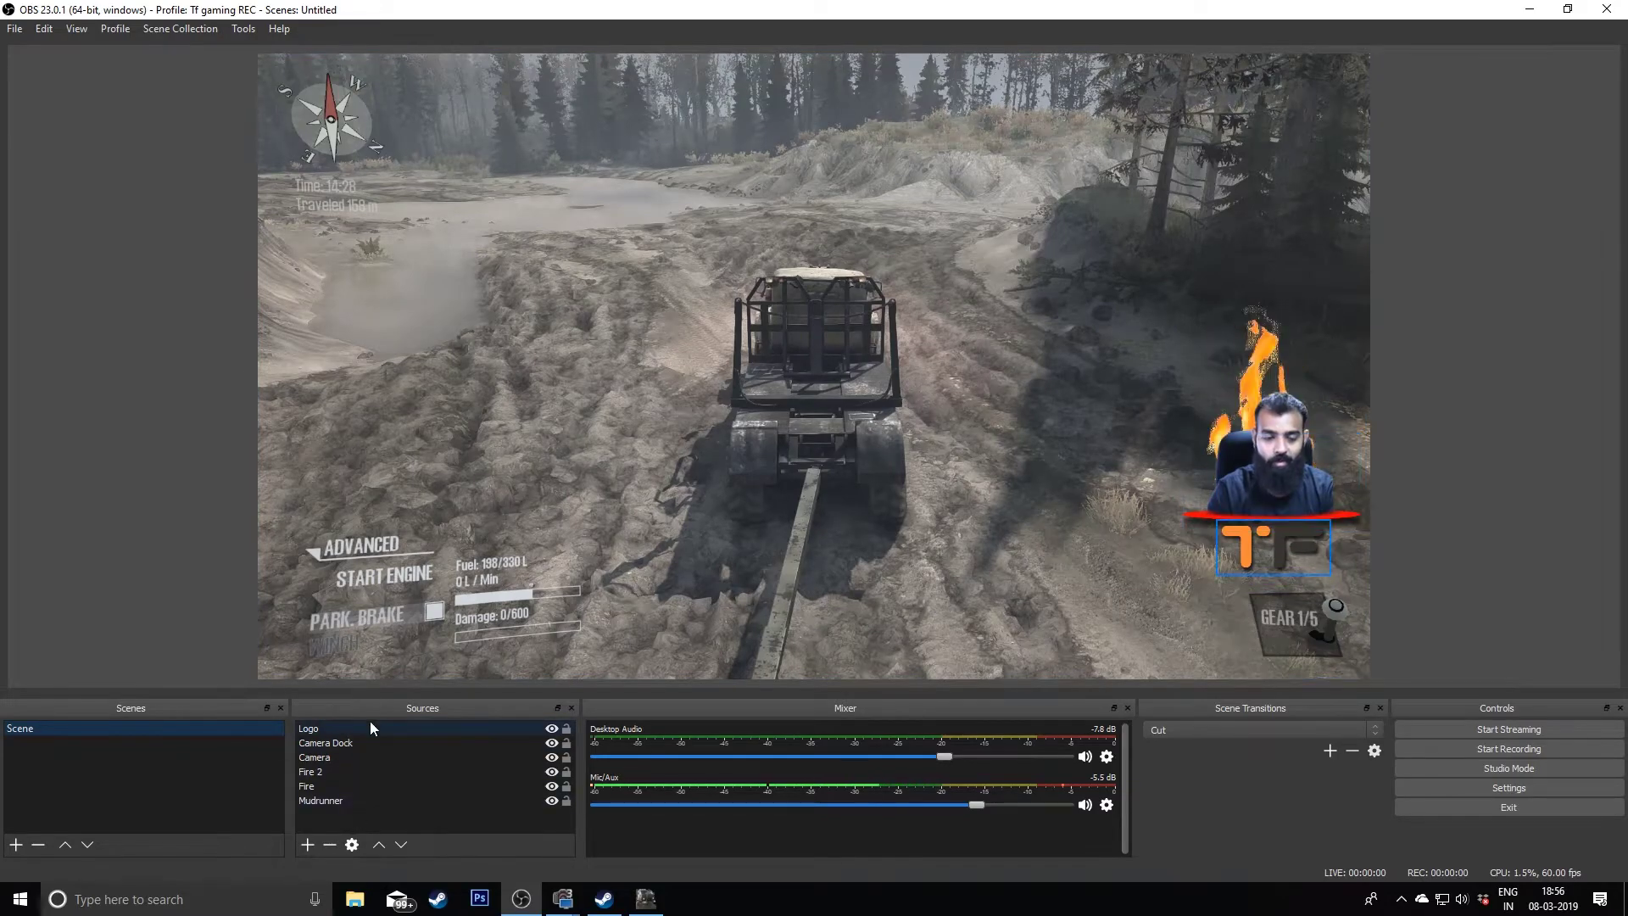
# - Add a new empty scene named Scene 2
pyautogui.click(15, 844)
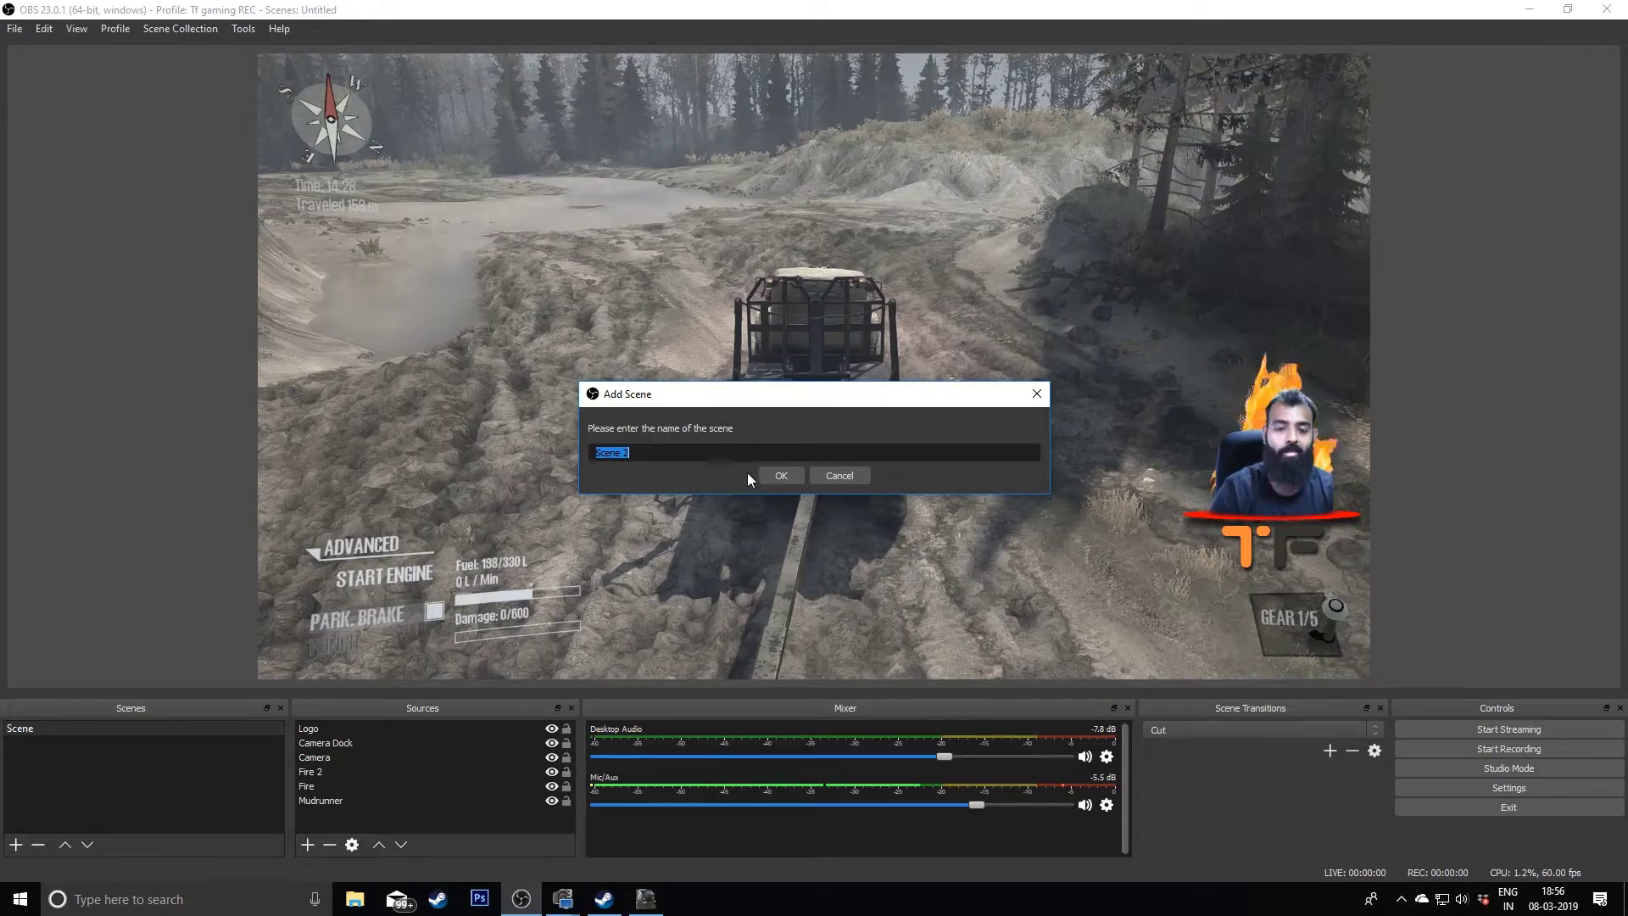
pyautogui.click(782, 475)
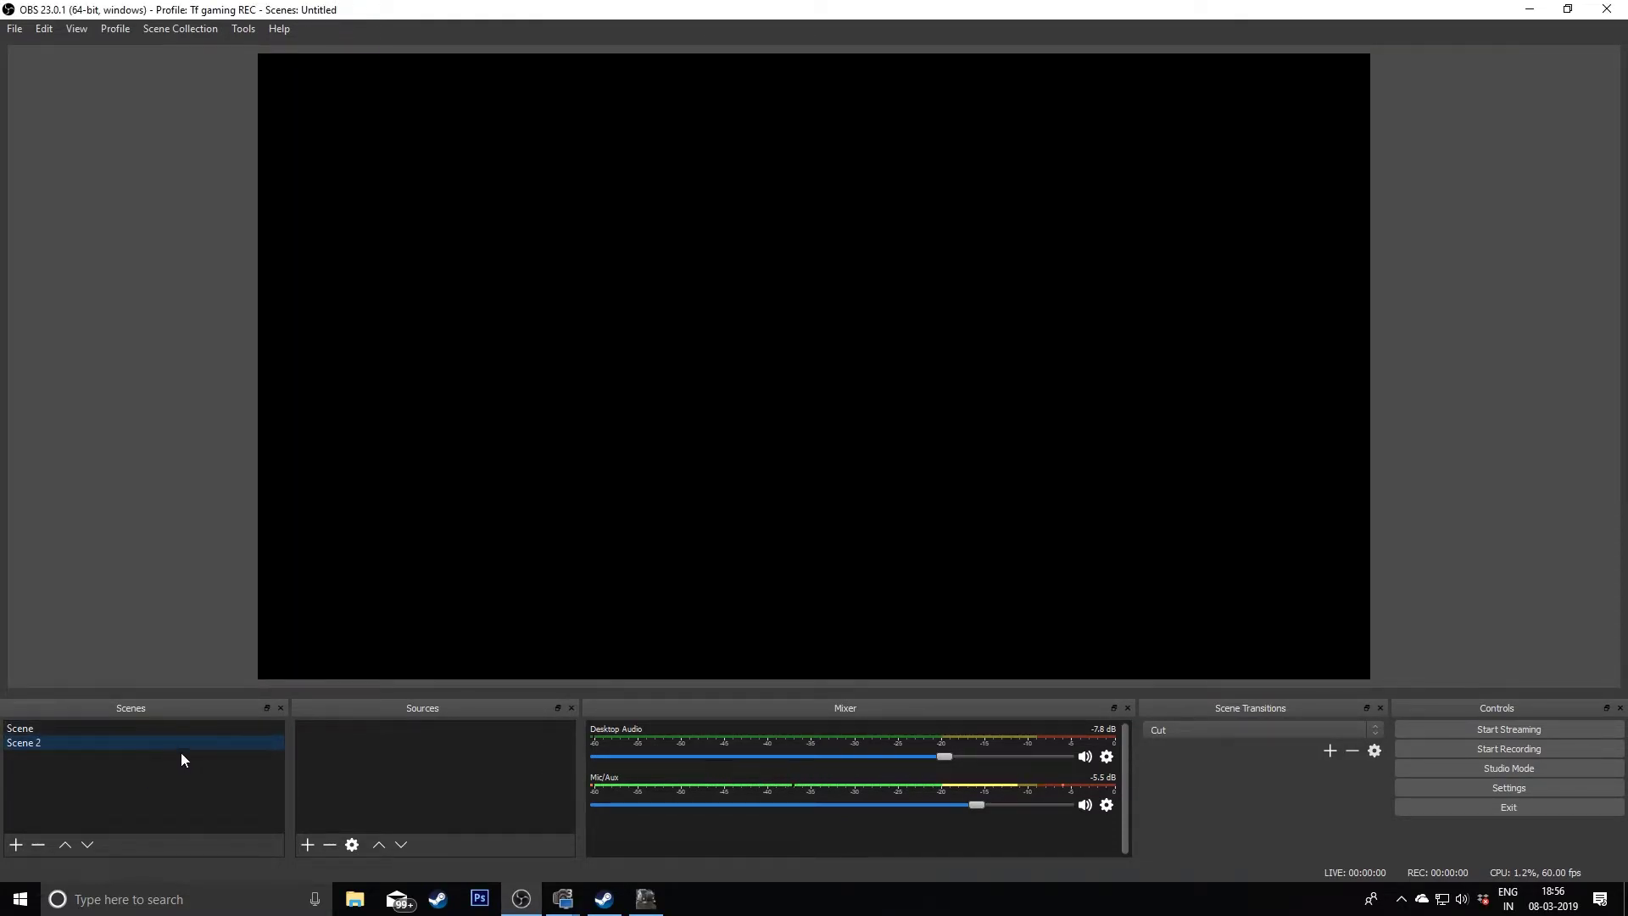
# - Display the first scene, switch to the MudRunner game, and return to OBS to check the game capture in the preview
pyautogui.click(190, 733)
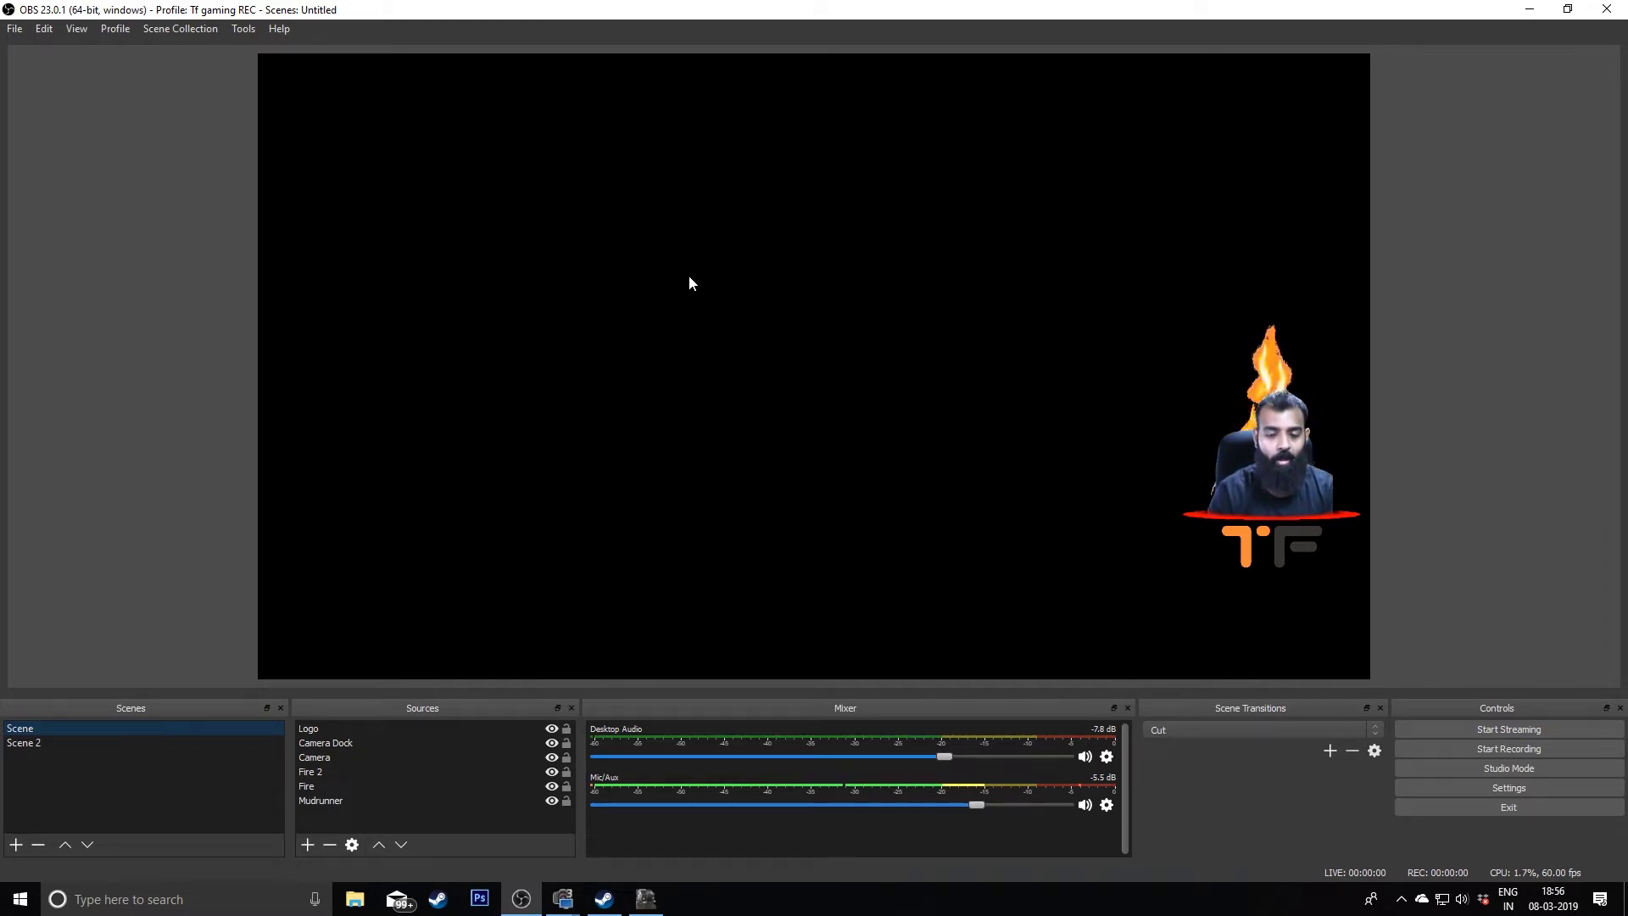
pyautogui.hotkey('alt', 'Tab')
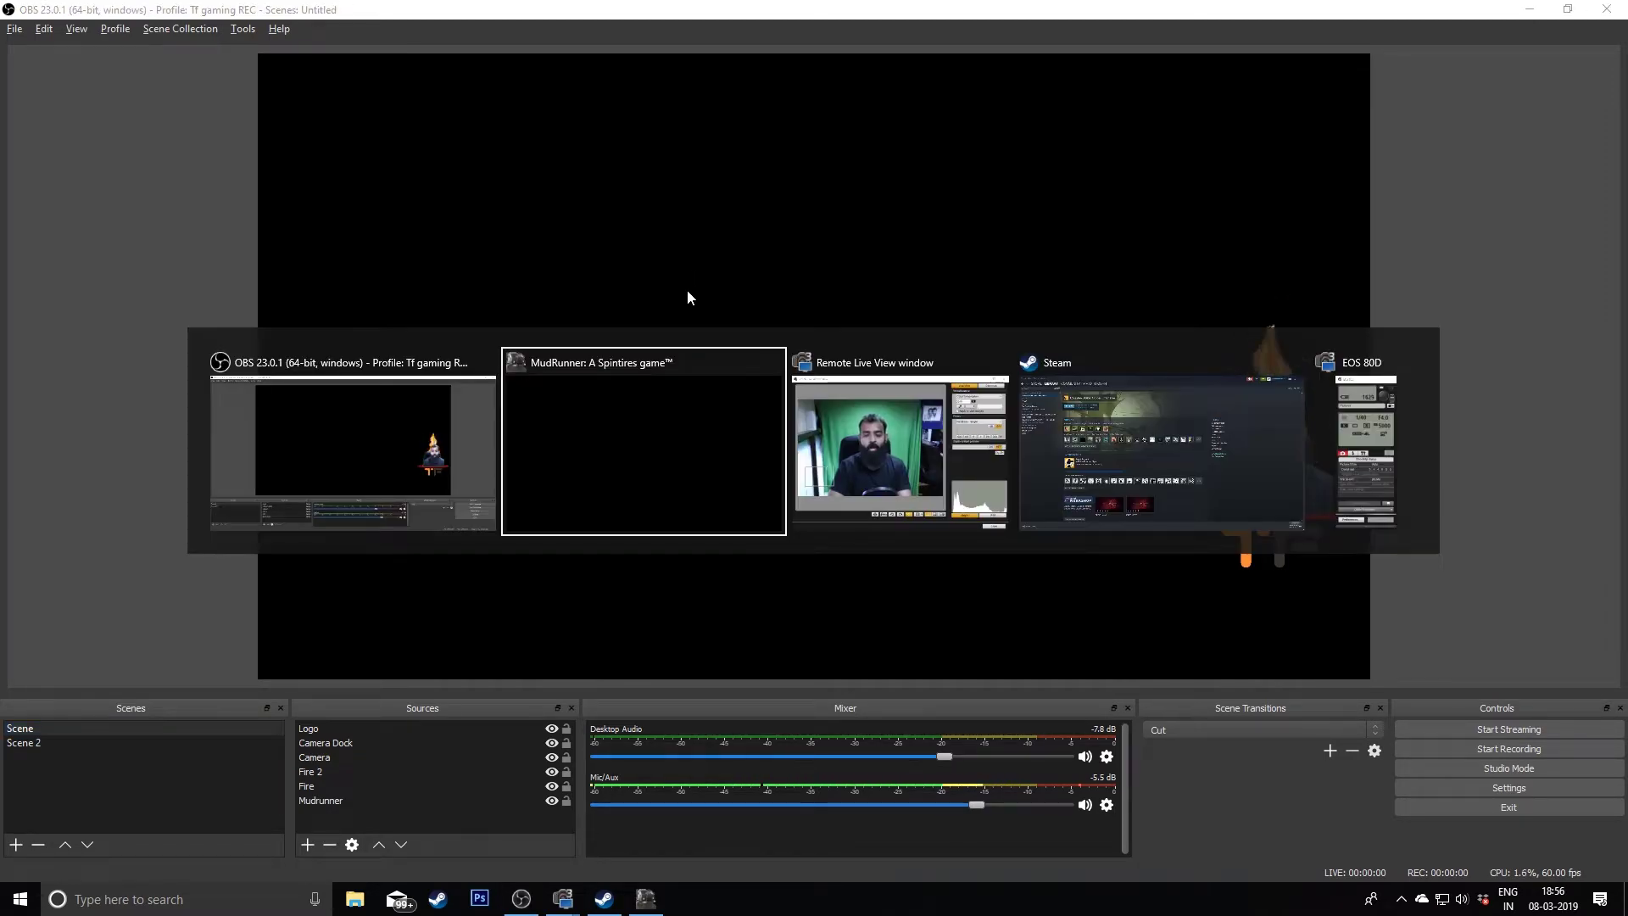
pyautogui.hotkey('alt', 'Tab')
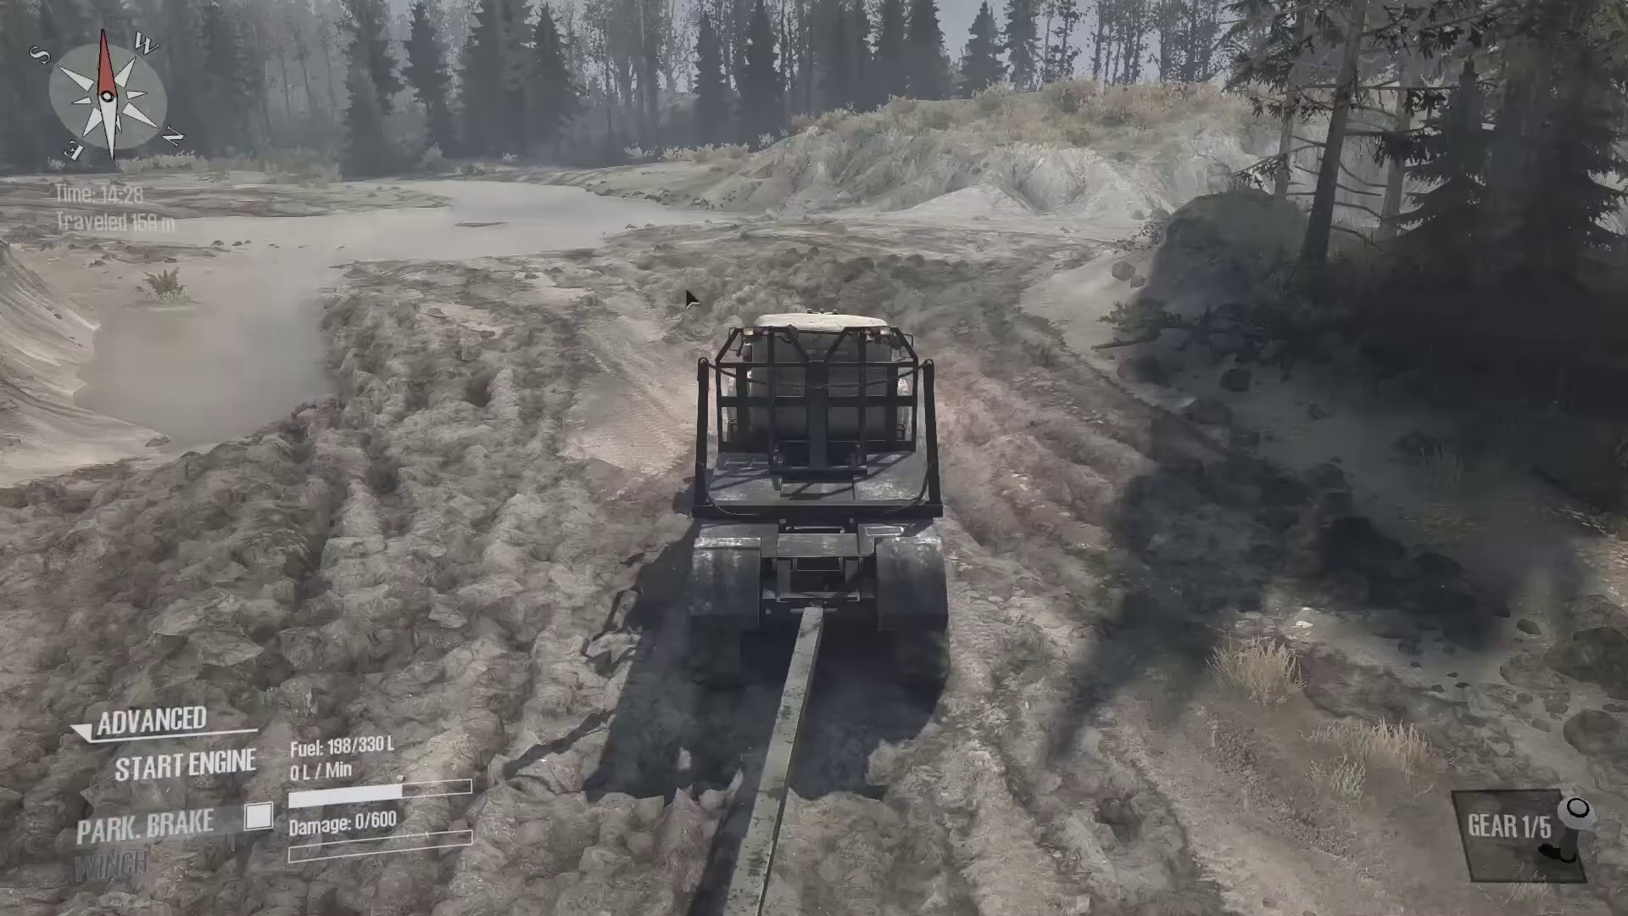
pyautogui.hotkey('alt', 'Tab')
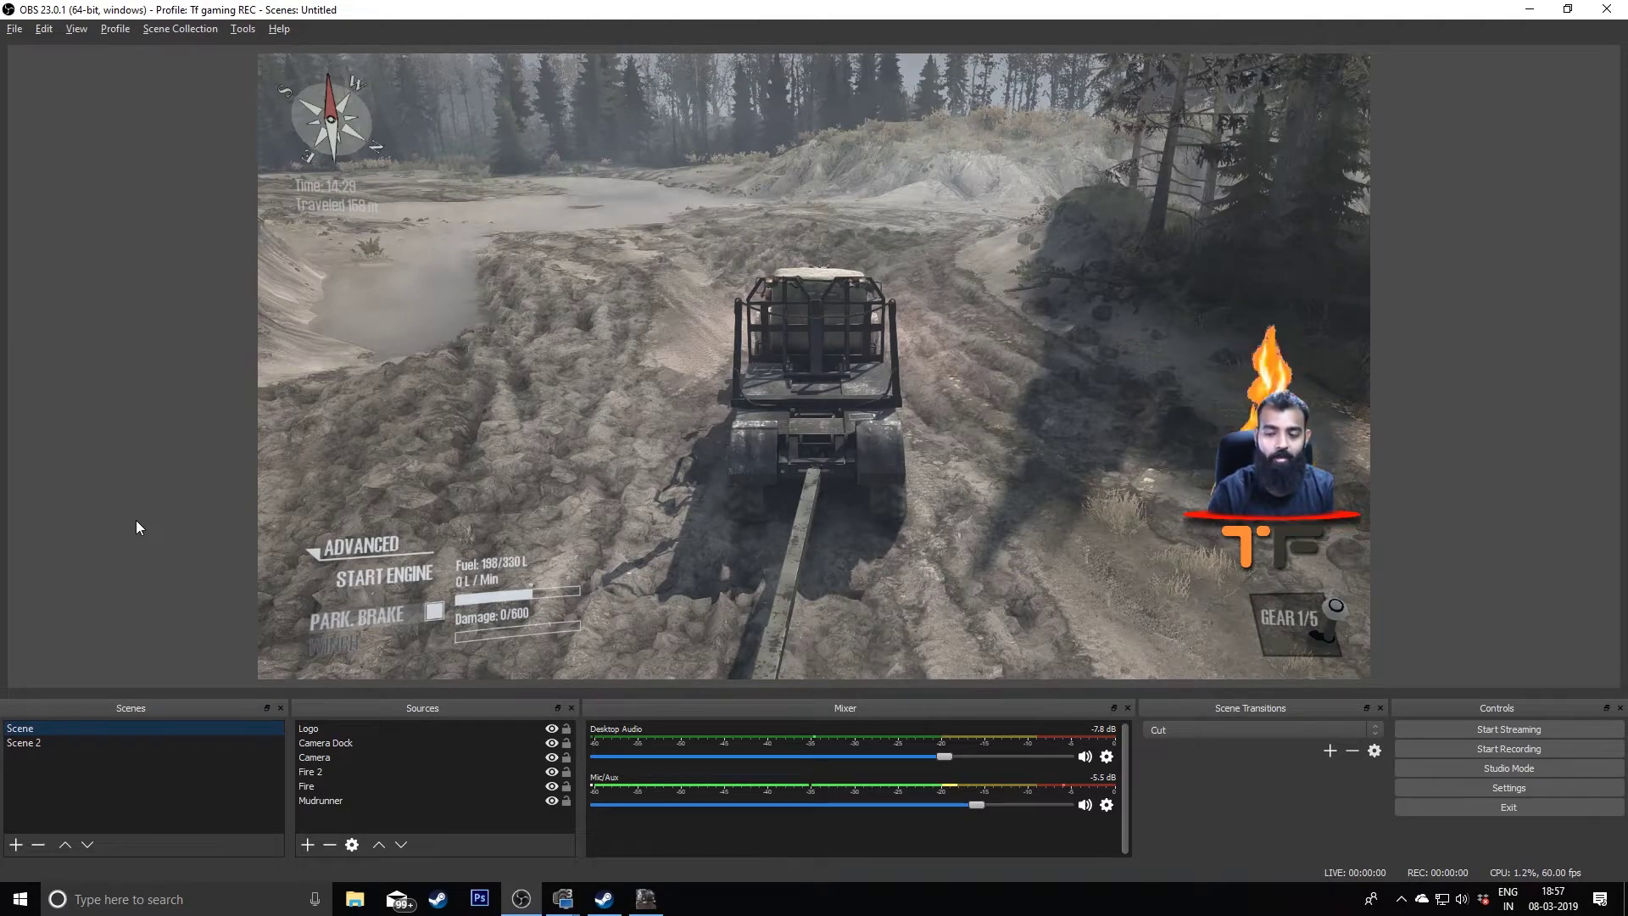
# - Add a Window Capture source for the EOS Utility Remote Live View window to Scene 2, centre it on the canvas, and deselect it
pyautogui.click(76, 752)
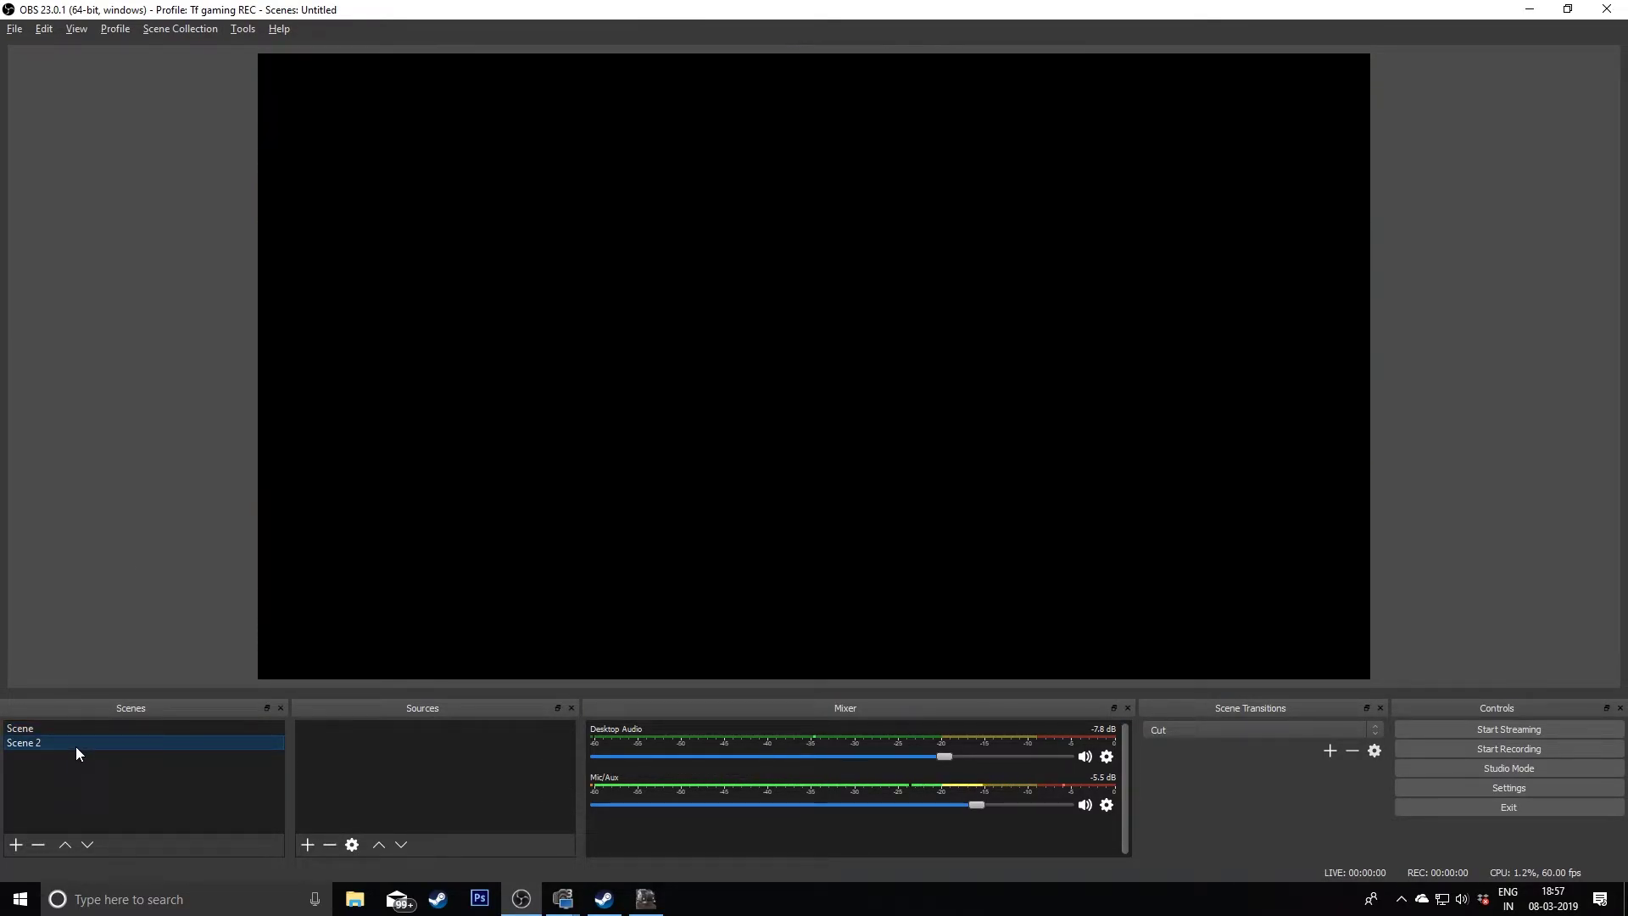
pyautogui.click(308, 844)
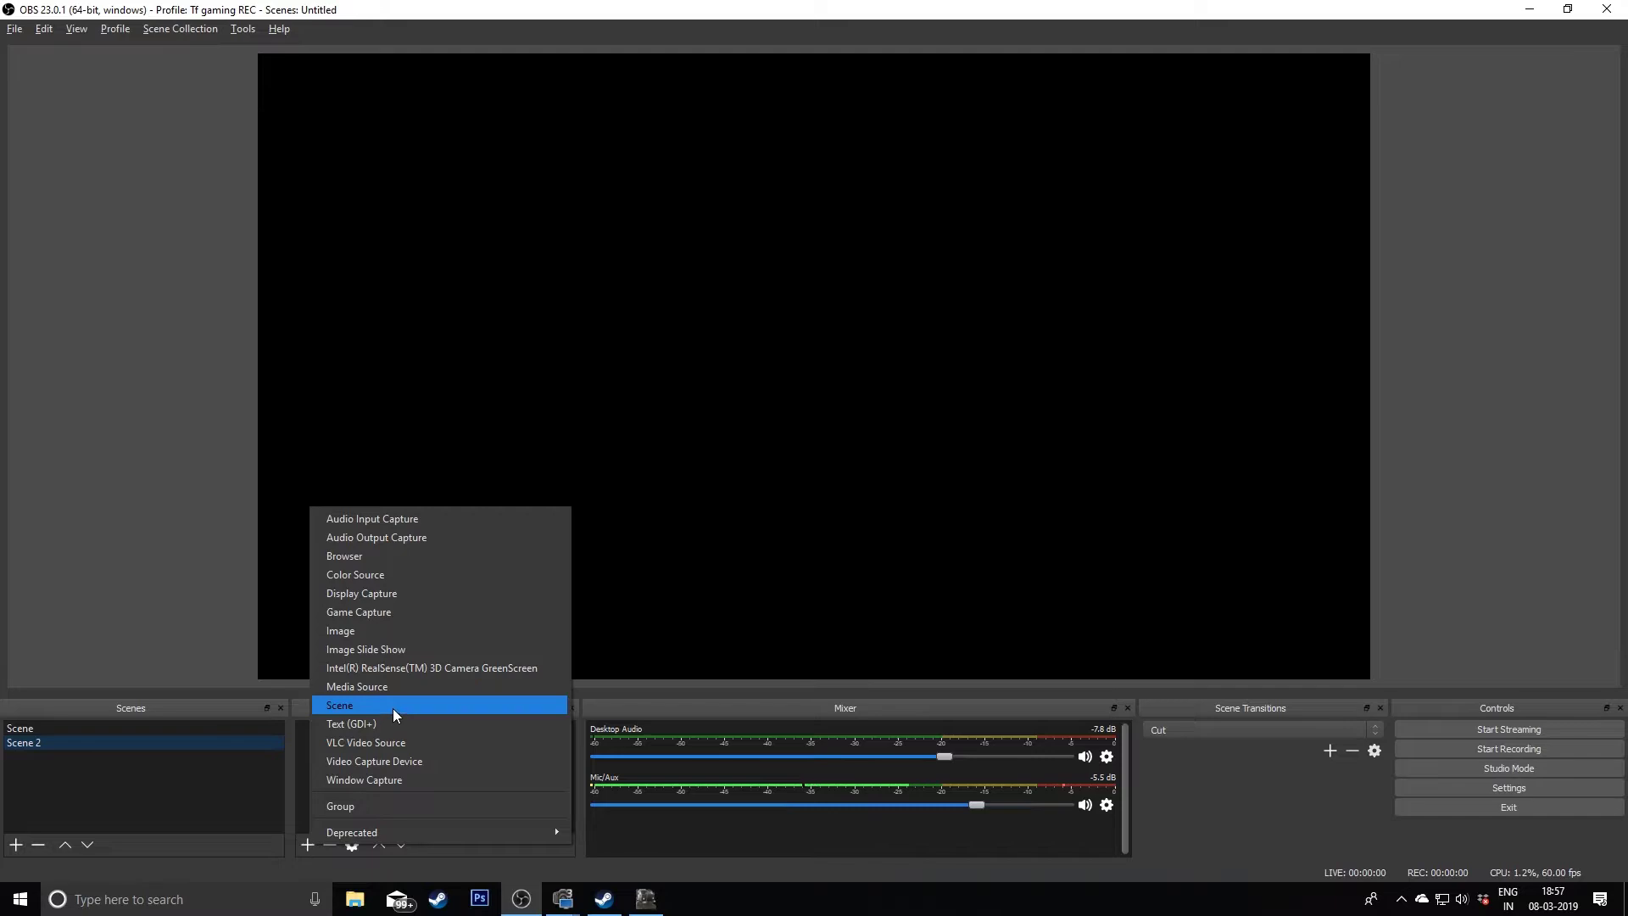
pyautogui.click(369, 780)
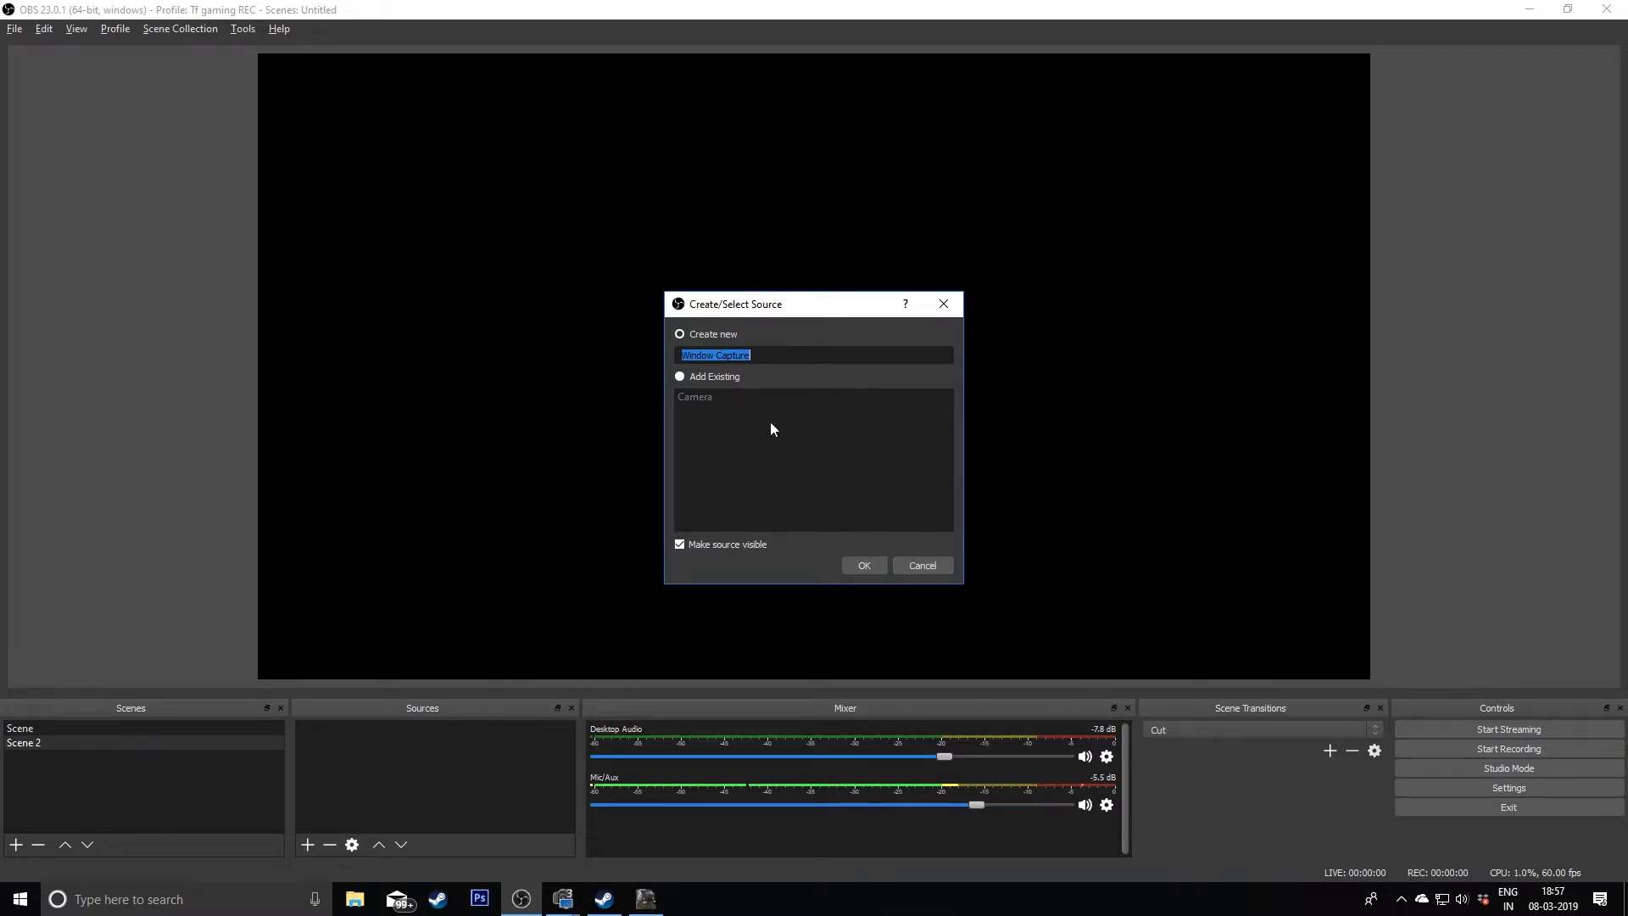
pyautogui.click(857, 564)
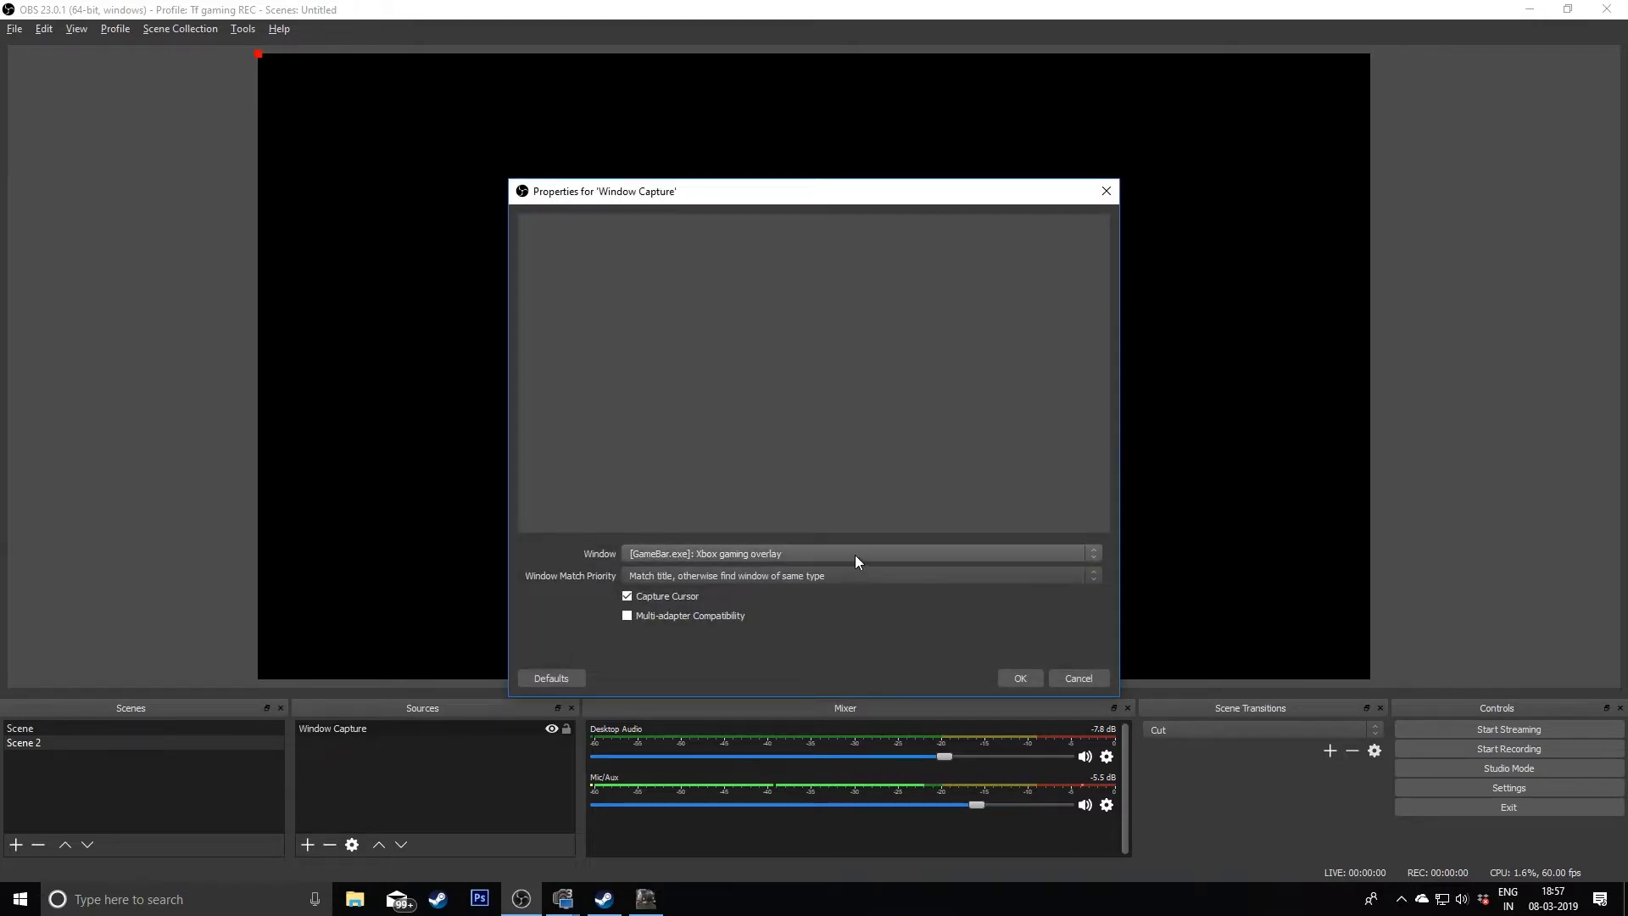
pyautogui.click(855, 553)
pyautogui.click(845, 577)
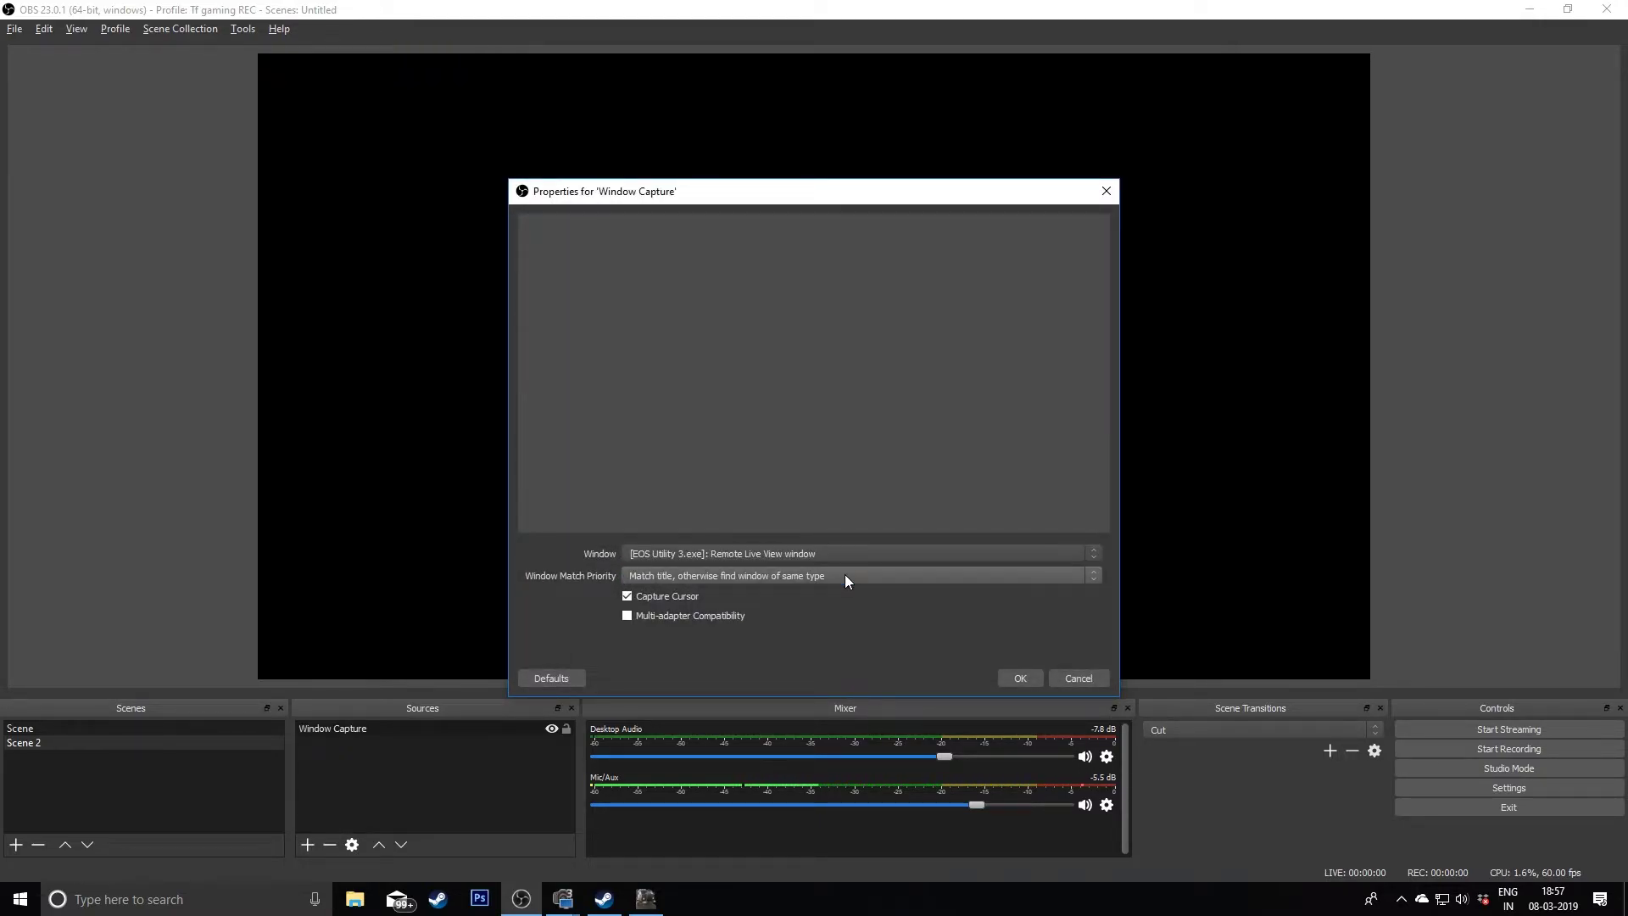
pyautogui.click(1020, 678)
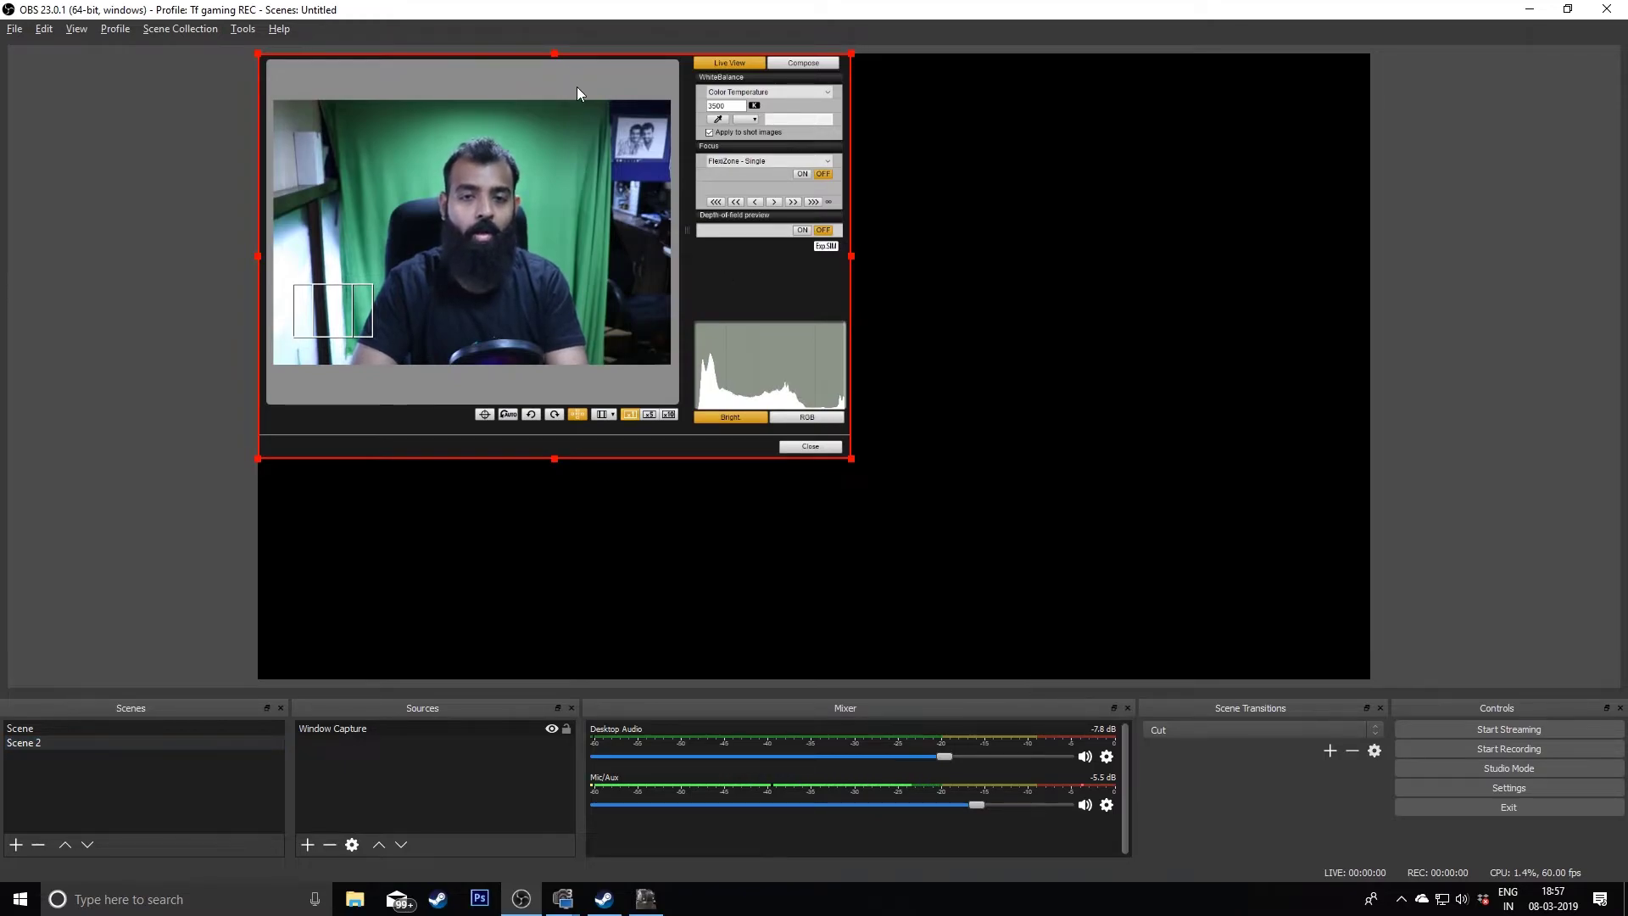
pyautogui.moveTo(576, 87); pyautogui.dragTo(856, 206)
pyautogui.click(1490, 266)
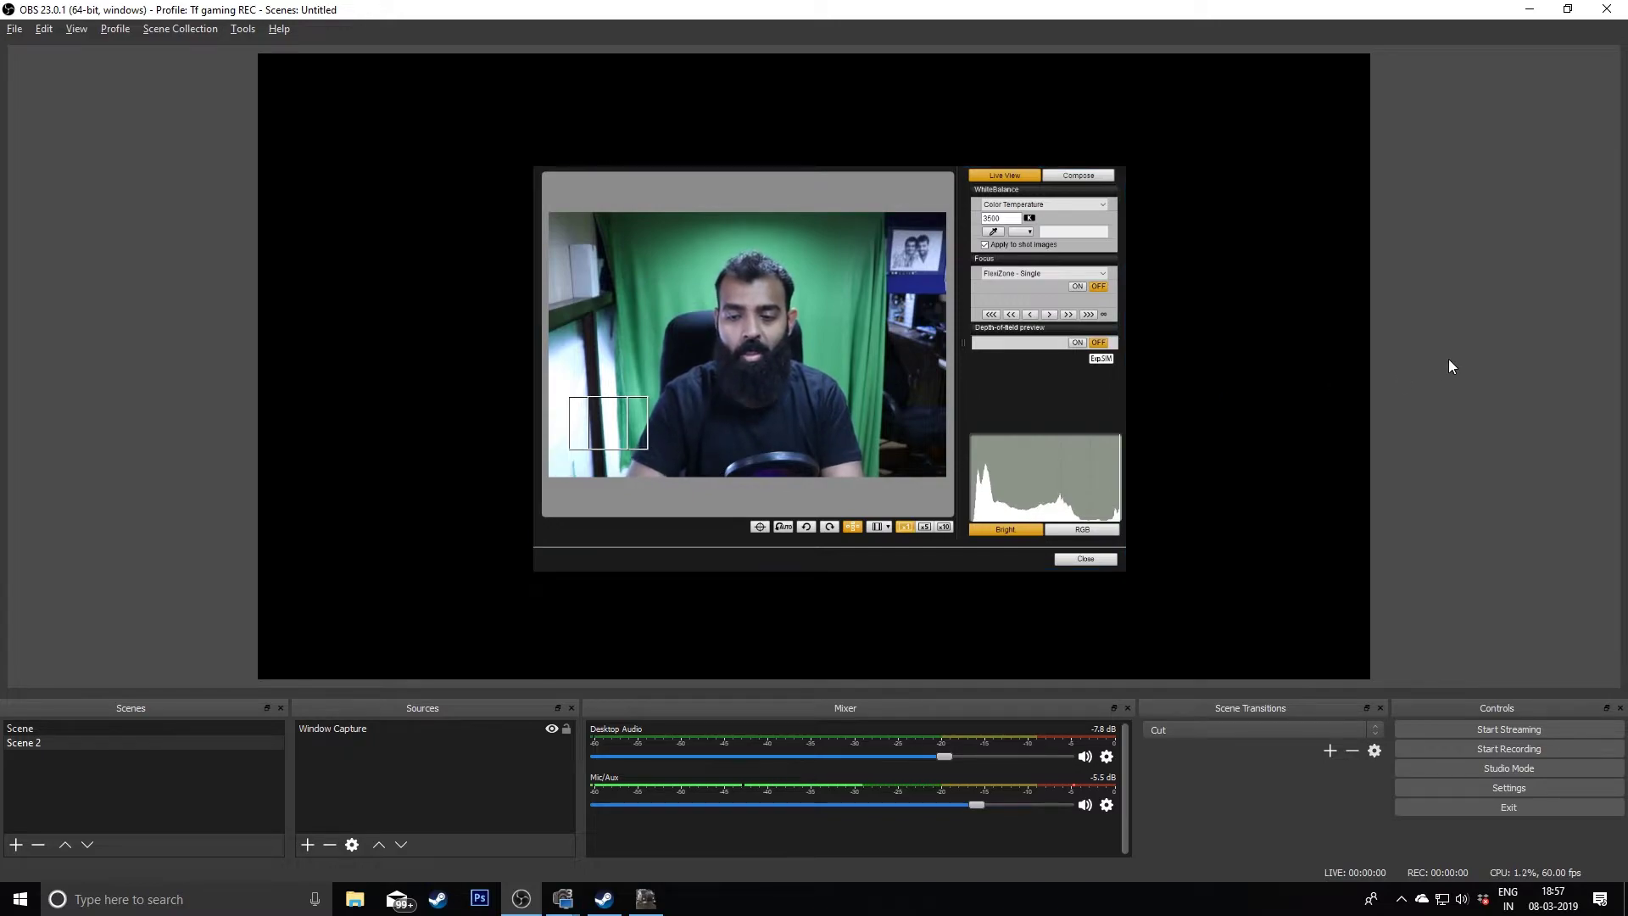
# - Go back to the first scene and switch to MudRunner and back to OBS to check the Mudrunner source in the preview
pyautogui.click(159, 730)
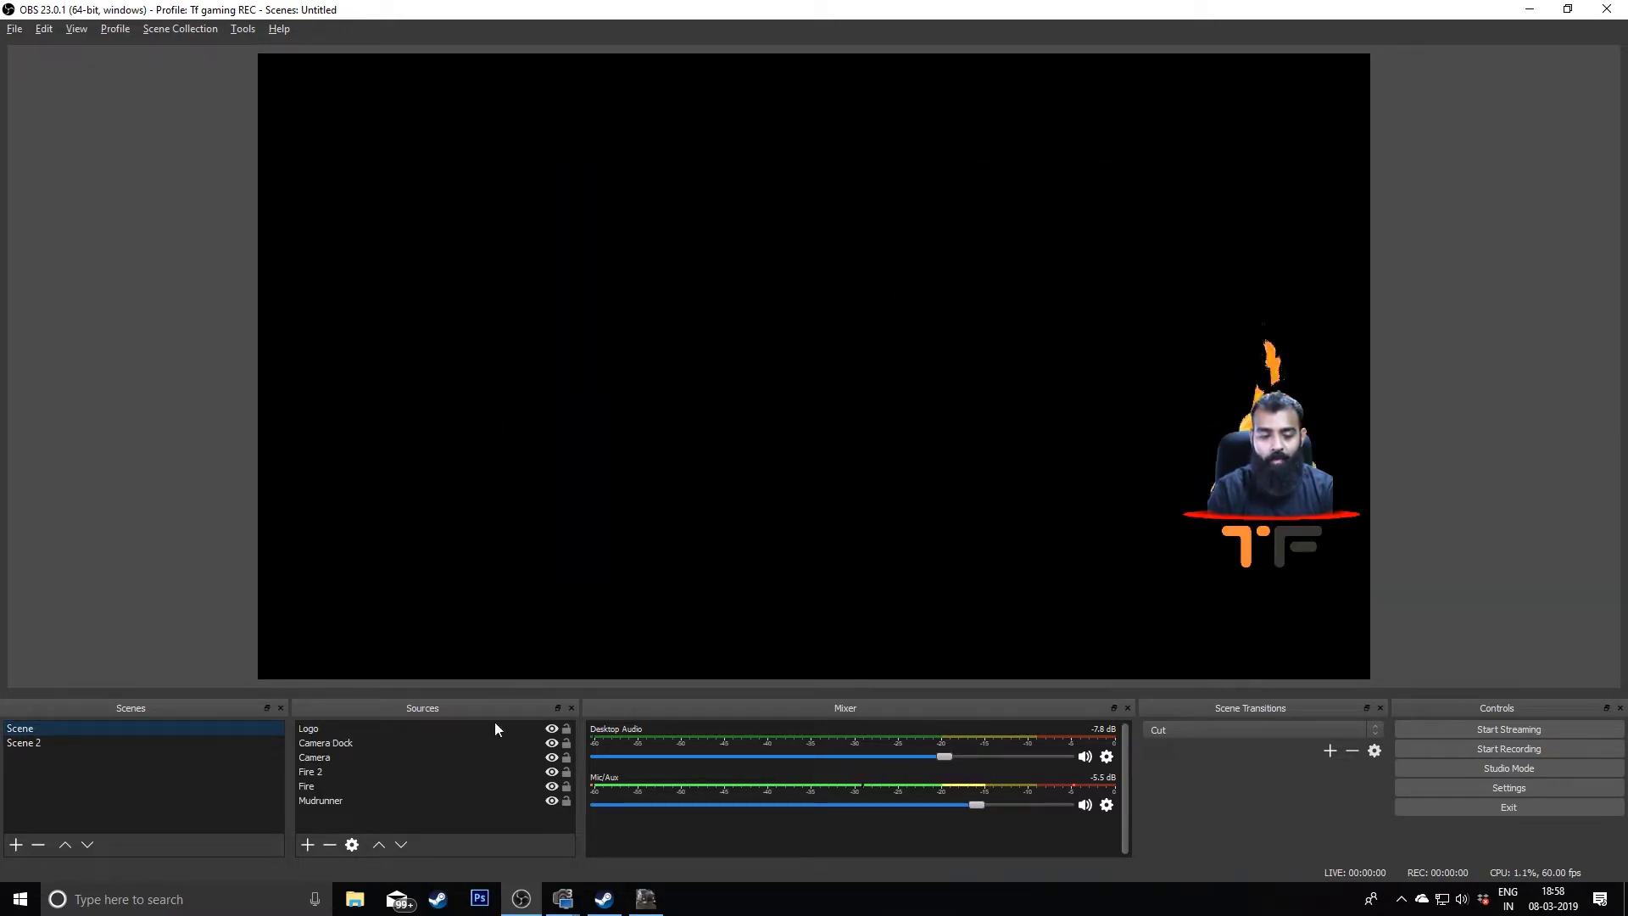
pyautogui.click(378, 803)
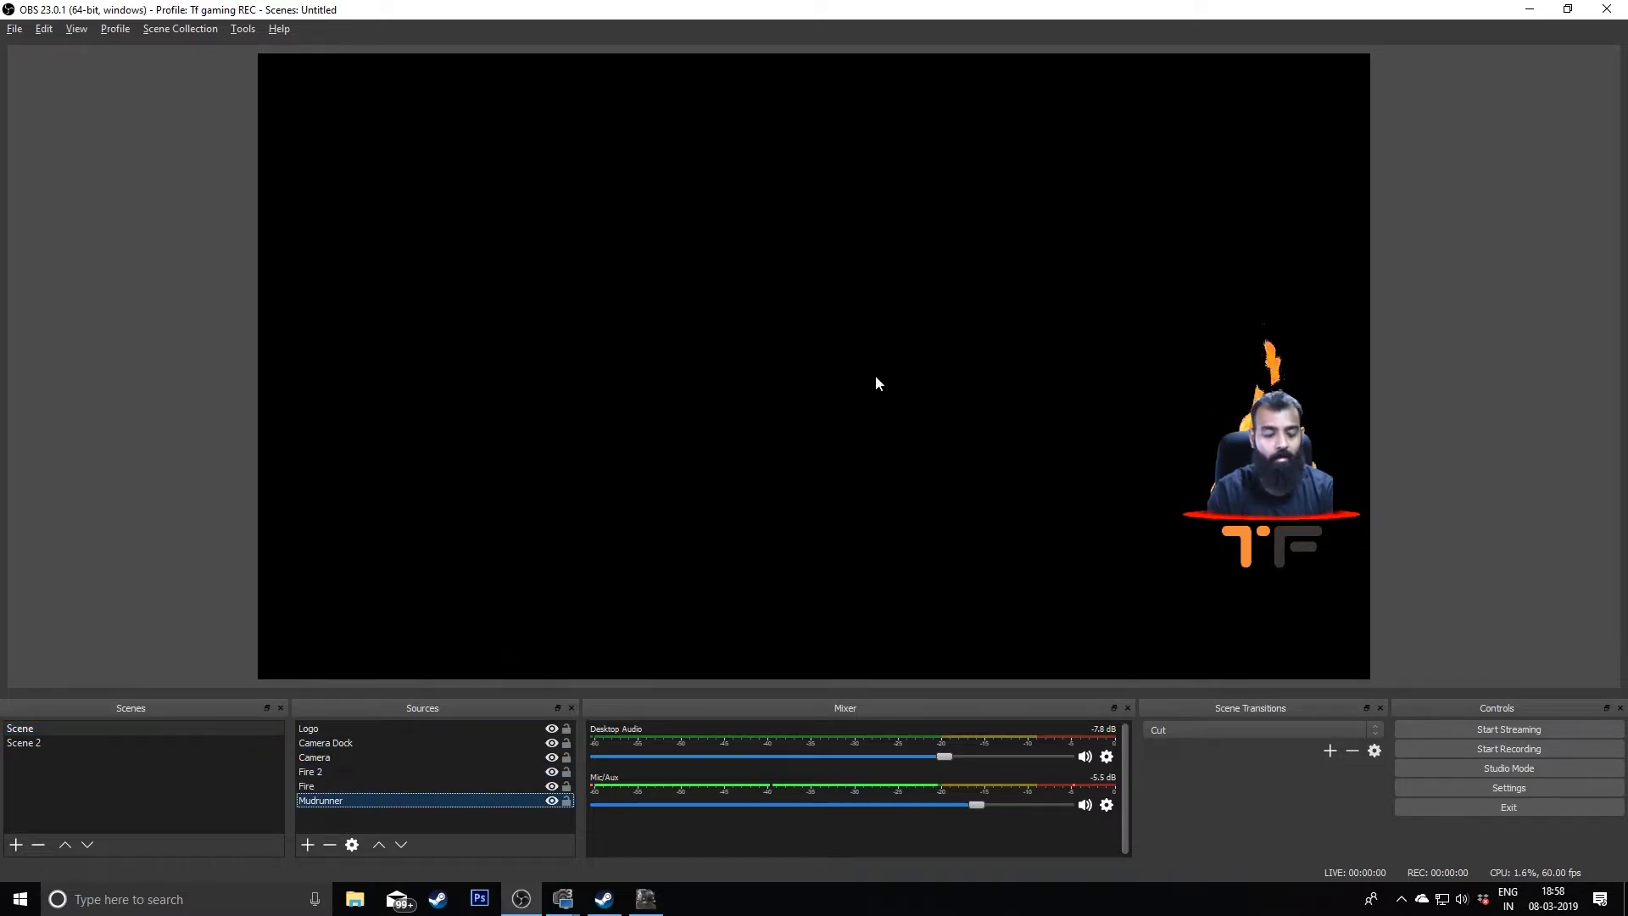
pyautogui.hotkey('alt', 'Tab')
pyautogui.hotkey('alt', 'Tab')
pyautogui.hotkey('alt', 'Tab')
pyautogui.hotkey('alt', 'Tab')
pyautogui.hotkey('alt', 'Tab')
pyautogui.hotkey('alt', 'Tab')
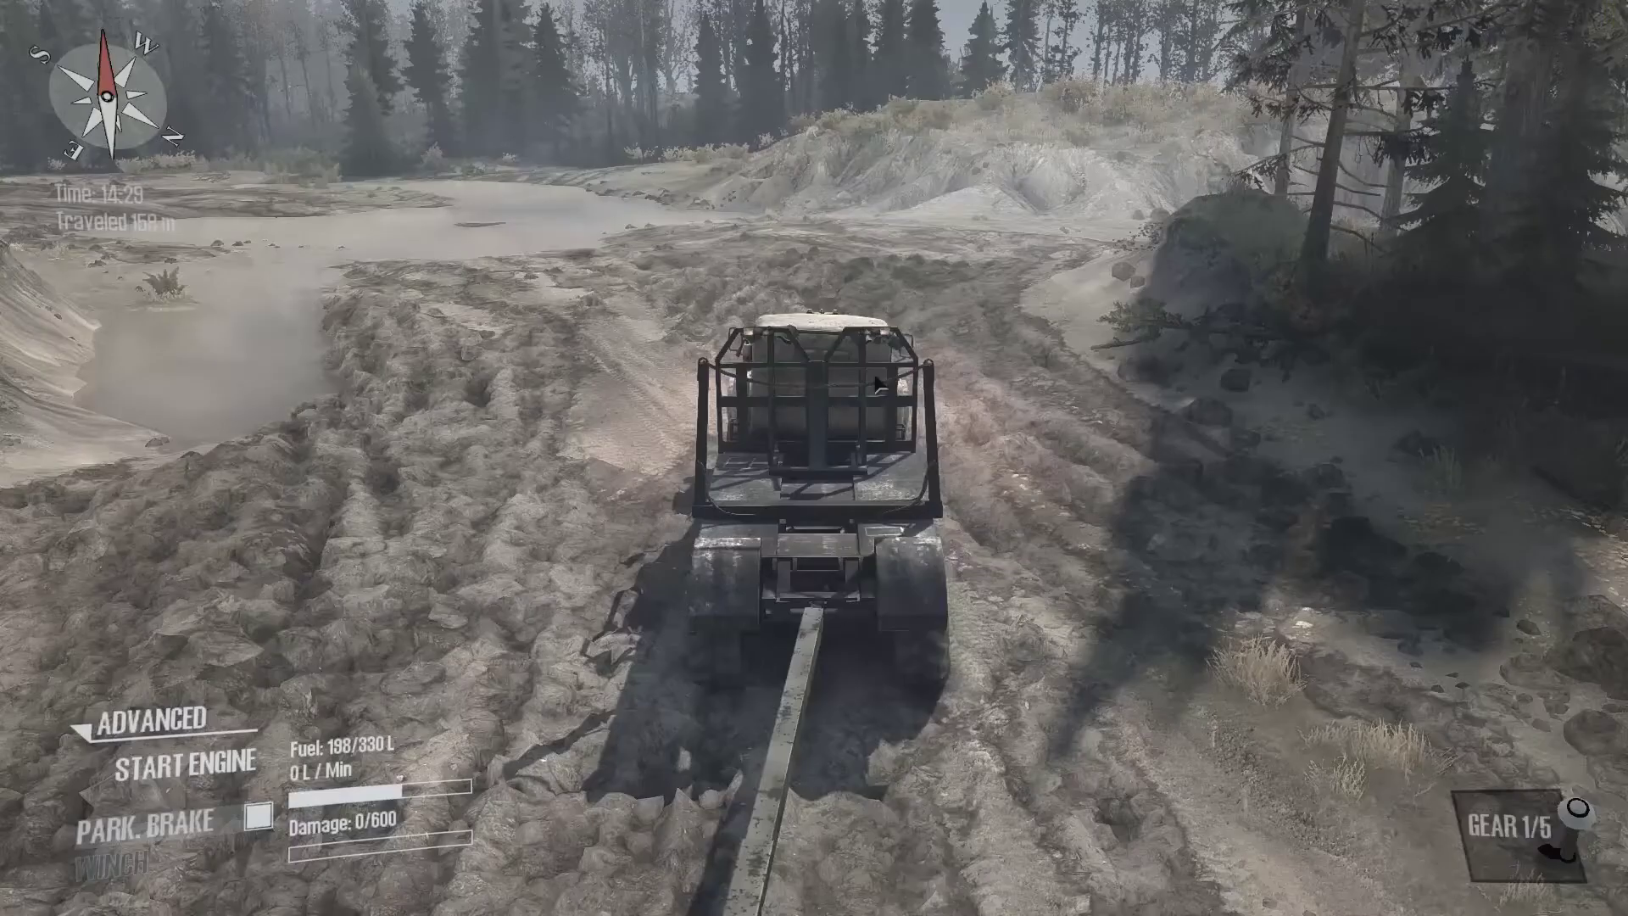
pyautogui.hotkey('alt', 'Tab')
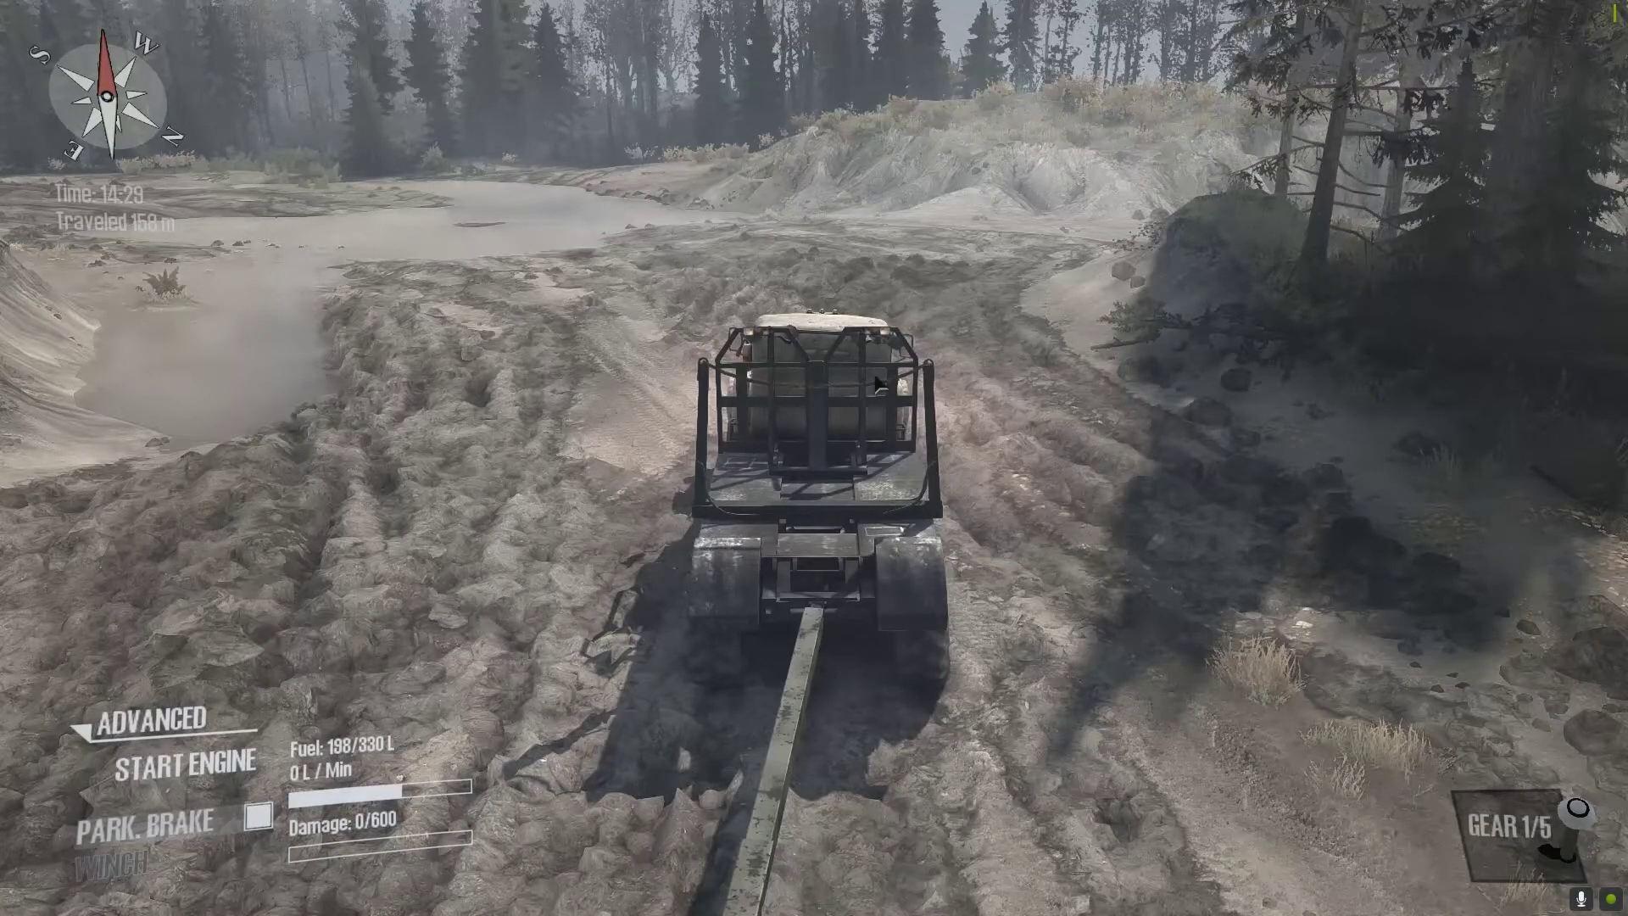
pyautogui.hotkey('alt', 'Tab')
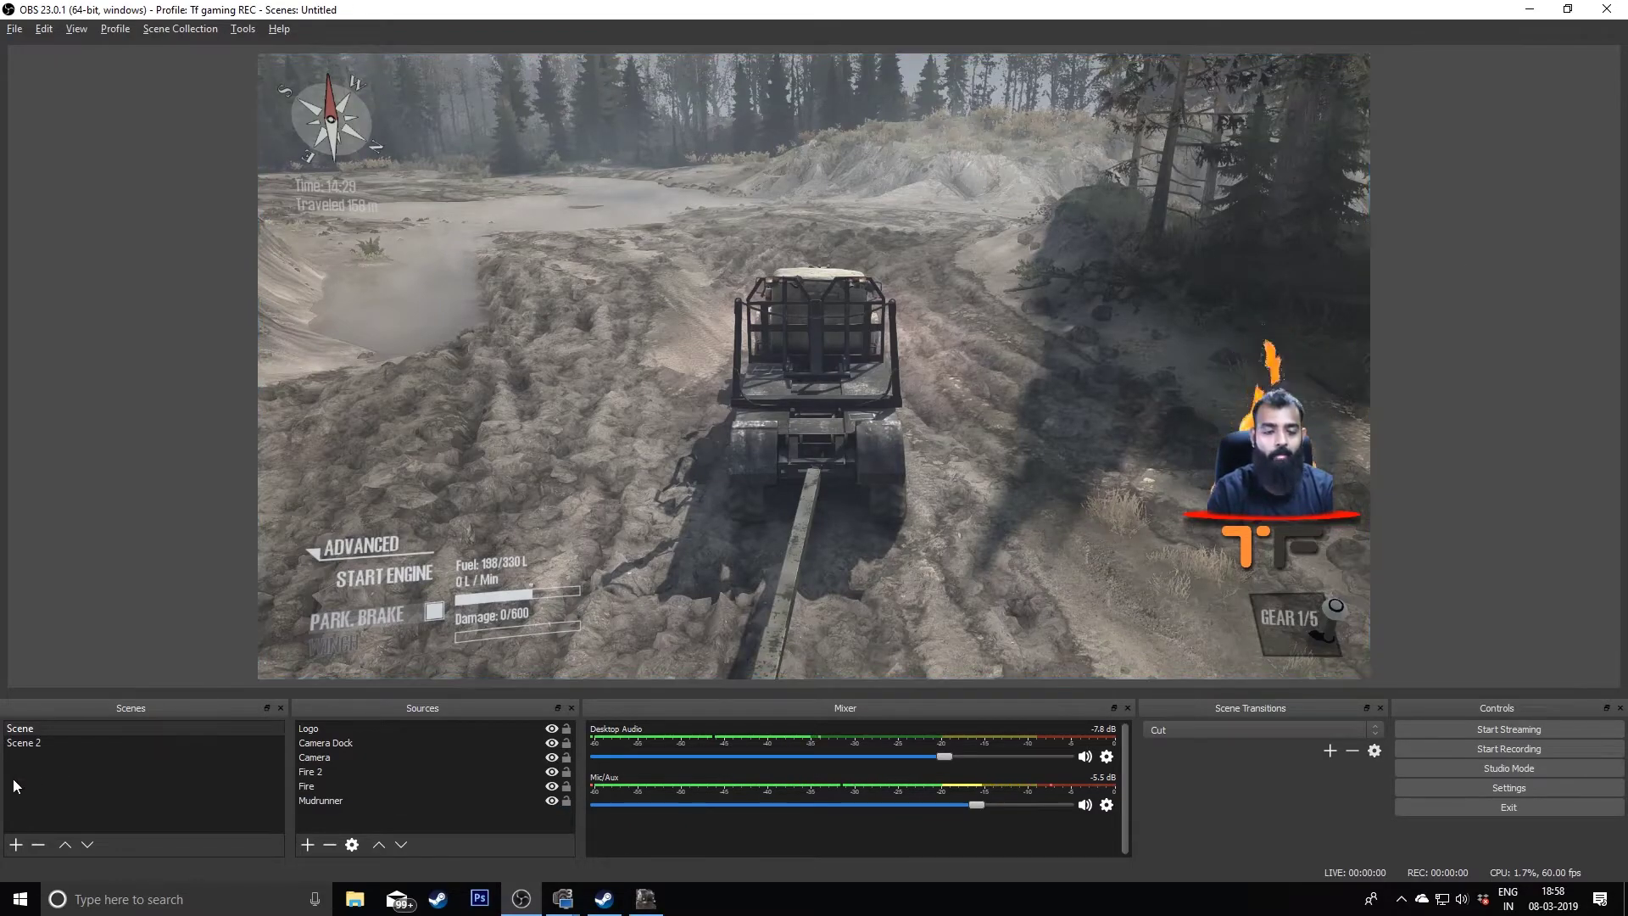
# - Delete Scene 2, and briefly switch to MudRunner and back to OBS to check the remaining scene's preview
pyautogui.click(44, 745)
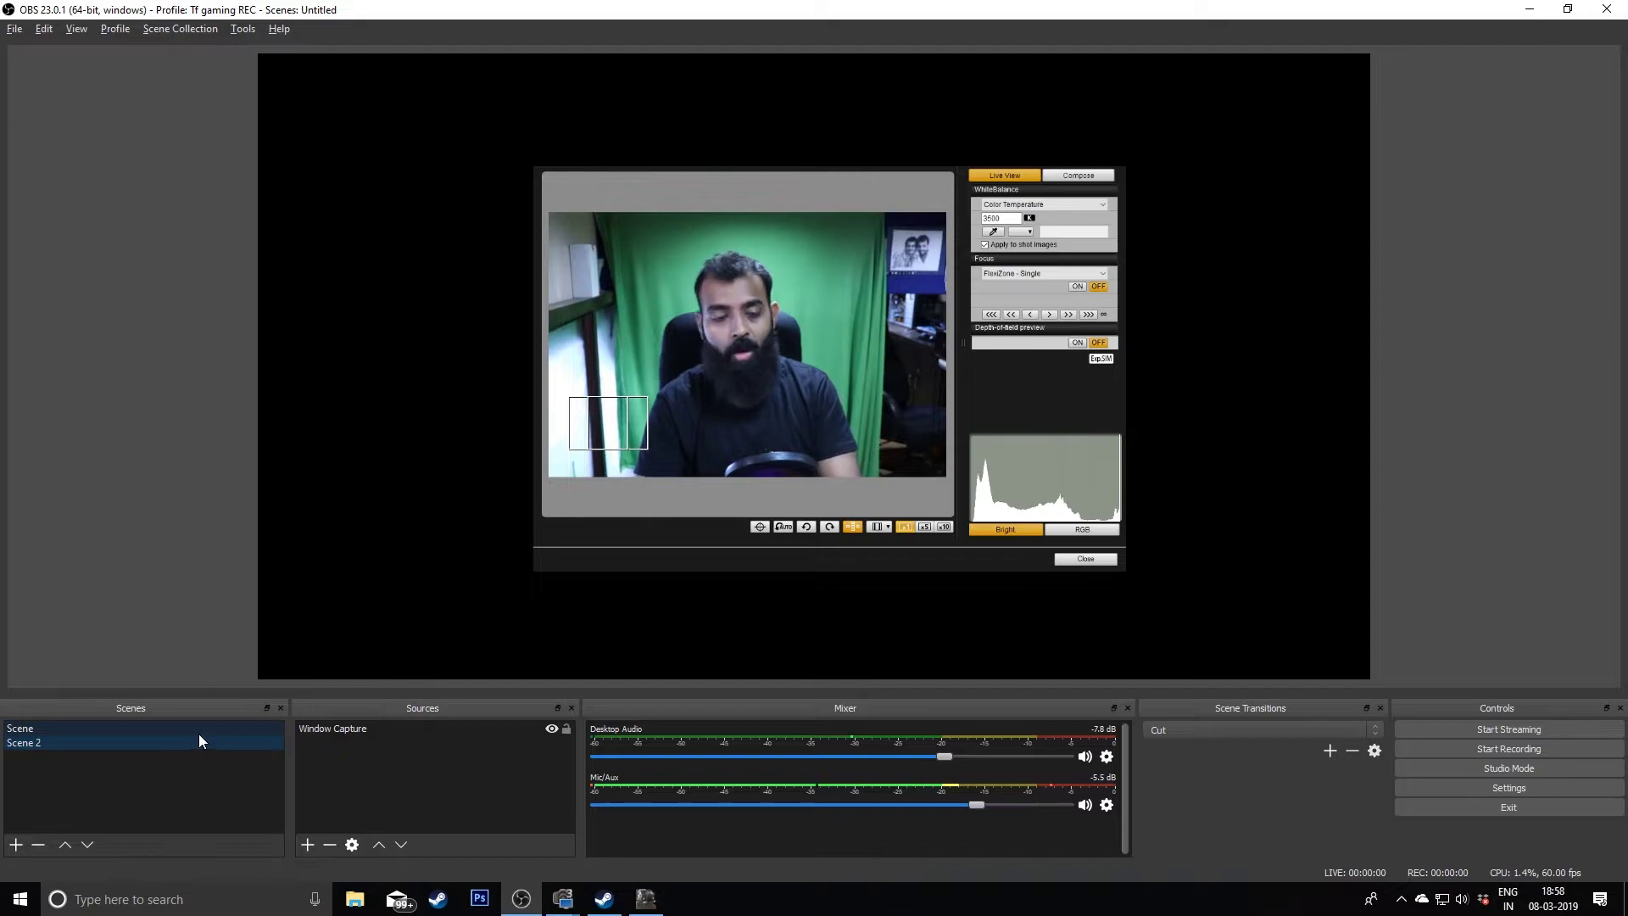
pyautogui.press('Delete')
pyautogui.press('Return')
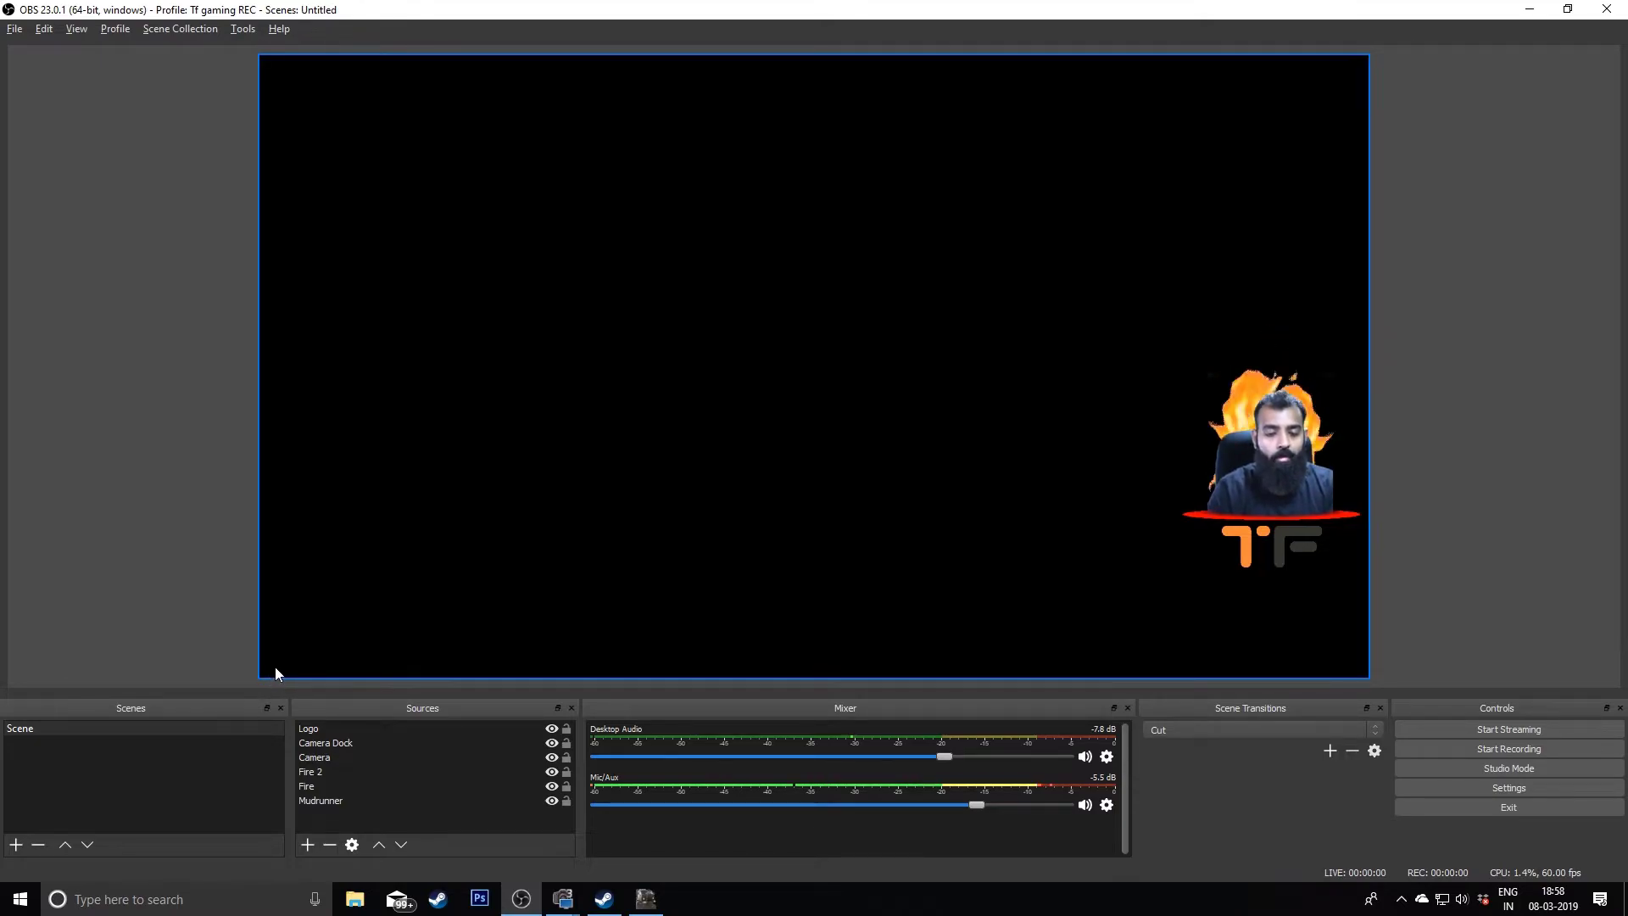
pyautogui.hotkey('alt', 'Tab')
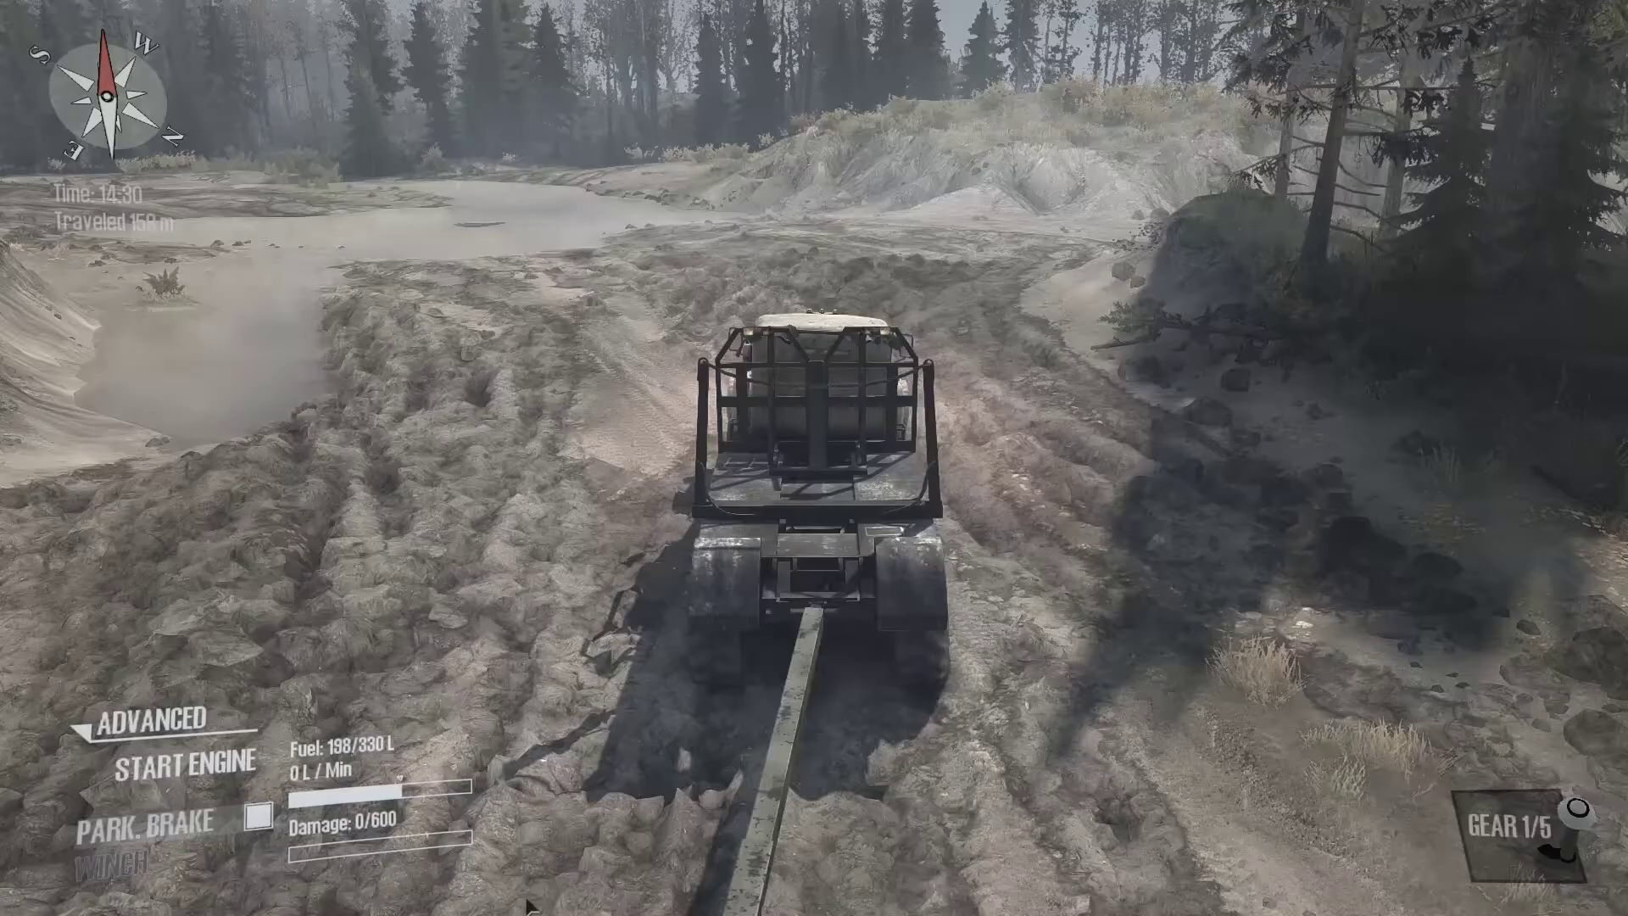
pyautogui.hotkey('alt', 'Tab')
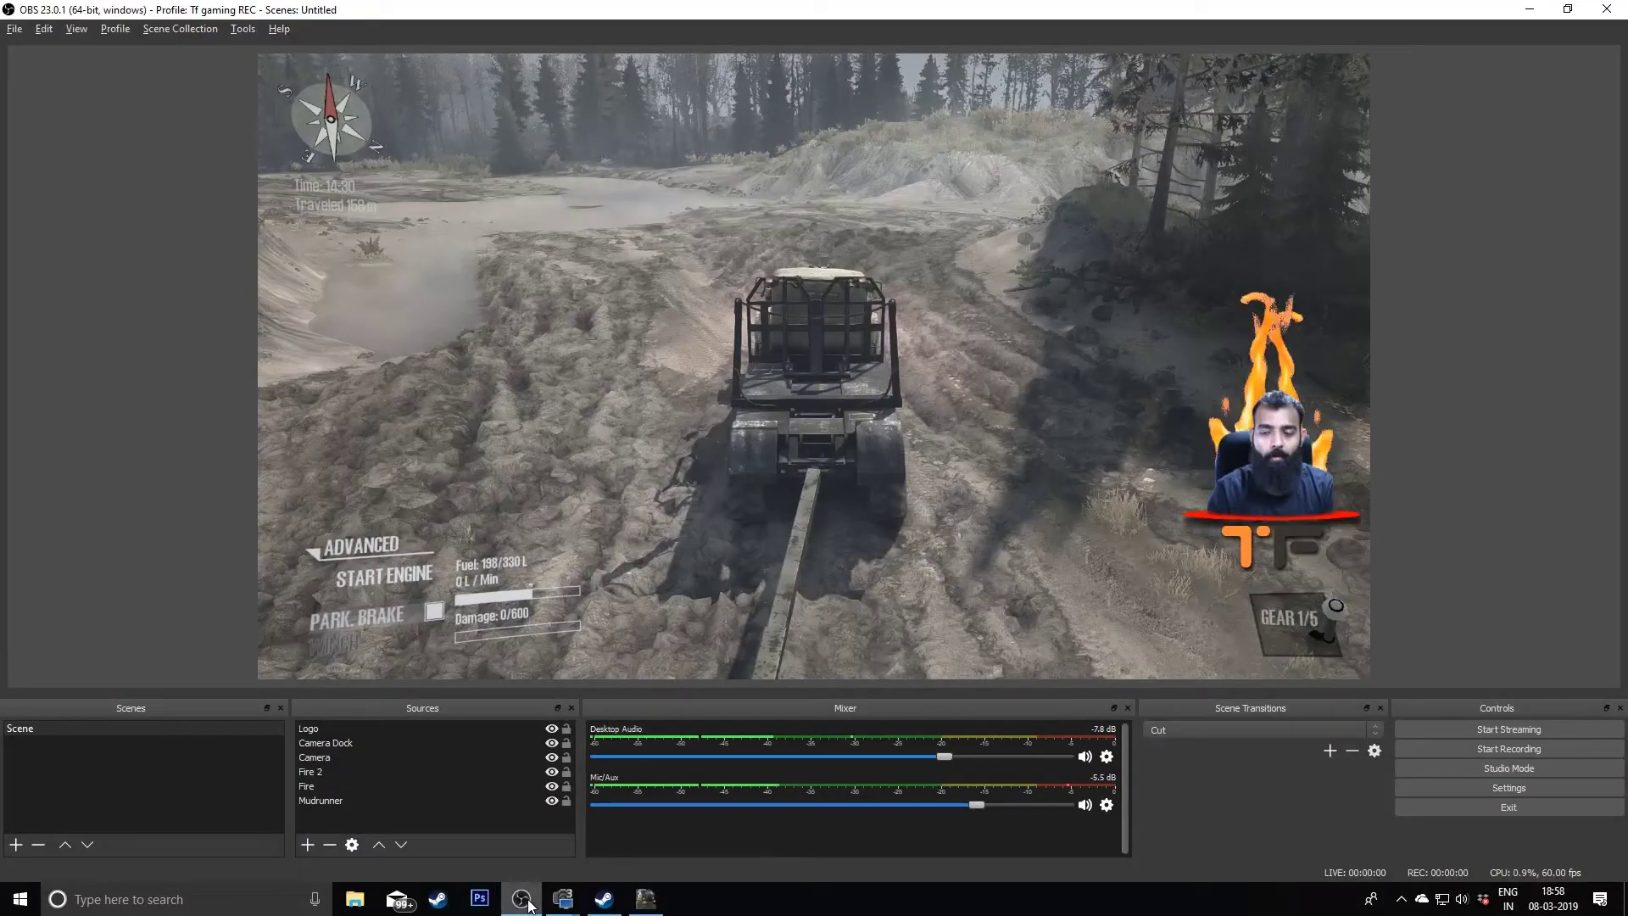
# - Set the source alignment snap sensitivity to 13.5 in the general settings
pyautogui.click(1508, 788)
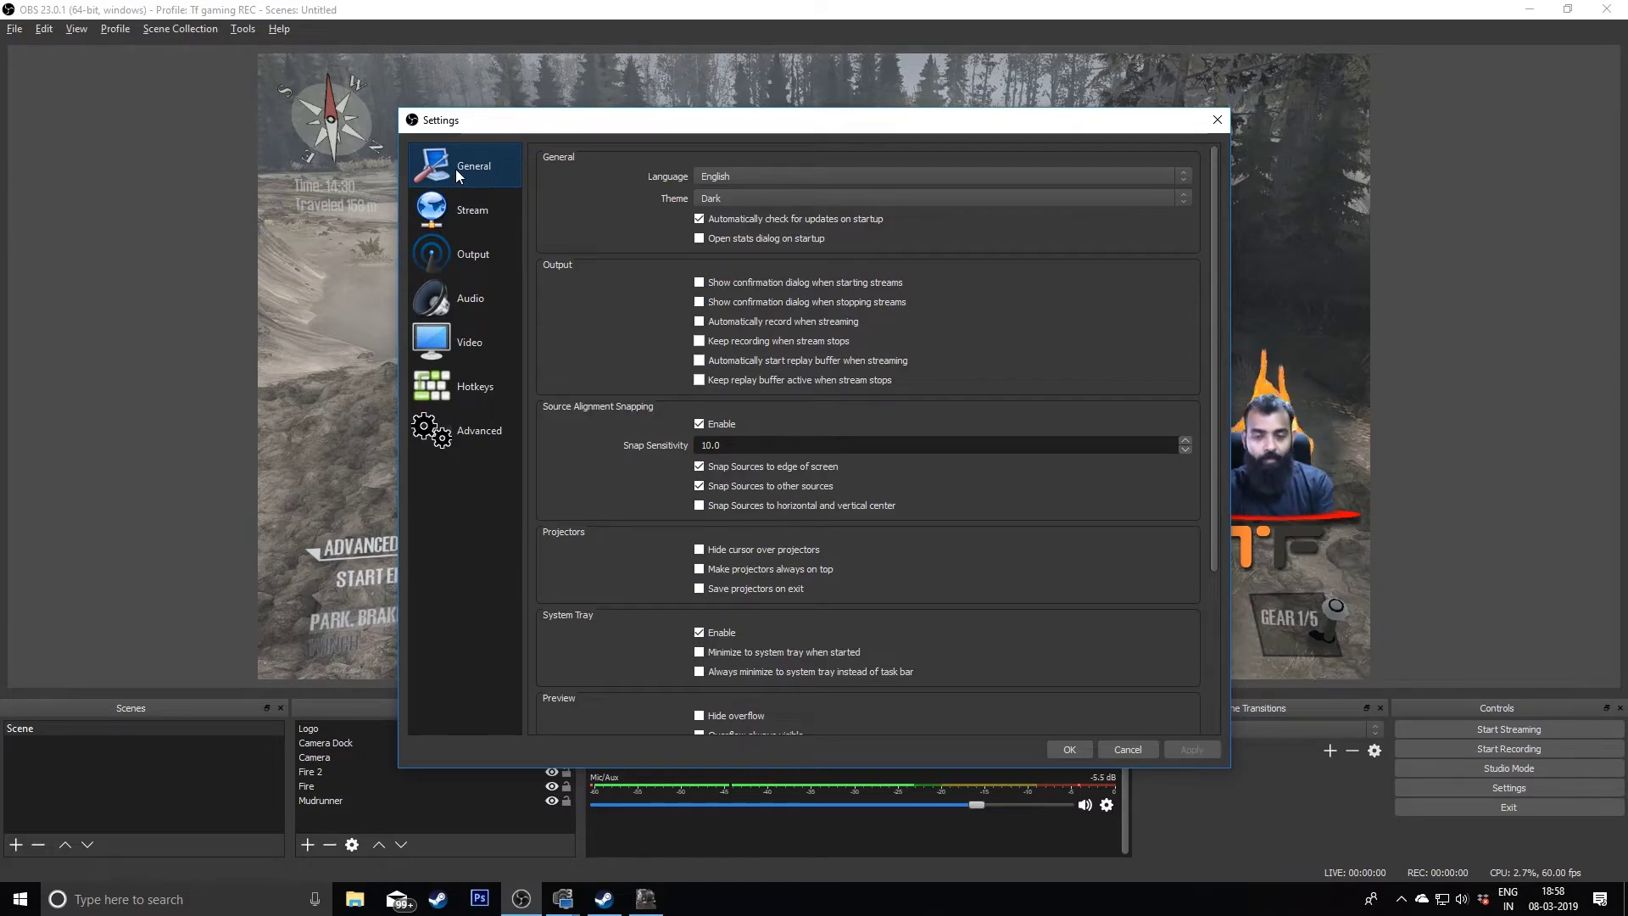
pyautogui.scroll(-5, 1017, 324)
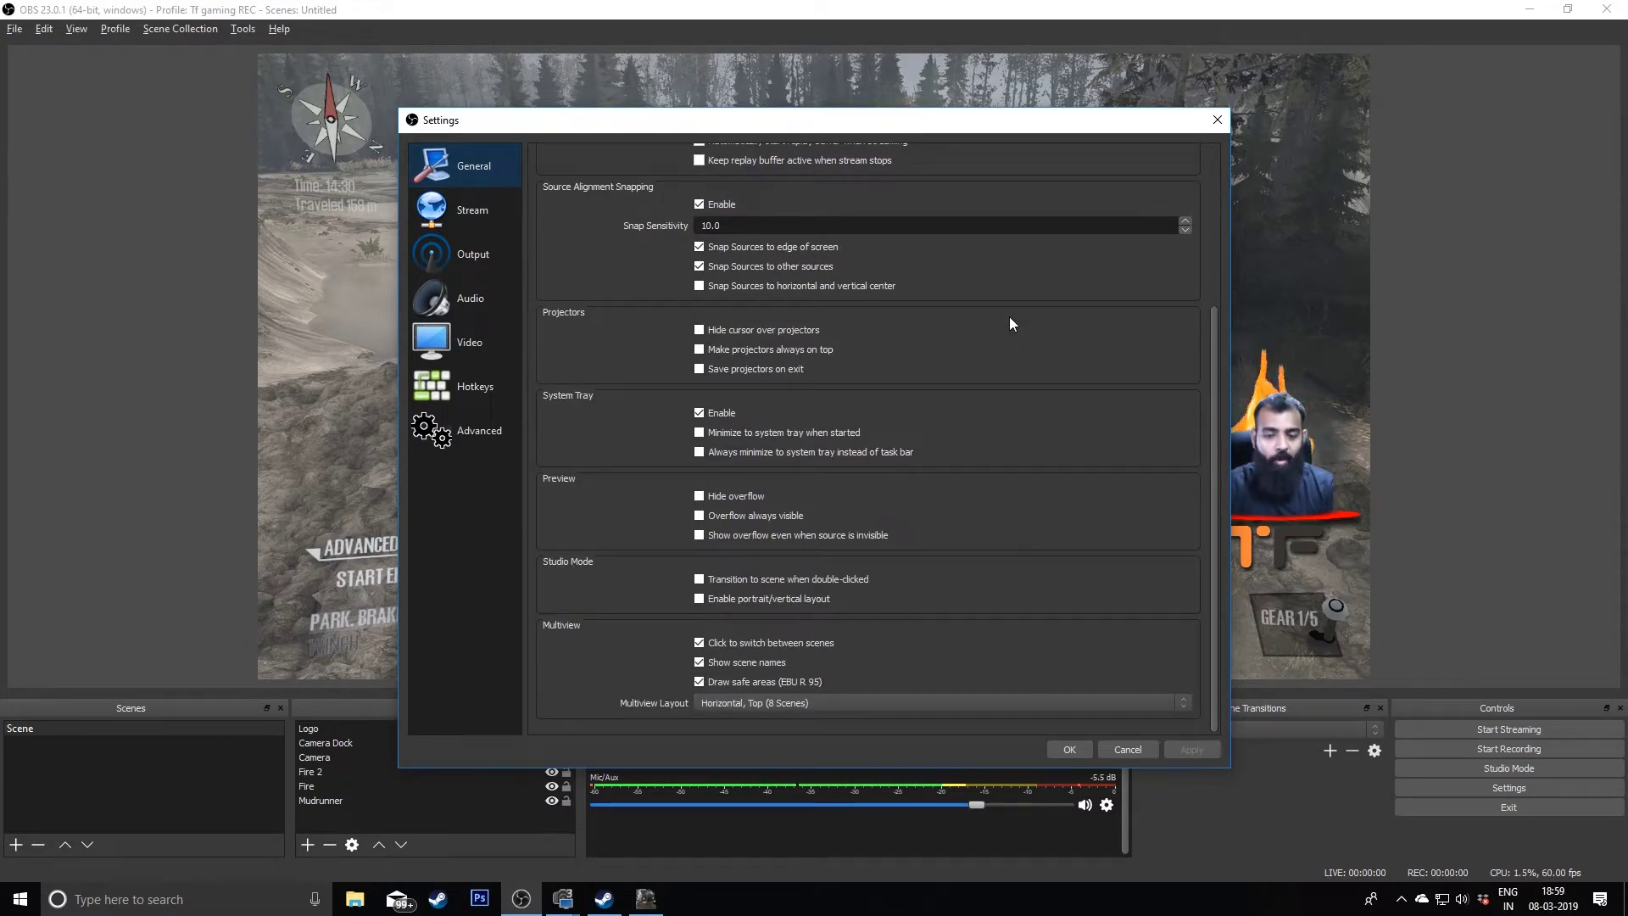
pyautogui.scroll(6, 994, 383)
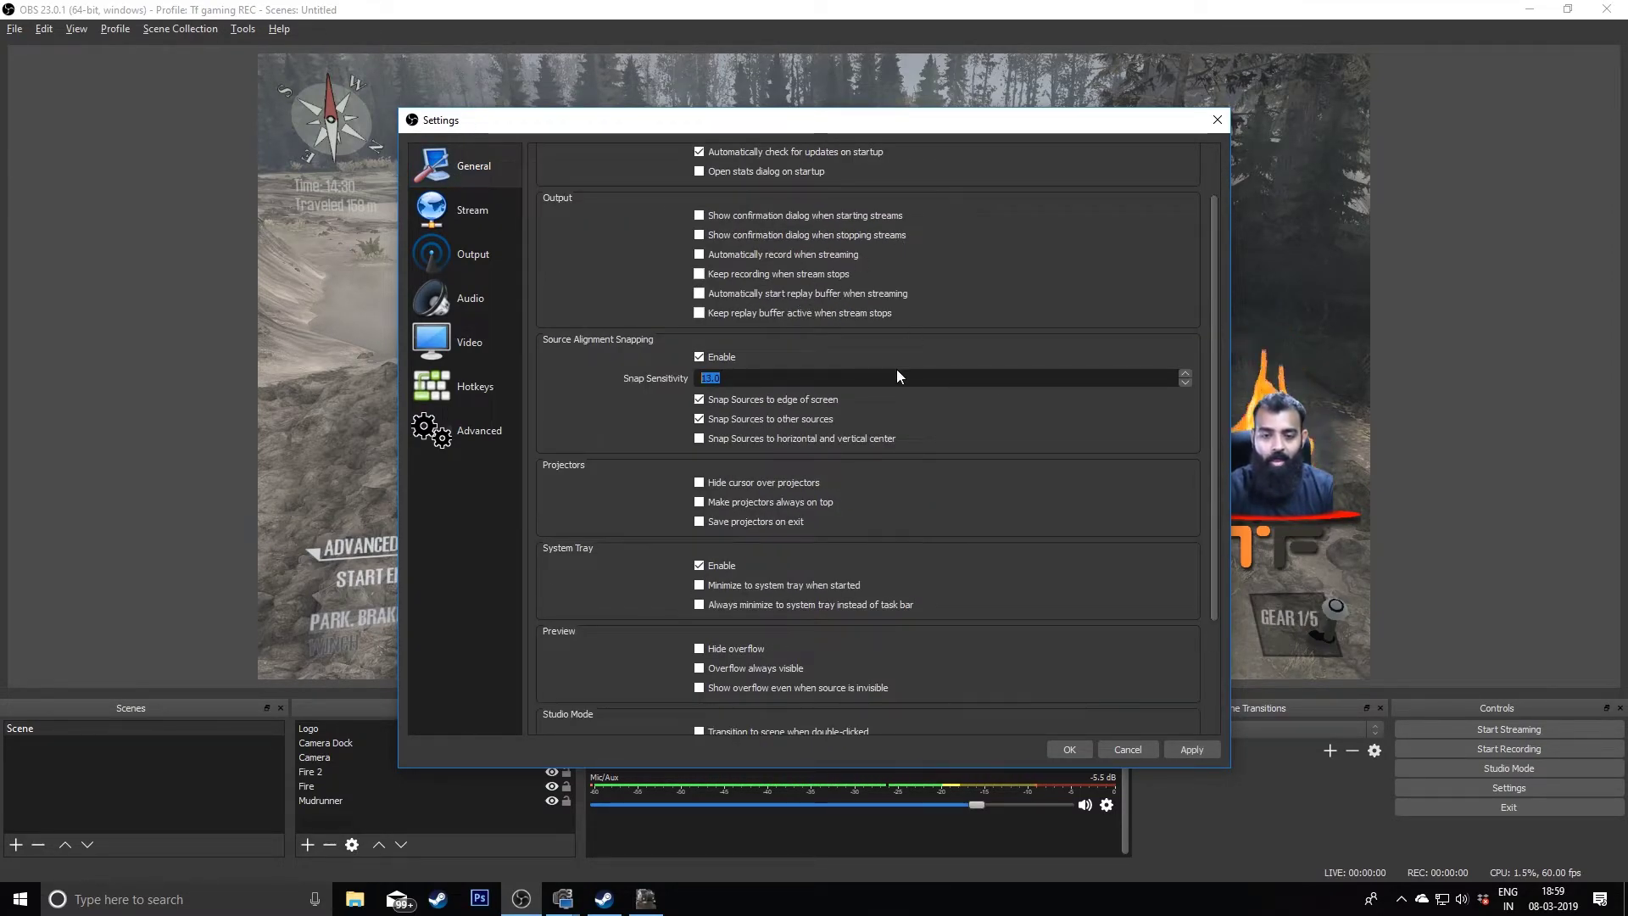
pyautogui.scroll(-5, 897, 373)
pyautogui.scroll(2, 890, 405)
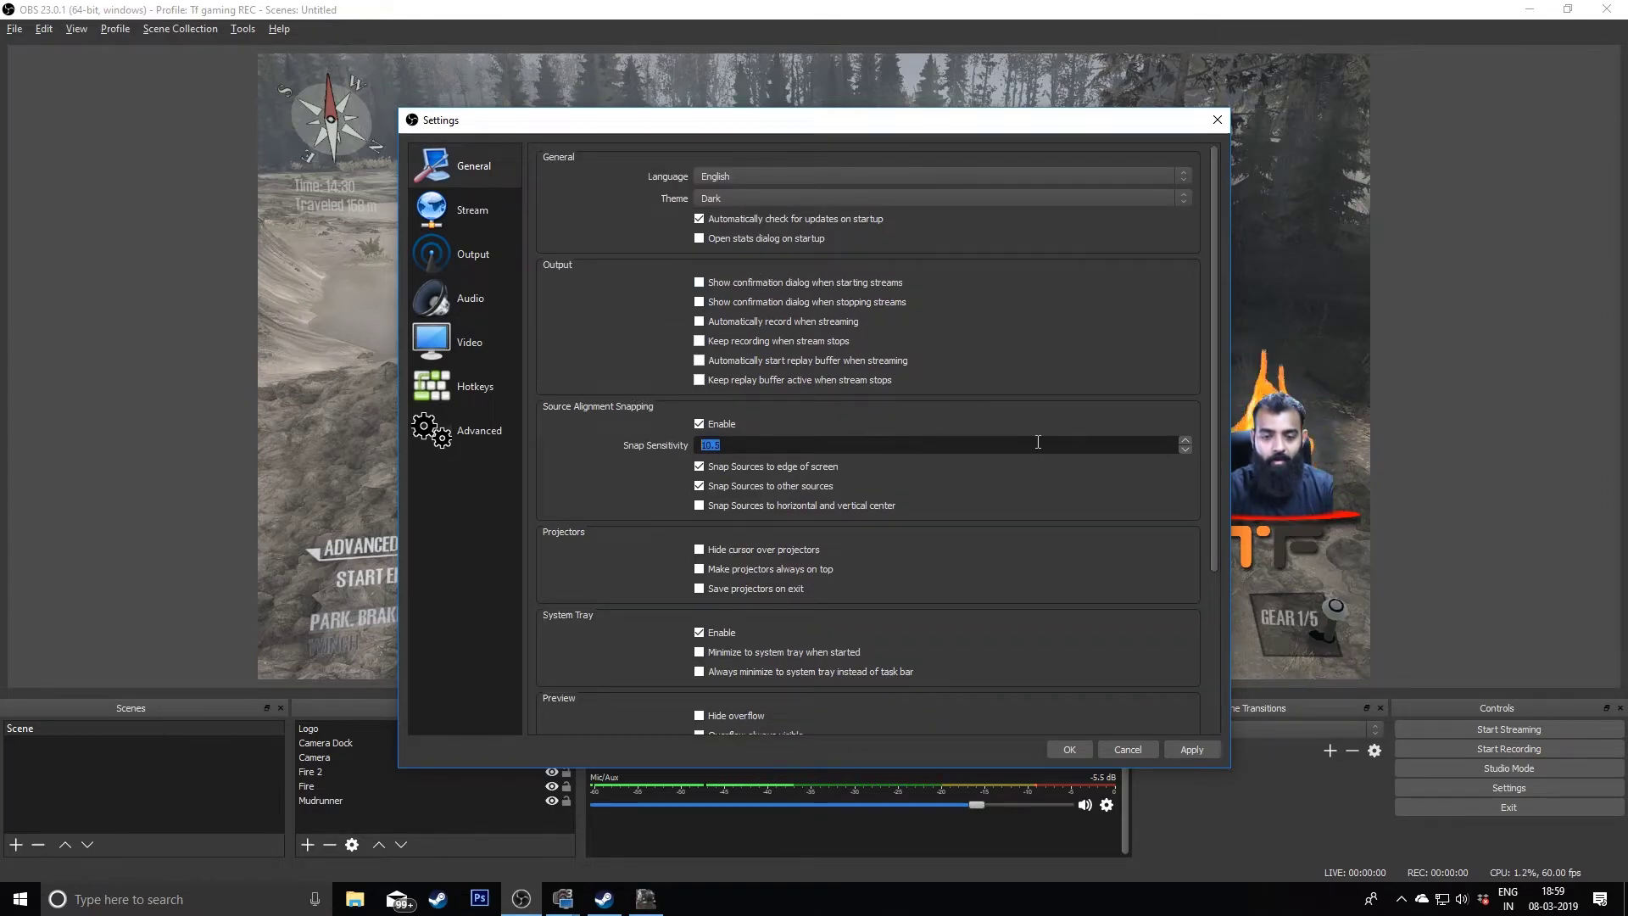
pyautogui.scroll(4, 1035, 445)
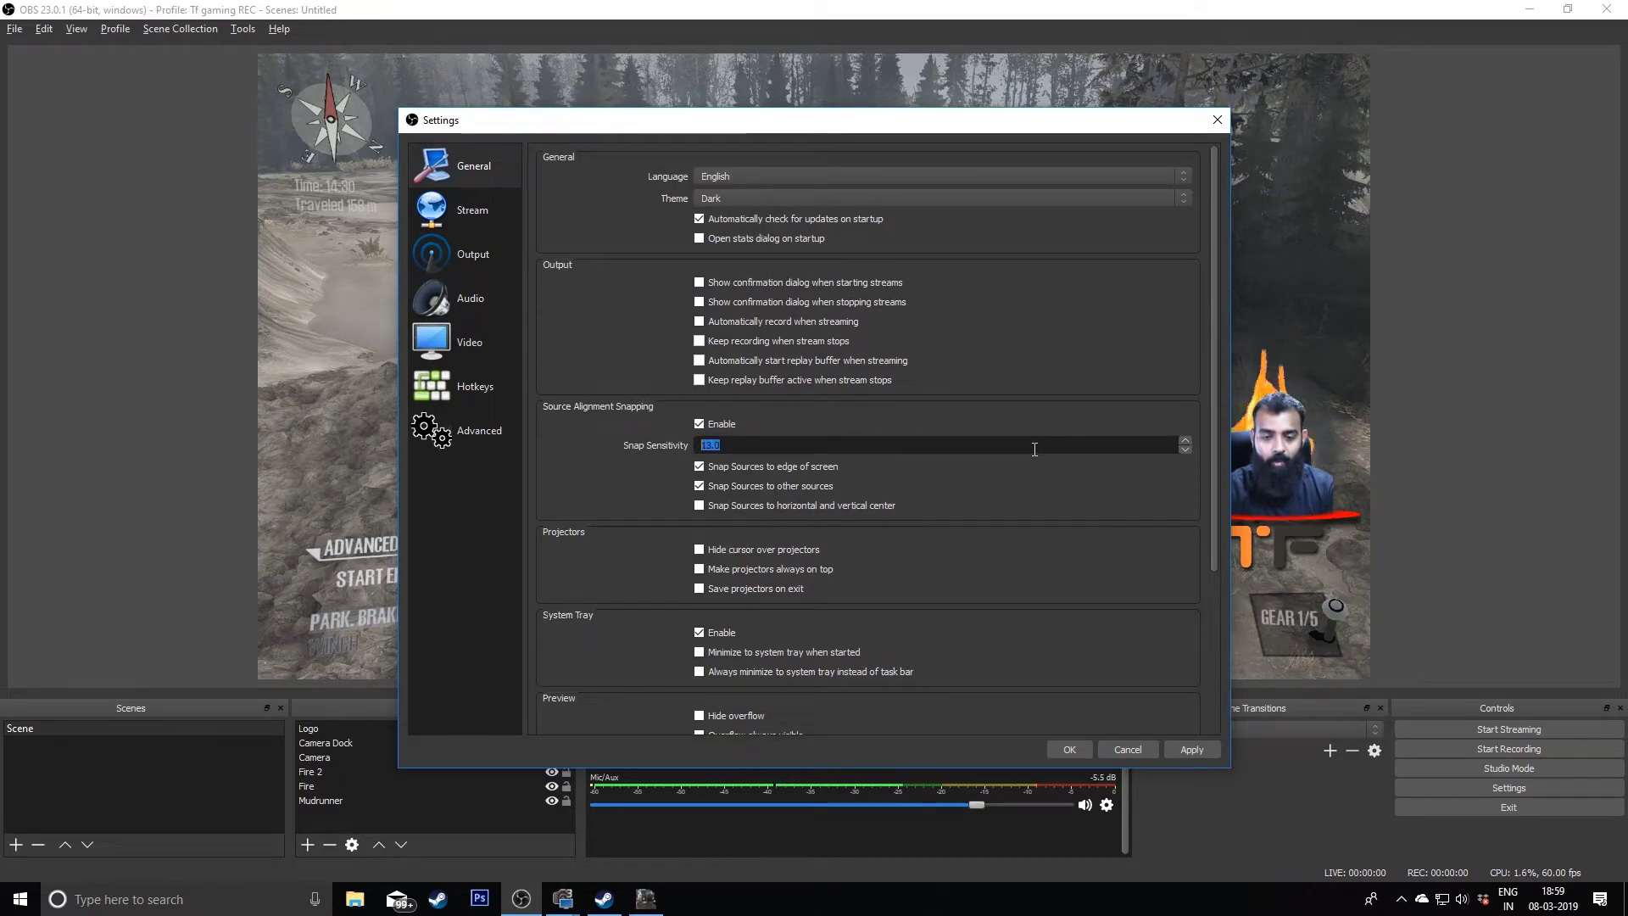
pyautogui.write('13.5')
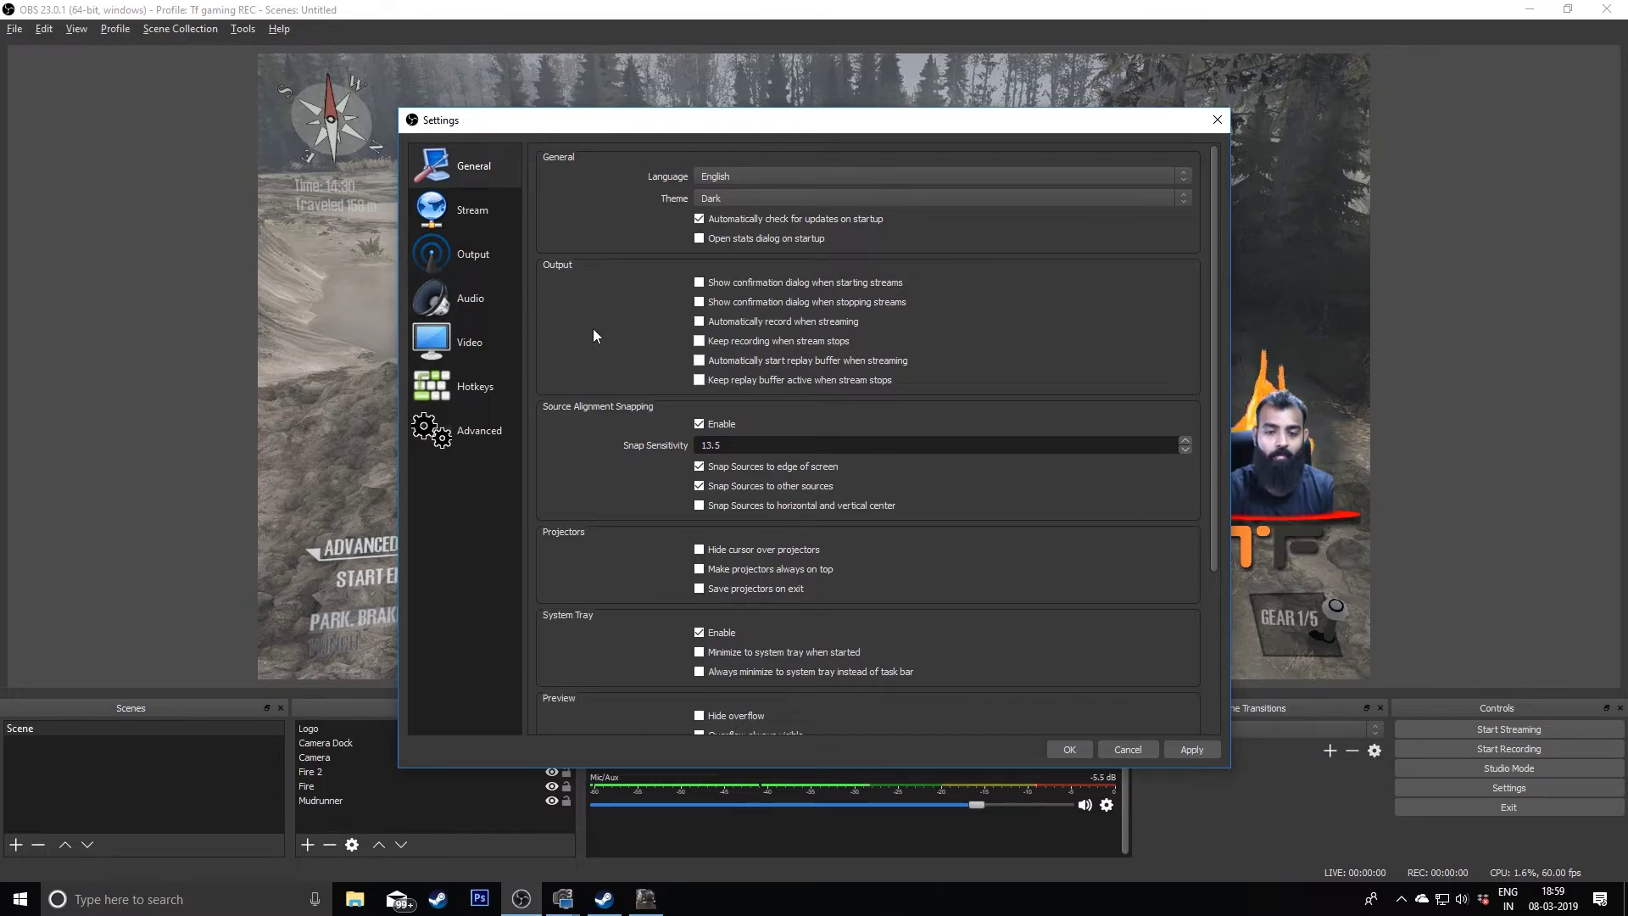
# - Look through the remaining general settings and show the stream service, server and key settings
pyautogui.scroll(-5, 547, 232)
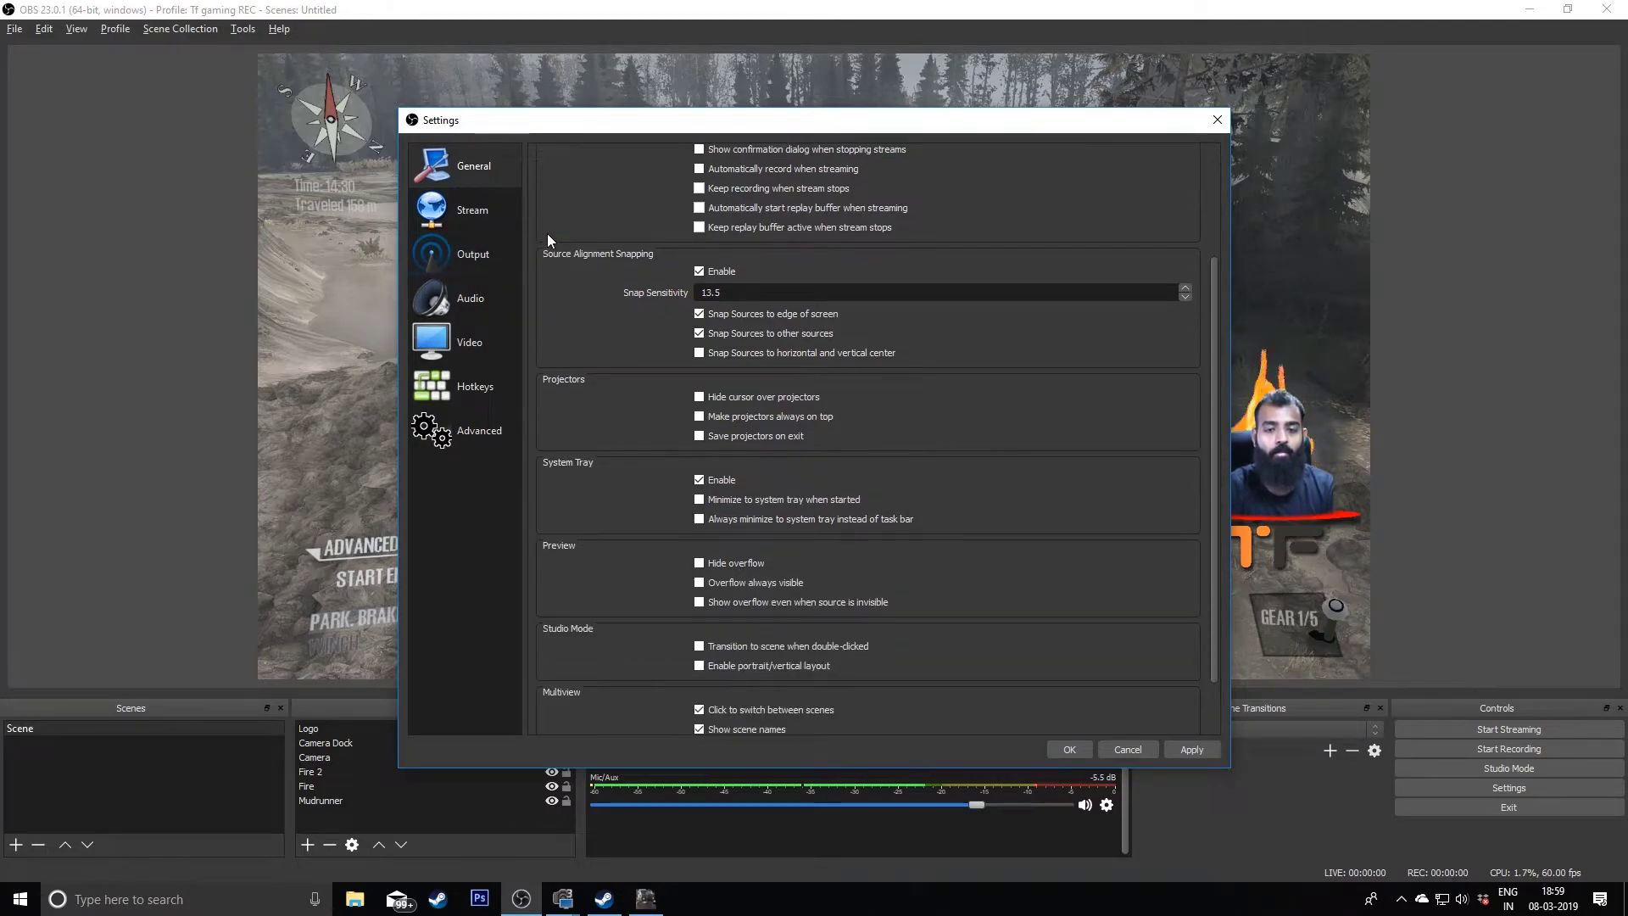
pyautogui.scroll(5, 546, 237)
pyautogui.click(470, 217)
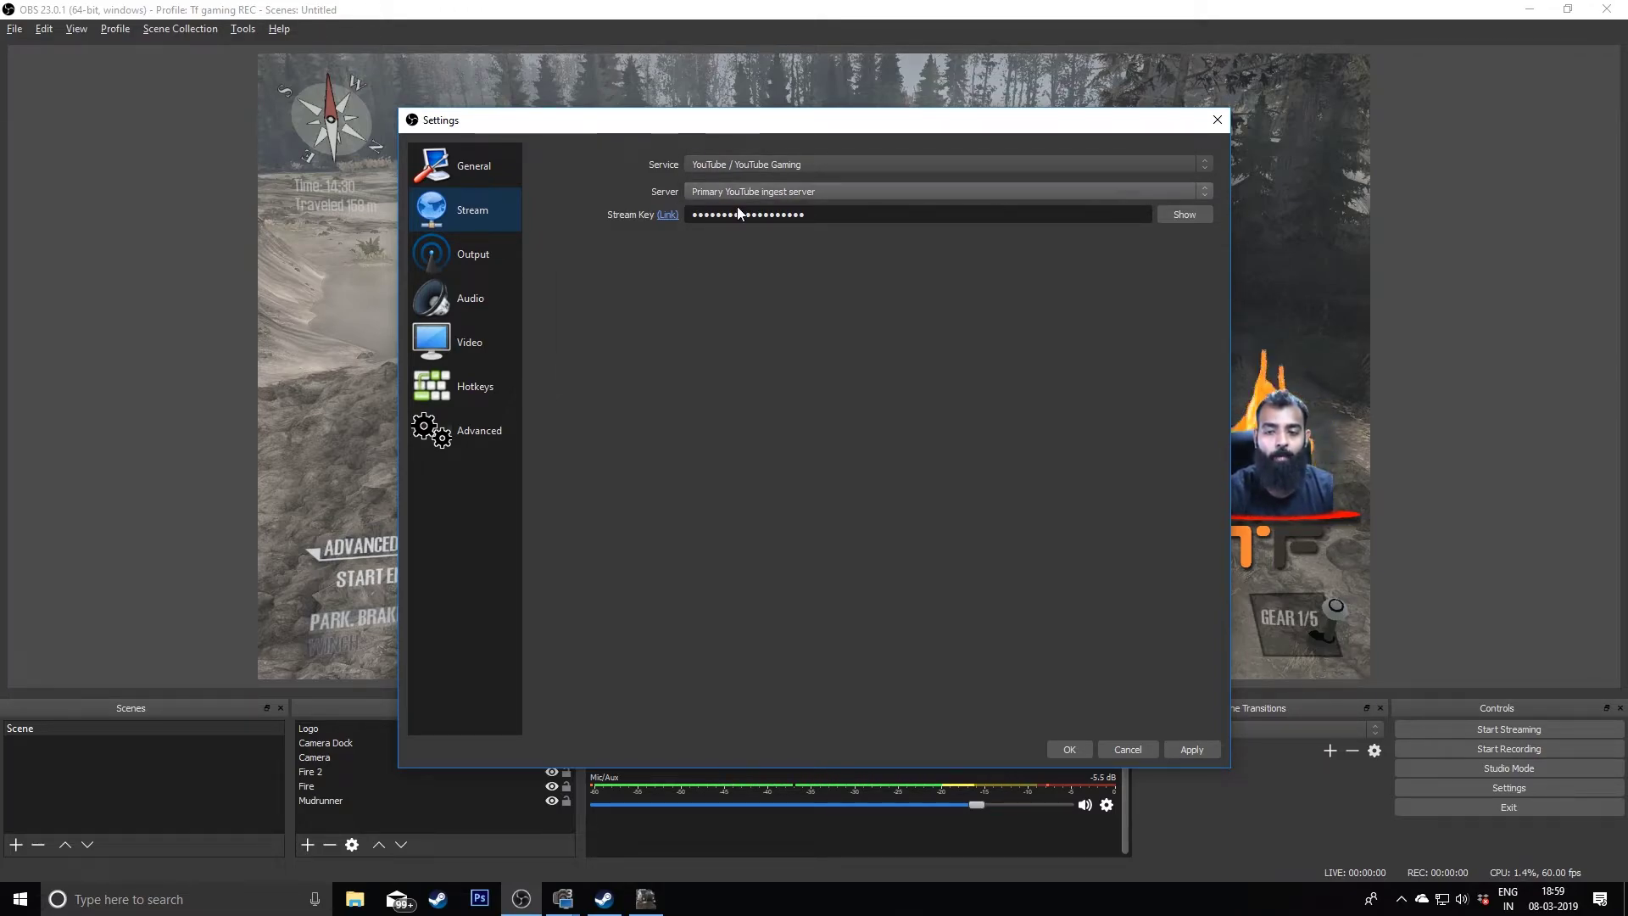
# - Set the recording format to flv in the output settings
pyautogui.click(474, 258)
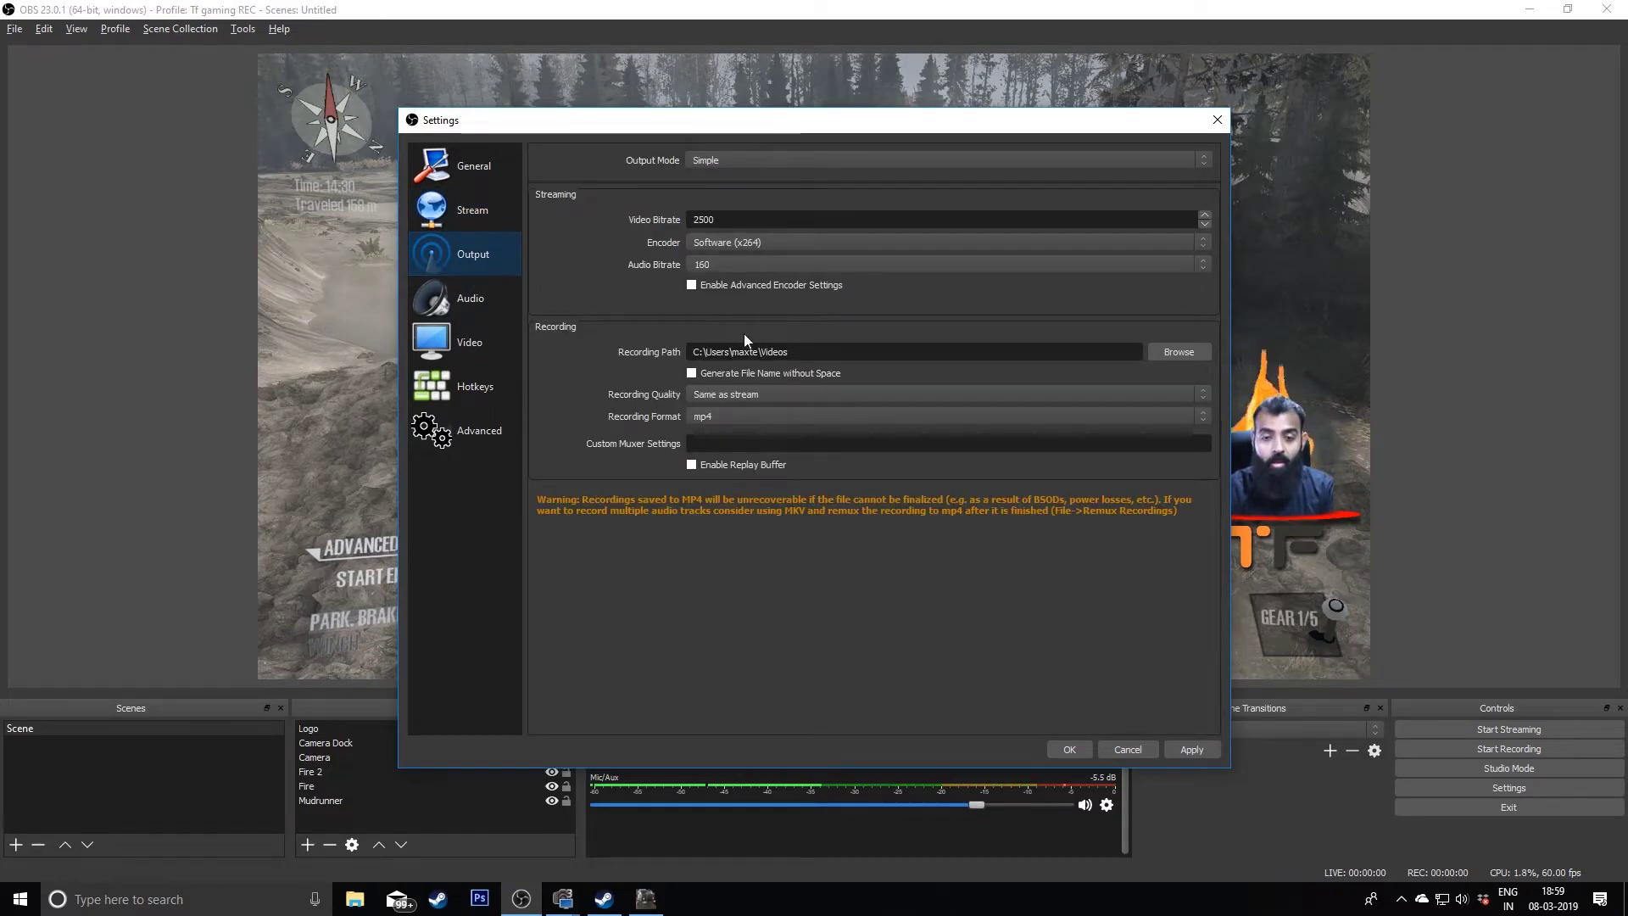
pyautogui.click(795, 419)
pyautogui.click(795, 419)
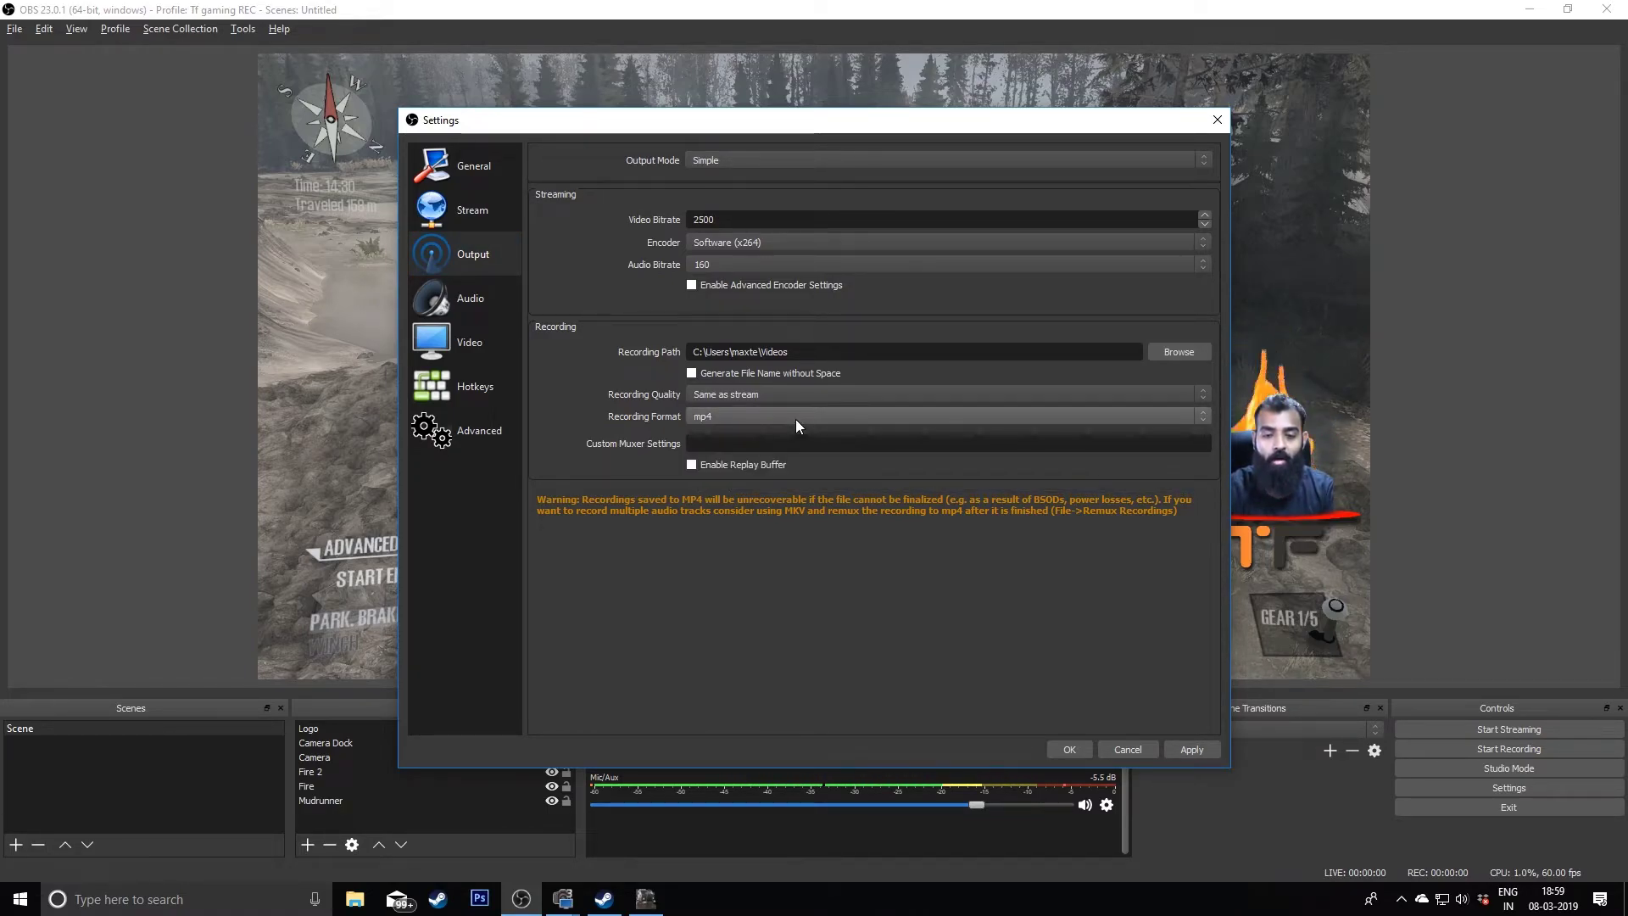
pyautogui.click(796, 418)
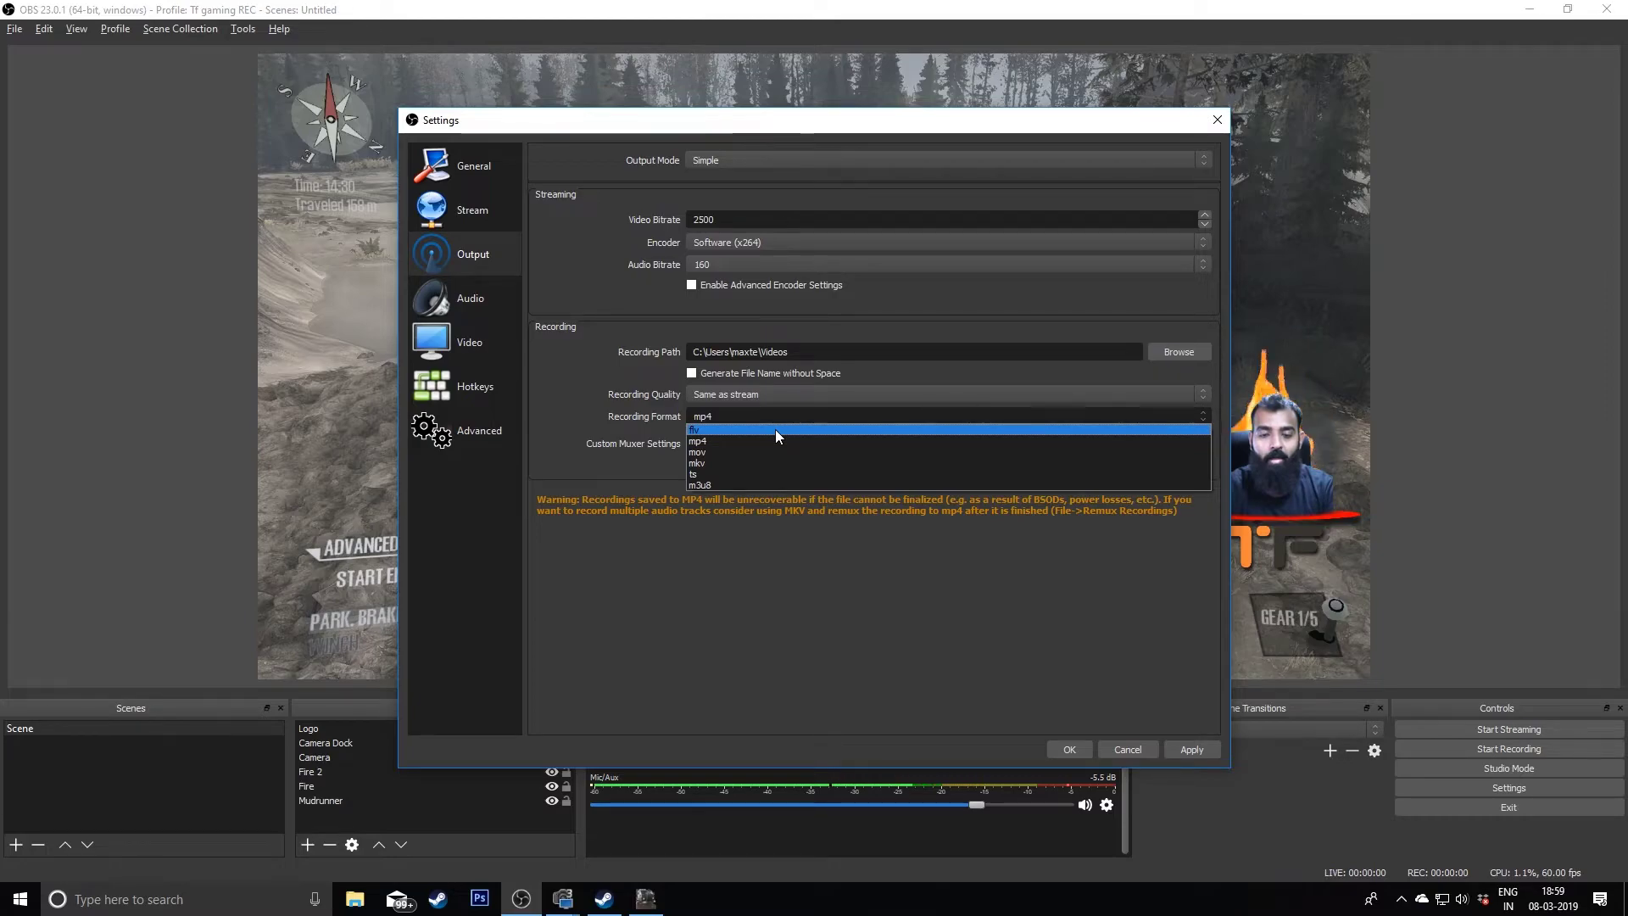
pyautogui.click(706, 429)
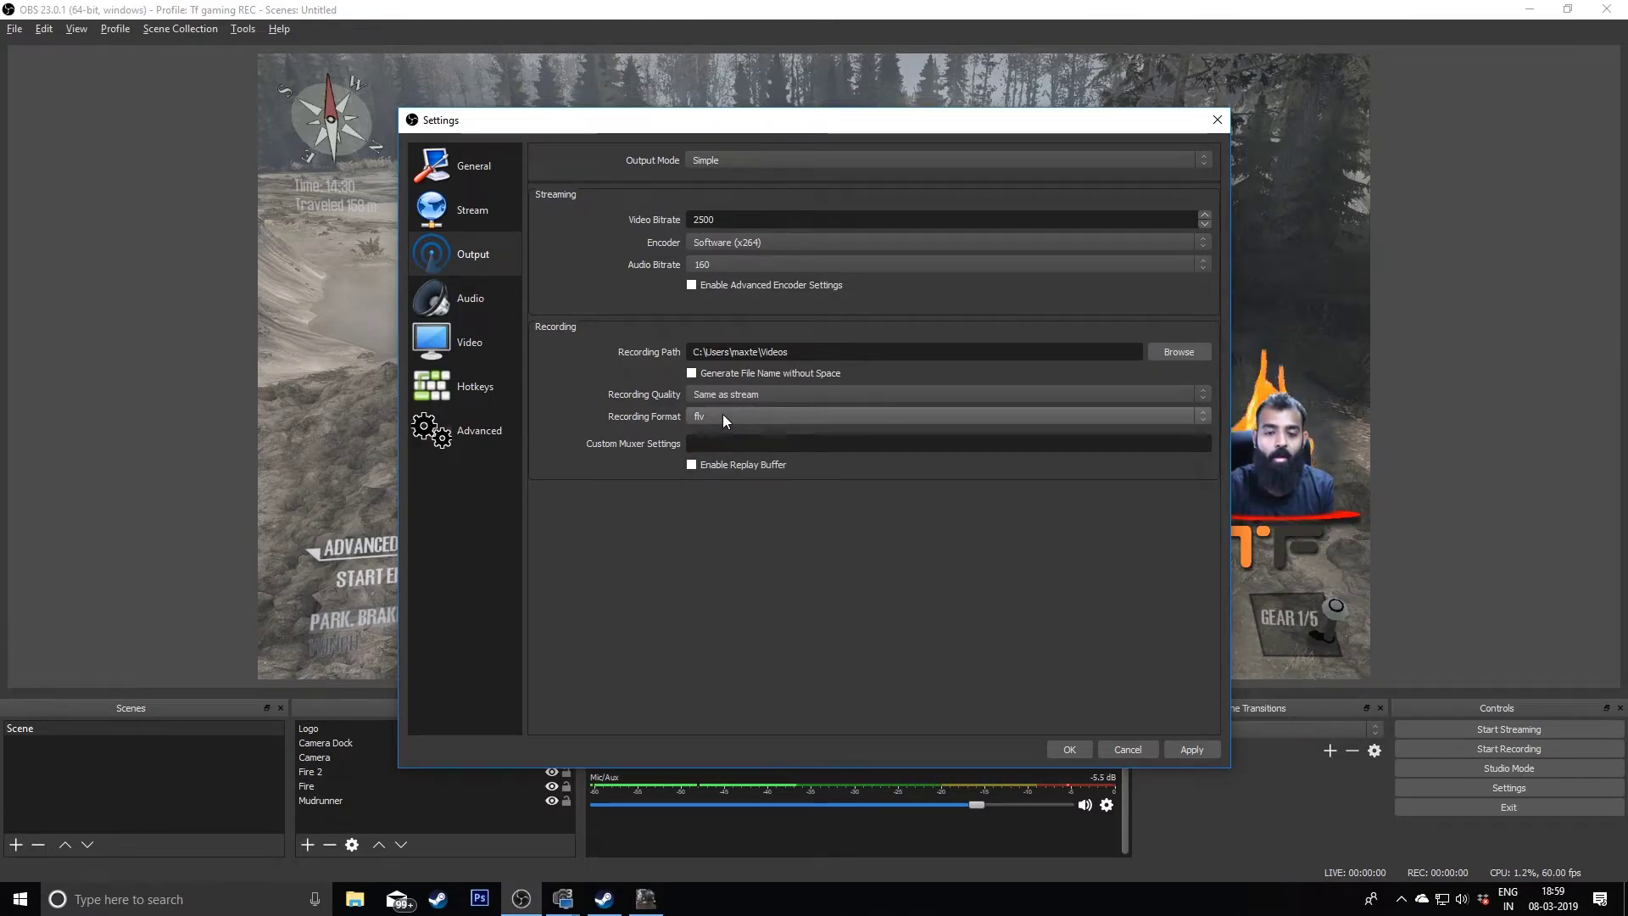
# - Set the recording format to mp4 in the output settings
pyautogui.click(722, 414)
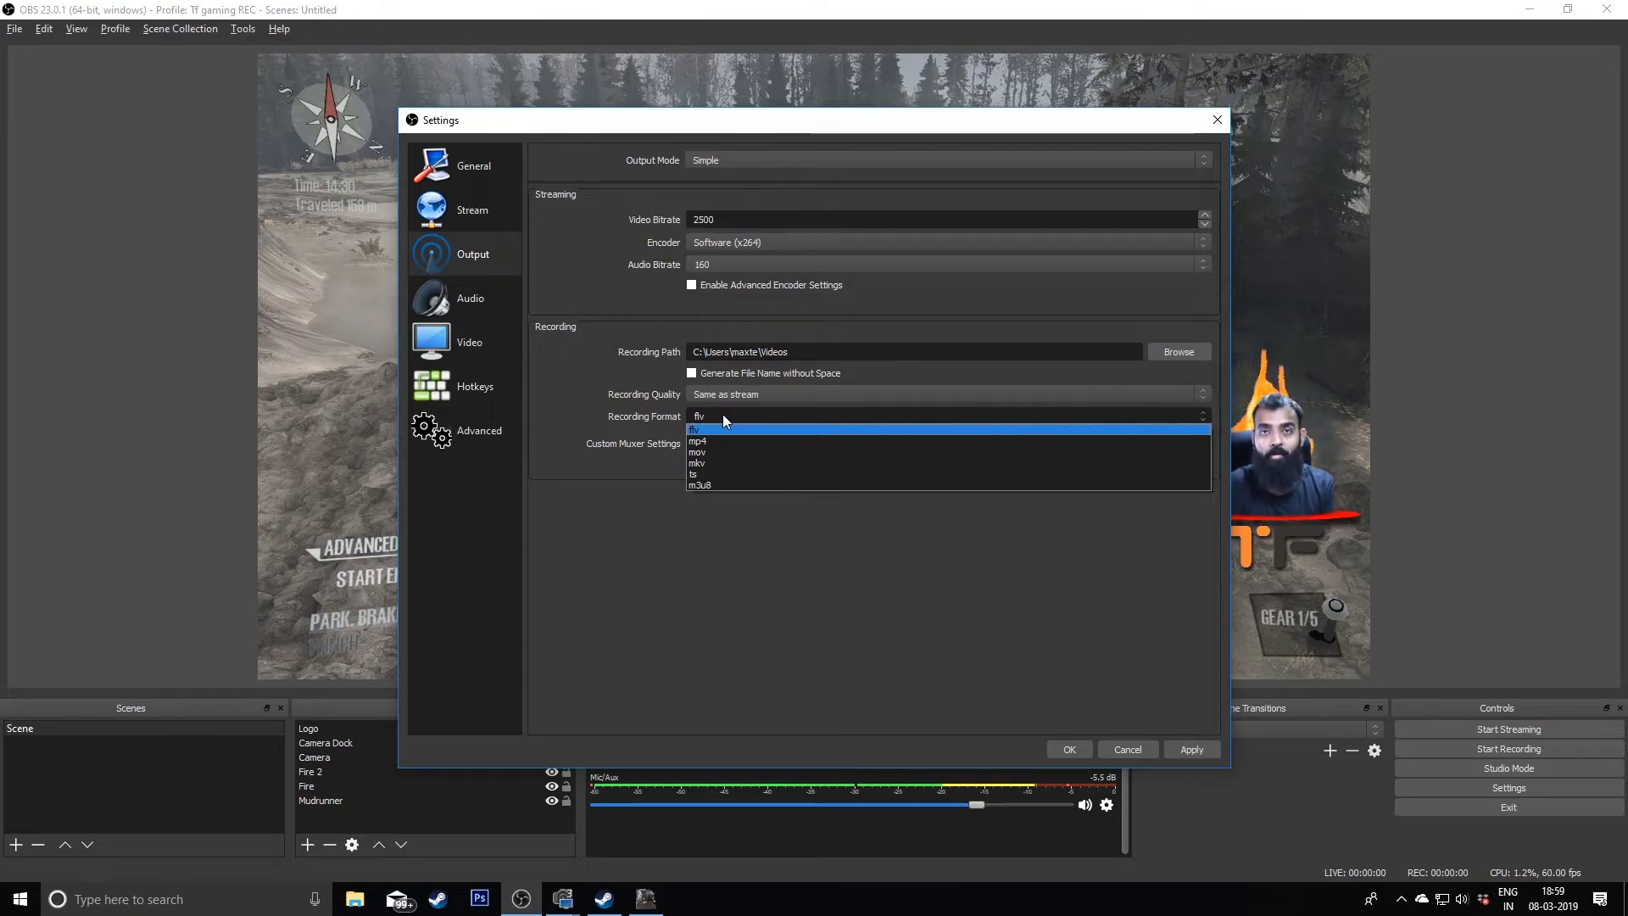
pyautogui.click(722, 414)
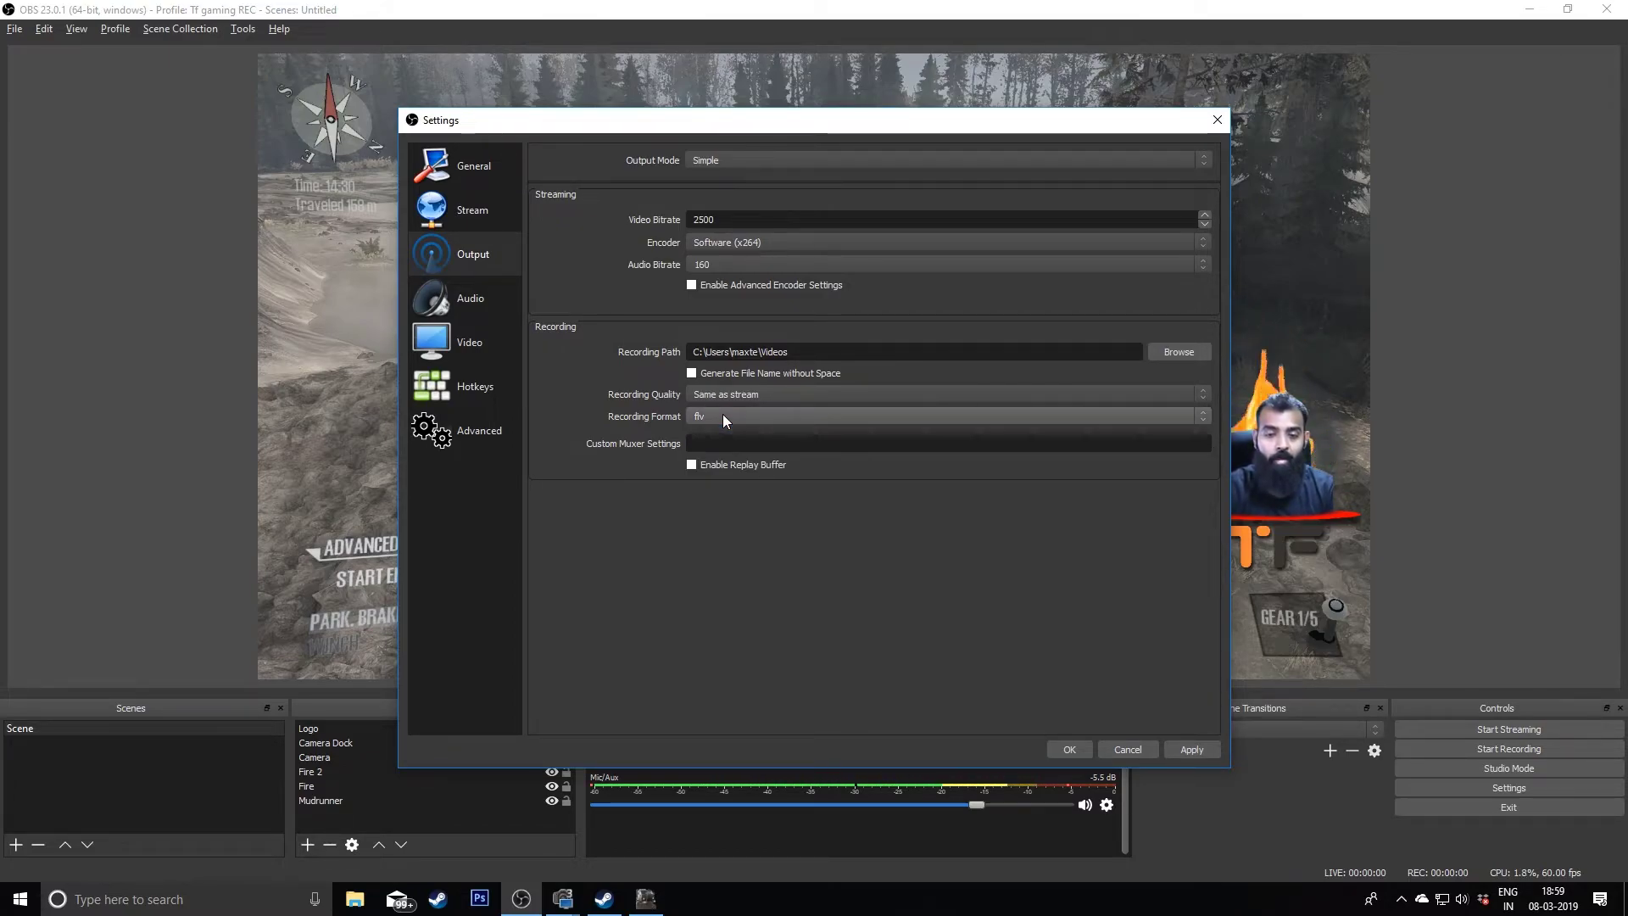
pyautogui.click(723, 413)
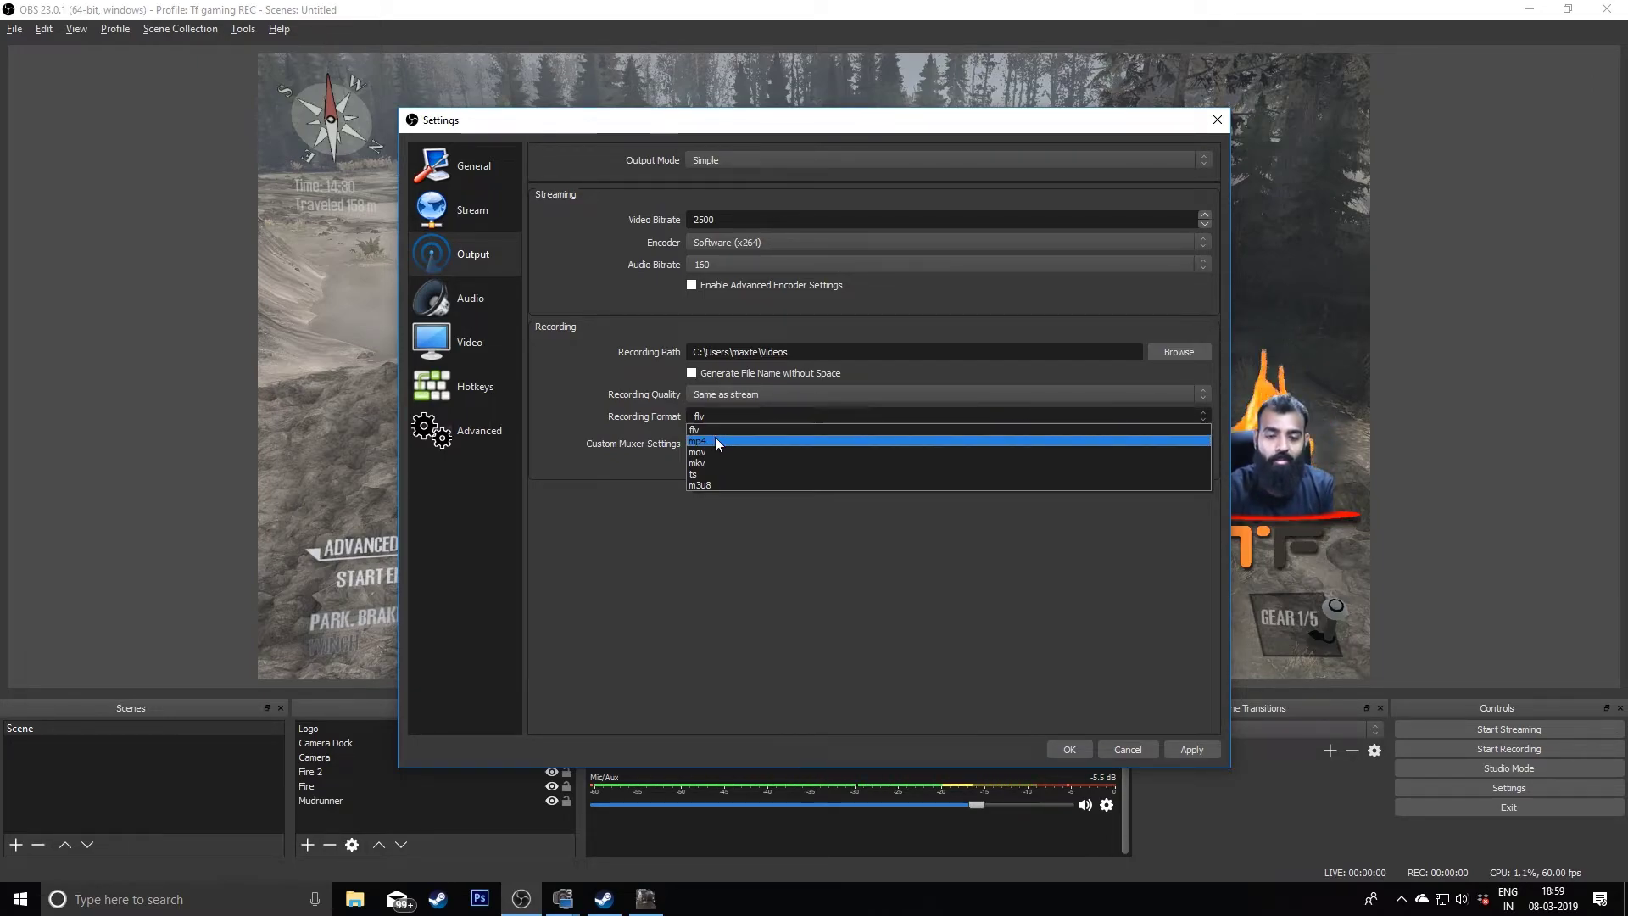
pyautogui.click(714, 440)
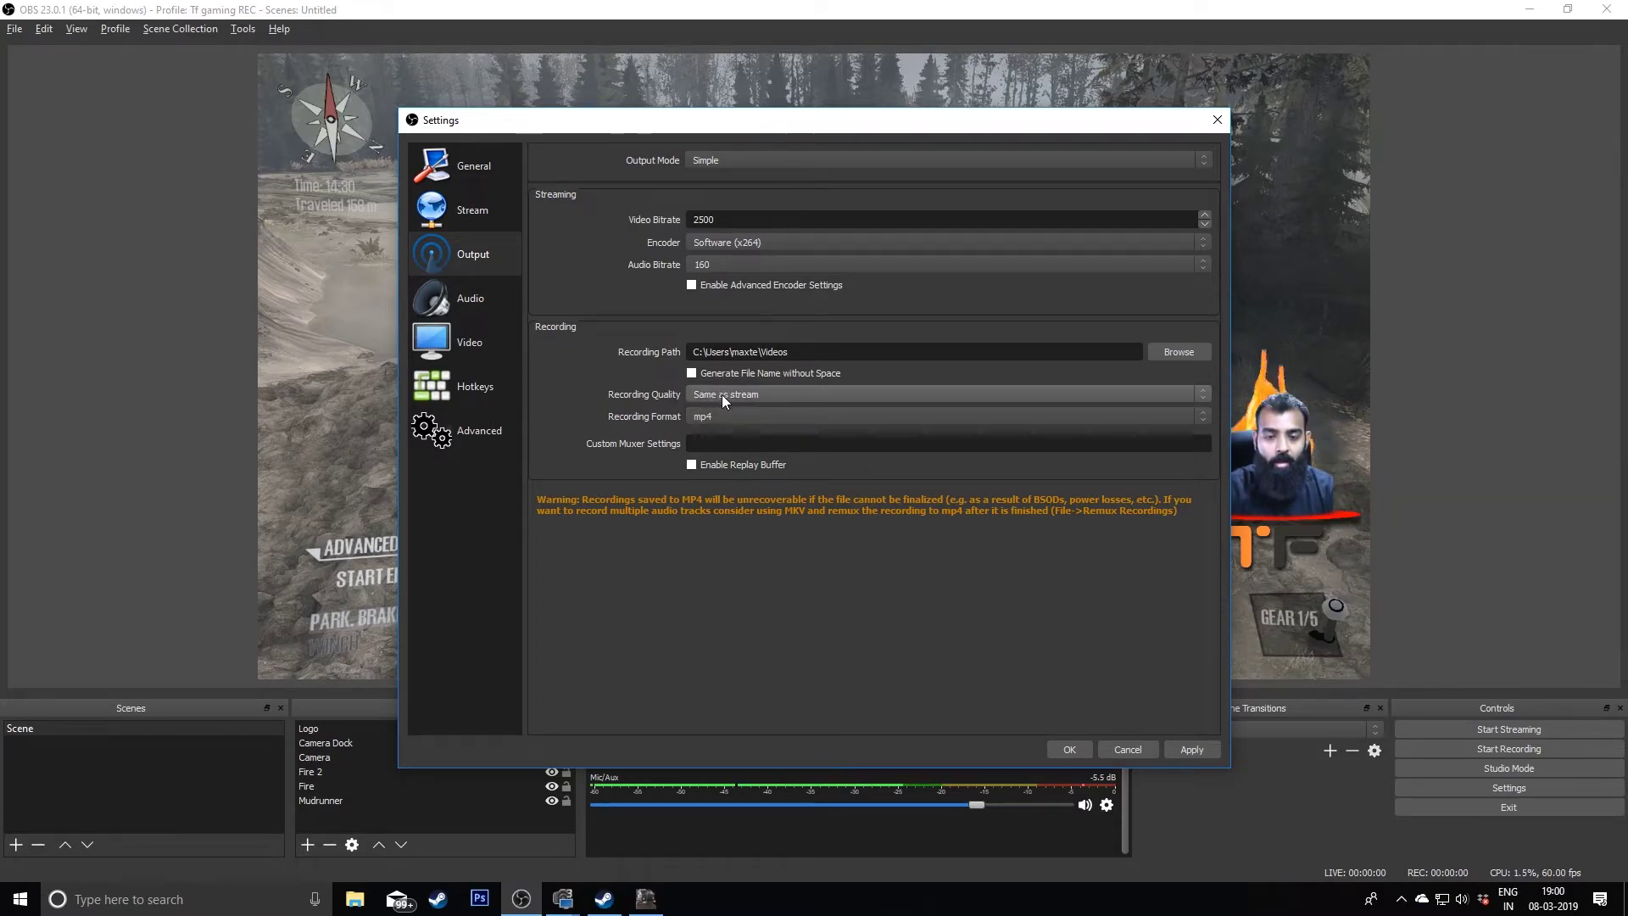
# - Review the recording quality options, select Same as stream, and apply the output settings
pyautogui.click(766, 391)
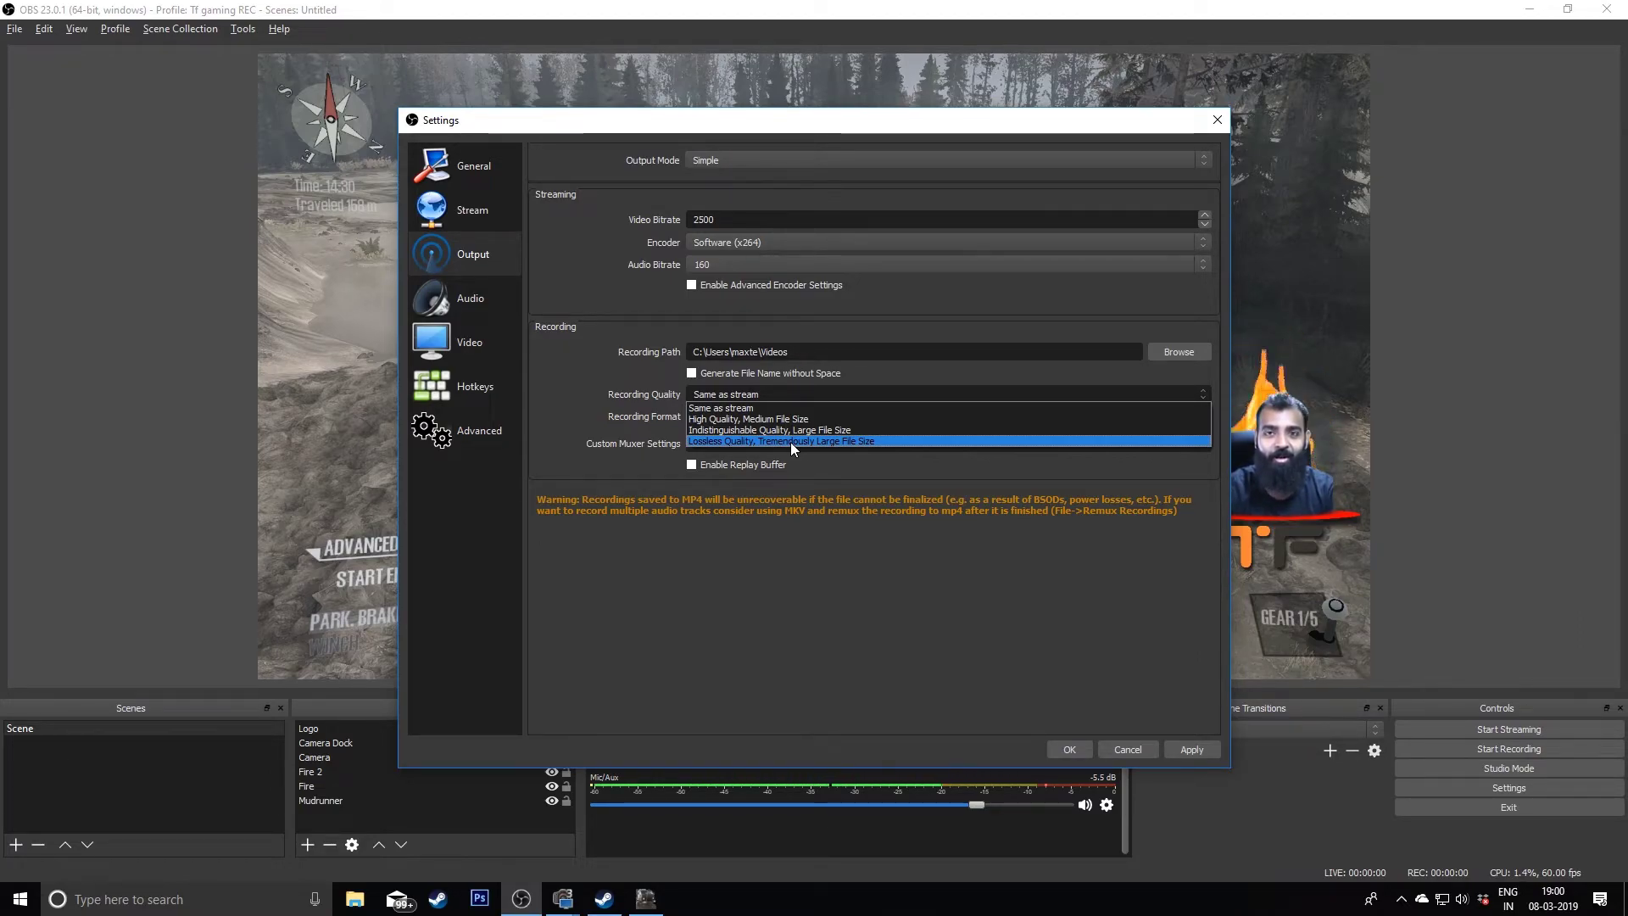
pyautogui.click(815, 456)
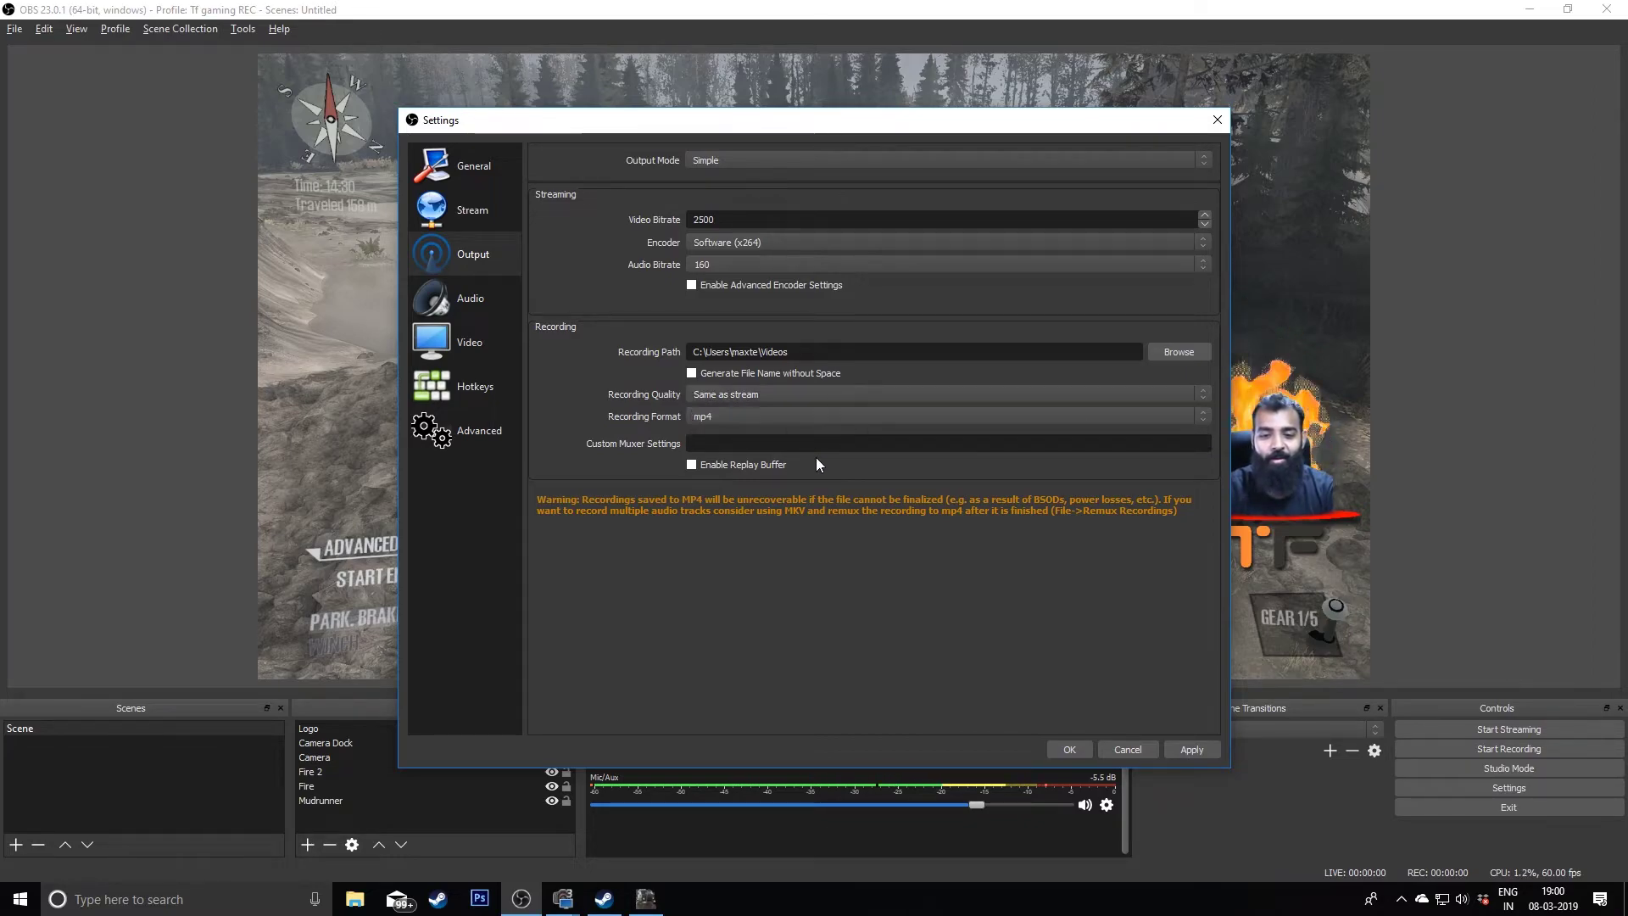
pyautogui.click(808, 396)
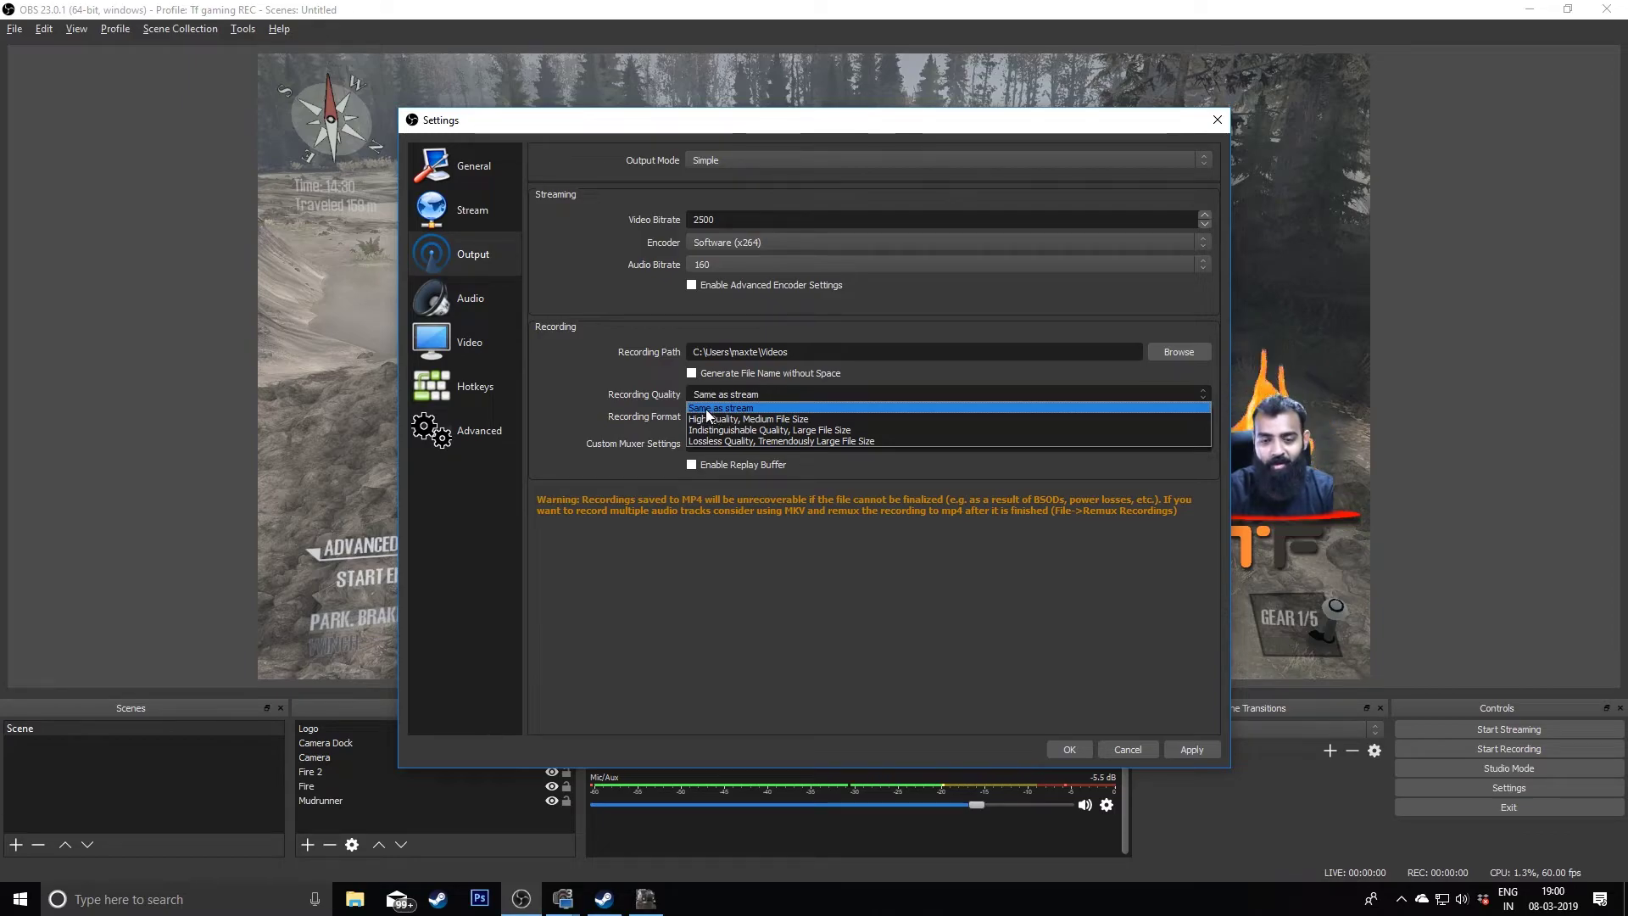
pyautogui.click(758, 407)
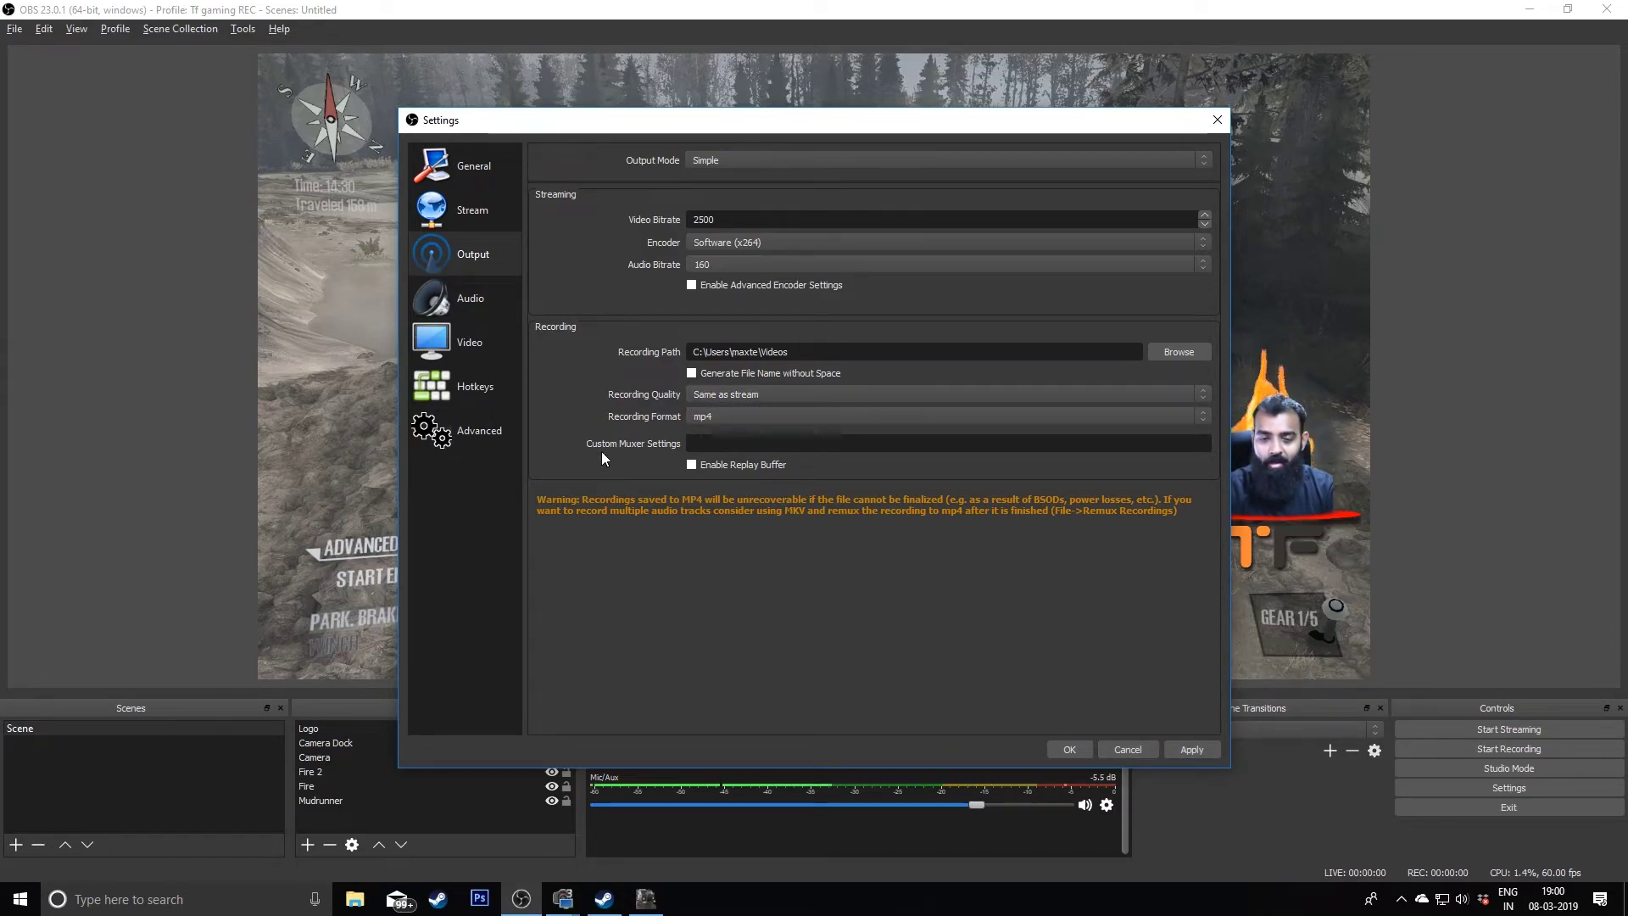
pyautogui.click(1174, 756)
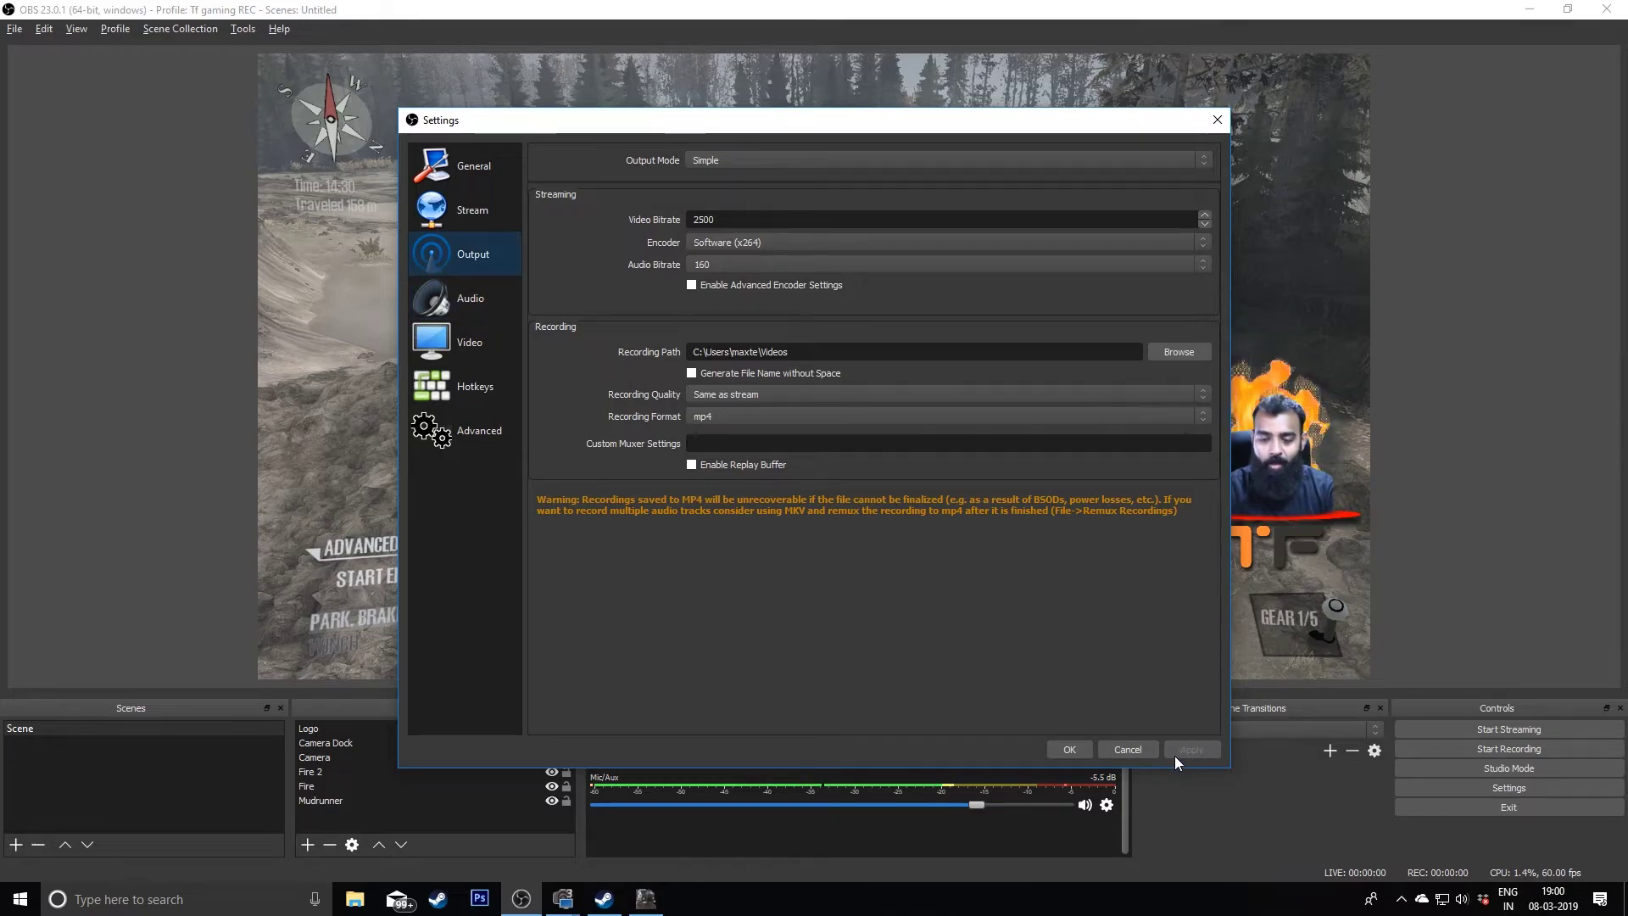
# - Look over the audio settings, and examine the base and output resolutions in the video settings
pyautogui.click(481, 288)
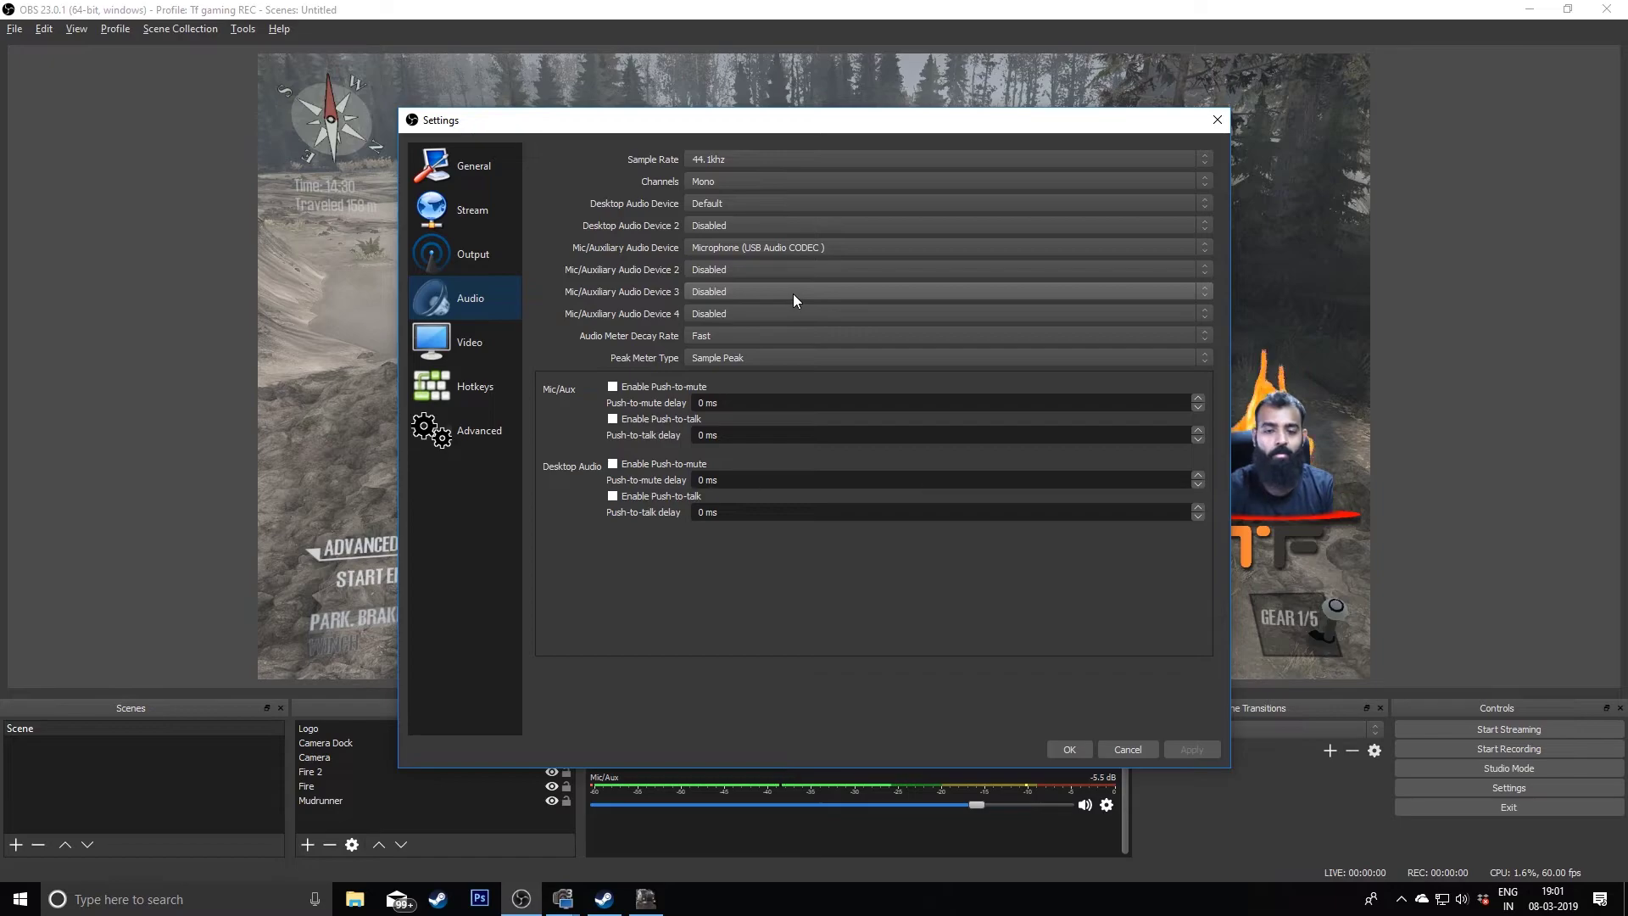
pyautogui.click(480, 344)
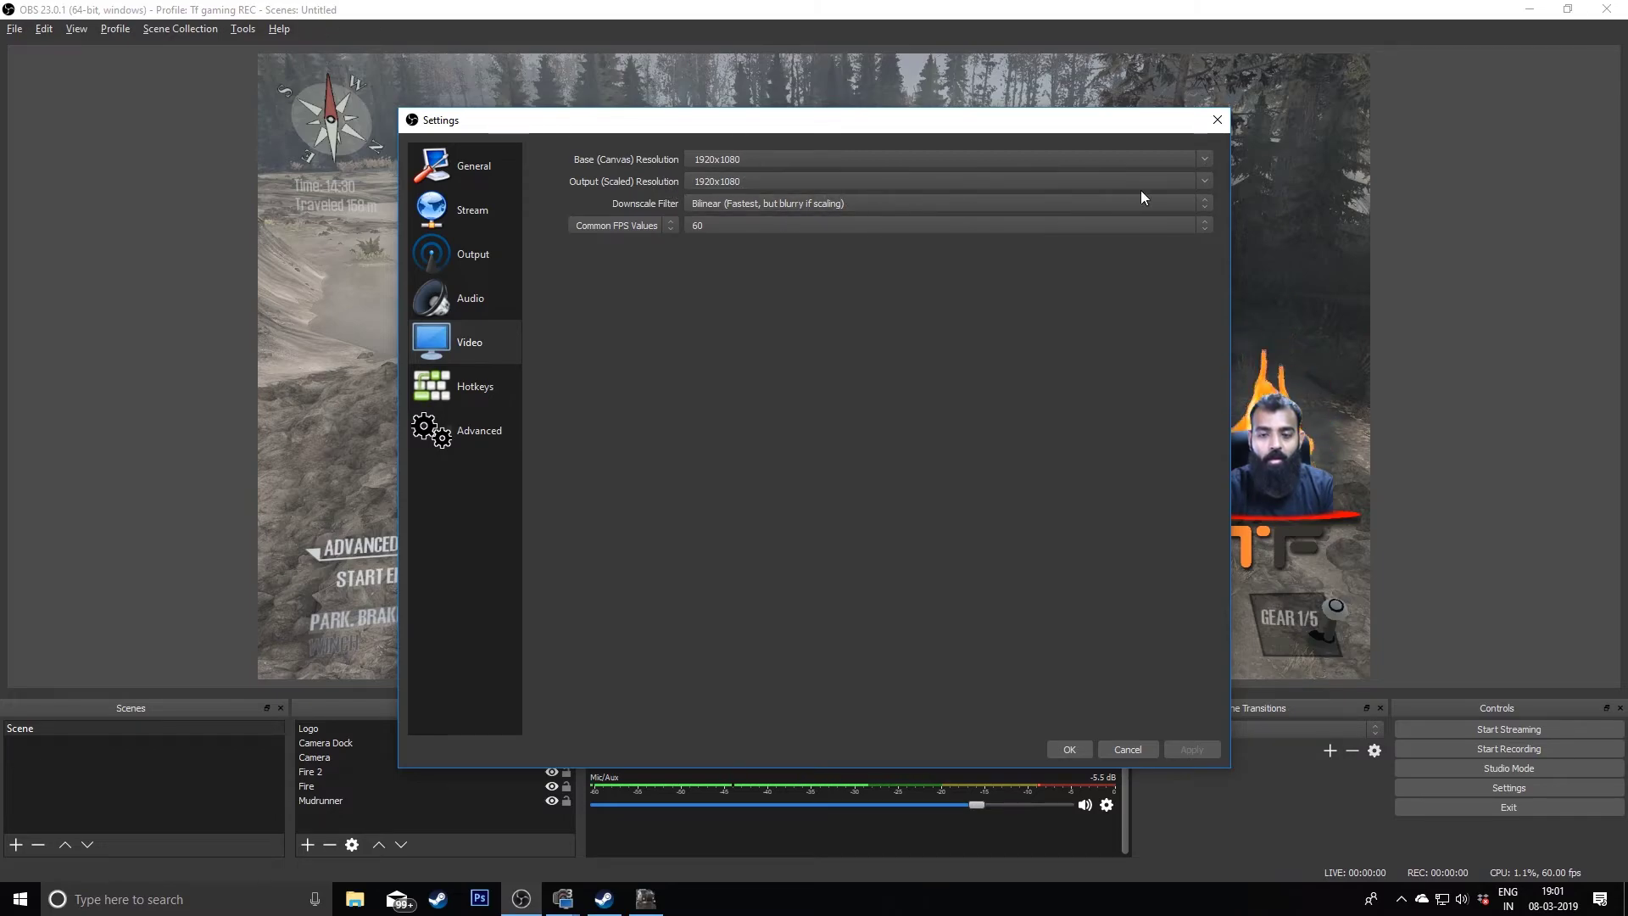
pyautogui.click(1203, 182)
pyautogui.click(1199, 184)
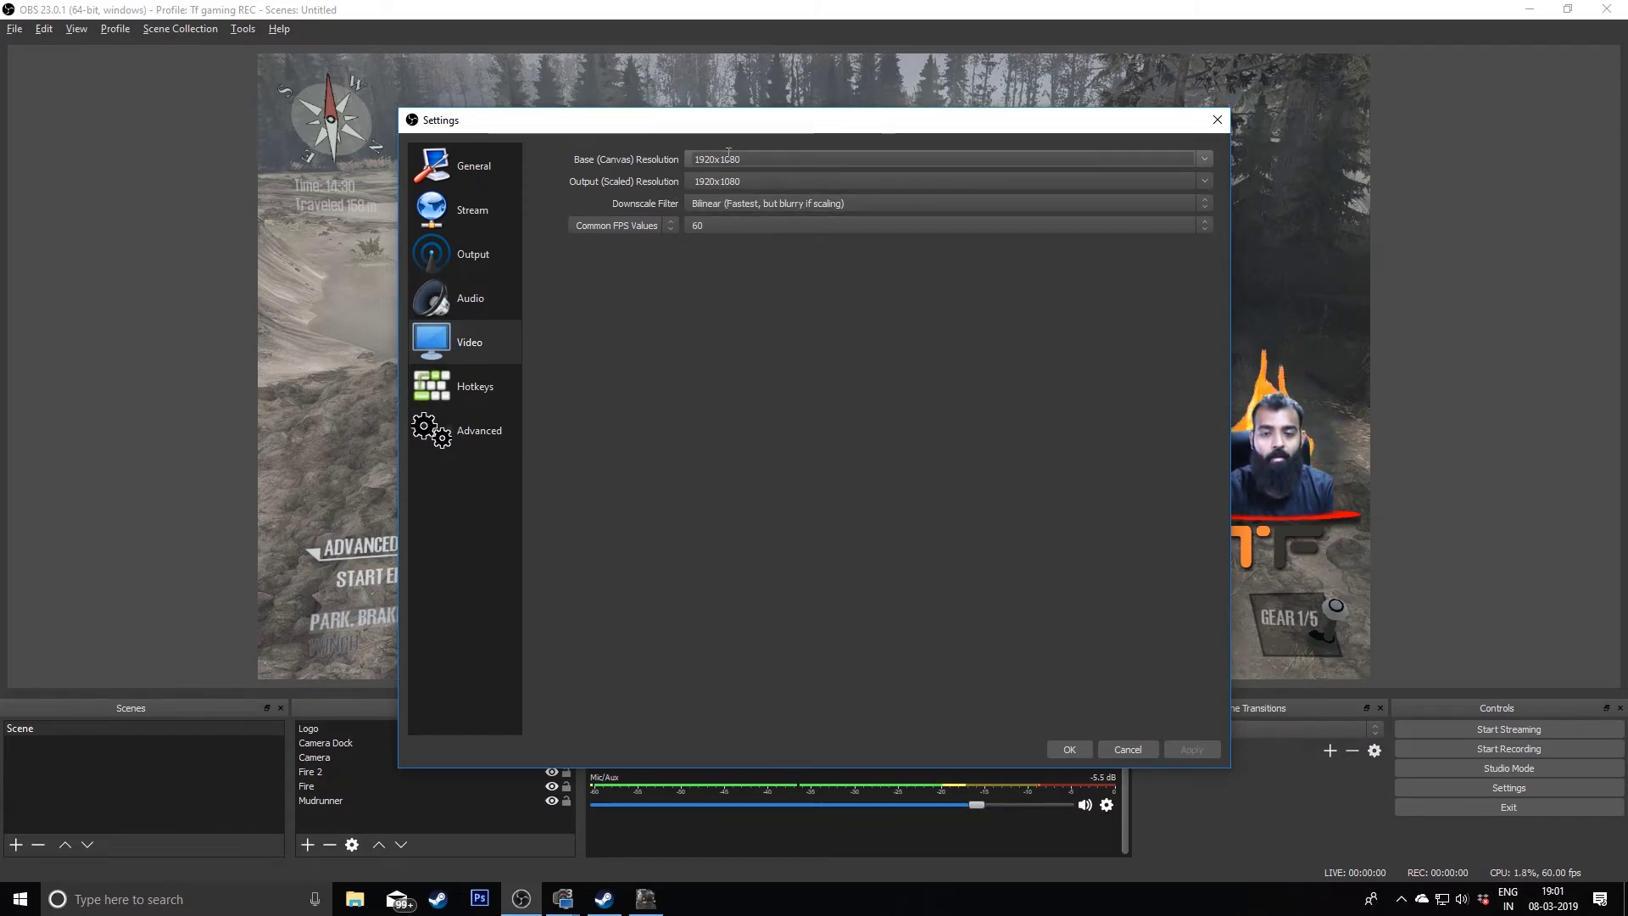
pyautogui.click(767, 179)
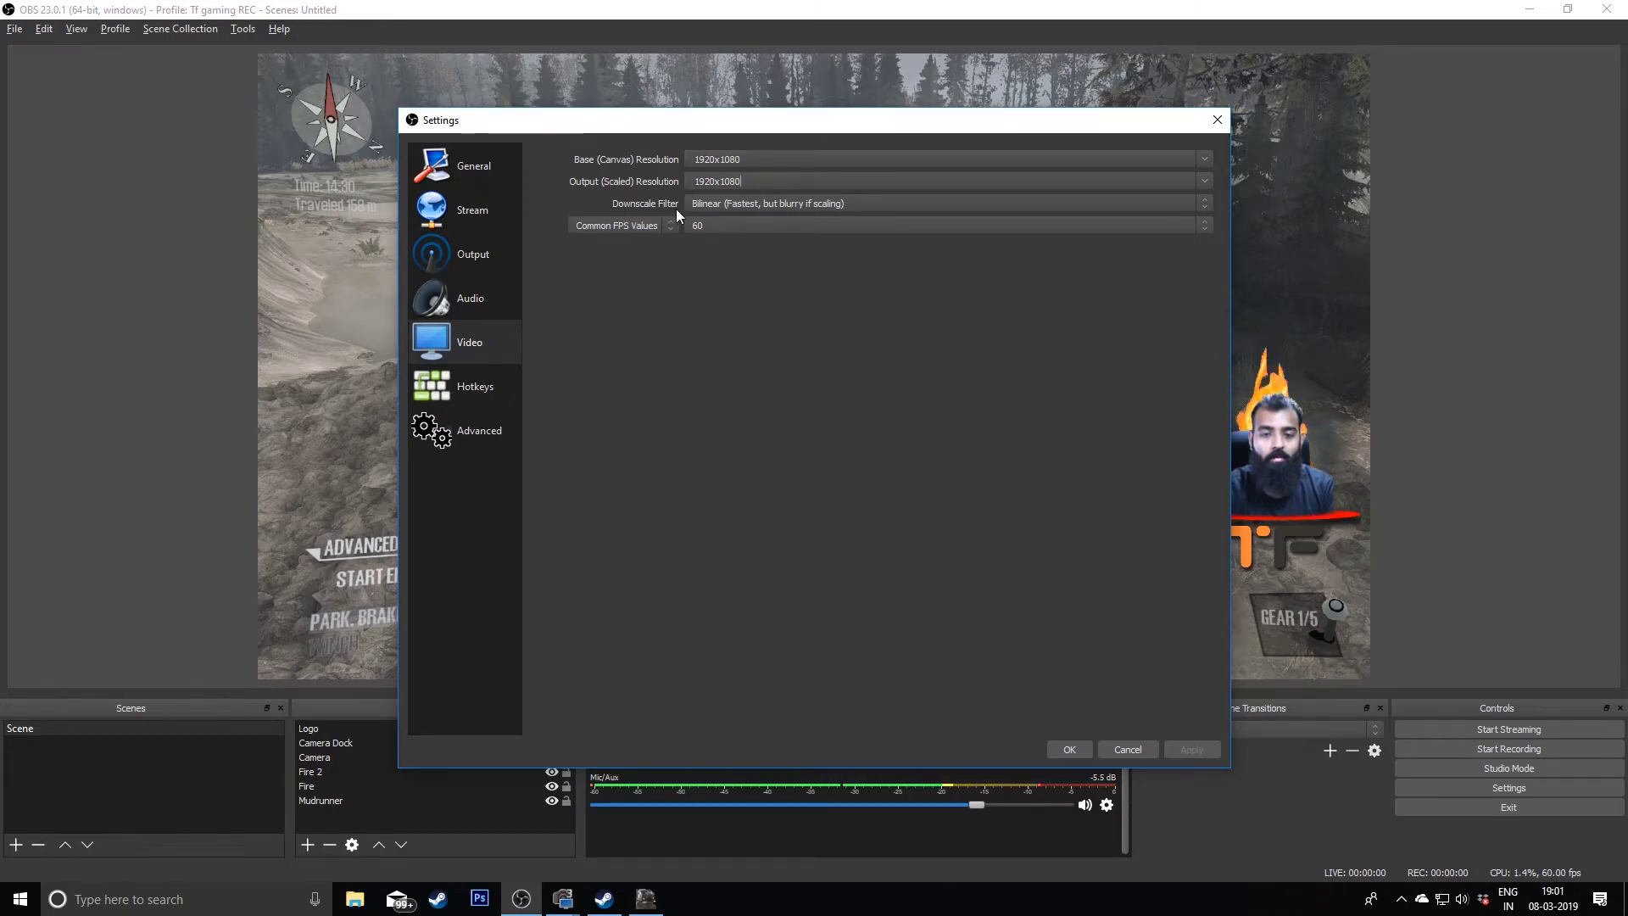
# - Review the downscale filter options without changing the filter, and select 60 as the common FPS value
pyautogui.click(757, 207)
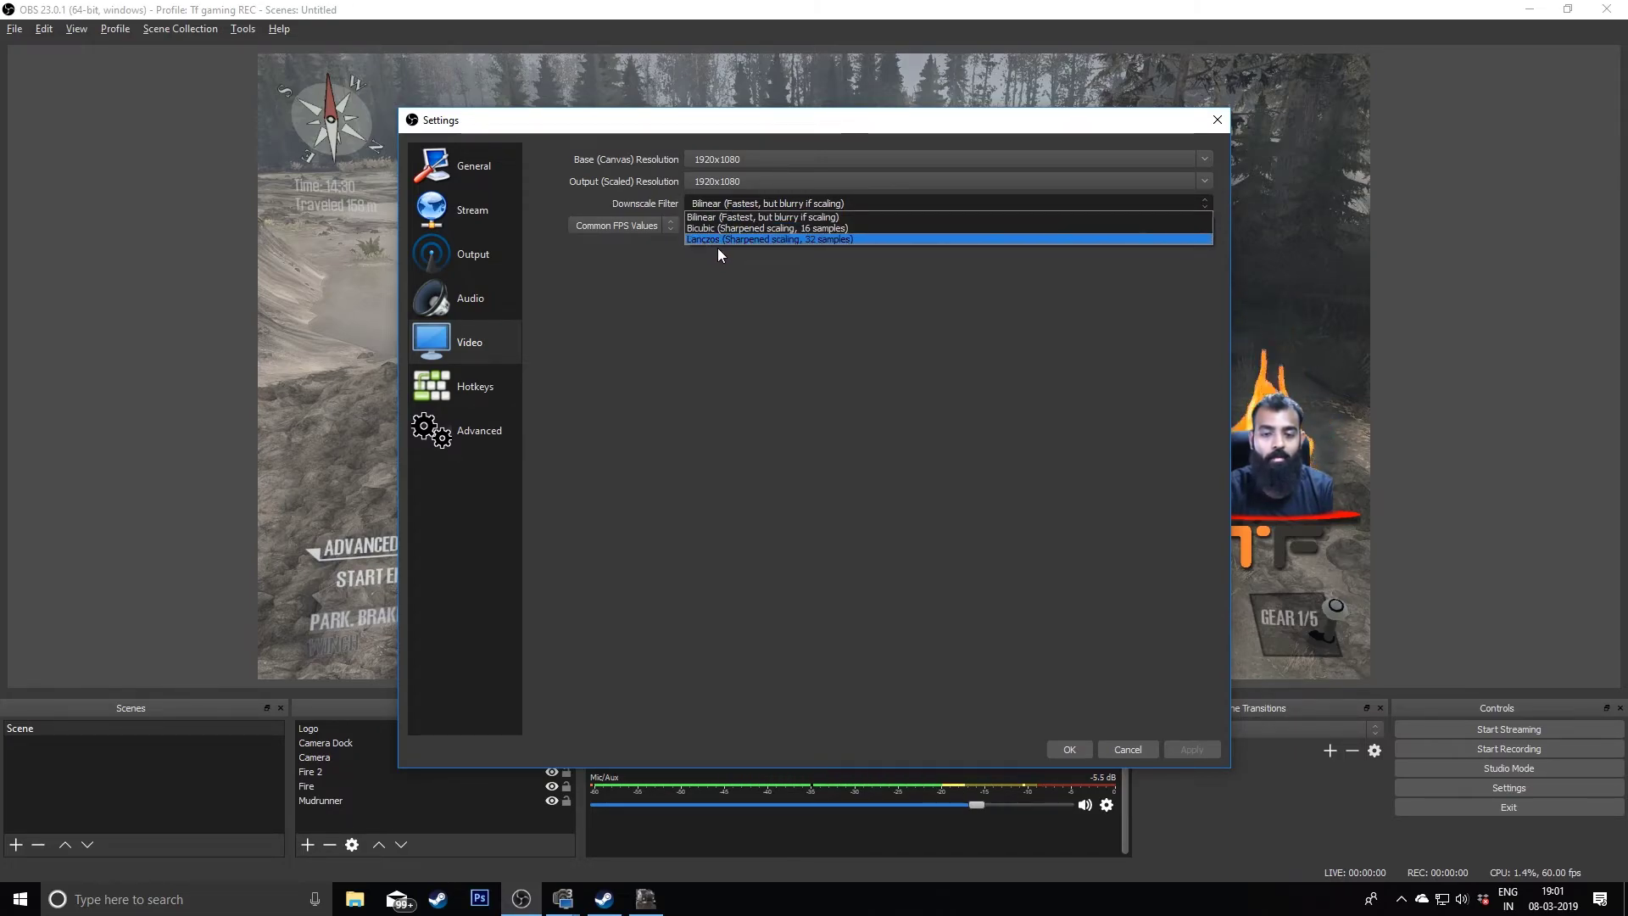
pyautogui.click(746, 256)
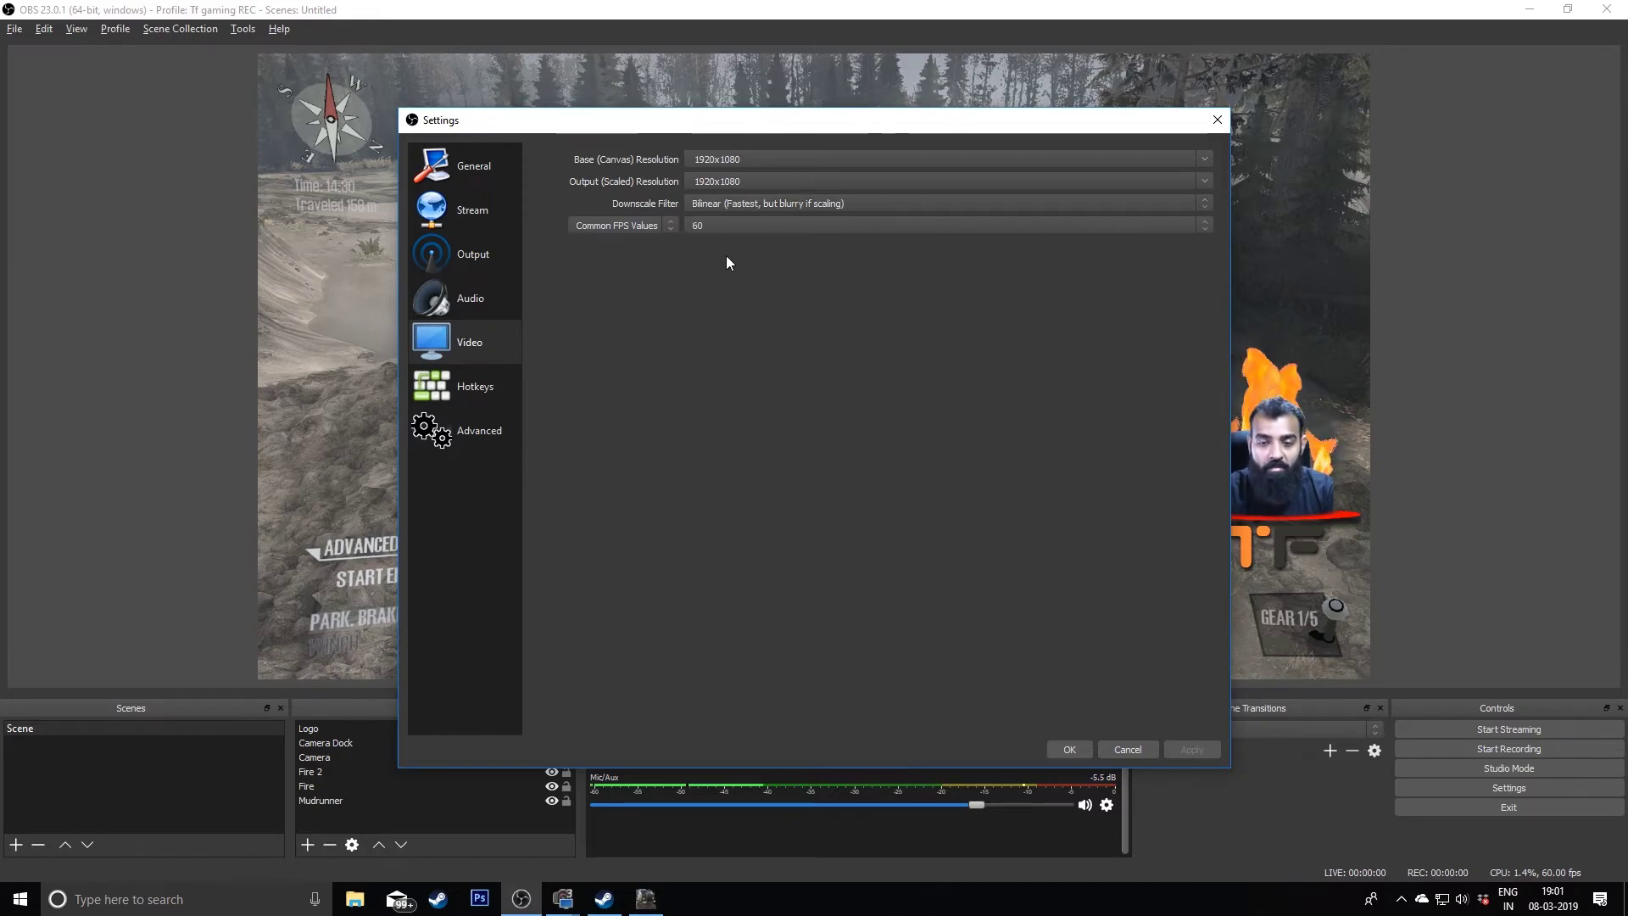
pyautogui.click(760, 206)
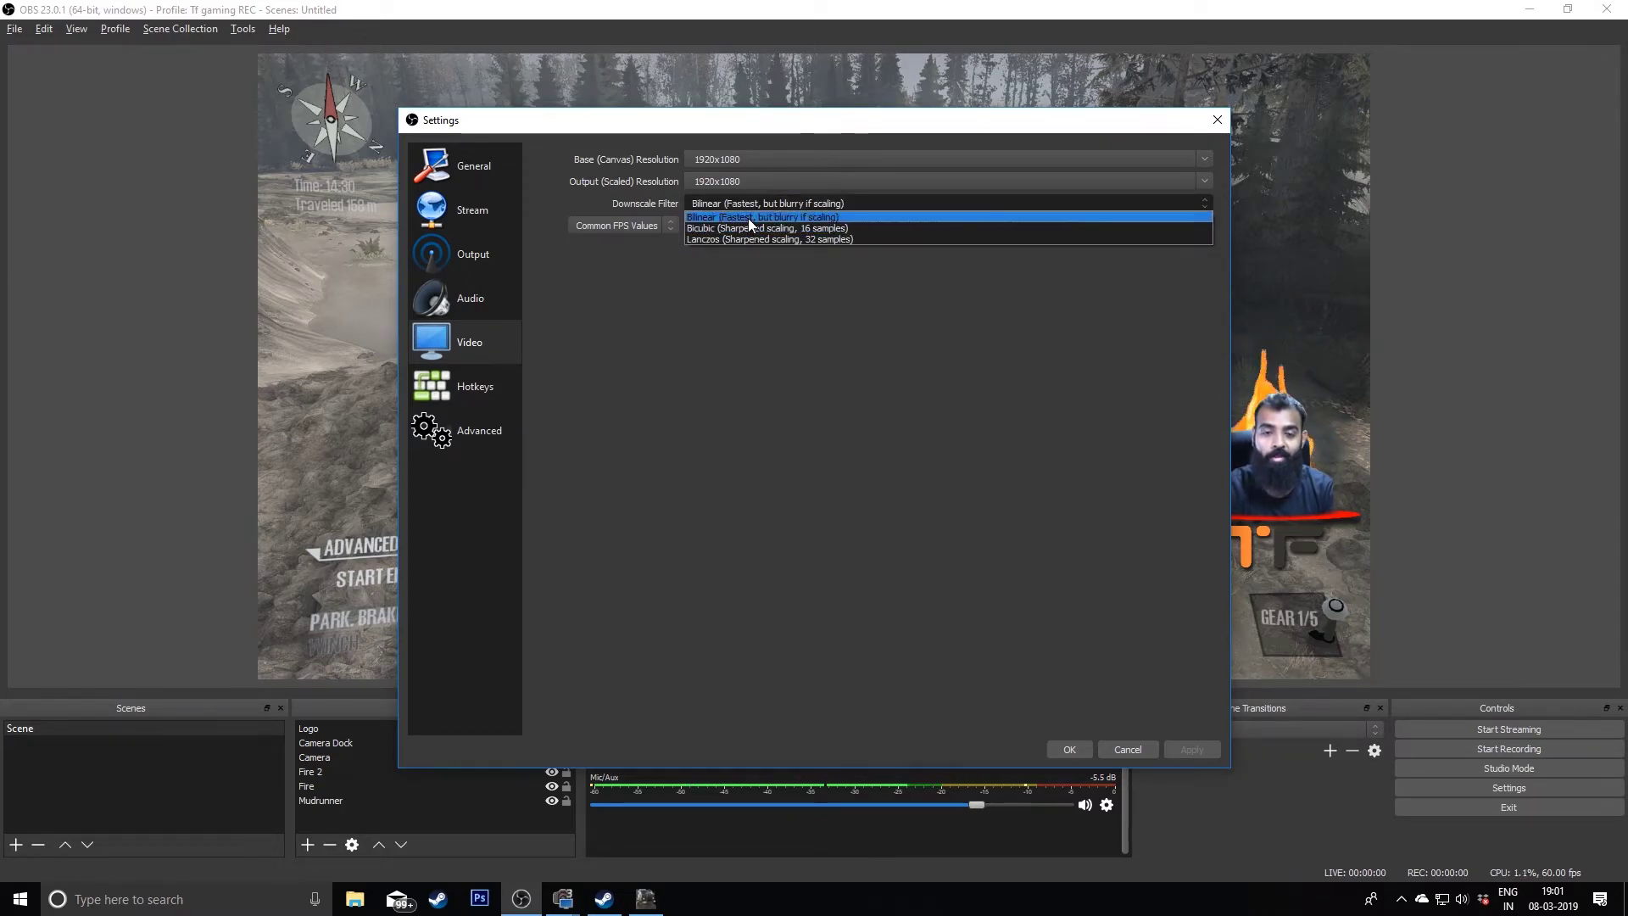
pyautogui.click(741, 268)
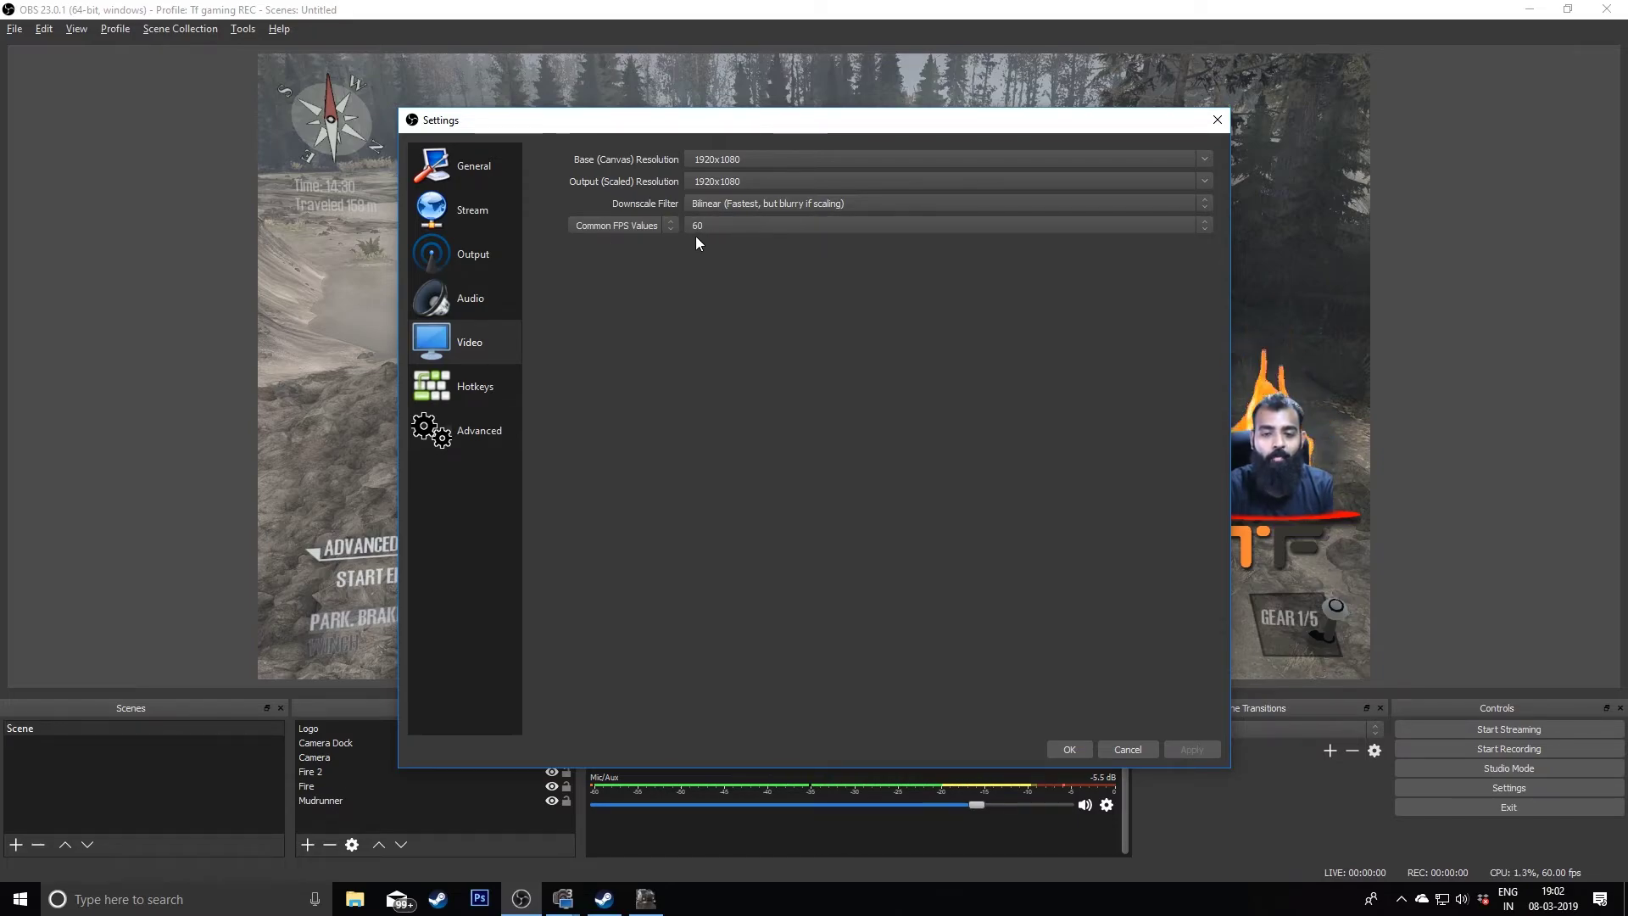
pyautogui.click(781, 225)
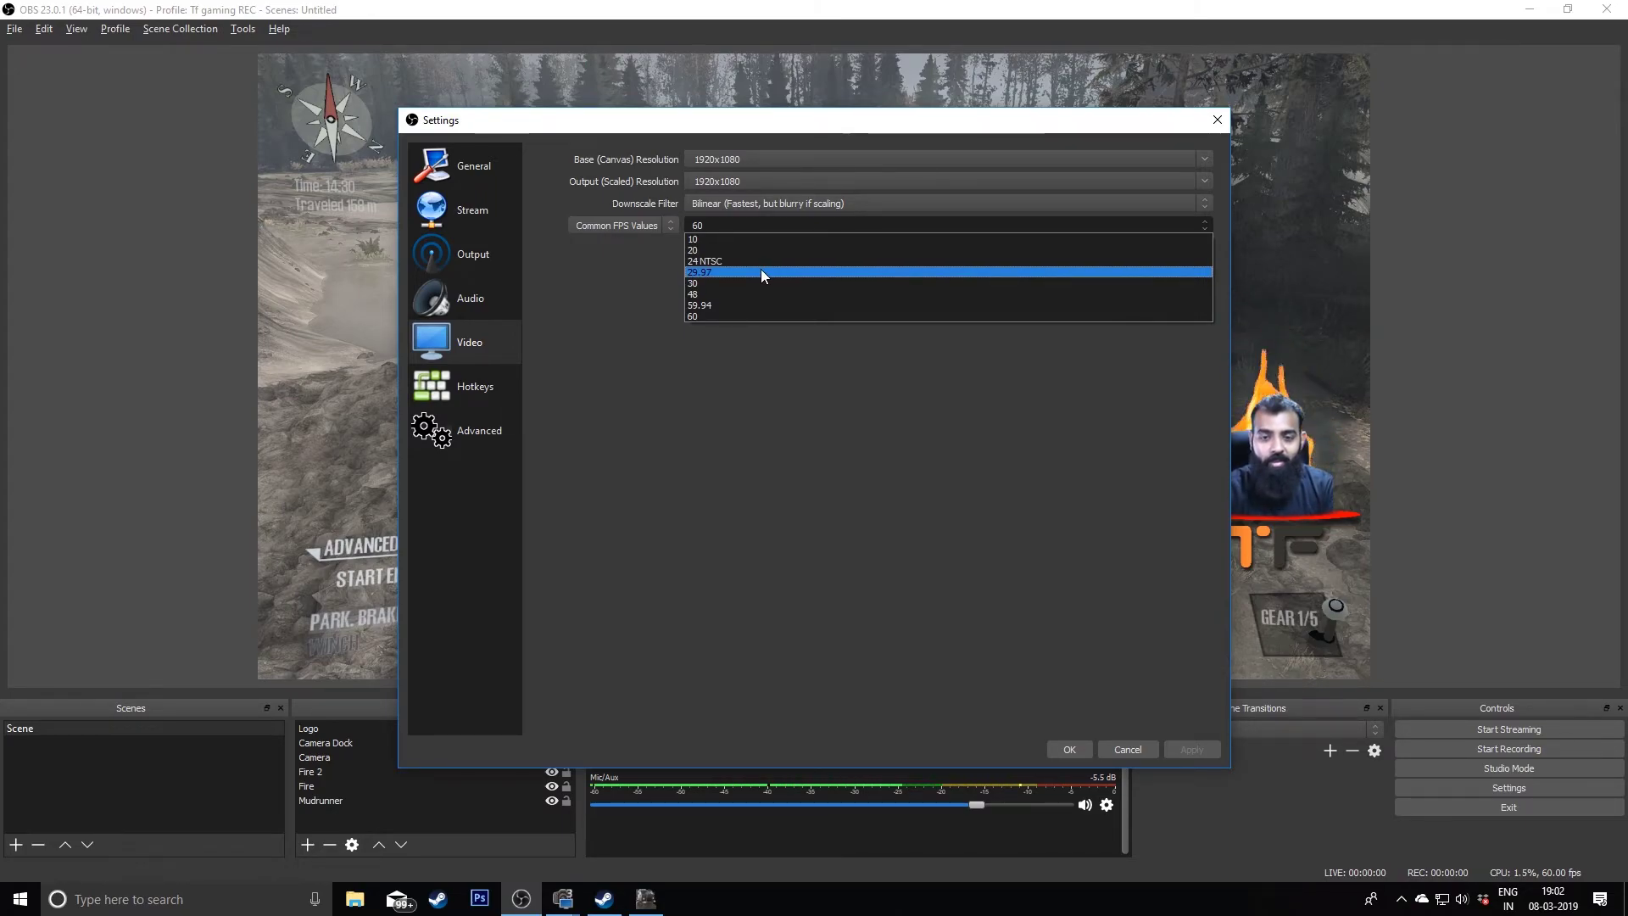
pyautogui.click(750, 316)
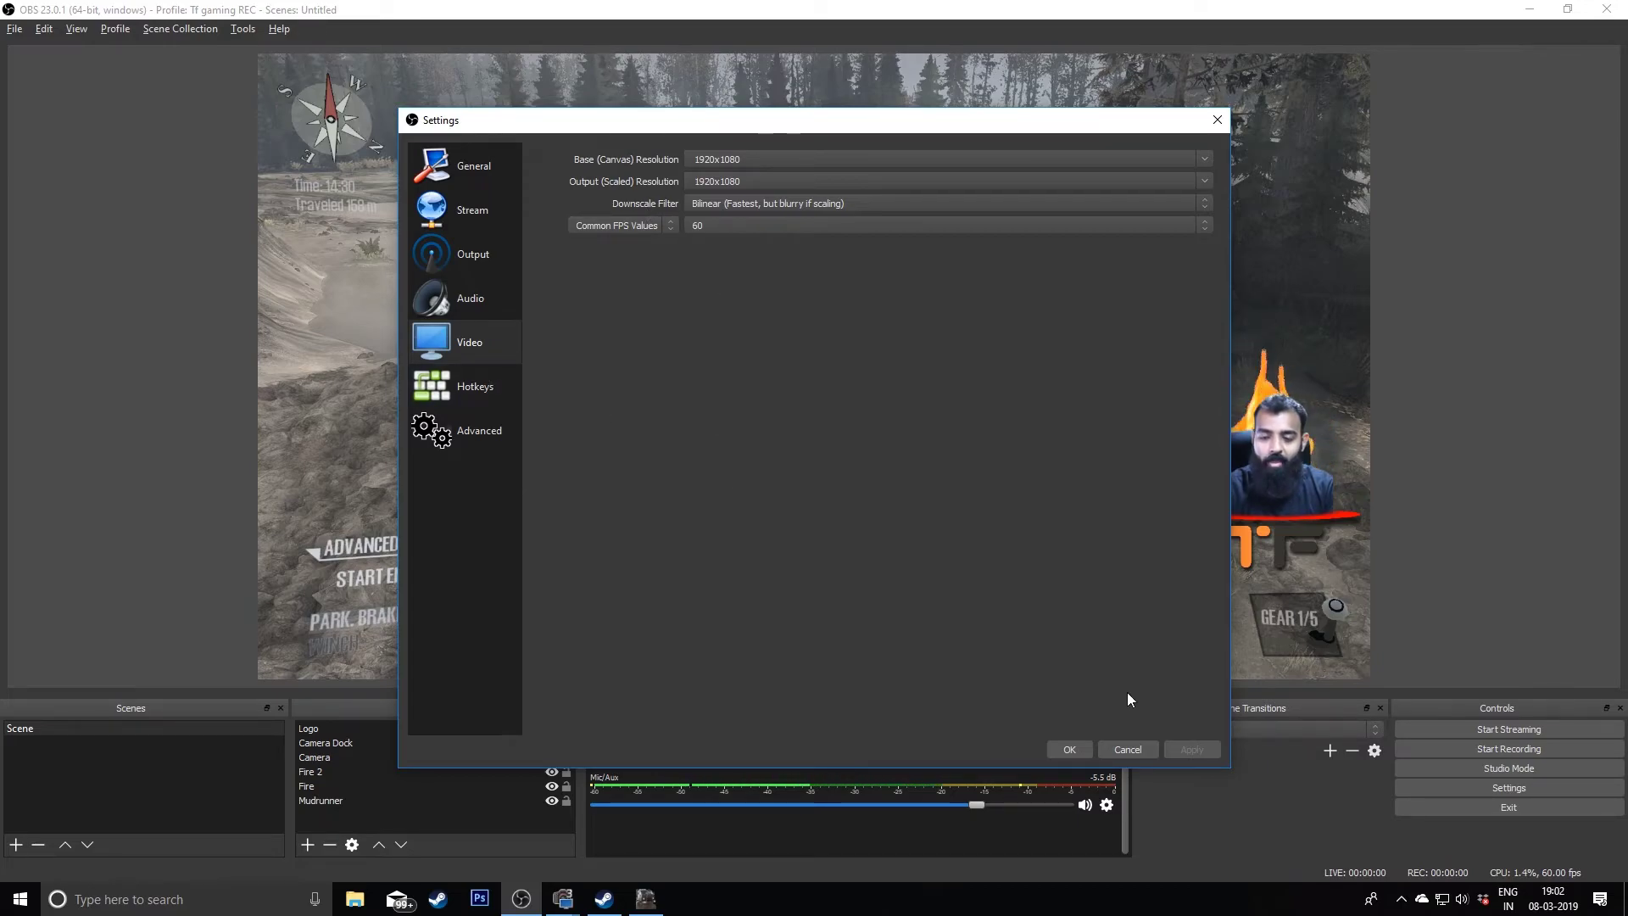
# - Examine the streaming, recording, scene and audio hotkeys, and move the settings window aside to uncover the camera preview
pyautogui.click(461, 387)
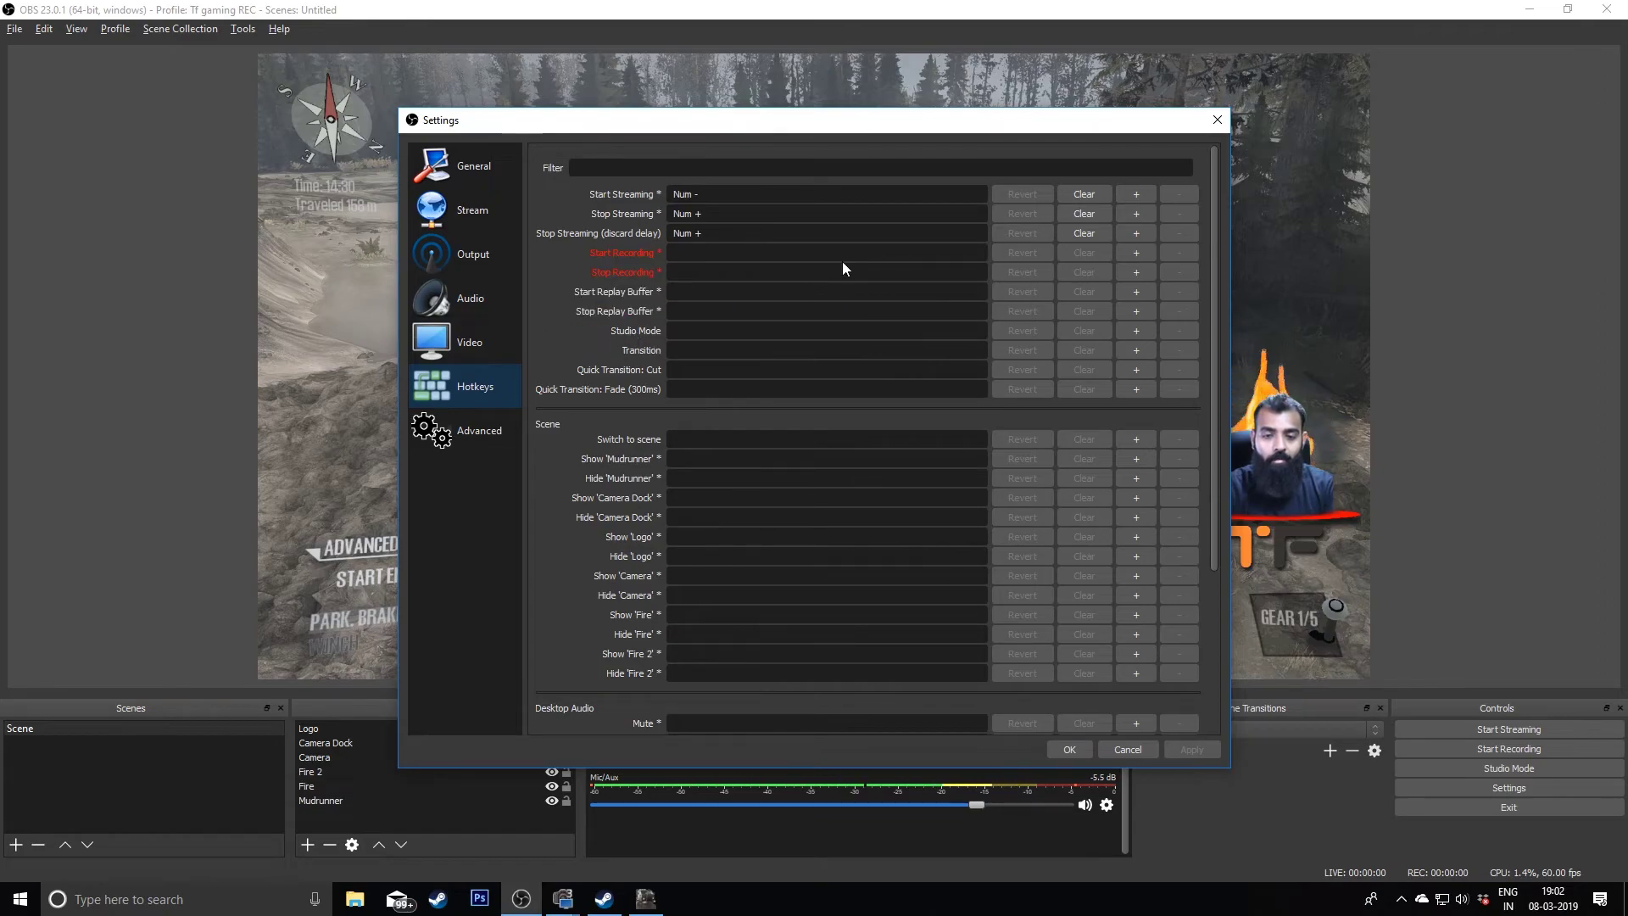
pyautogui.scroll(-5, 923, 372)
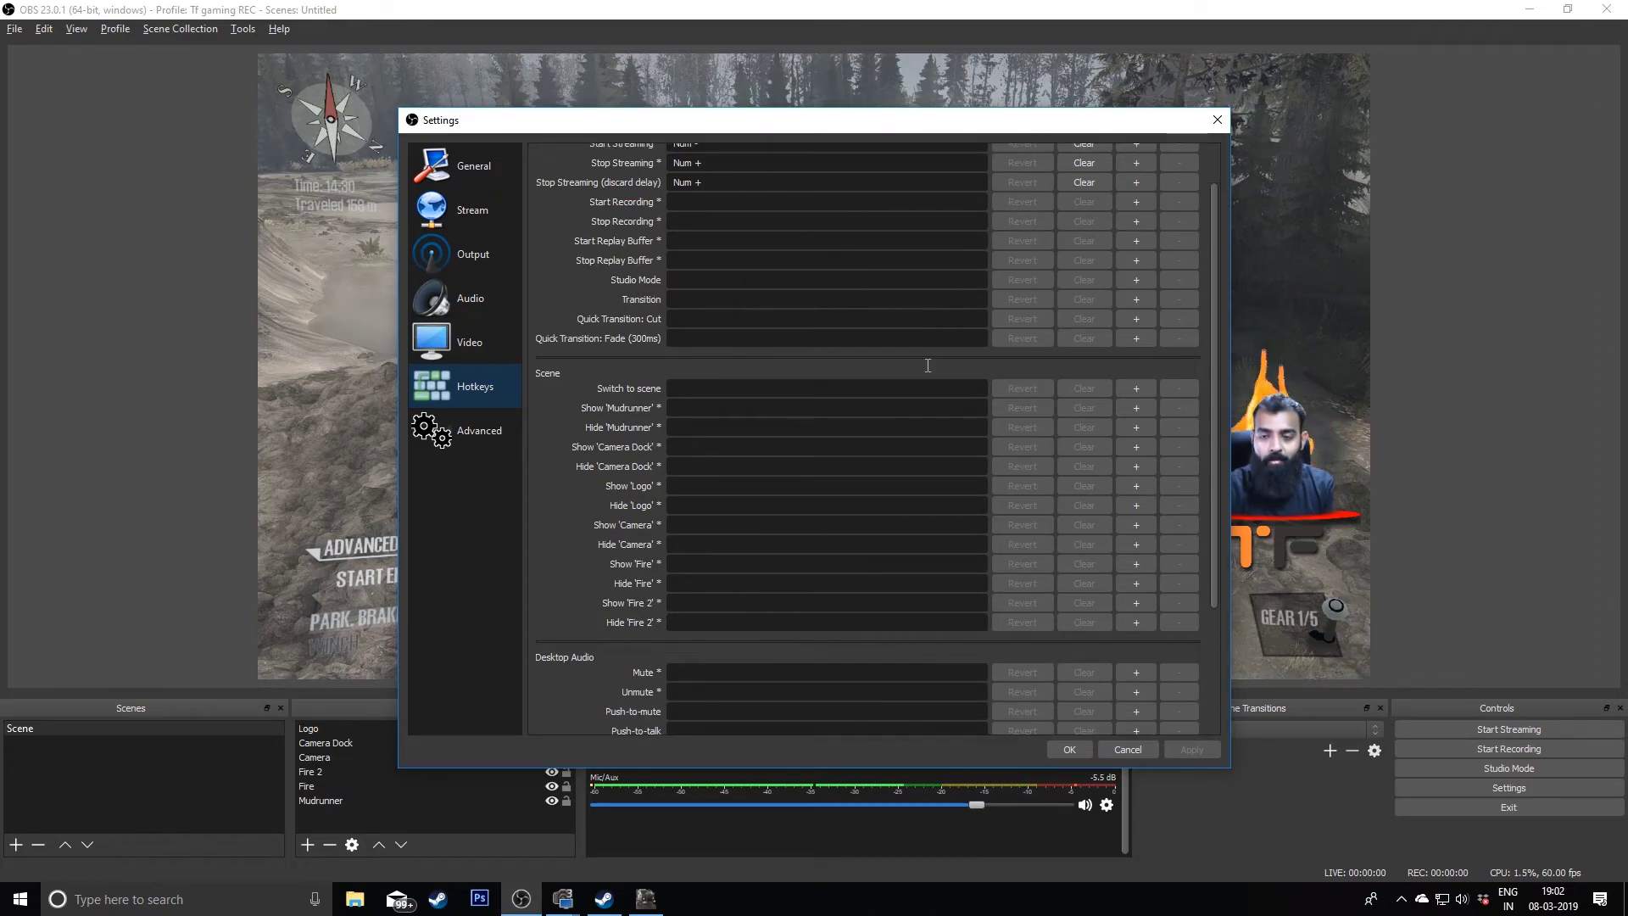
pyautogui.scroll(5, 911, 380)
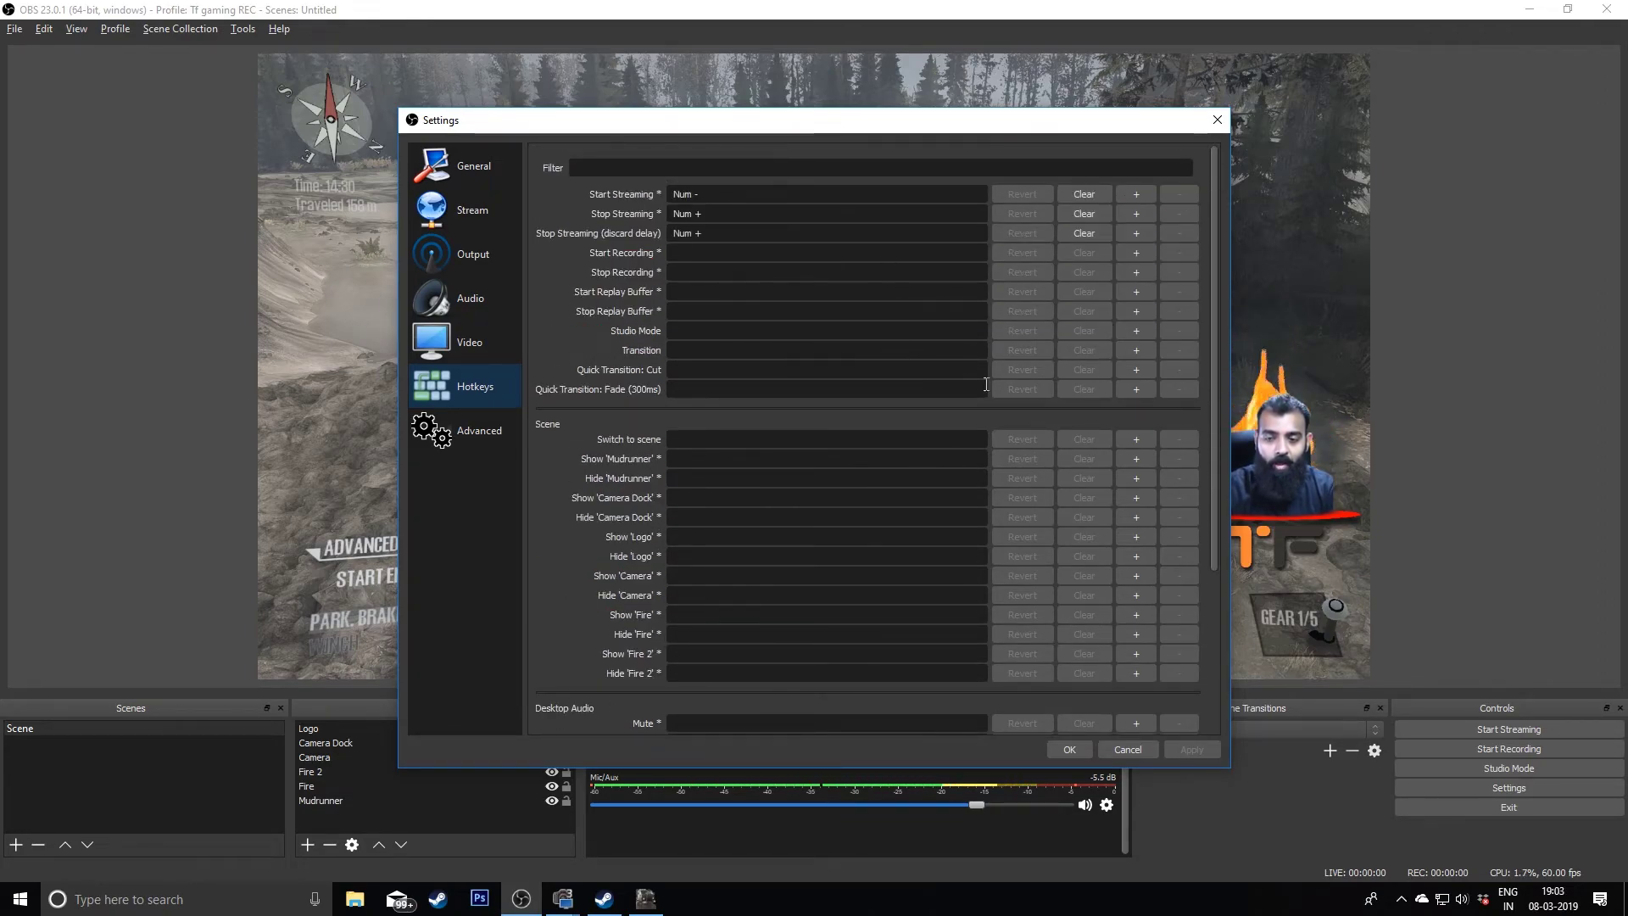
pyautogui.moveTo(801, 295)
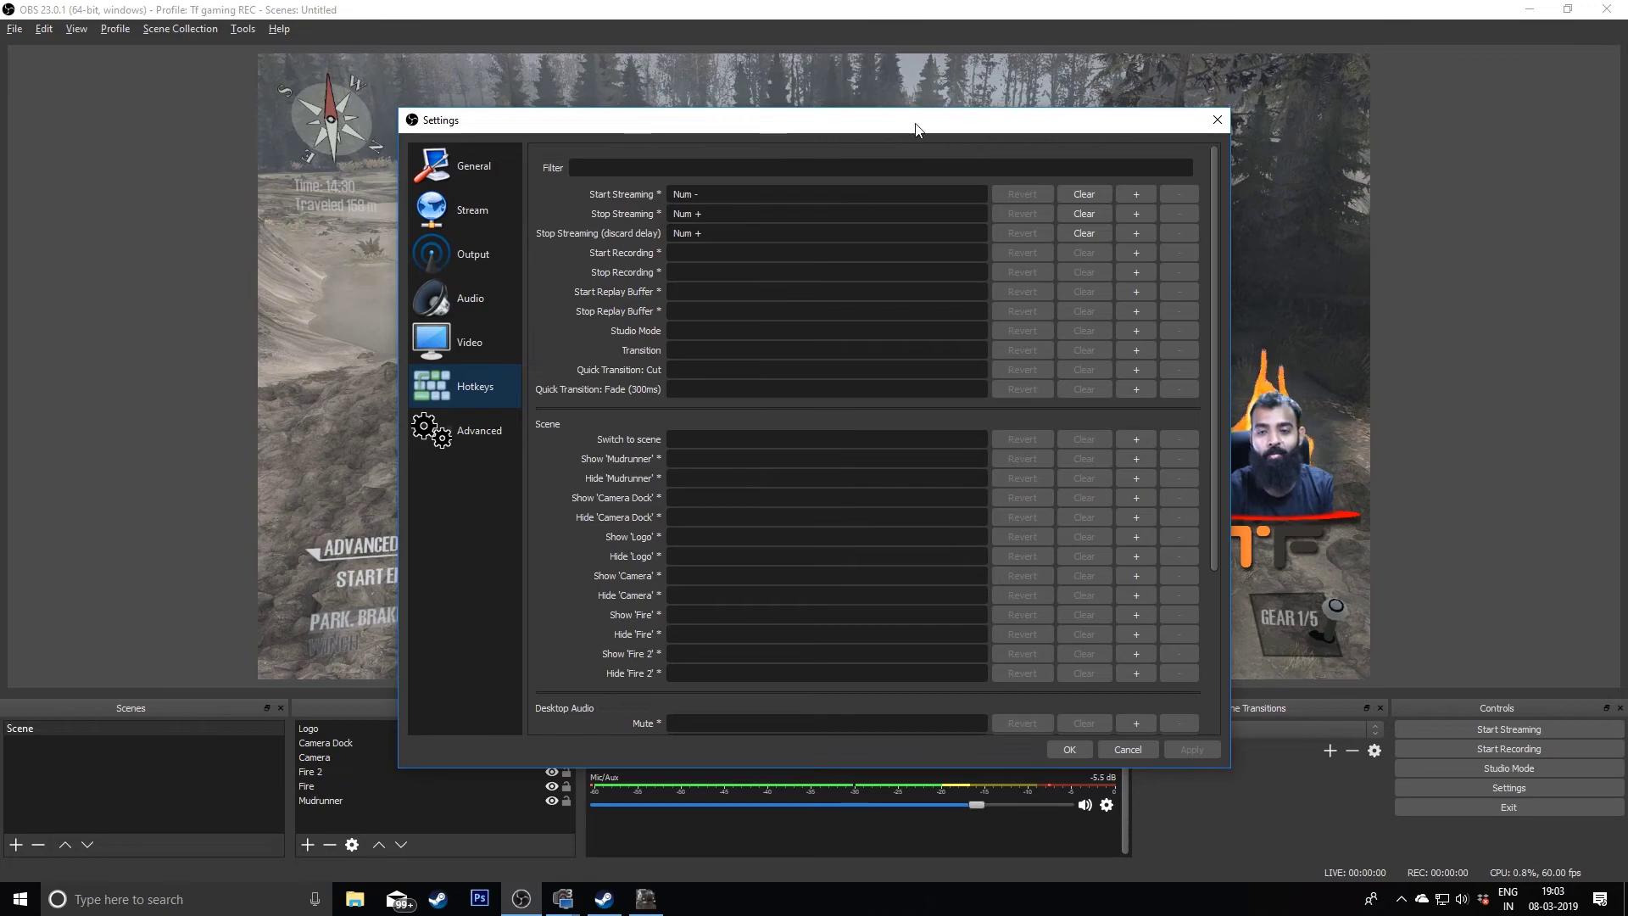
pyautogui.moveTo(908, 127); pyautogui.dragTo(660, 129)
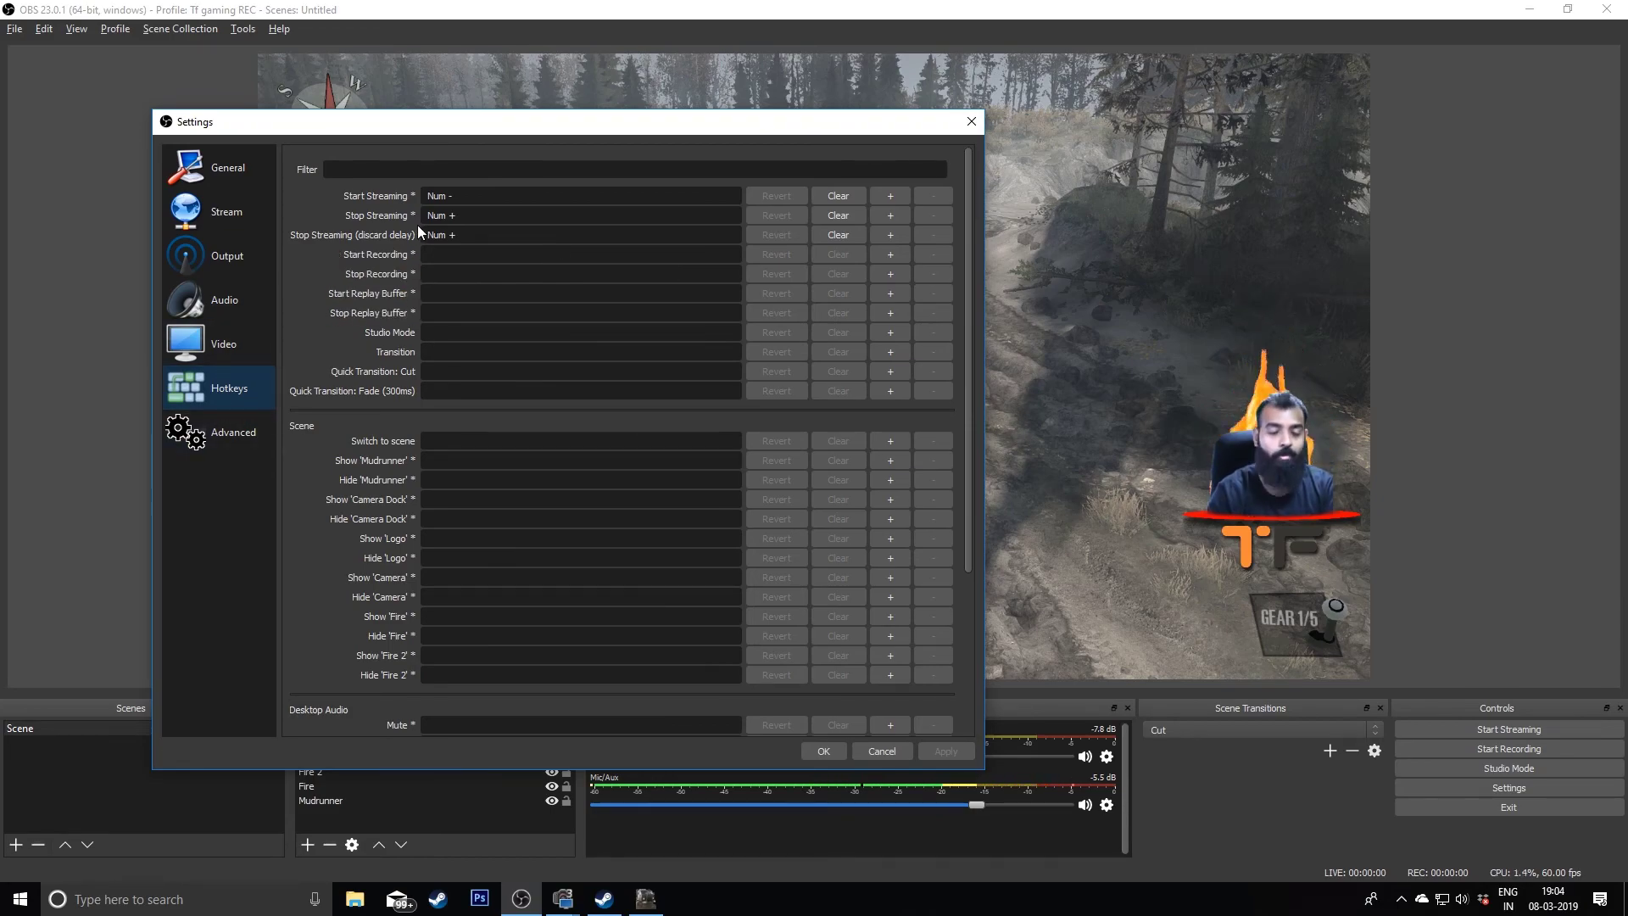
# - Set the audio monitoring device to DELL S2240L (NVIDIA High Definition Audio) in the advanced settings, and save and close the settings
pyautogui.click(252, 435)
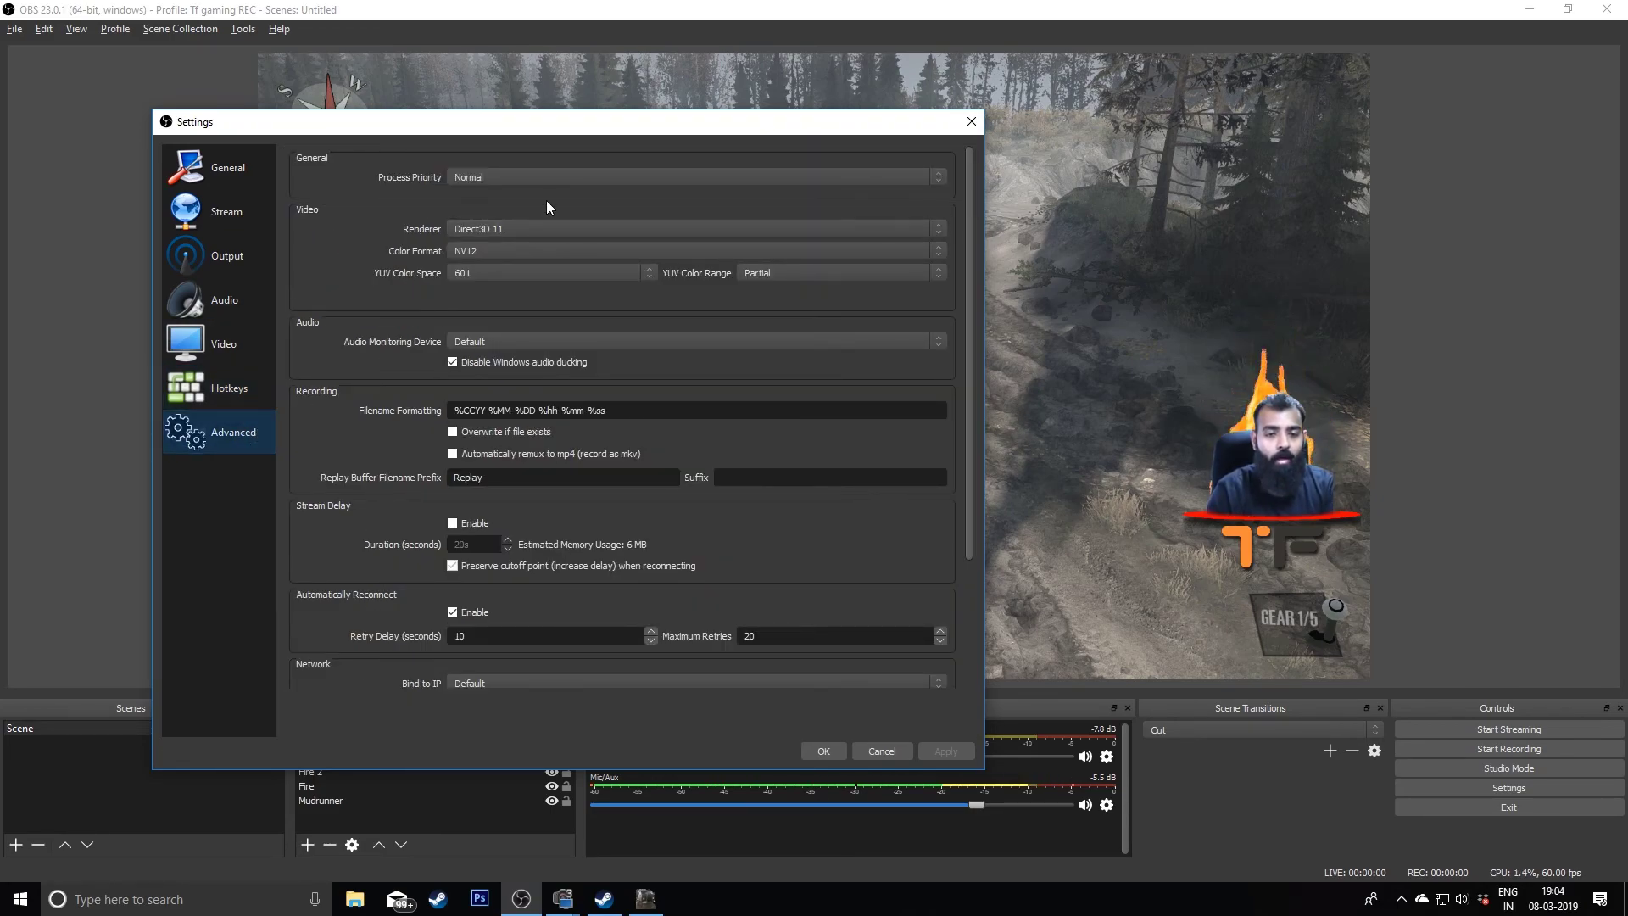
pyautogui.scroll(-2, 731, 286)
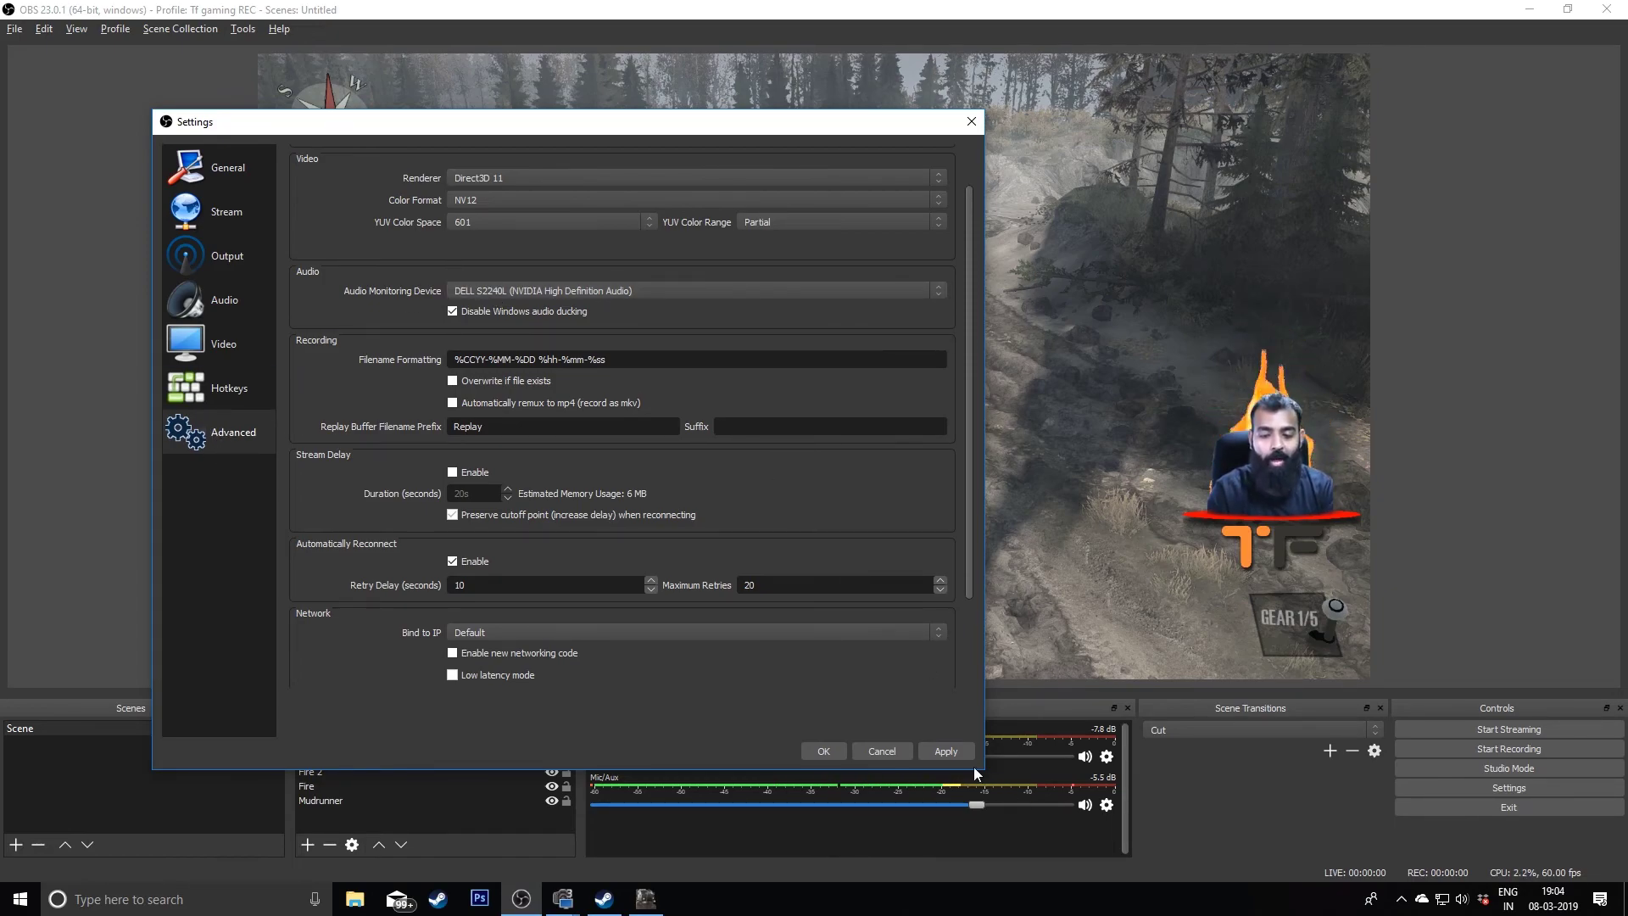
pyautogui.click(824, 751)
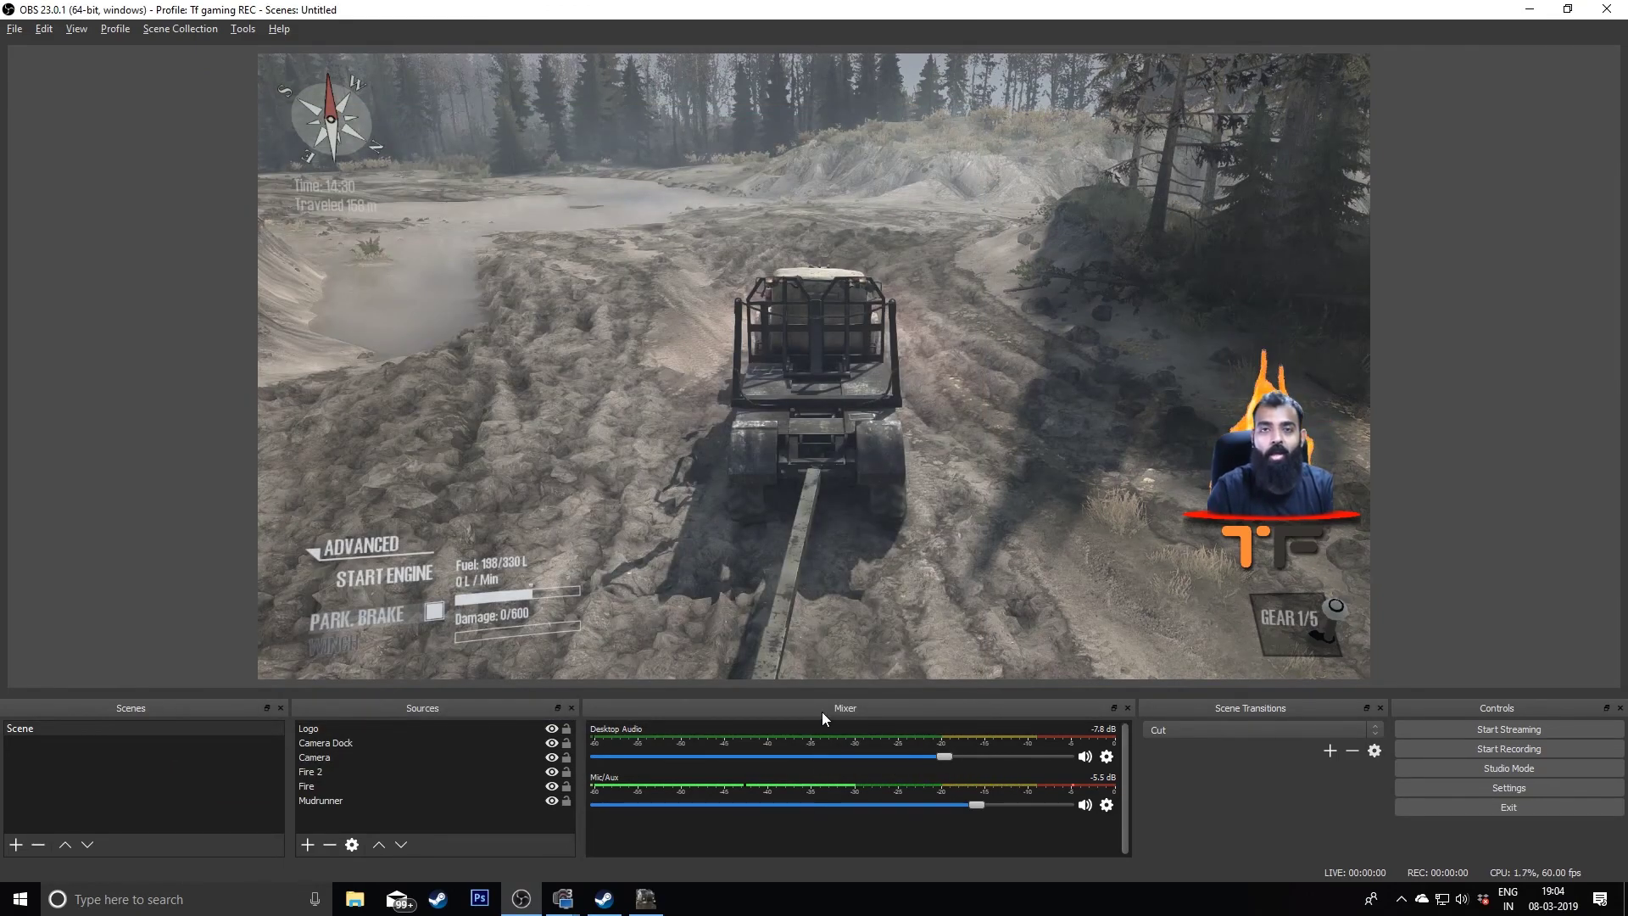